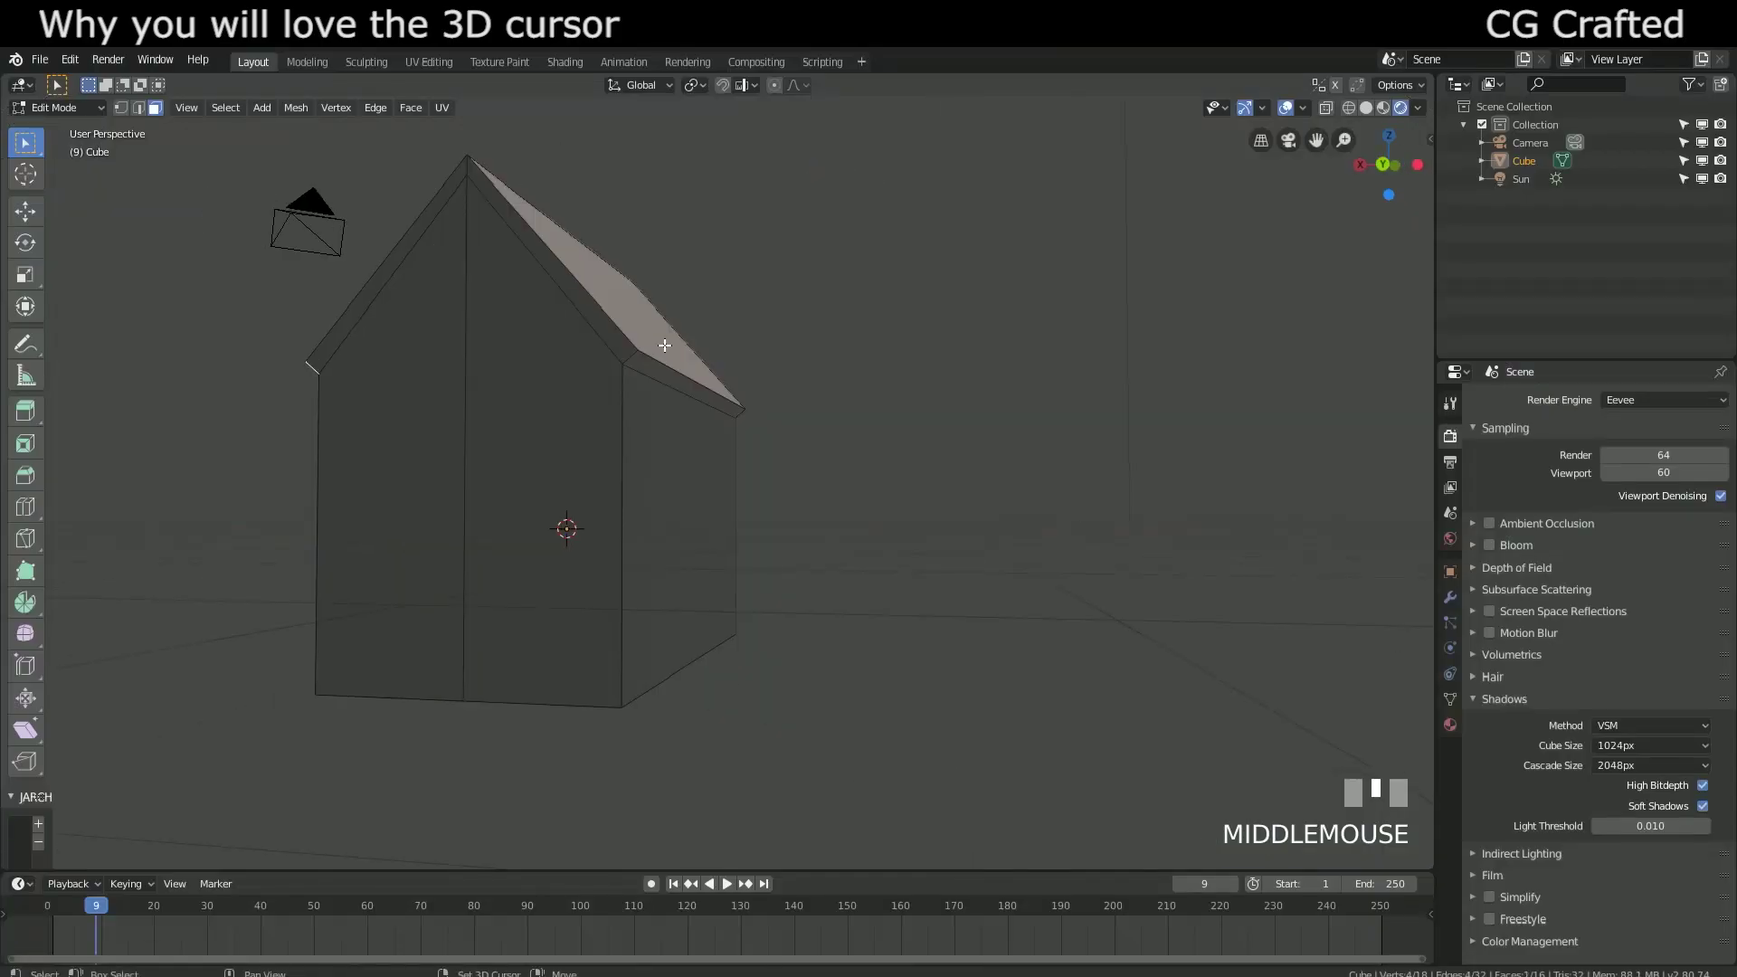
Step: Leave edit mode and move the house along the Y axis away from the world origin
{"action": "middle_click_drag", "start_coordinate": [543, 380], "coordinate": [801, 460]}
{"action": "key", "text": "KP_5"}
{"action": "key", "text": "KP_5"}
{"action": "key", "text": "Tab"}
{"action": "scroll", "coordinate": [537, 388], "scroll_direction": "down", "scroll_amount": 5}
{"action": "key", "text": "g"}
{"action": "key", "text": "y"}
{"action": "left_click", "coordinate": [679, 587]}
Step: Duplicate the house and repeat the offset copies until six houses stand in two rows
{"action": "key", "text": "shift+d"}
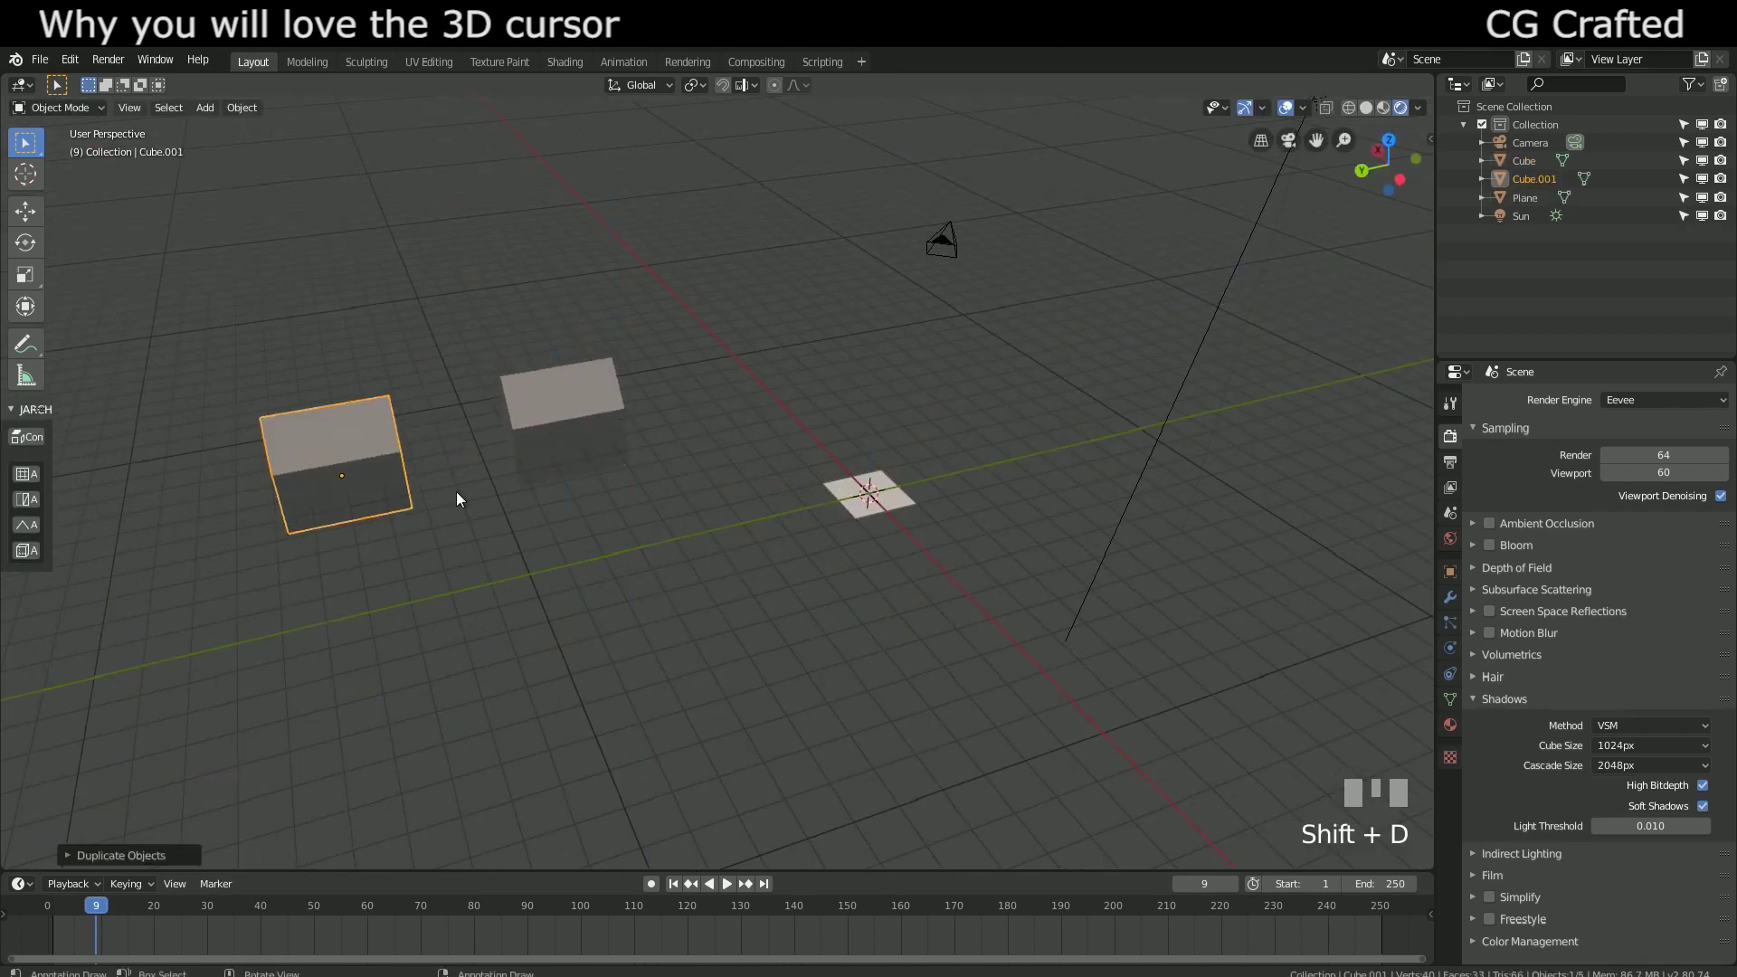
{"action": "left_click", "coordinate": [457, 494]}
{"action": "middle_click_drag", "start_coordinate": [457, 493], "coordinate": [459, 503]}
{"action": "key", "text": "shift+d"}
{"action": "key", "text": "shift+r"}
{"action": "key", "text": "shift+r"}
Step: Scale up the plane at the origin so it forms a ground surface beneath all six houses
{"action": "left_click", "coordinate": [887, 478]}
{"action": "key", "text": "s"}
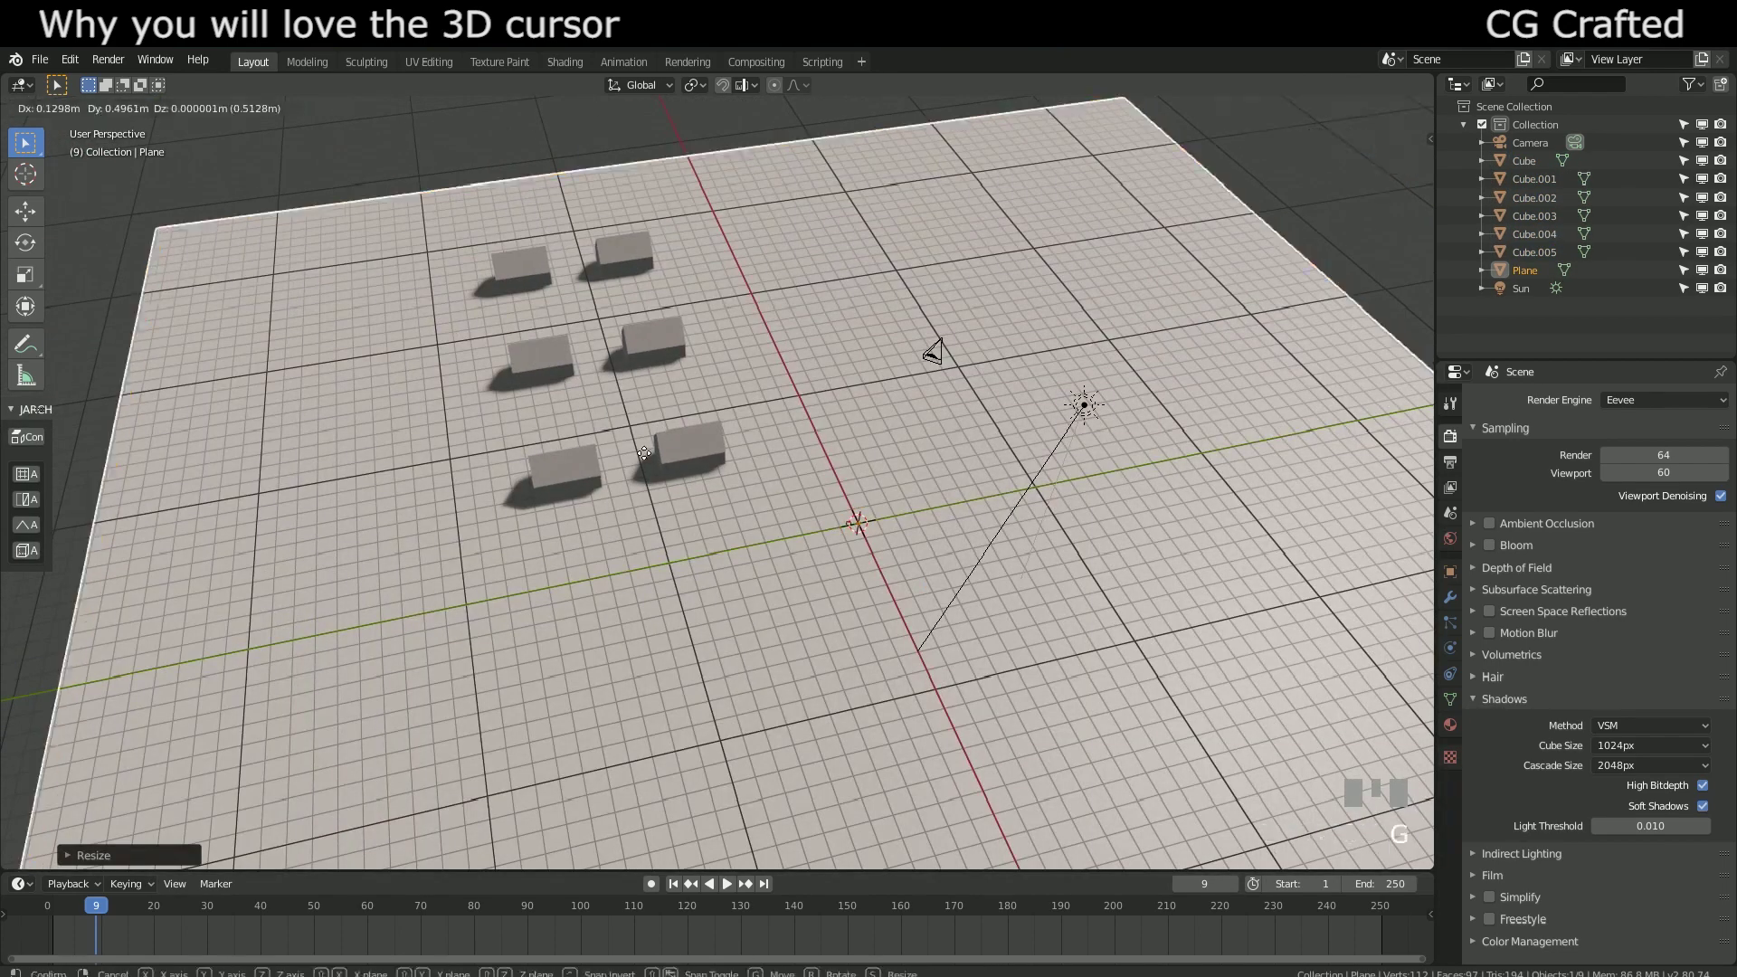
{"action": "scroll", "coordinate": [595, 349], "scroll_direction": "up", "scroll_amount": 6}
{"action": "middle_click_drag", "start_coordinate": [754, 416], "coordinate": [669, 617], "text": "shift"}
{"action": "scroll", "coordinate": [745, 385], "scroll_direction": "up", "scroll_amount": 4}
{"action": "left_click", "coordinate": [746, 387]}
{"action": "key", "text": "shift+a"}
{"action": "mouse_move", "coordinate": [745, 388]}
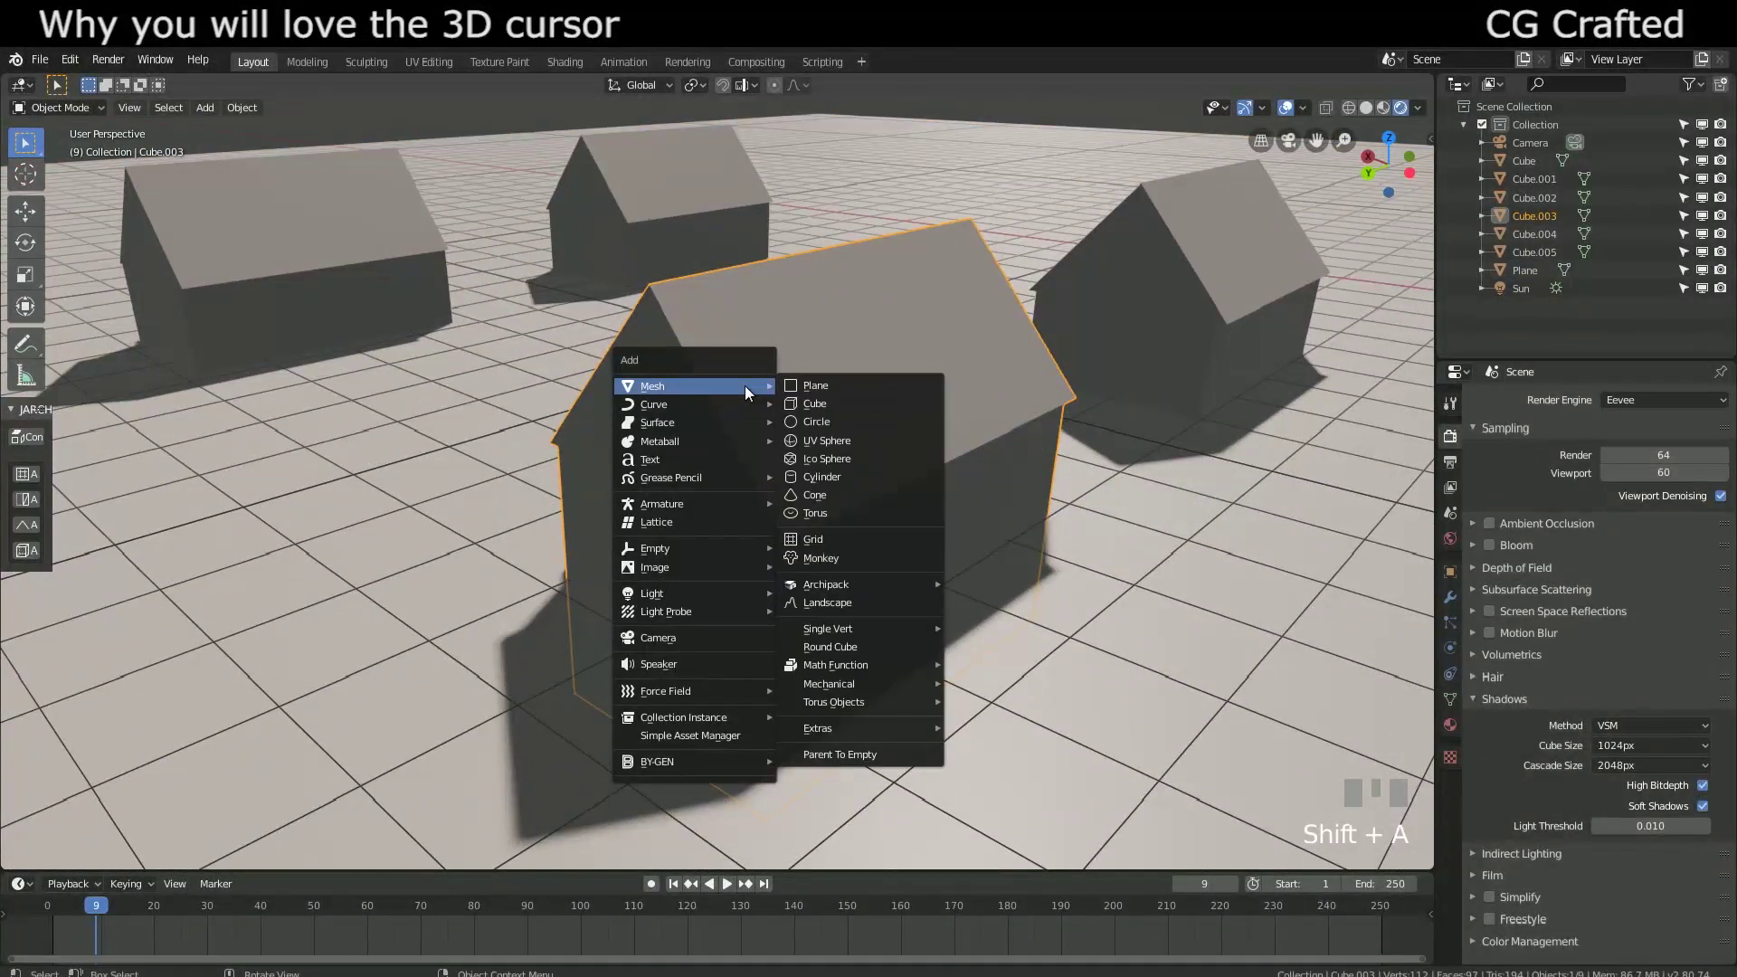
{"action": "left_click", "coordinate": [817, 420]}
{"action": "scroll", "coordinate": [746, 421], "scroll_direction": "down", "scroll_amount": 5}
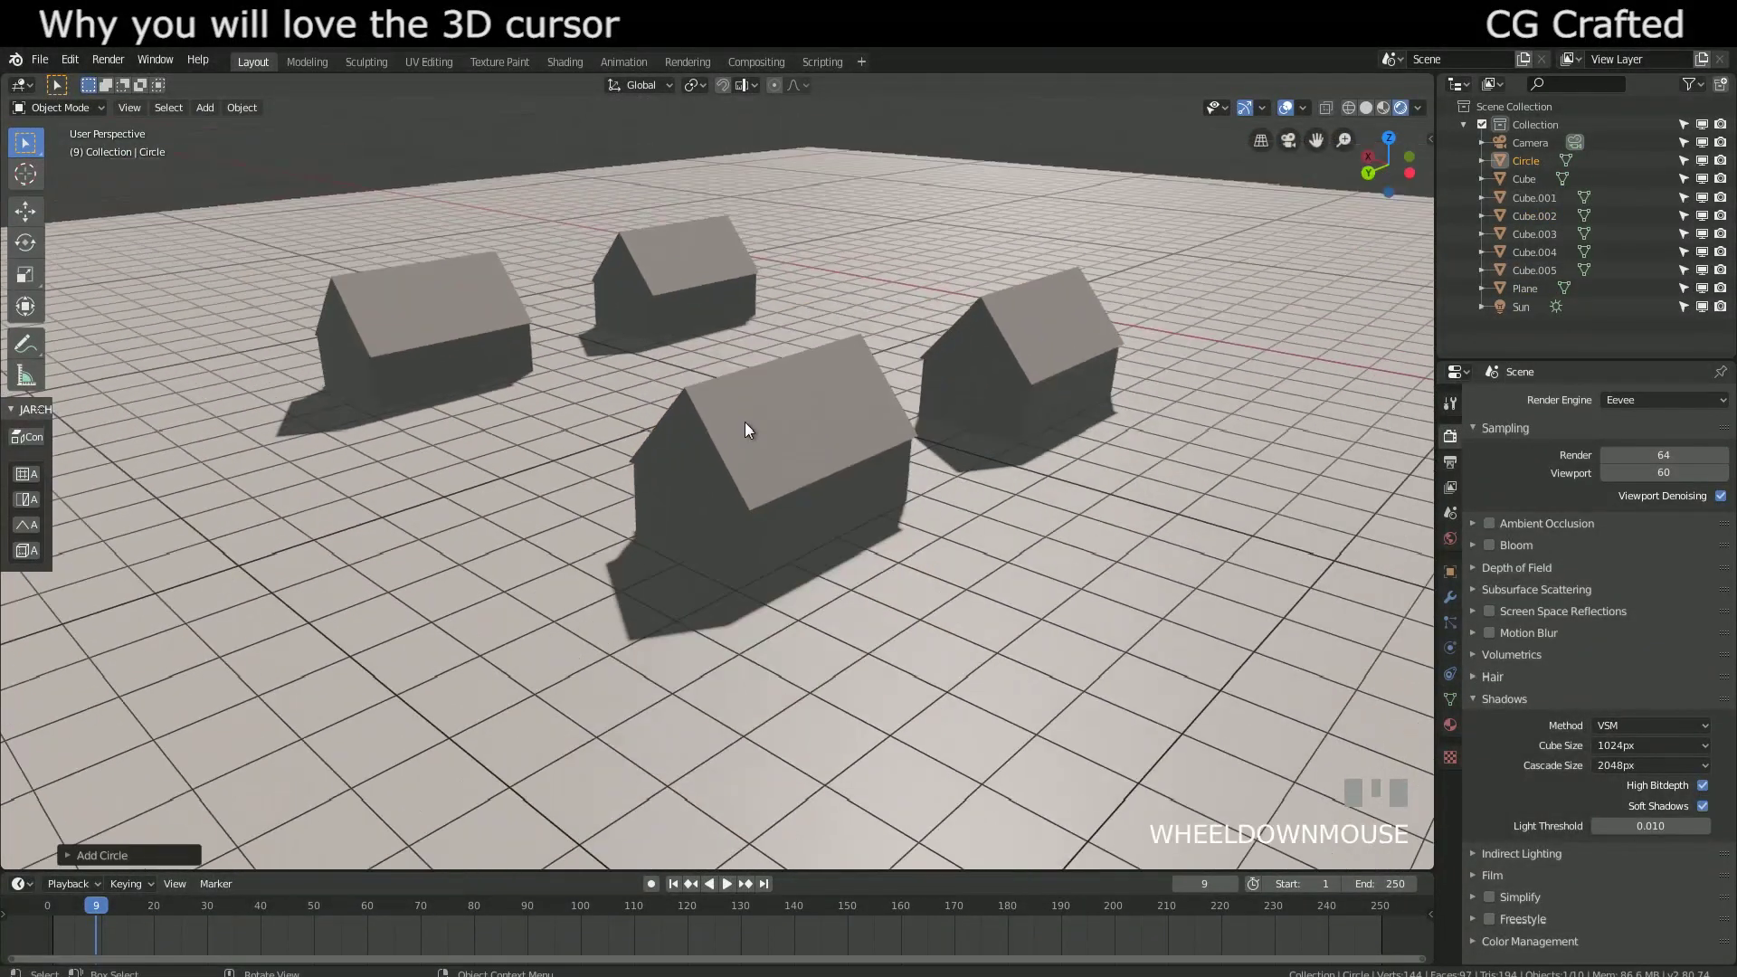
{"action": "middle_click_drag", "start_coordinate": [746, 421], "coordinate": [900, 501], "text": "shift"}
{"action": "key", "text": "g"}
{"action": "key", "text": "x"}
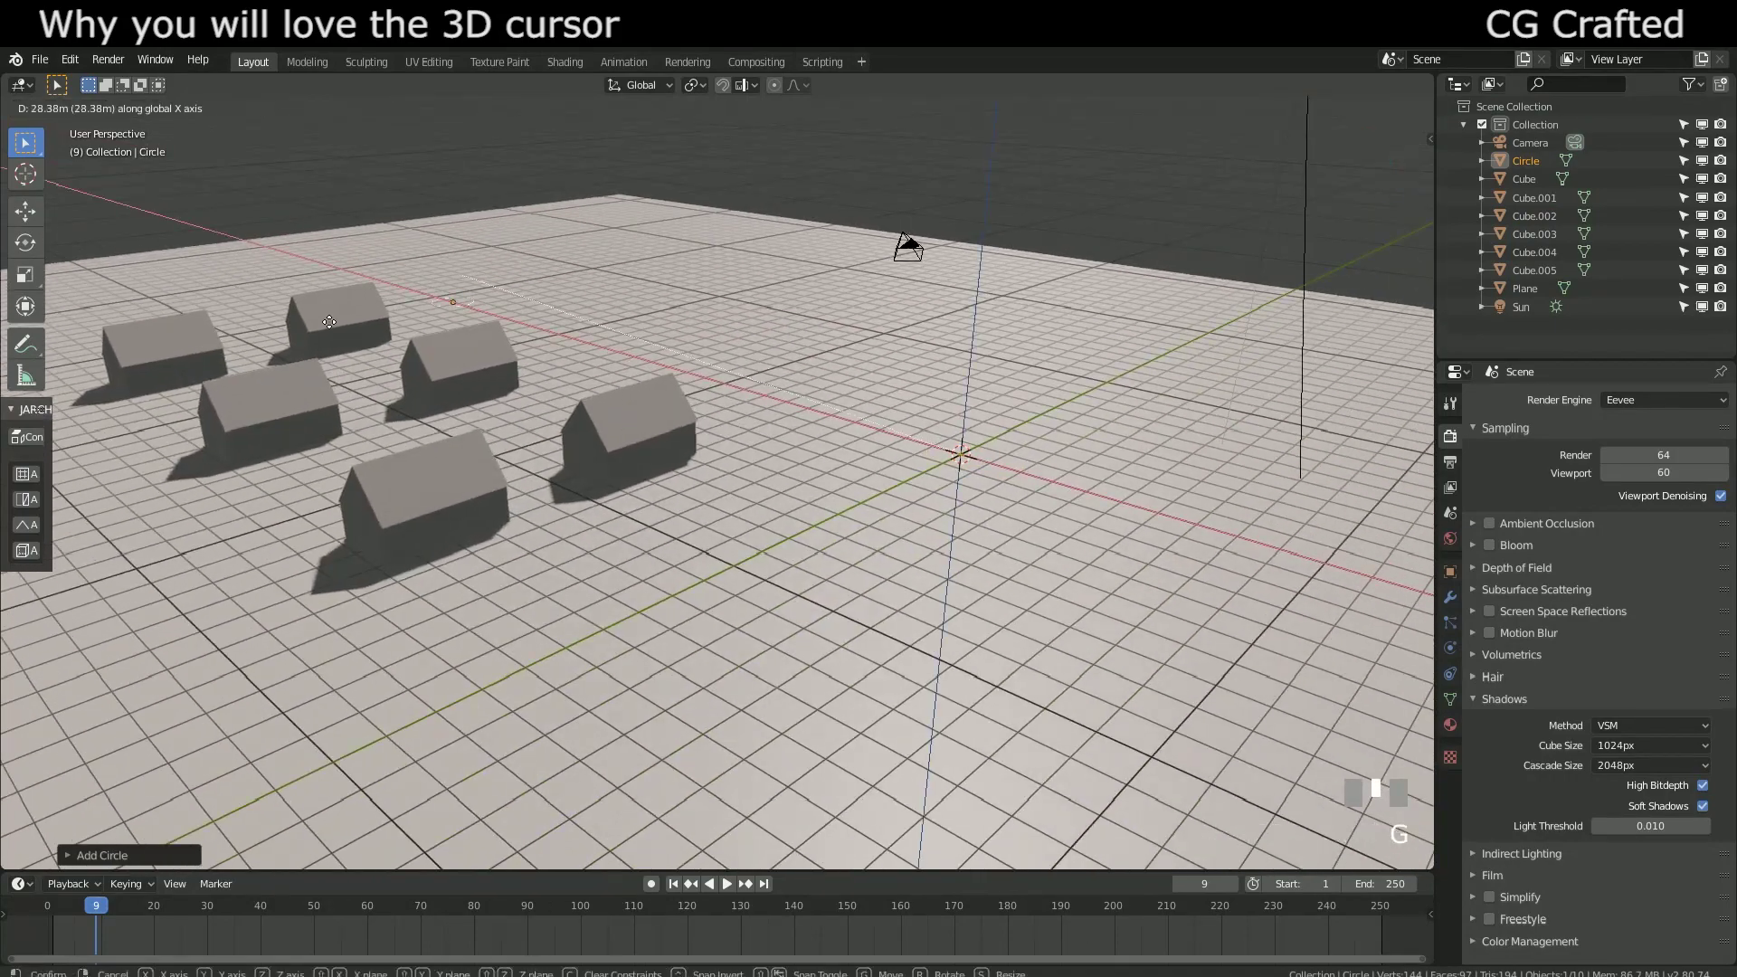
{"action": "left_click", "coordinate": [313, 345]}
{"action": "key", "text": "x"}
{"action": "left_click", "coordinate": [317, 344]}
Step: Add a cube mesh and move it from the world origin to the group of houses
{"action": "scroll", "coordinate": [536, 377], "scroll_direction": "up", "scroll_amount": 3}
{"action": "key", "text": "shift+a"}
{"action": "mouse_move", "coordinate": [536, 378]}
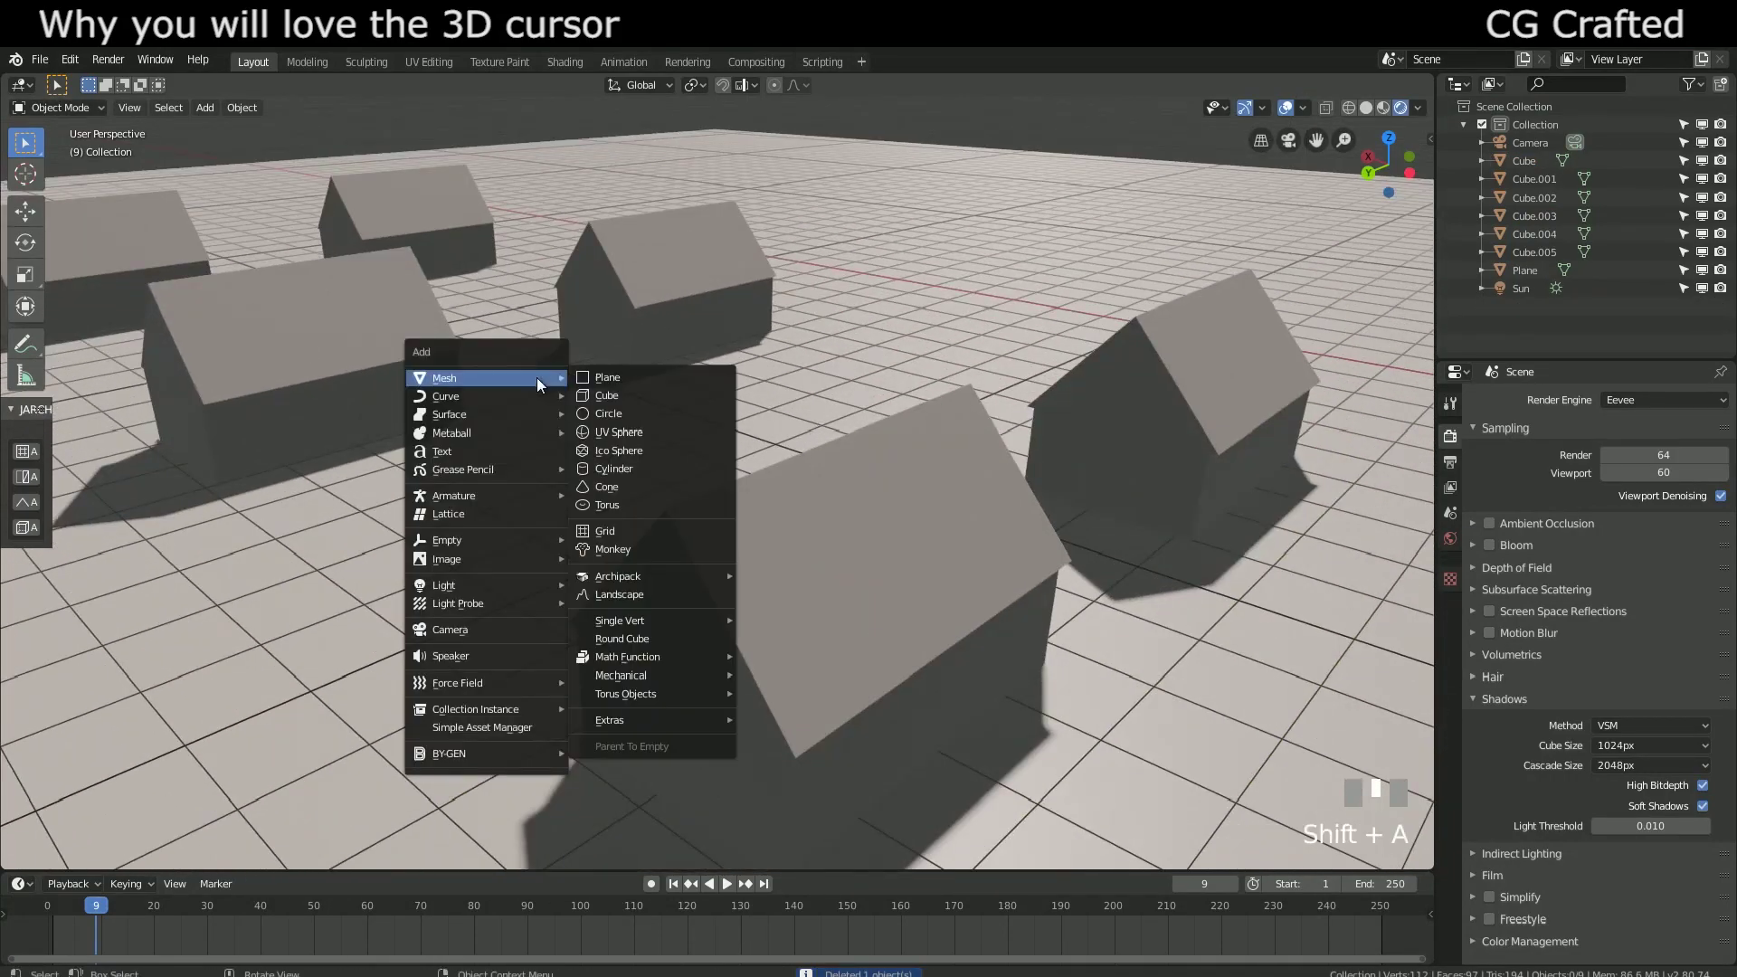
{"action": "left_click", "coordinate": [597, 395]}
{"action": "scroll", "coordinate": [597, 395], "scroll_direction": "down", "scroll_amount": 4}
{"action": "key", "text": "g"}
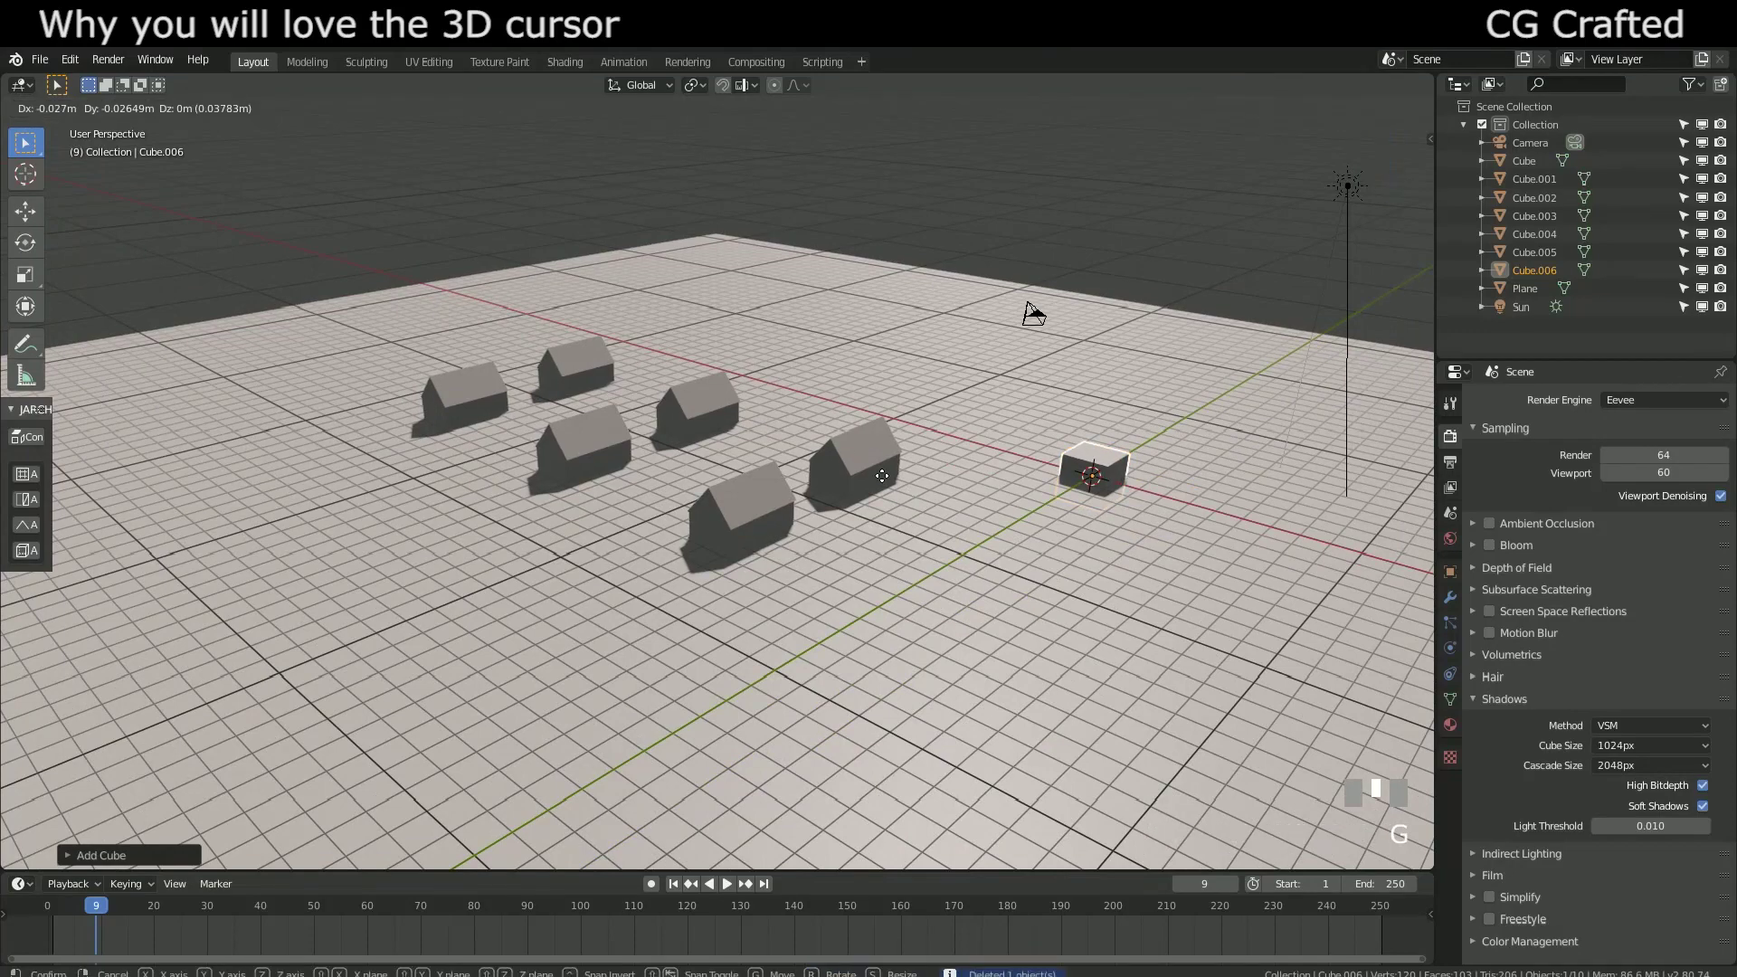
{"action": "left_click", "coordinate": [398, 427]}
Step: Scale the cube down to chimney size above the roof of the nearby house
{"action": "middle_click_drag", "start_coordinate": [398, 427], "coordinate": [633, 380], "text": "shift"}
{"action": "scroll", "coordinate": [633, 380], "scroll_direction": "up", "scroll_amount": 5}
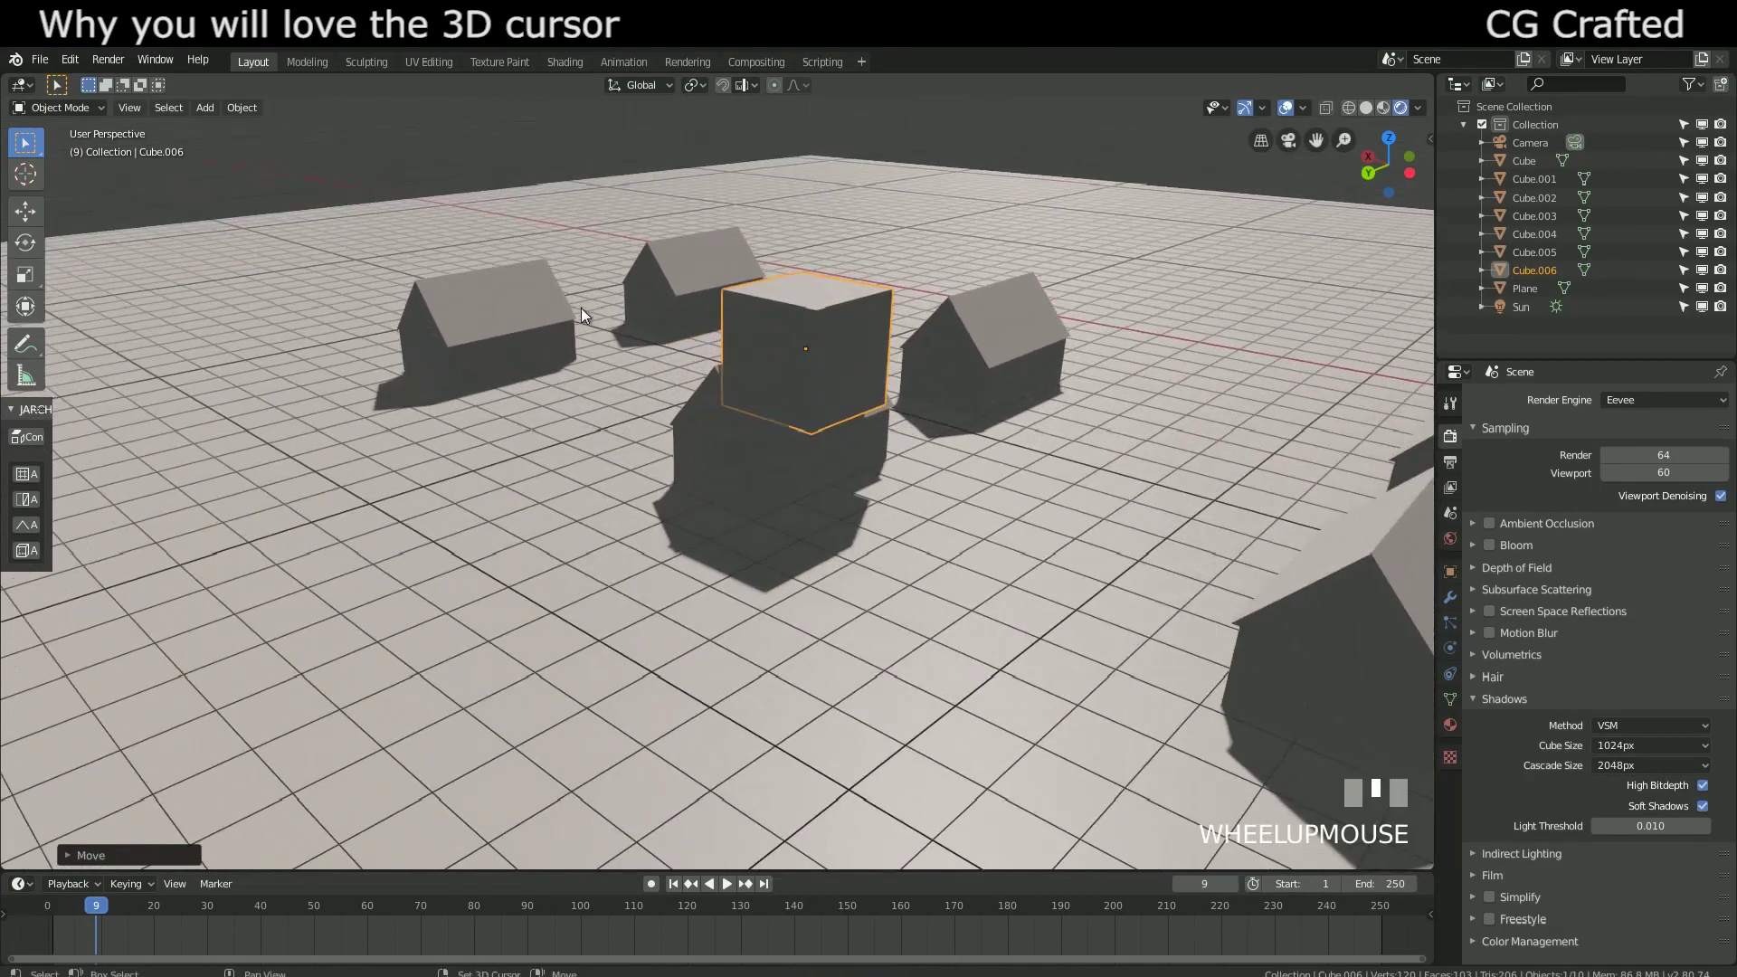
{"action": "scroll", "coordinate": [796, 399], "scroll_direction": "down", "scroll_amount": 4}
{"action": "middle_click_drag", "start_coordinate": [795, 399], "coordinate": [659, 458], "text": "shift"}
{"action": "key", "text": "s"}
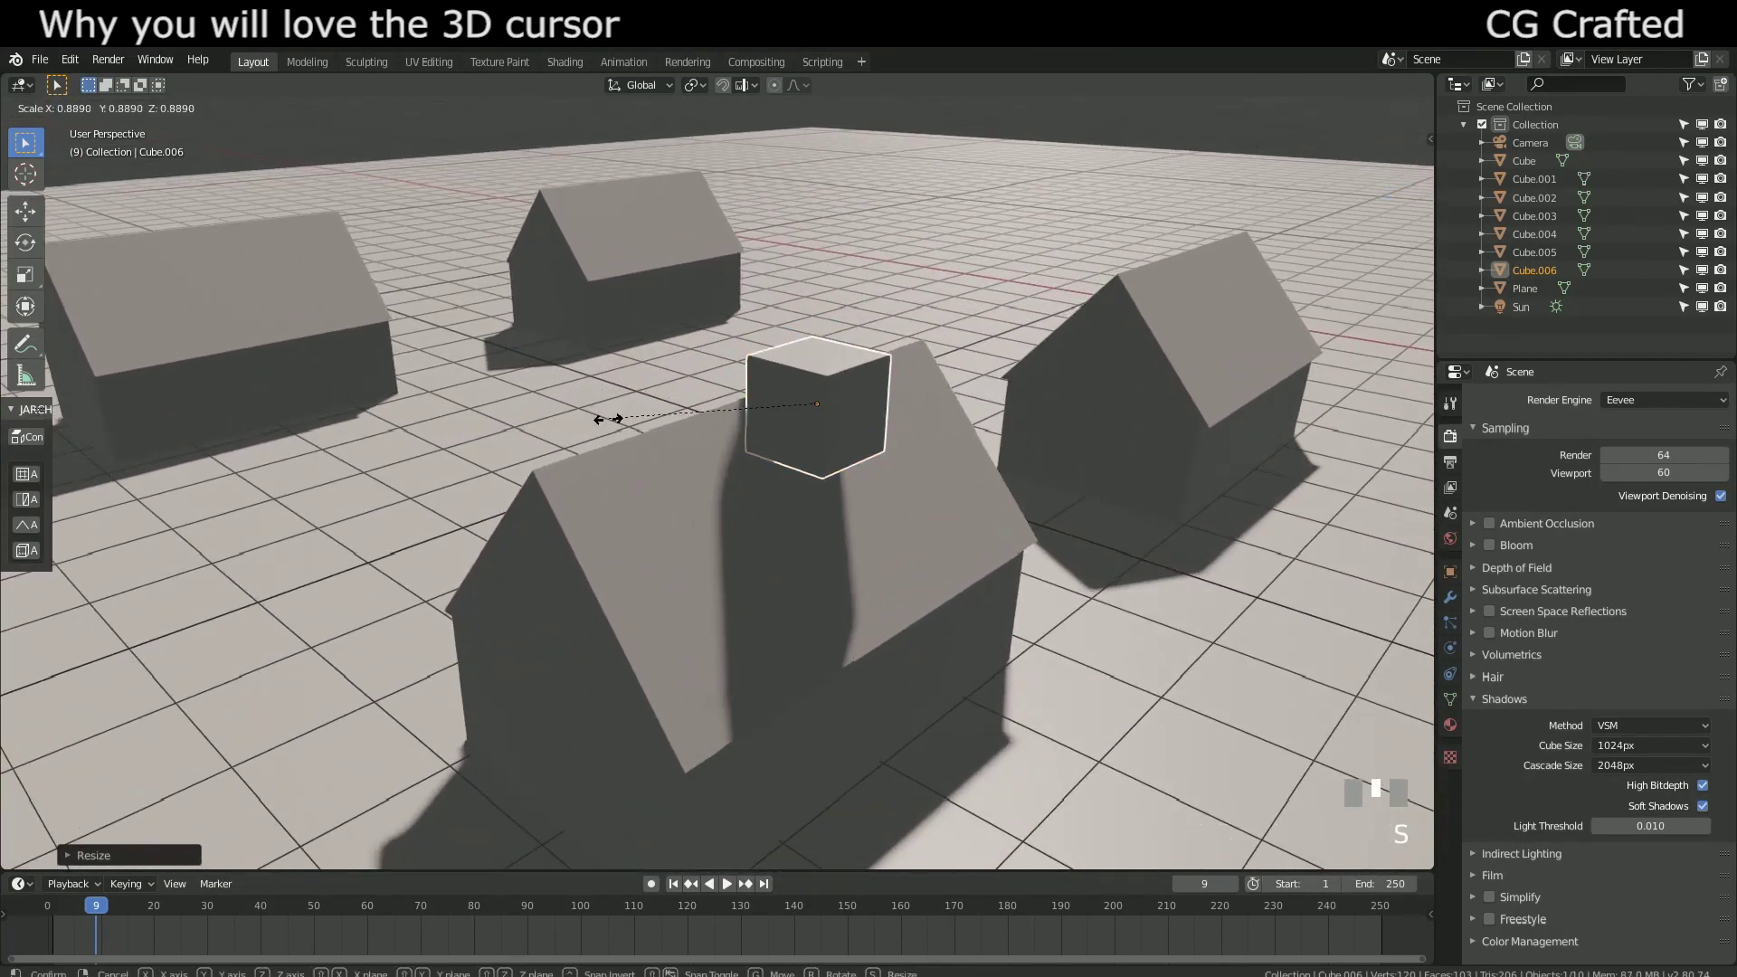
{"action": "left_click", "coordinate": [720, 443]}
Step: Move the small cube along the Z and X axes until it sits partly embedded in the roof slope
{"action": "key", "text": "g"}
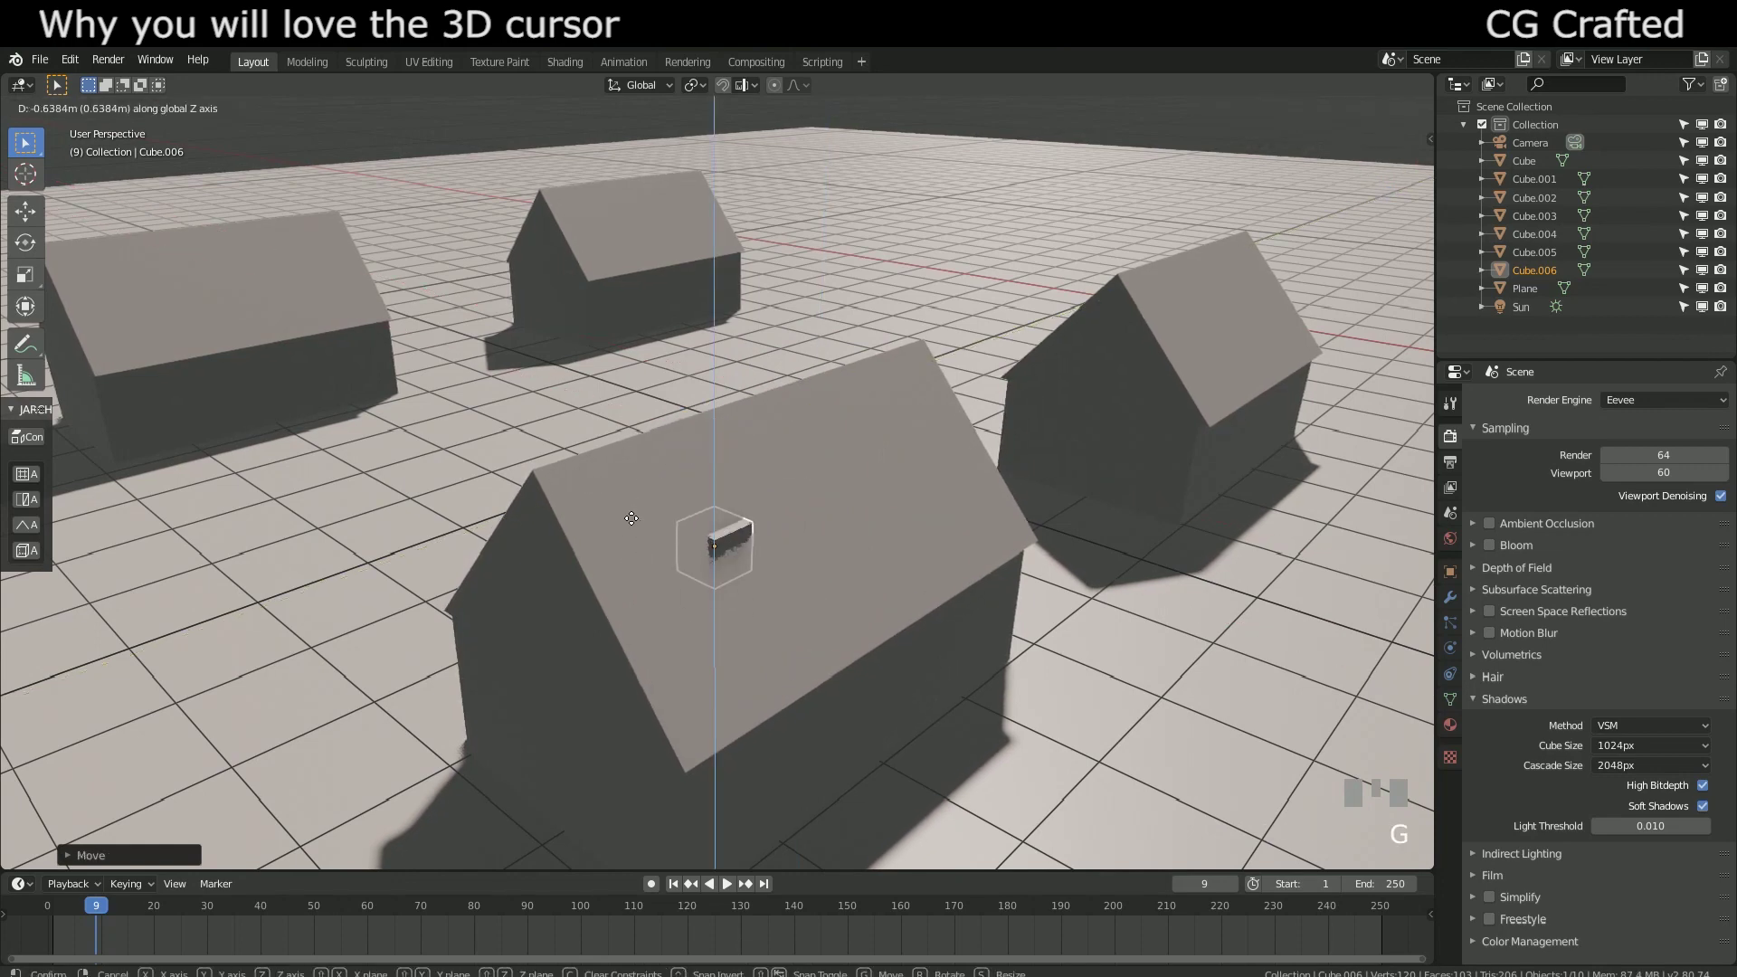
{"action": "key", "text": "x"}
{"action": "left_click", "coordinate": [719, 565]}
{"action": "key", "text": "g"}
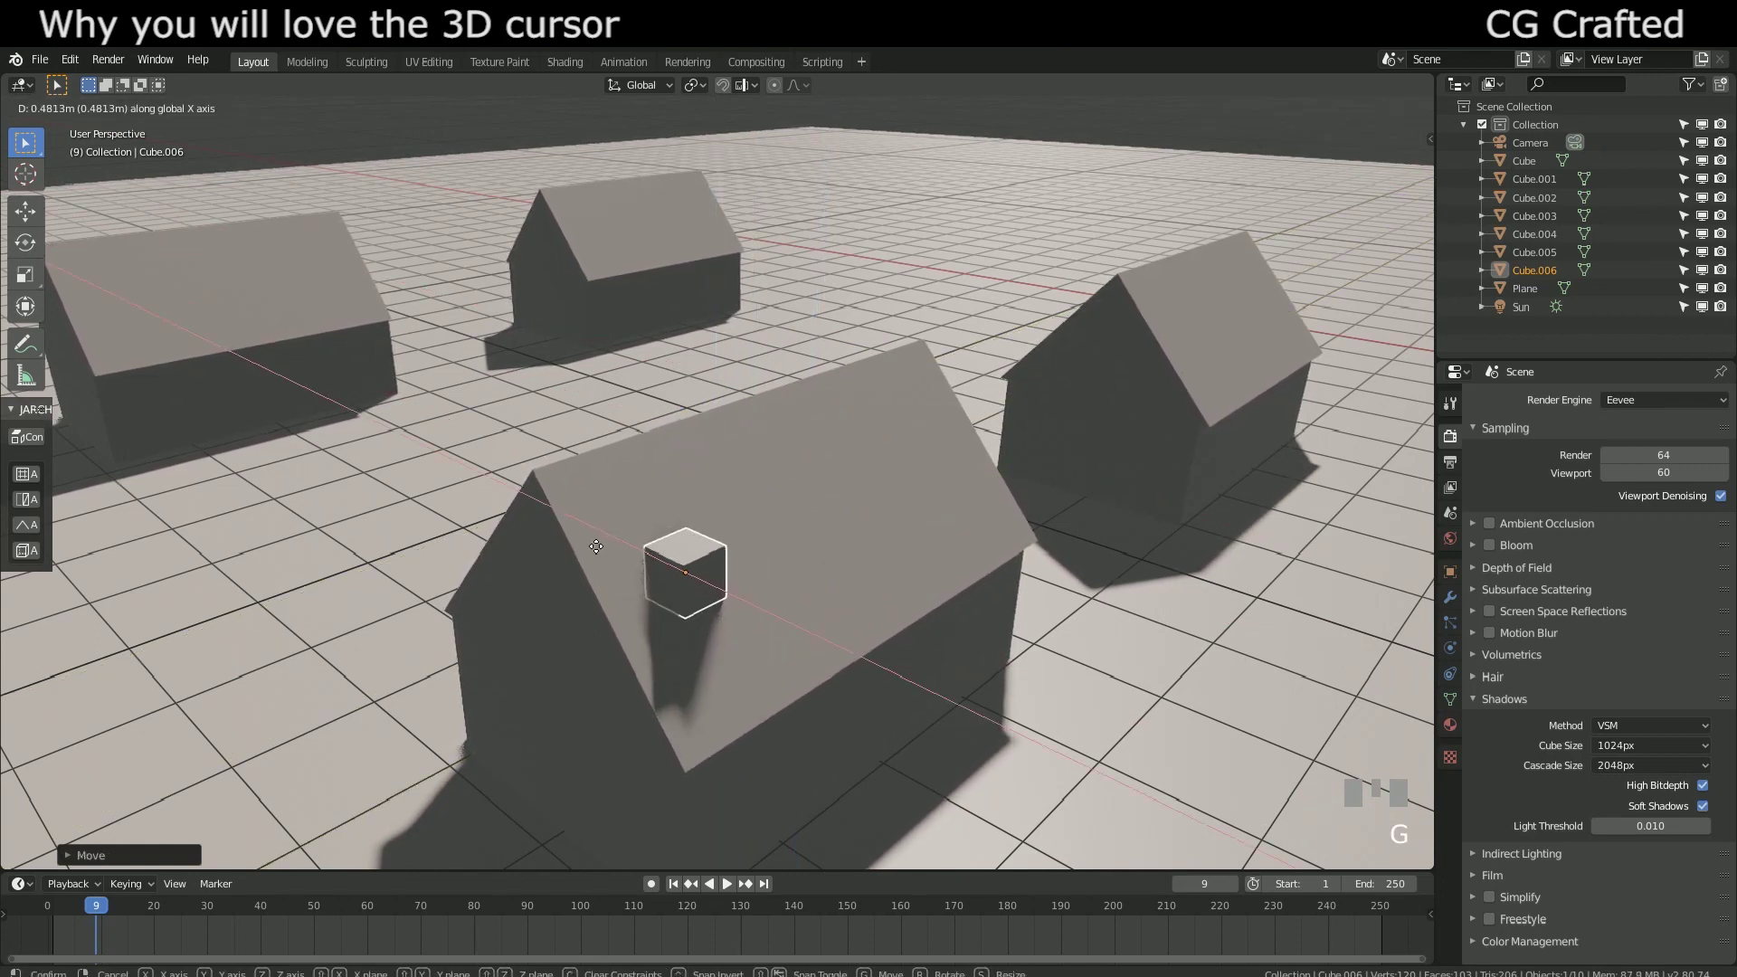
{"action": "left_click", "coordinate": [656, 530]}
{"action": "key", "text": "g"}
{"action": "left_click", "coordinate": [657, 550]}
Step: Raise the cube's top face to make a tall chimney and extrude a short cap section from it
{"action": "key", "text": "Tab"}
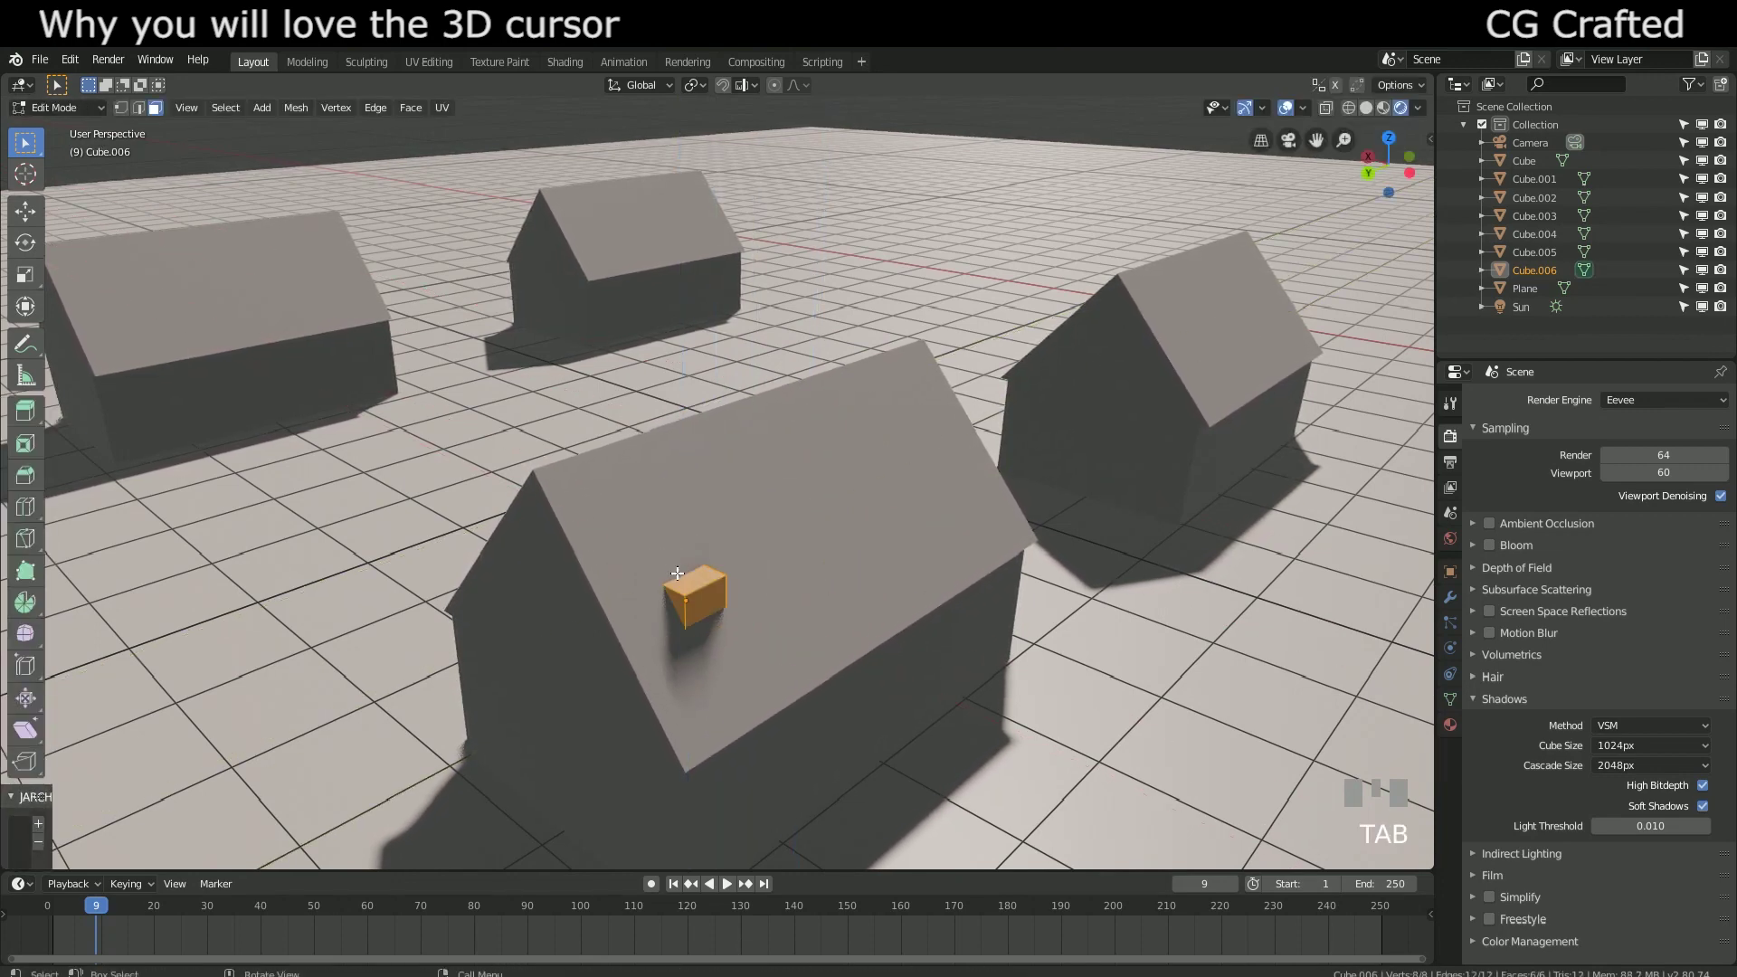
{"action": "left_click", "coordinate": [686, 592]}
{"action": "key", "text": "g"}
{"action": "left_click", "coordinate": [720, 466]}
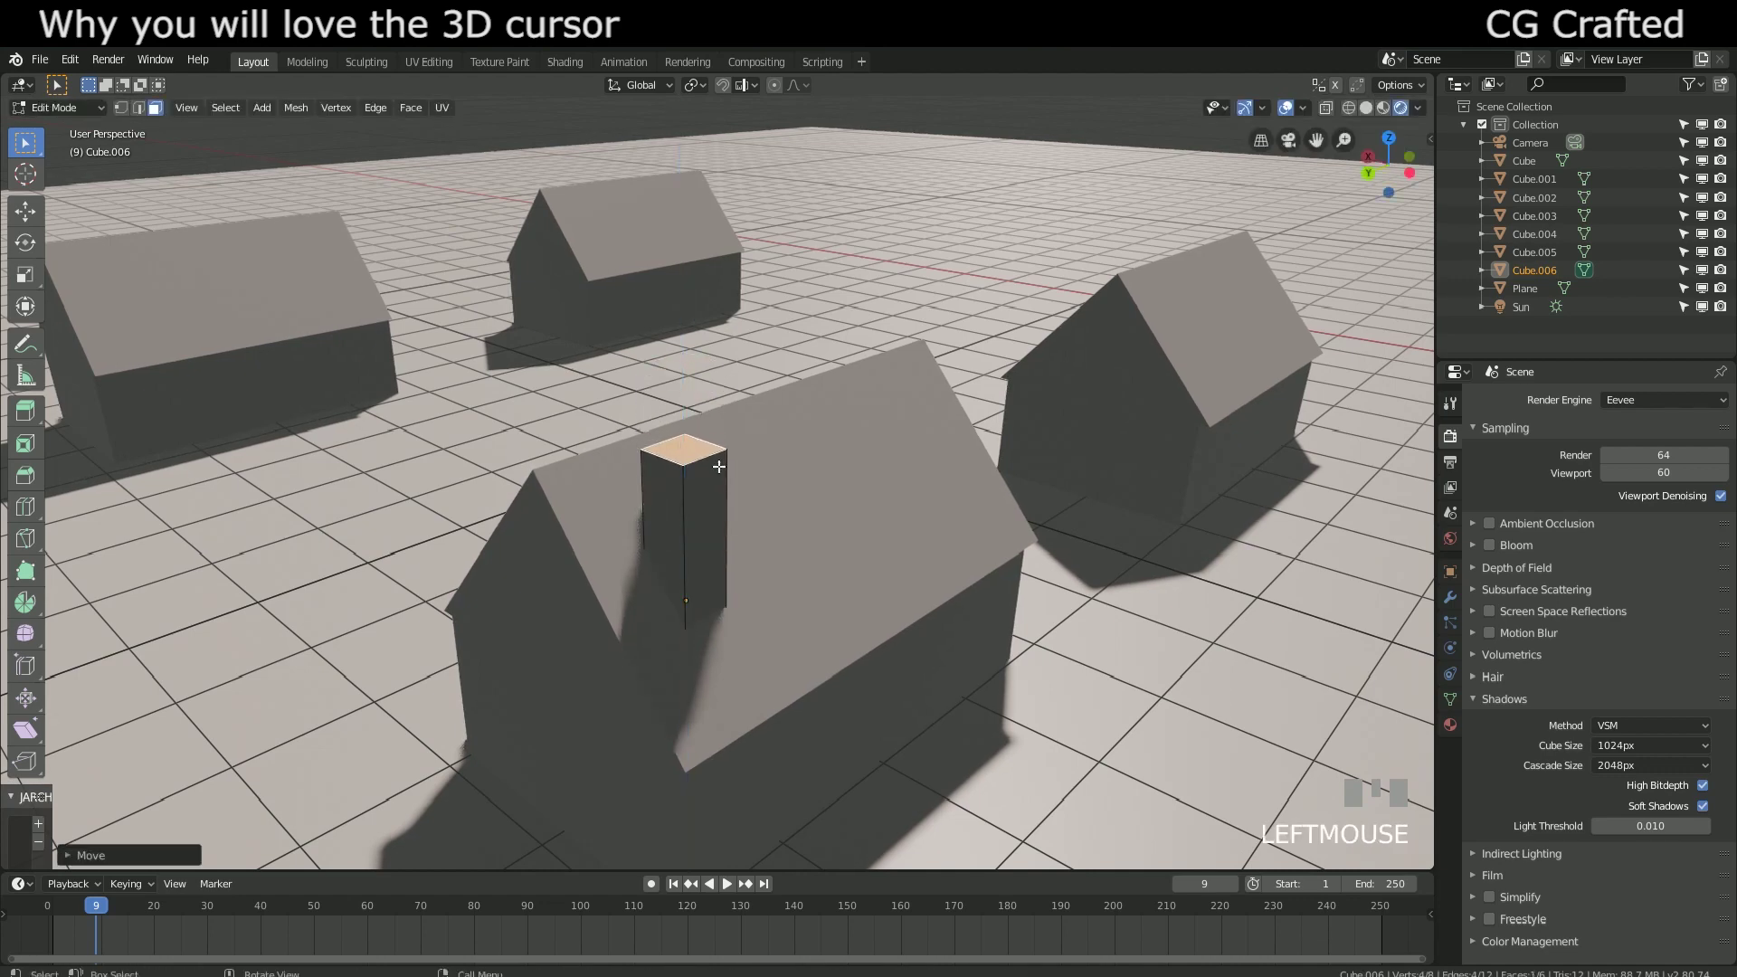
{"action": "key", "text": "e"}
{"action": "left_click", "coordinate": [720, 444]}
Step: Extrude the cap's side faces outward along their normals, hollow out the chimney's top face and return to object mode
{"action": "left_click", "coordinate": [682, 452], "text": "alt"}
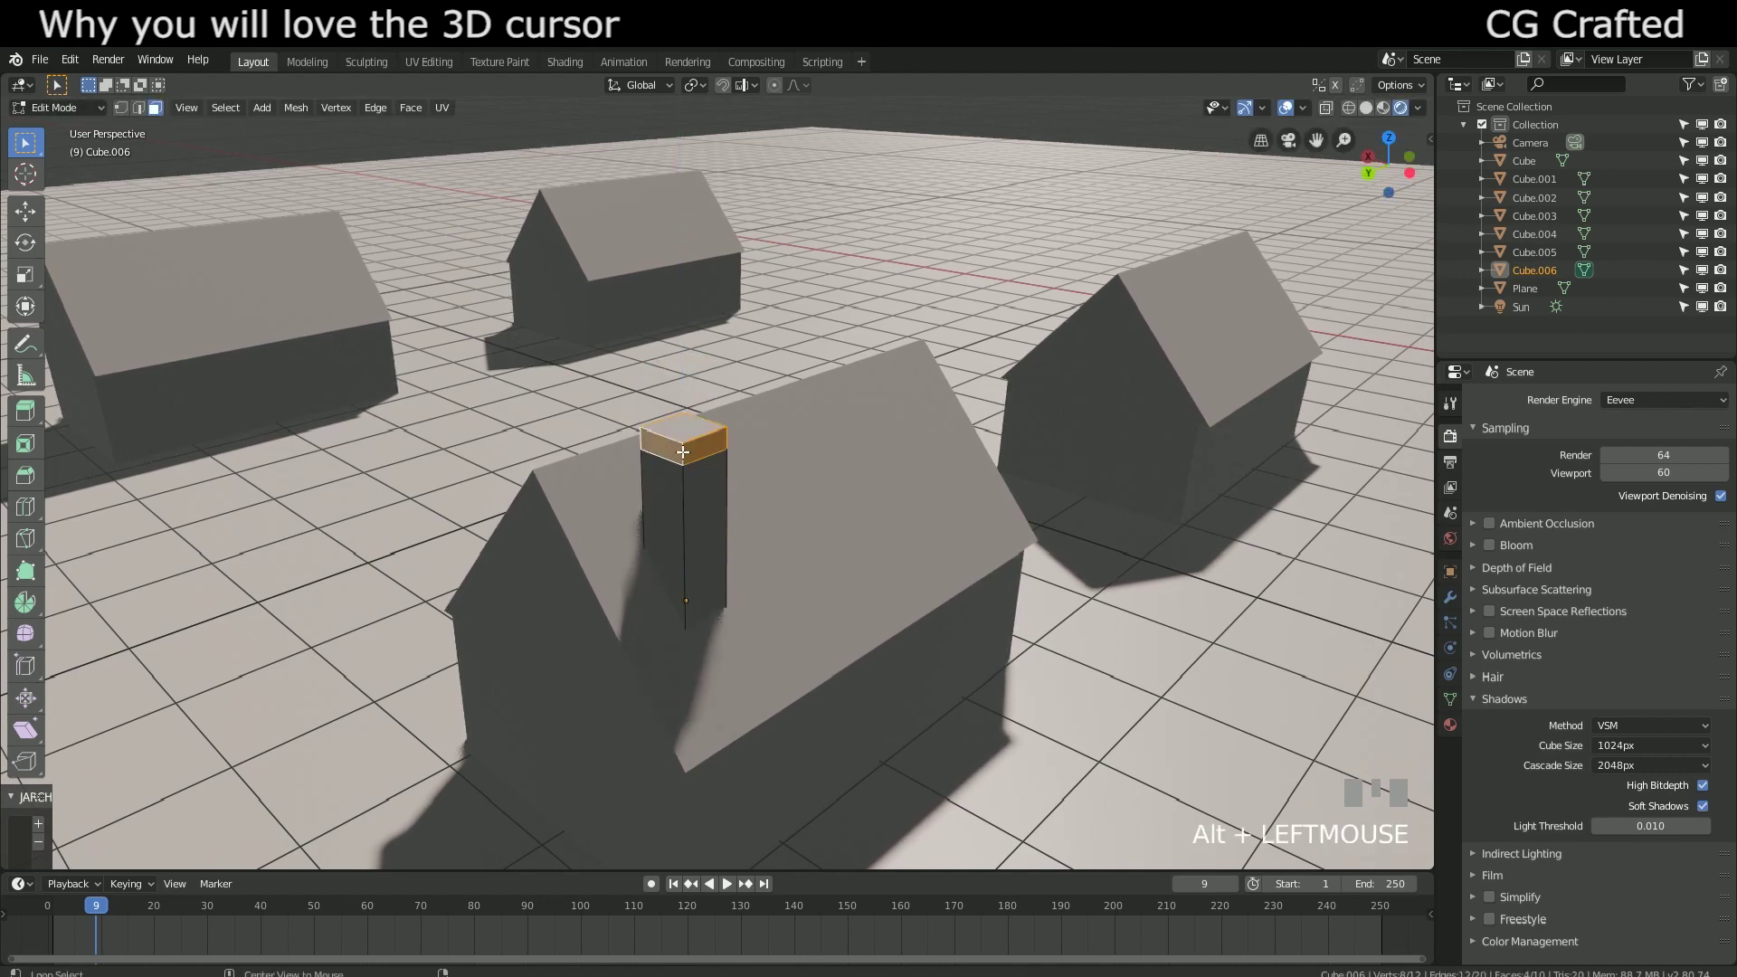
{"action": "key", "text": "alt+e"}
{"action": "left_click", "coordinate": [682, 453]}
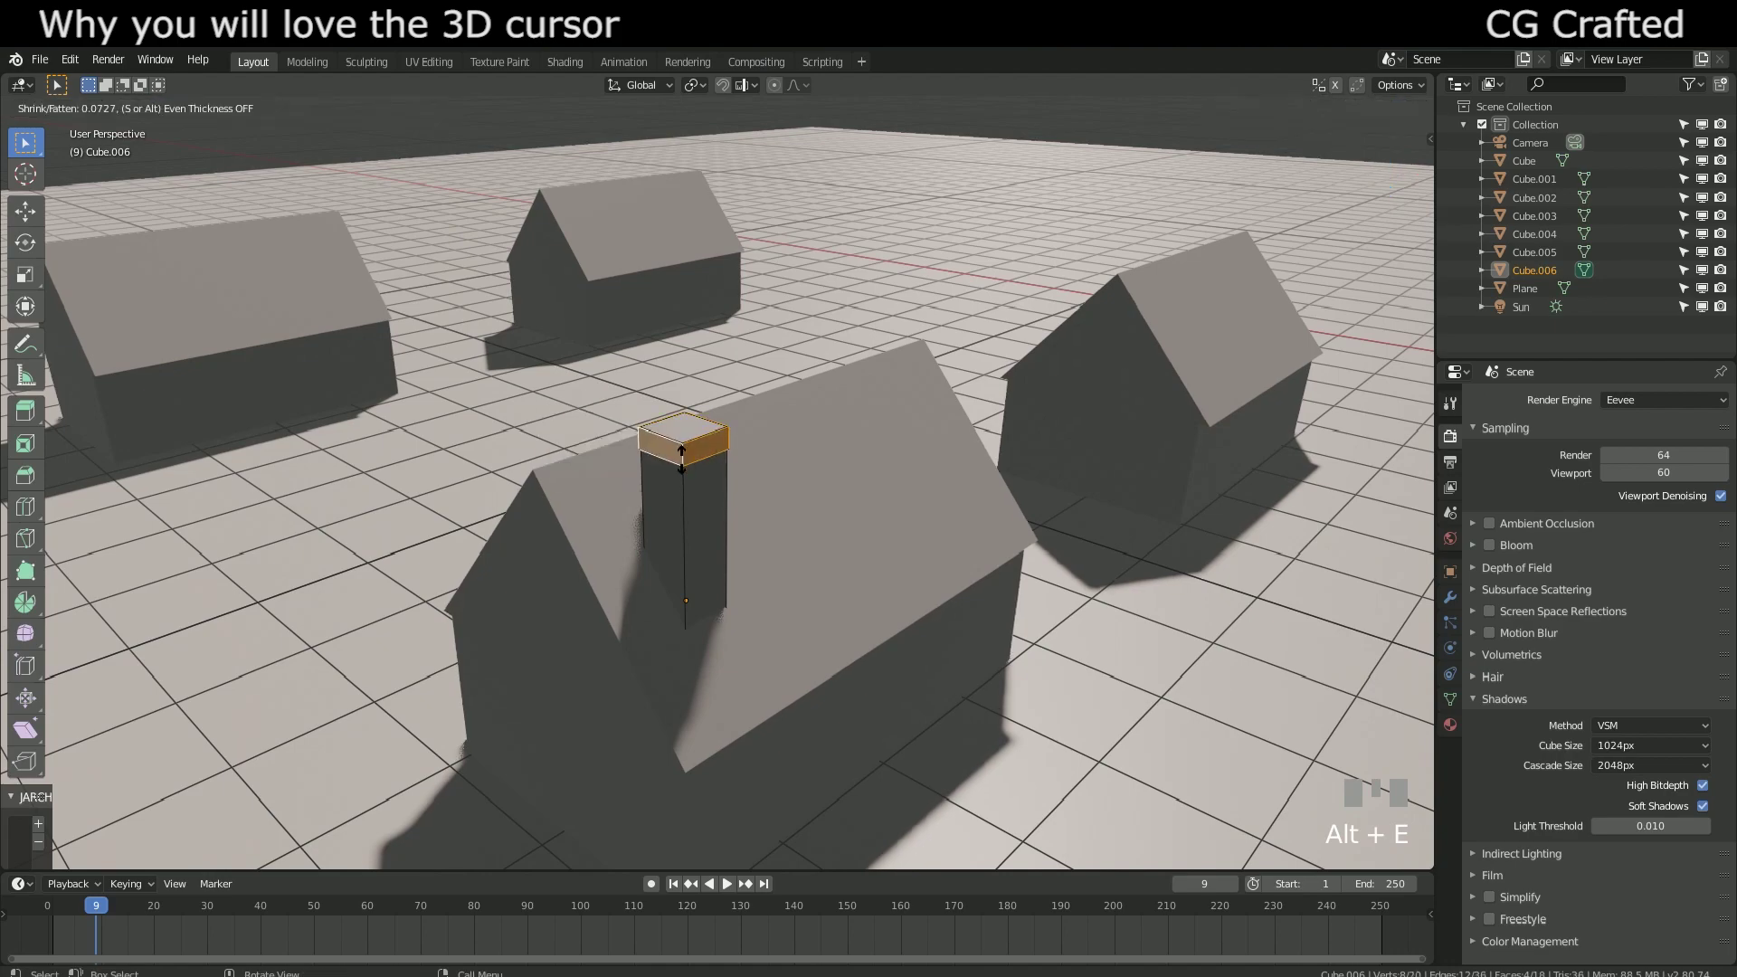
{"action": "left_click", "coordinate": [683, 453]}
{"action": "left_click", "coordinate": [684, 423]}
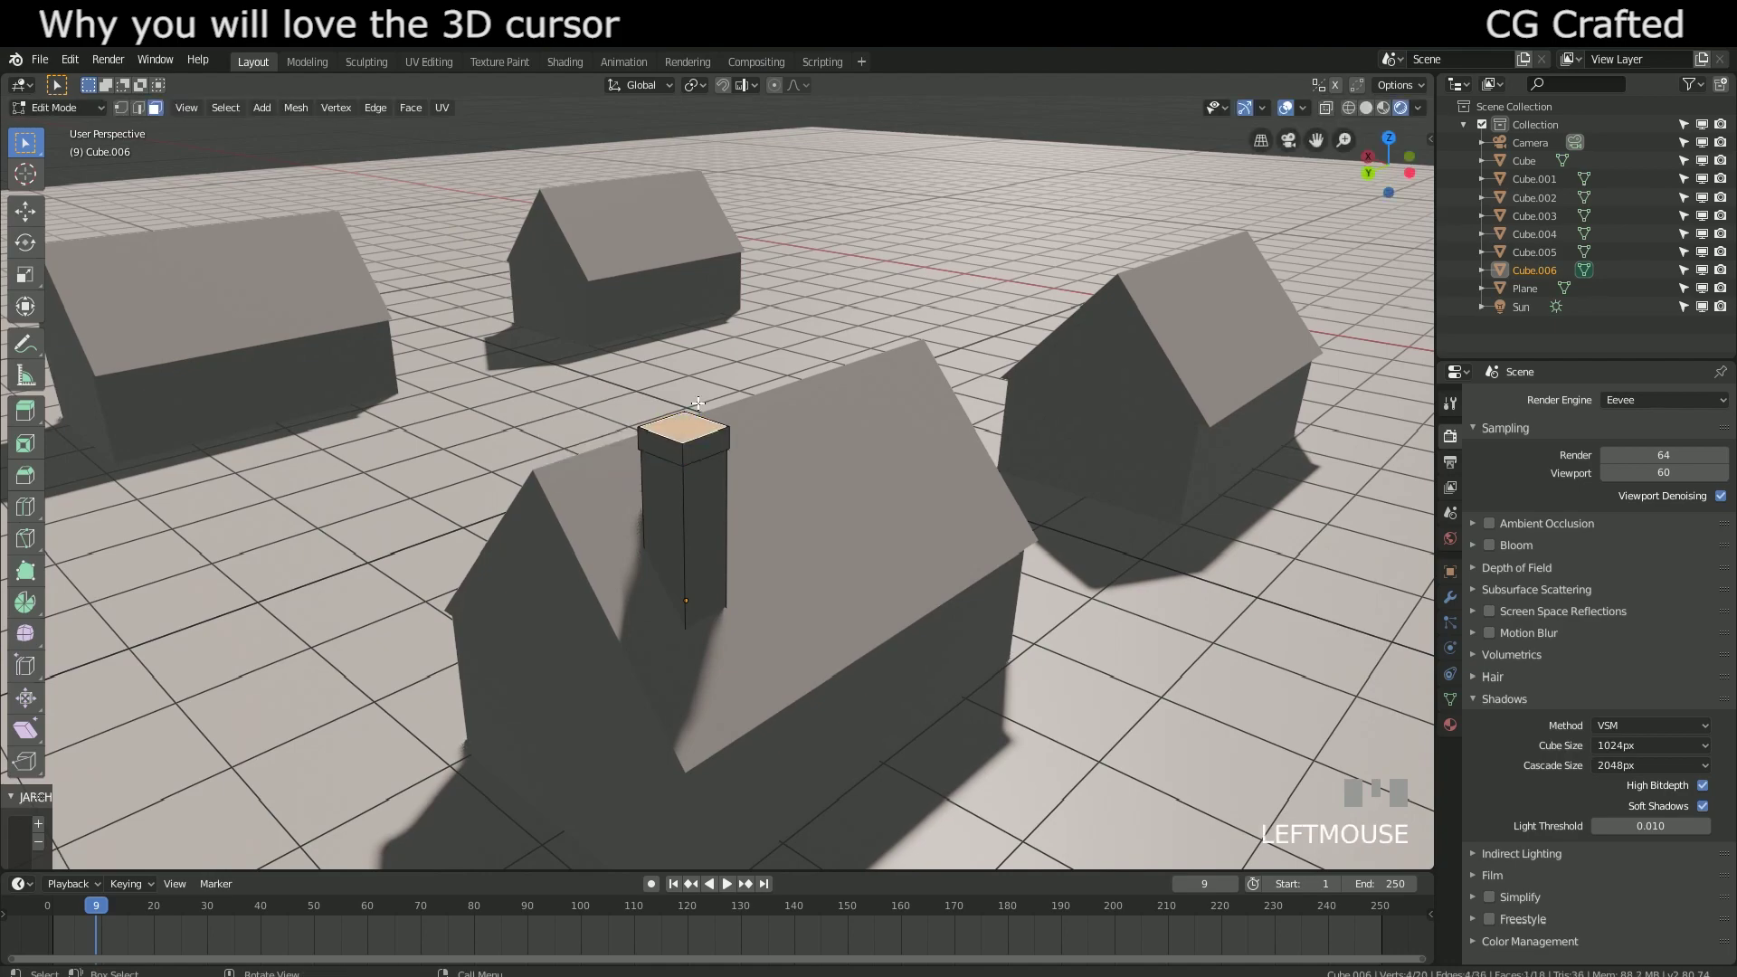
{"action": "key", "text": "Tab"}
{"action": "middle_click_drag", "start_coordinate": [693, 475], "coordinate": [690, 514]}
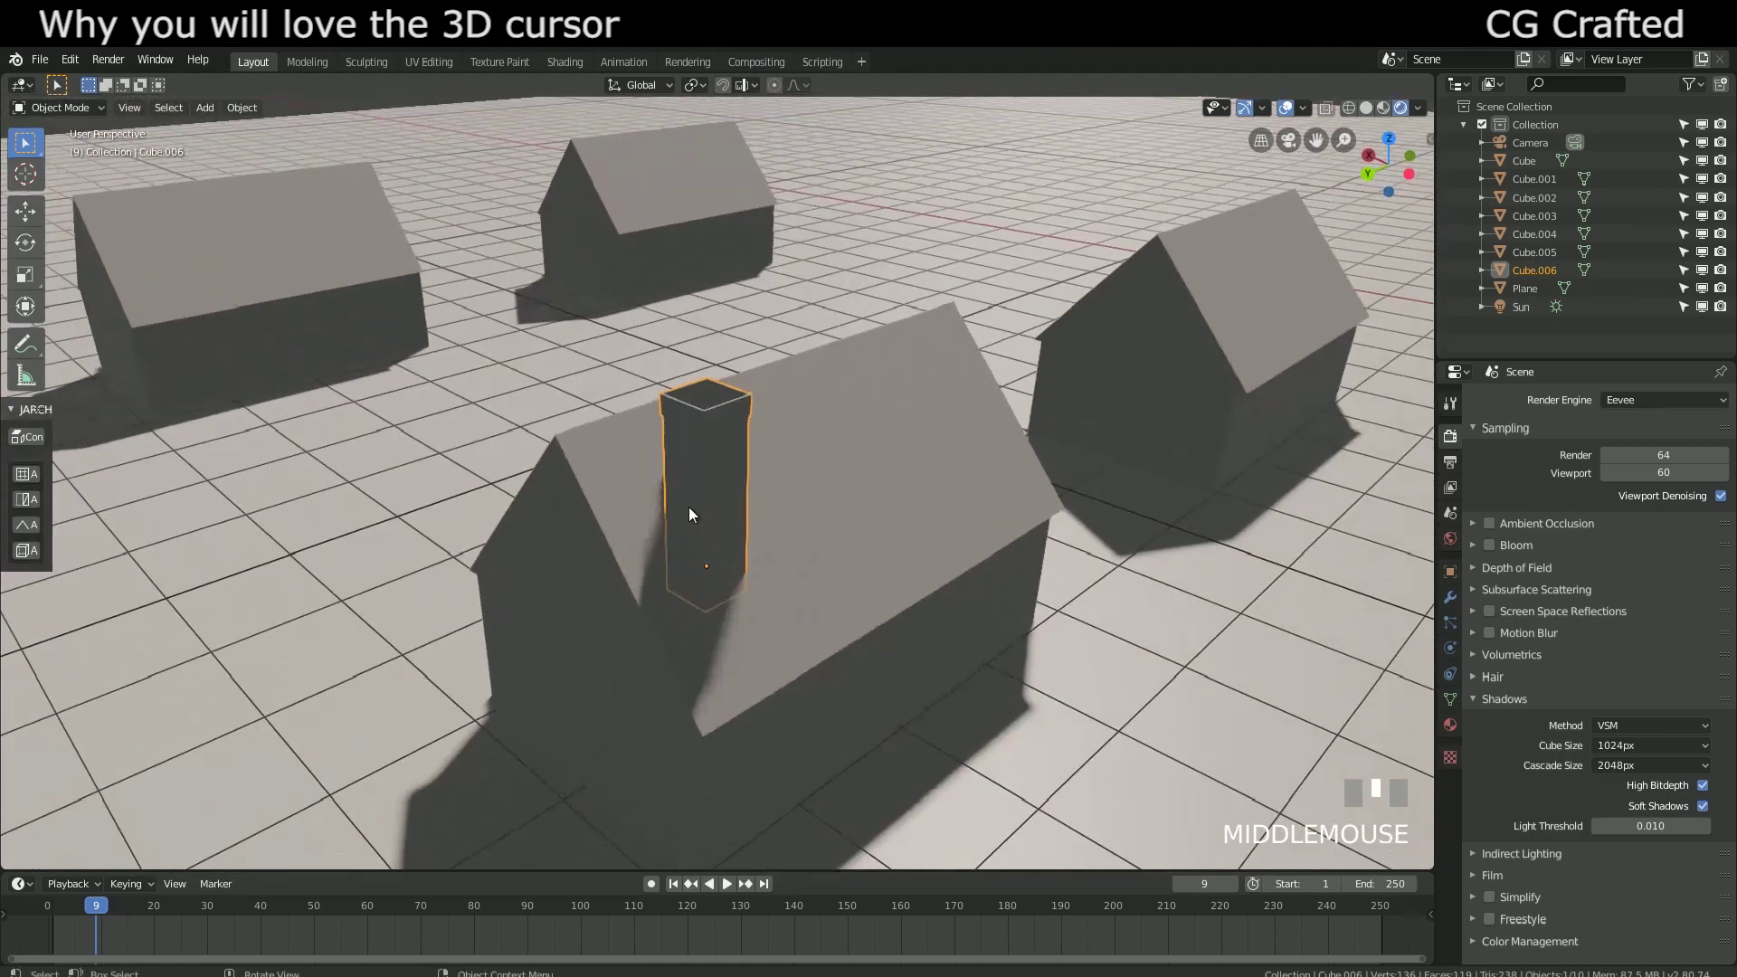
{"action": "scroll", "coordinate": [689, 514], "scroll_direction": "down", "scroll_amount": 3}
{"action": "key", "text": "shift+a"}
{"action": "mouse_move", "coordinate": [847, 367]}
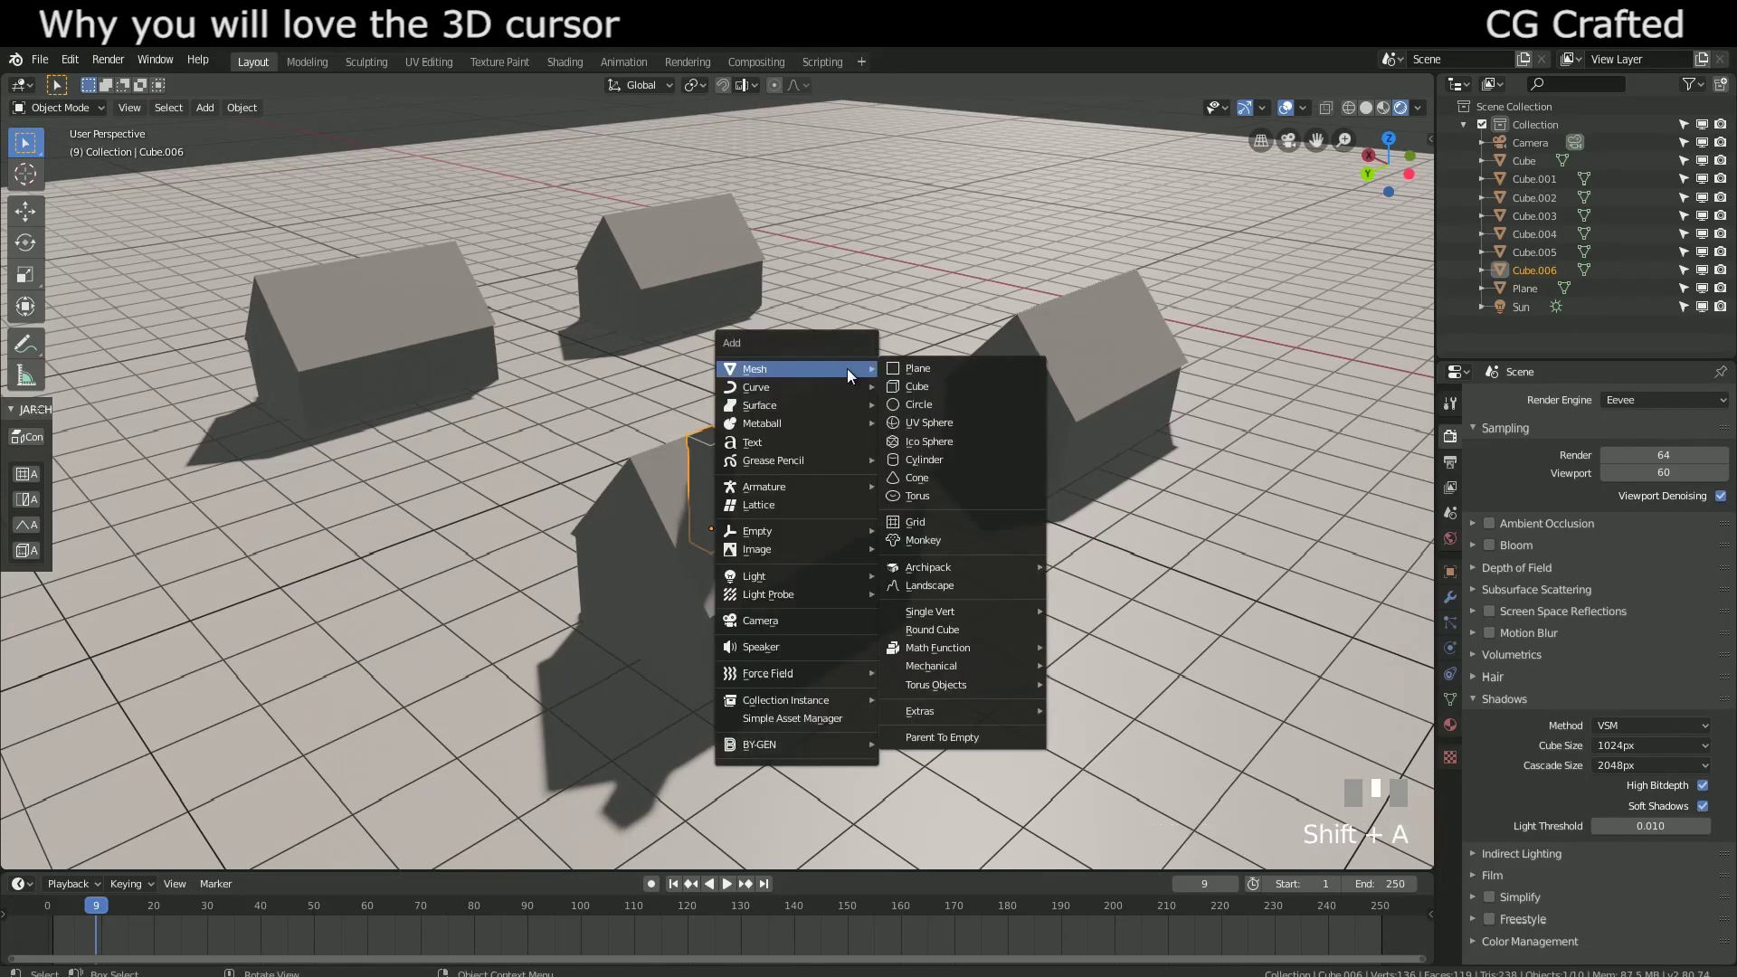
{"action": "left_click", "coordinate": [909, 386]}
{"action": "scroll", "coordinate": [451, 388], "scroll_direction": "down", "scroll_amount": 4}
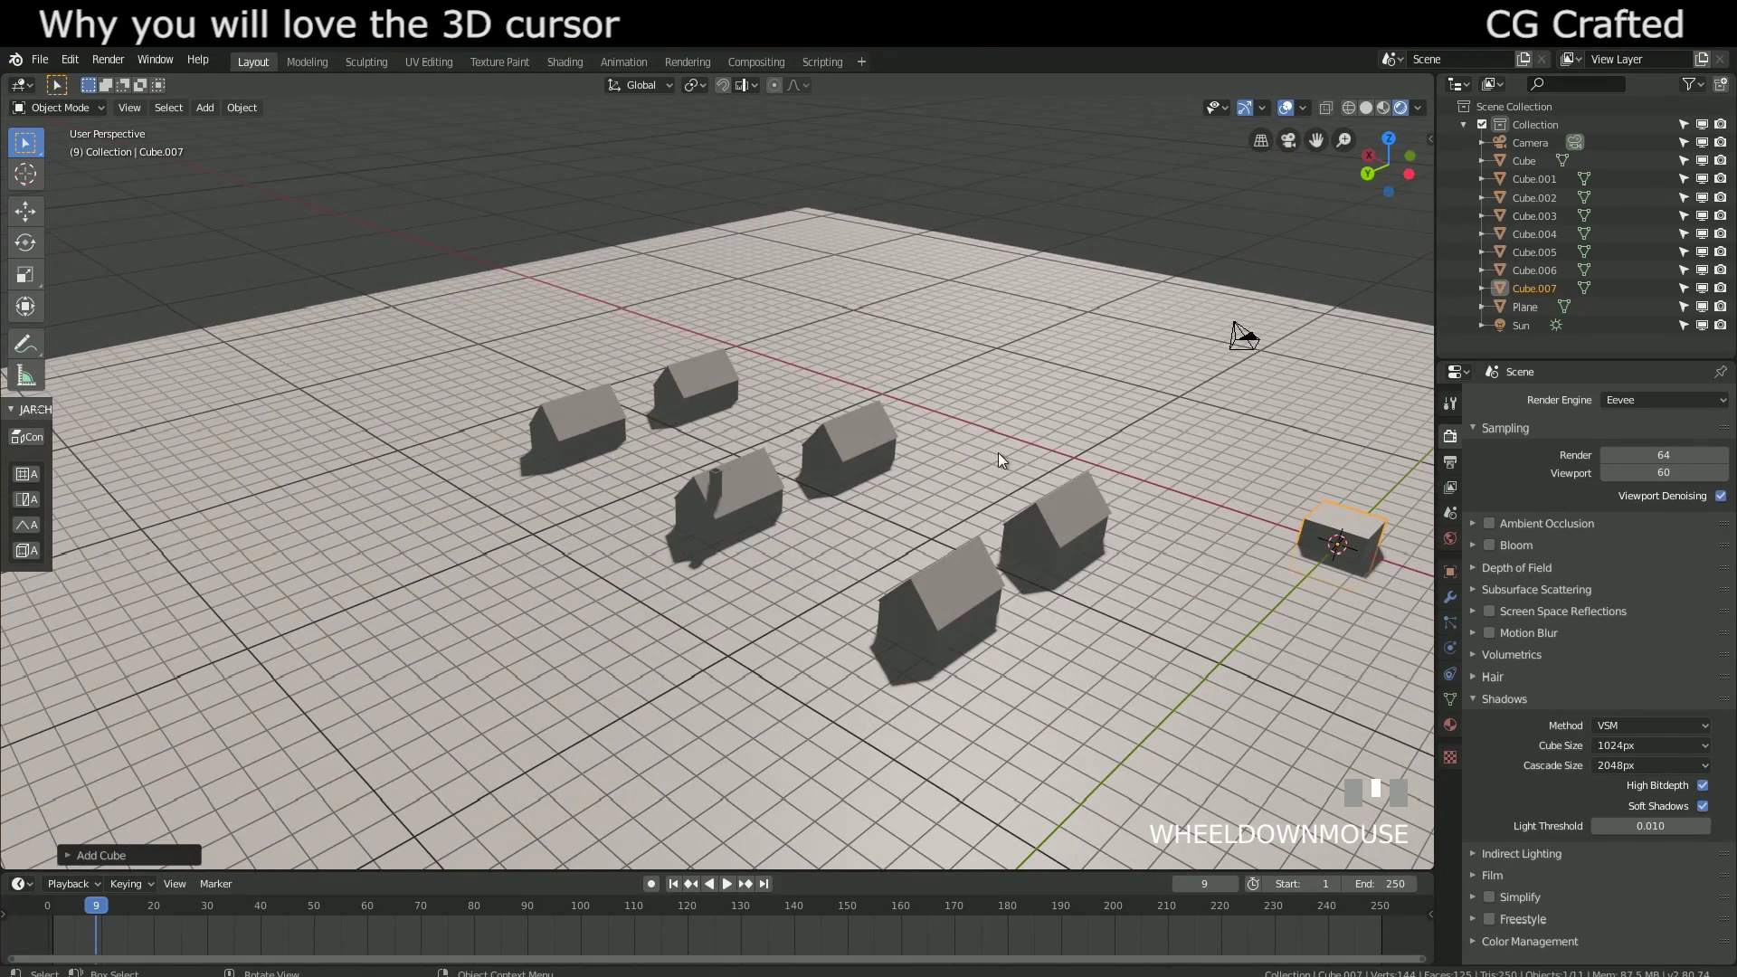
{"action": "key", "text": "g"}
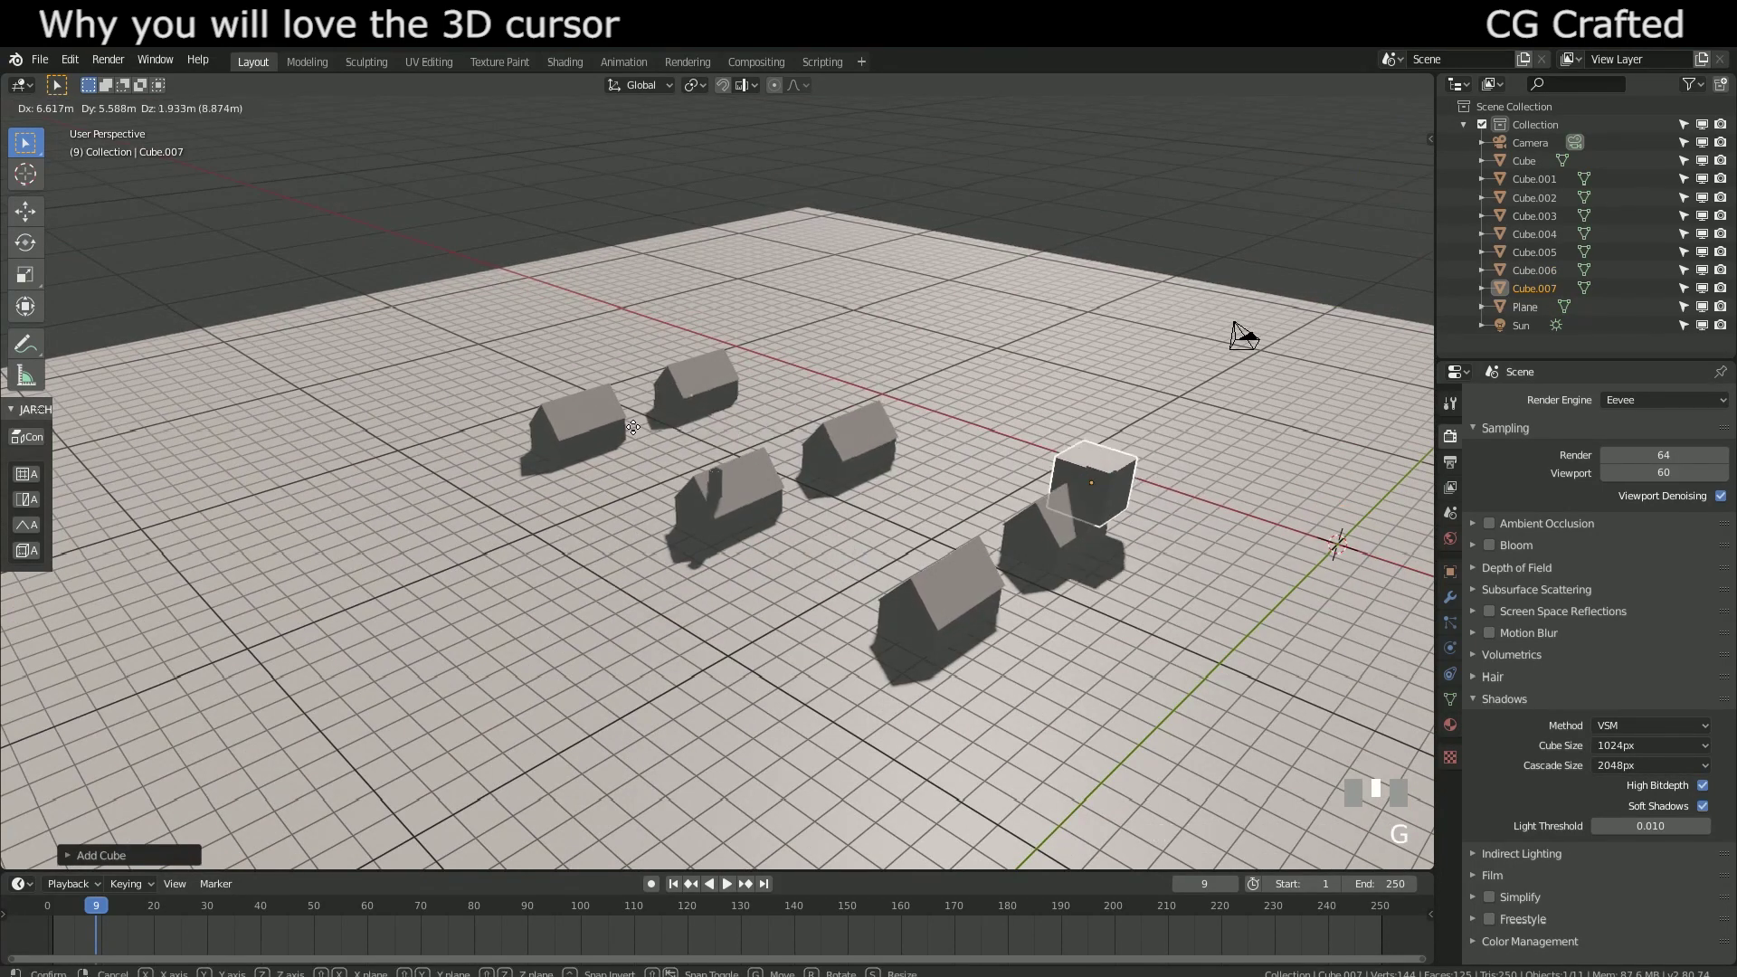
{"action": "key", "text": "Escape"}
{"action": "key", "text": "Delete"}
Step: Place the 3D cursor on the roof slope of a house without a chimney and add a cube there
{"action": "key", "text": "shift+f"}
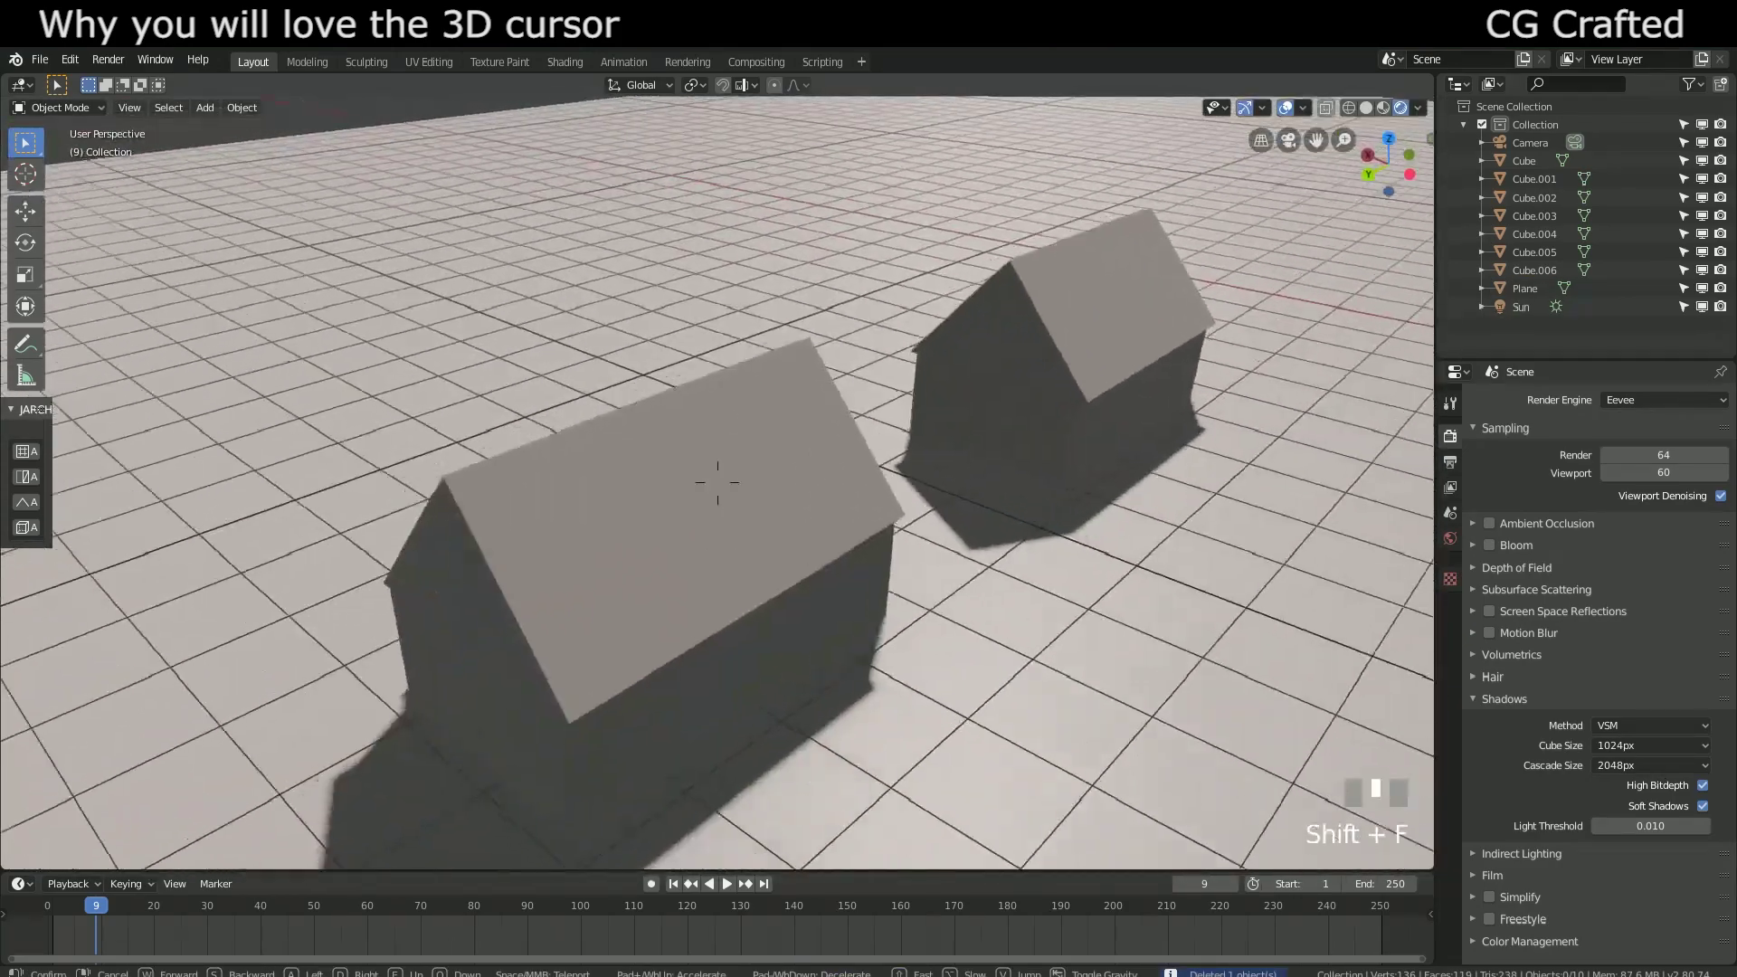
{"action": "left_click", "coordinate": [715, 481]}
{"action": "right_click", "coordinate": [714, 482], "text": "shift"}
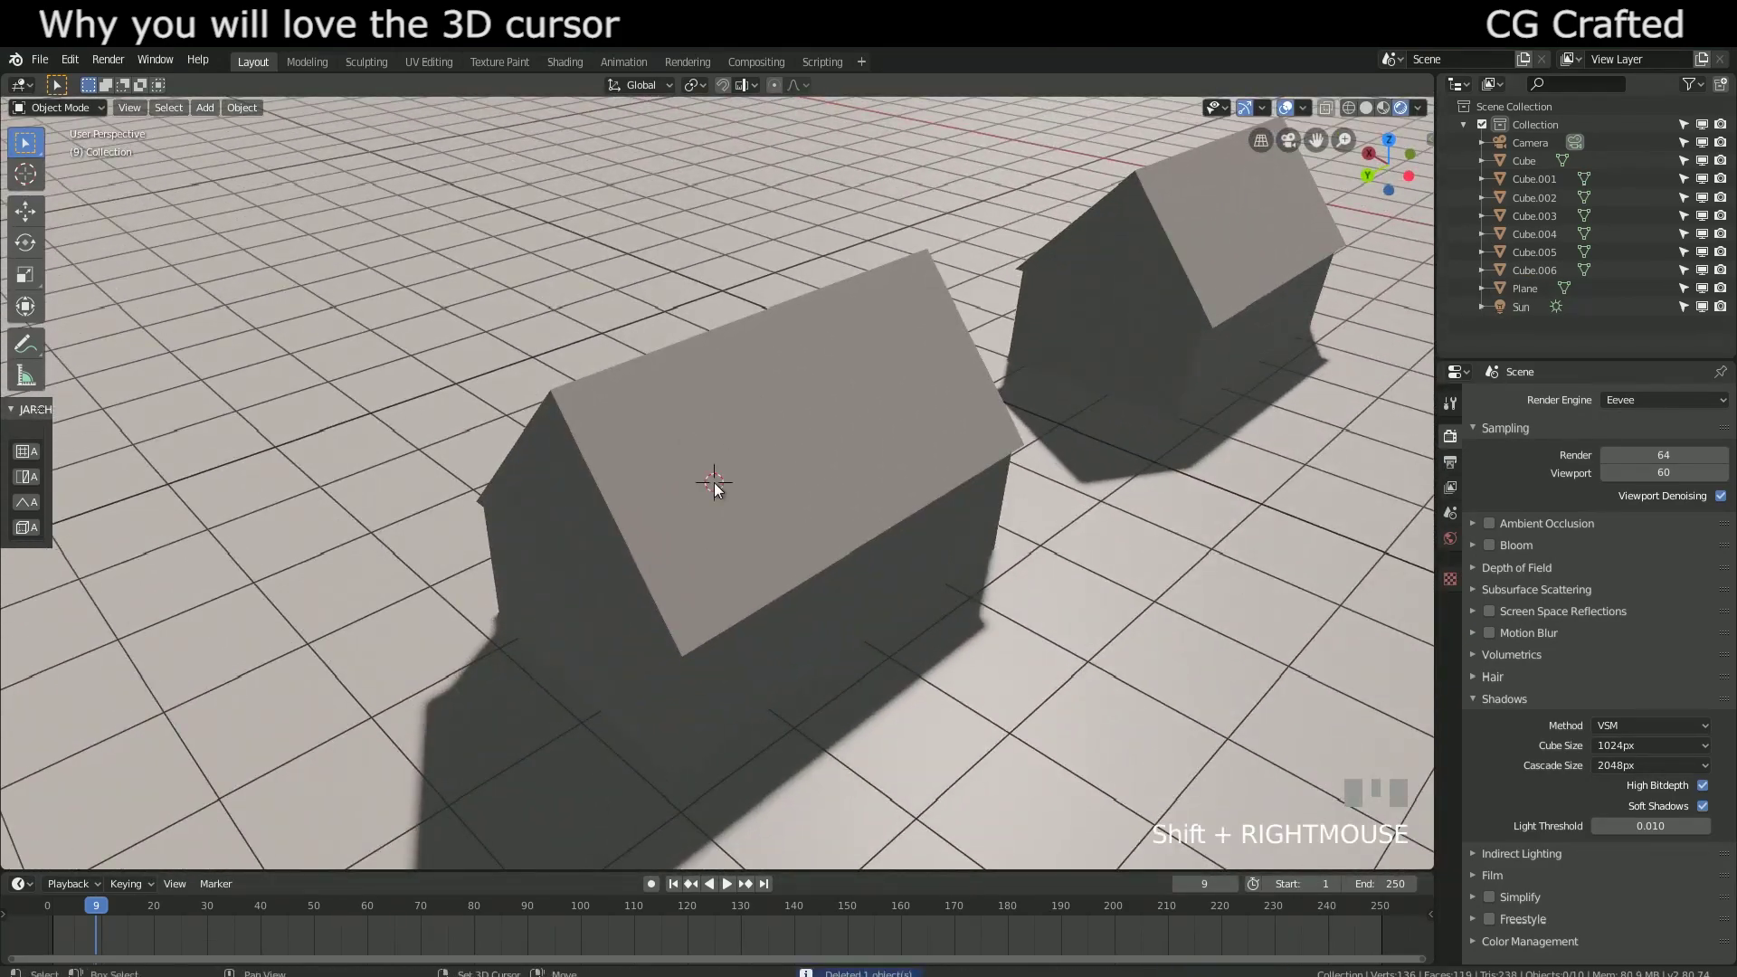
{"action": "key", "text": "shift+a"}
{"action": "mouse_move", "coordinate": [628, 380]}
{"action": "left_click", "coordinate": [690, 398]}
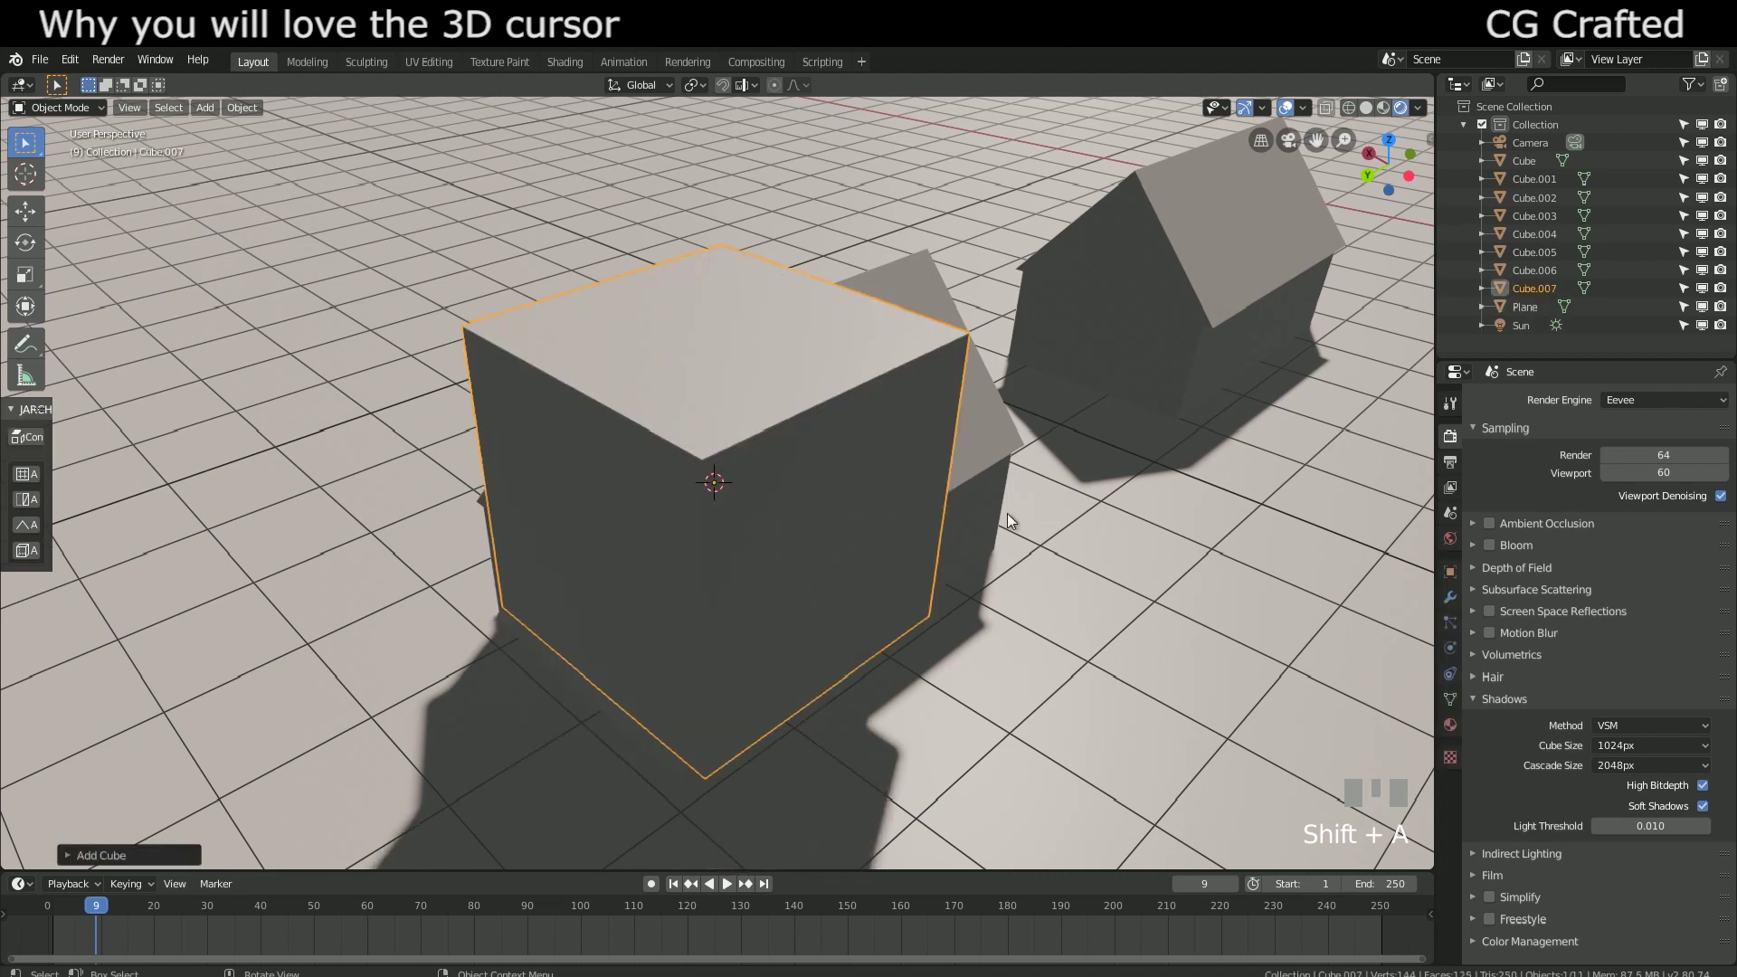
Step: Scale the new cube down to chimney size and adjust its height on the roof along the Z axis
{"action": "key", "text": "s"}
{"action": "left_click", "coordinate": [773, 478]}
{"action": "key", "text": "g"}
{"action": "key", "text": "z"}
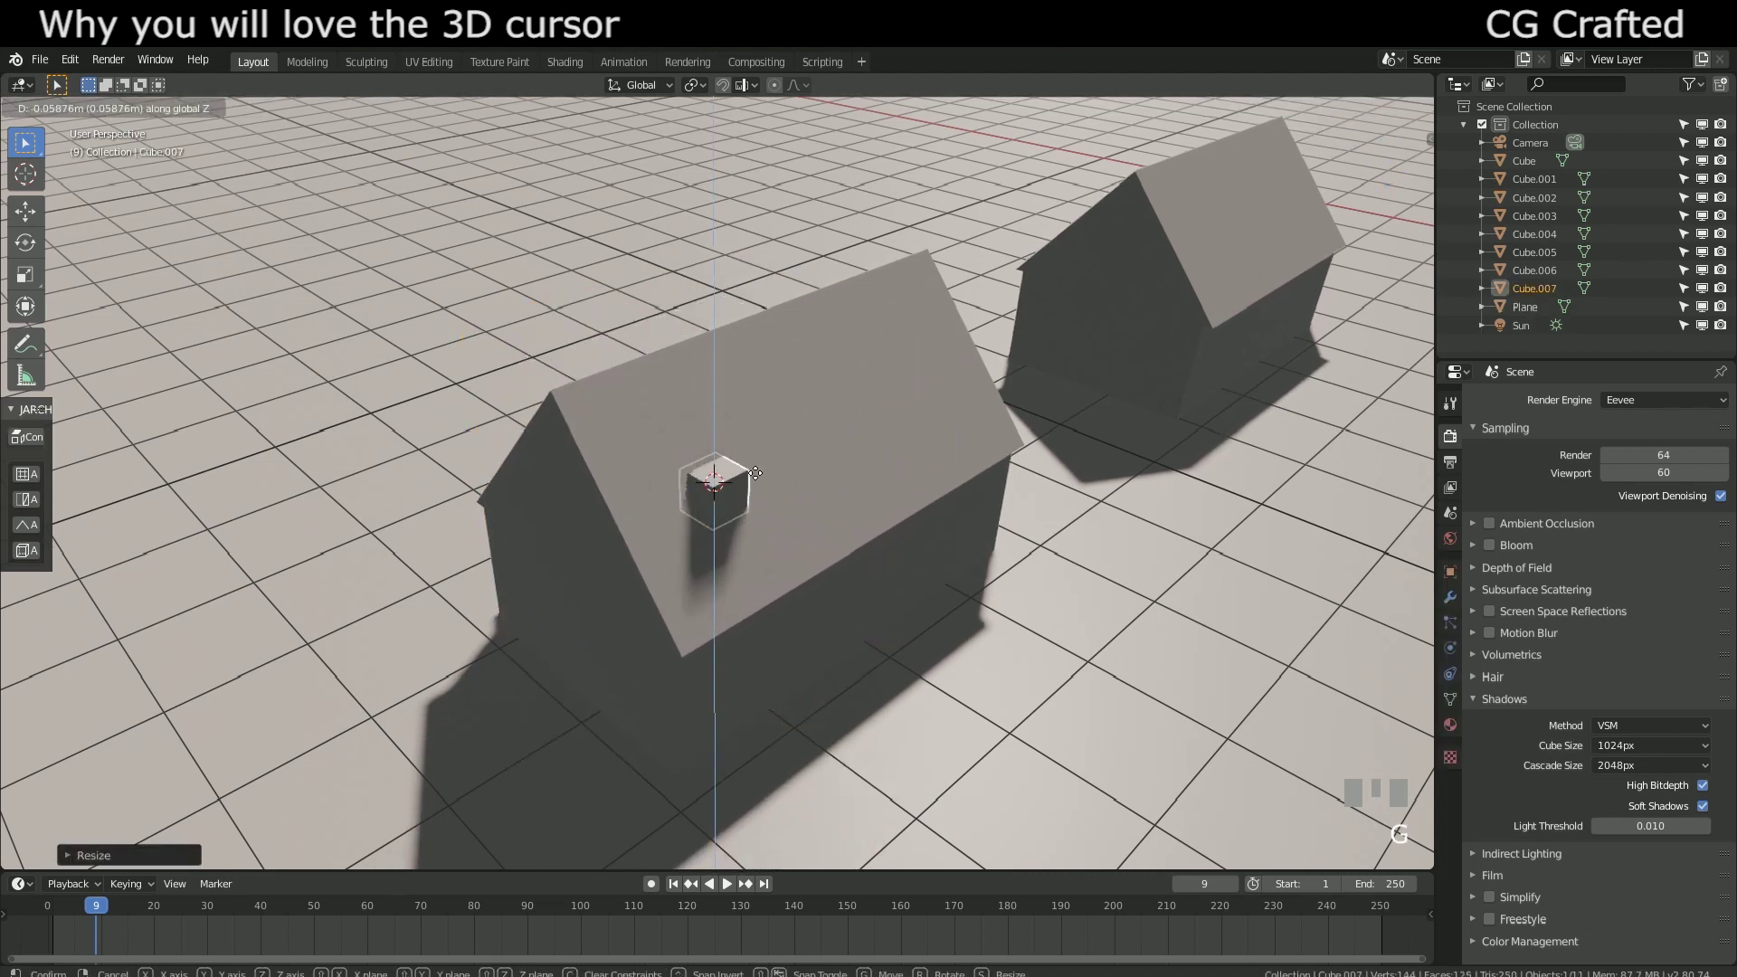
{"action": "left_click", "coordinate": [769, 493]}
Step: Extrude the small cube's top face upward by about 0.48 m, plus a short cap section above it
{"action": "key", "text": "Tab"}
{"action": "left_click", "coordinate": [713, 474]}
{"action": "key", "text": "e"}
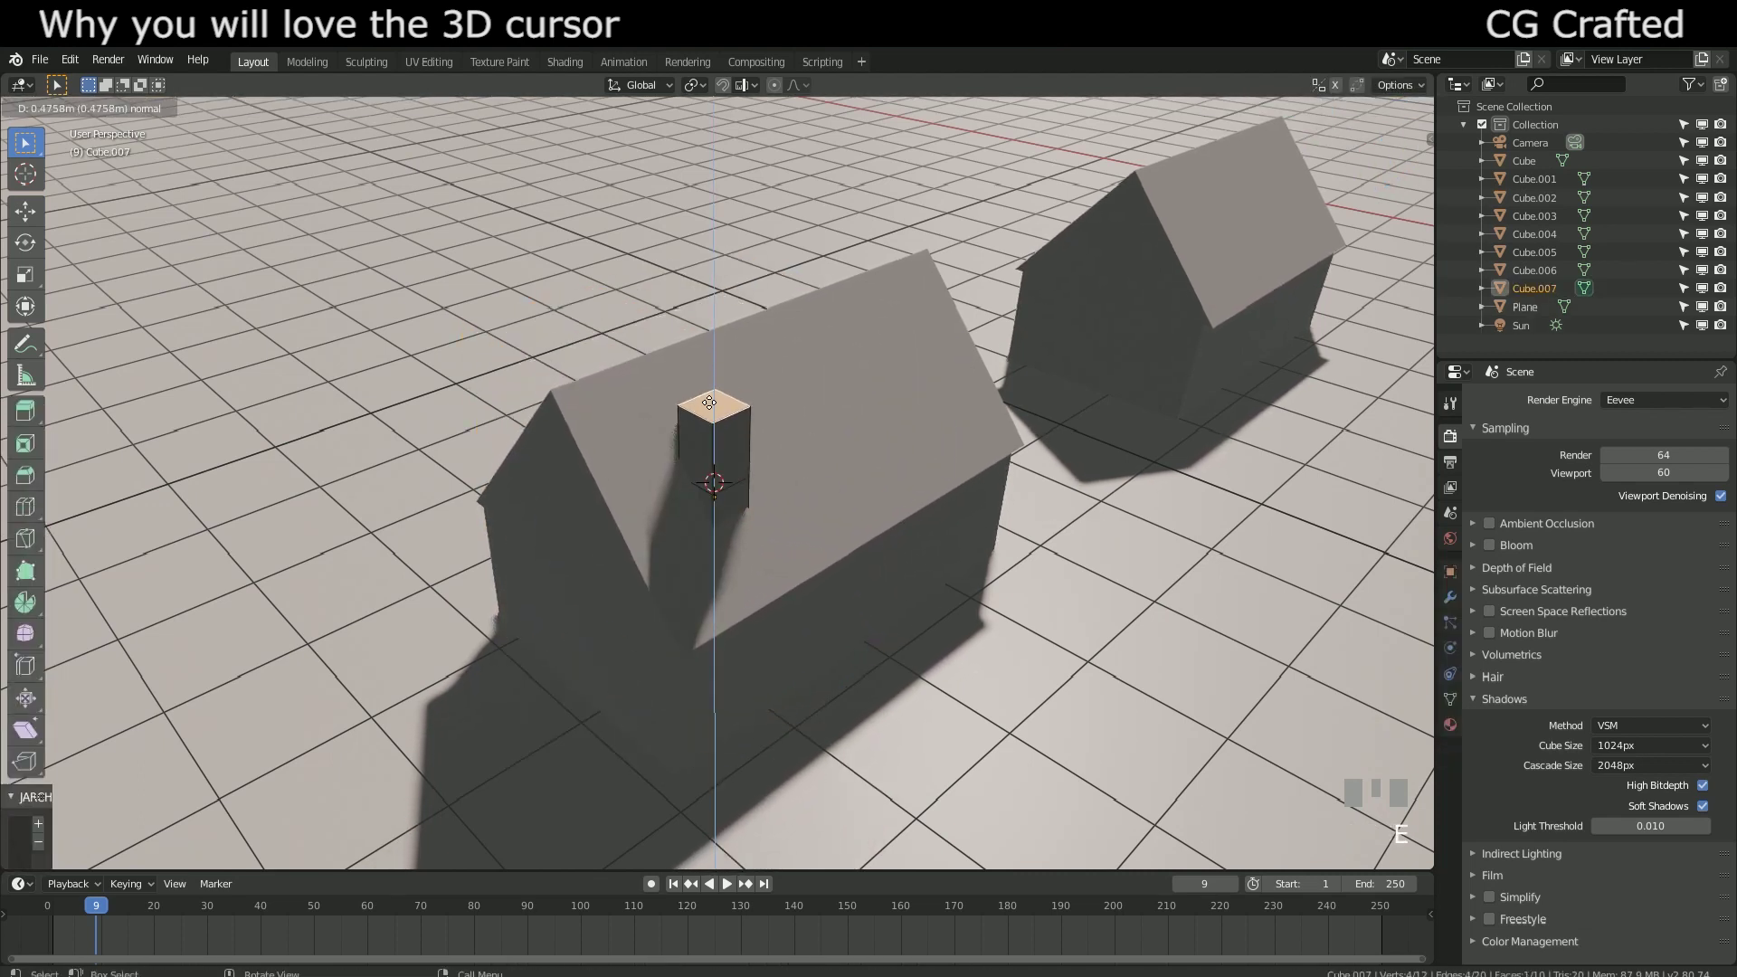
{"action": "left_click", "coordinate": [711, 403]}
{"action": "key", "text": "e"}
{"action": "left_click", "coordinate": [714, 385]}
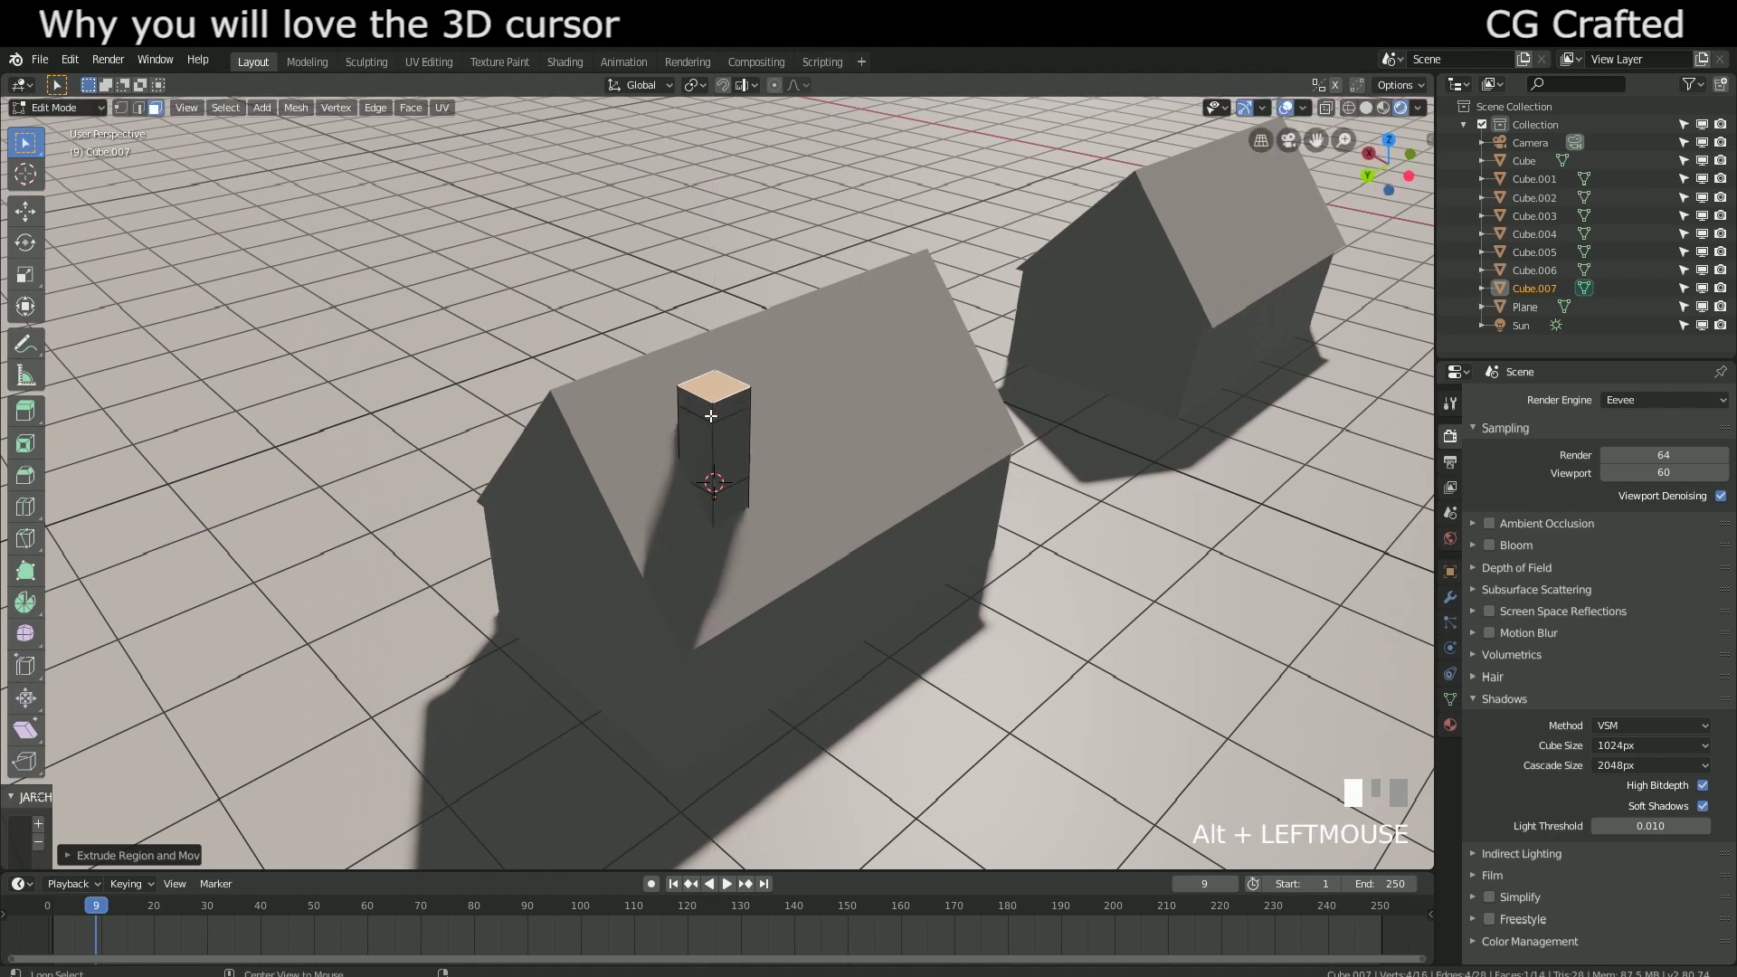
Step: Extrude the second chimney's cap sides outward along their normals, sink its top face inward and return to object mode
{"action": "key", "text": "alt+e"}
{"action": "left_click", "coordinate": [711, 419]}
{"action": "left_click", "coordinate": [709, 419]}
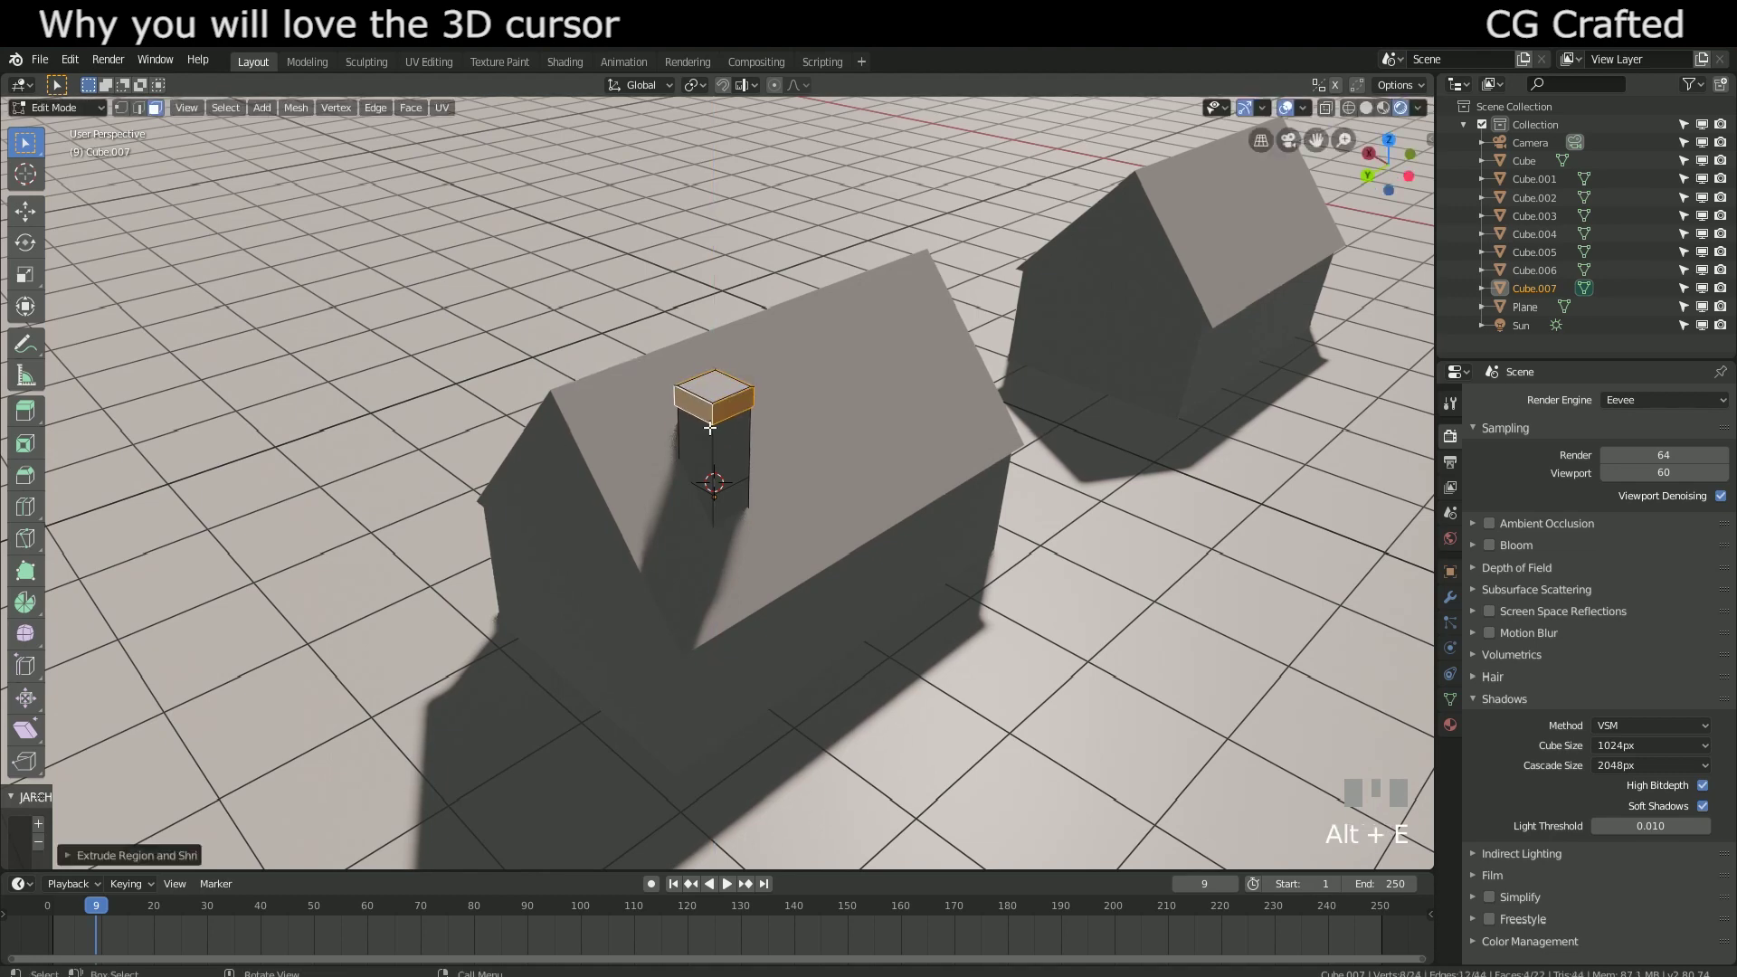
{"action": "key", "text": "e"}
{"action": "left_click", "coordinate": [716, 541]}
{"action": "key", "text": "Tab"}
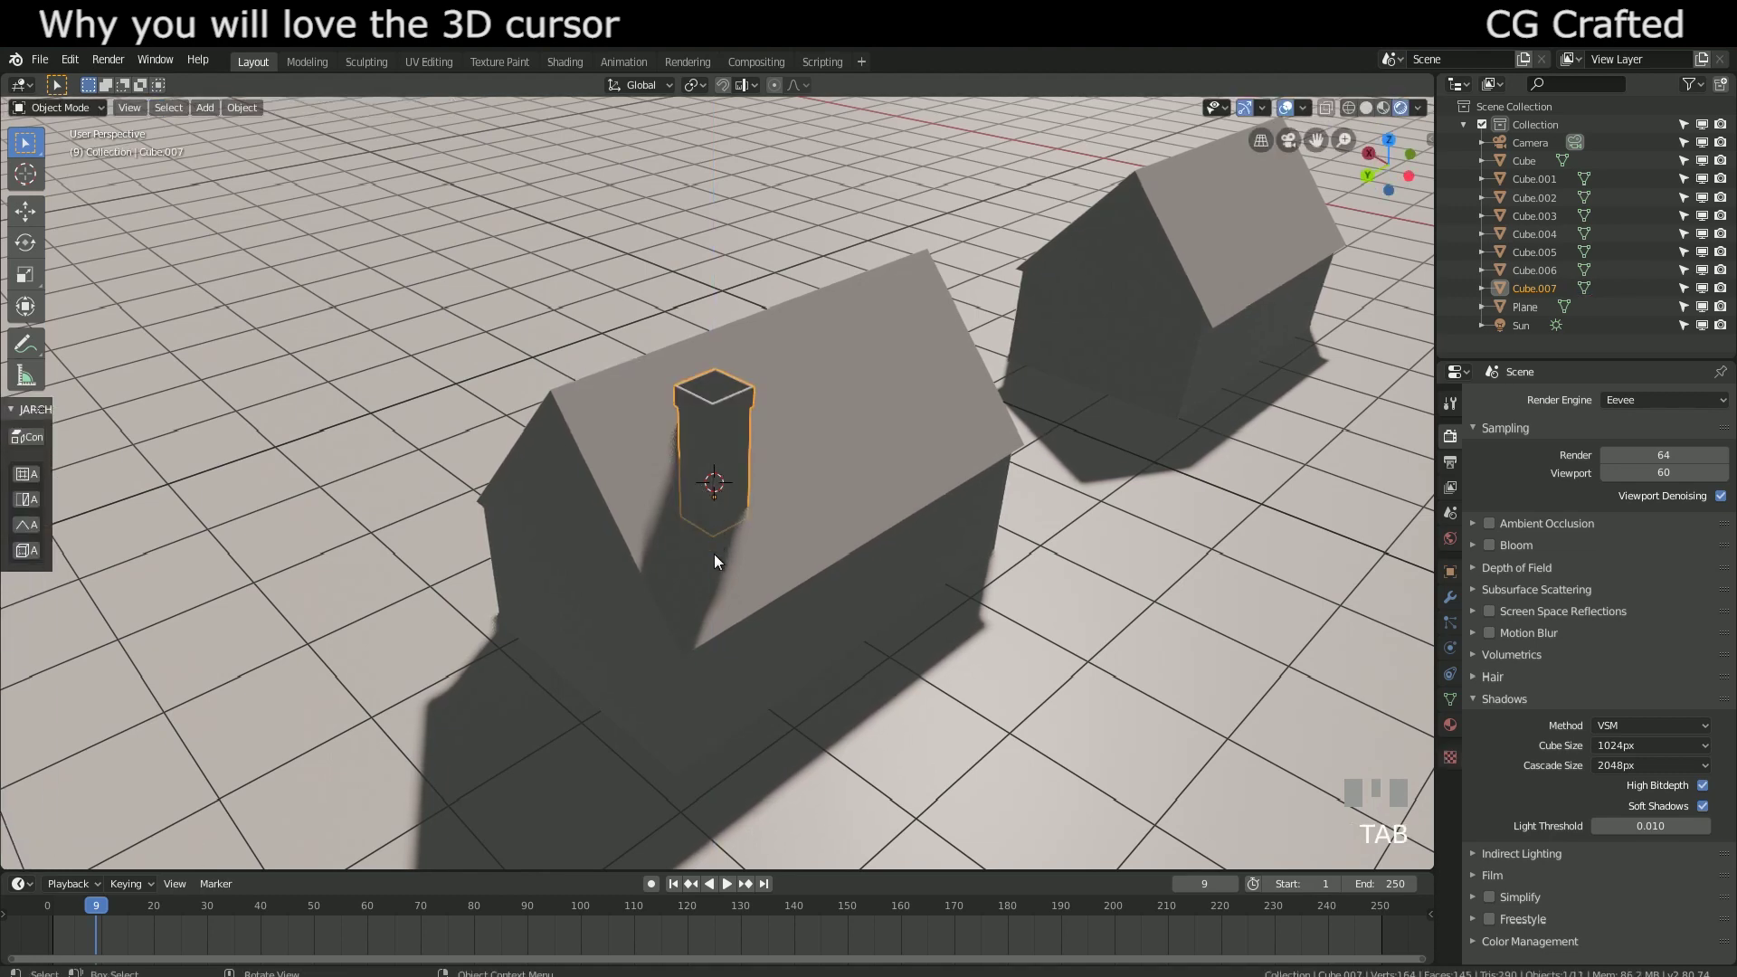
Step: Duplicate the finished chimney and place the copy on the roof of the neighbouring house
{"action": "scroll", "coordinate": [714, 552], "scroll_direction": "down", "scroll_amount": 5}
{"action": "scroll", "coordinate": [737, 545], "scroll_direction": "up", "scroll_amount": 3}
{"action": "middle_click_drag", "start_coordinate": [736, 545], "coordinate": [535, 592], "text": "shift"}
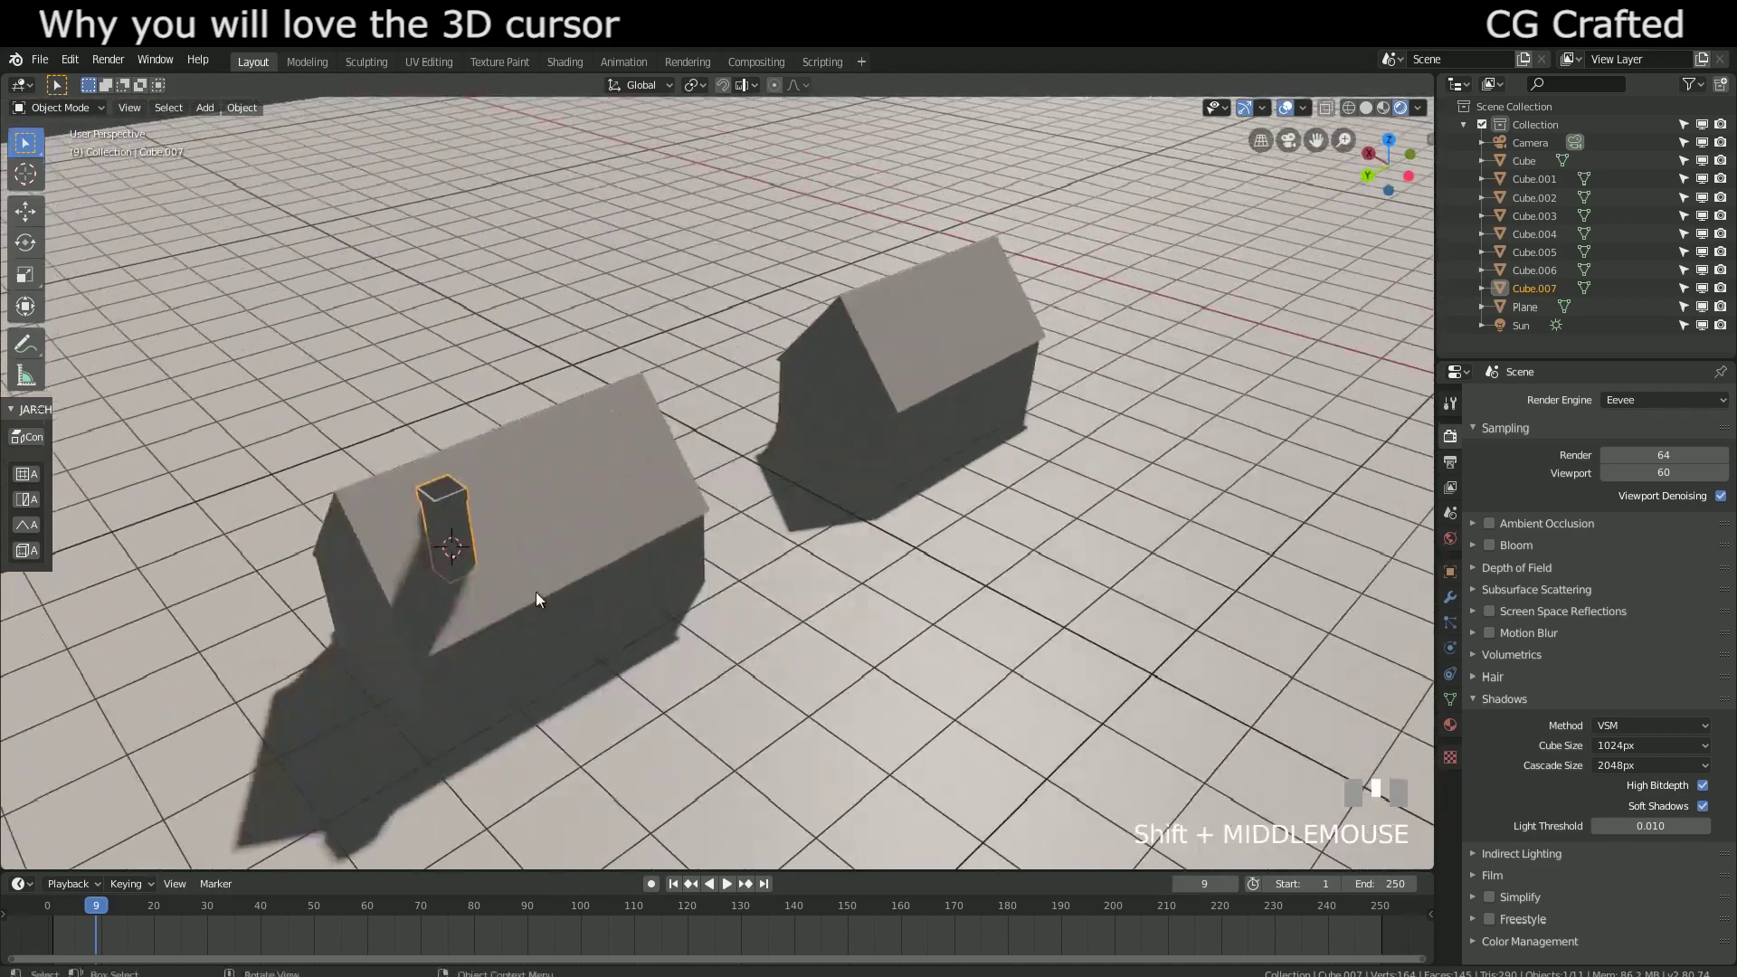
{"action": "scroll", "coordinate": [536, 591], "scroll_direction": "down", "scroll_amount": 1}
{"action": "key", "text": "shift+d"}
{"action": "left_click", "coordinate": [892, 451]}
Step: Add a cube at the 3D cursor on another house's roof slope and scale it down to dormer size
{"action": "scroll", "coordinate": [932, 447], "scroll_direction": "down", "scroll_amount": 3}
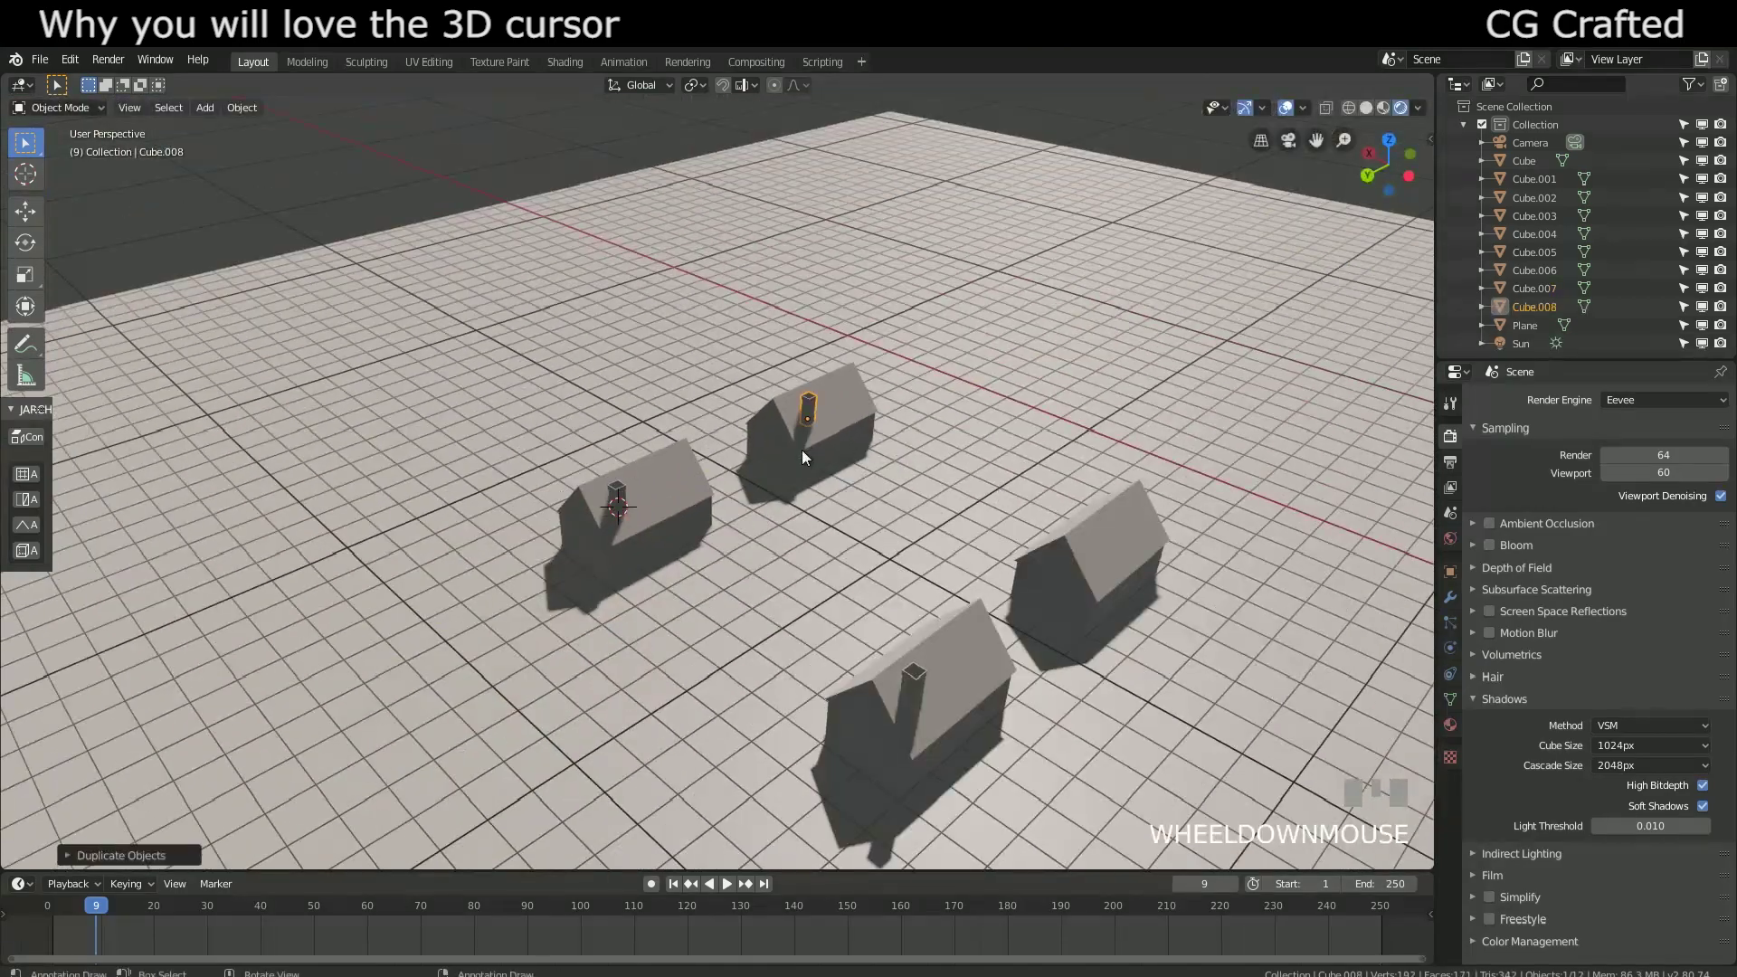
{"action": "scroll", "coordinate": [802, 449], "scroll_direction": "up", "scroll_amount": 5}
{"action": "key", "text": "shift+a"}
{"action": "left_click", "coordinate": [643, 538]}
{"action": "key", "text": "s"}
{"action": "left_click", "coordinate": [445, 515]}
Step: Cut a centred edge loop through the cube and raise its top middle edge about 0.43 m along Z to form a dormer gable
{"action": "key", "text": "Tab"}
{"action": "key", "text": "ctrl+r"}
{"action": "left_click", "coordinate": [603, 513]}
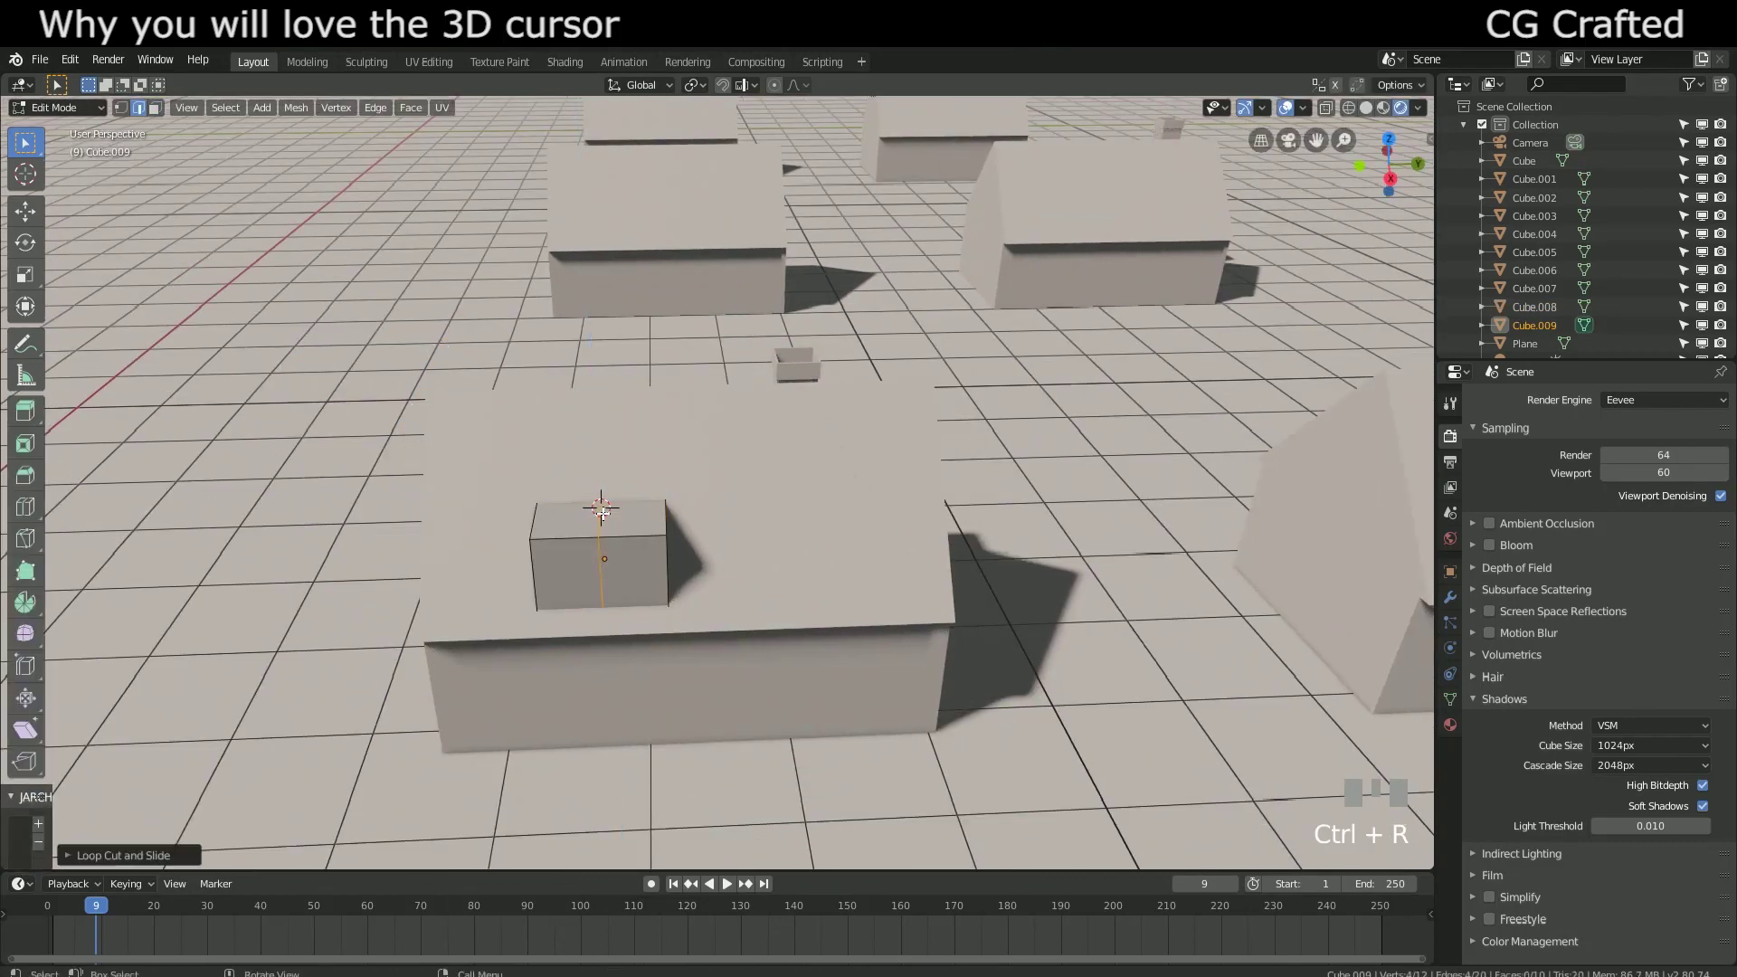
{"action": "key", "text": "3"}
{"action": "key", "text": "2"}
{"action": "left_click", "coordinate": [600, 514]}
{"action": "key", "text": "g"}
{"action": "key", "text": "z"}
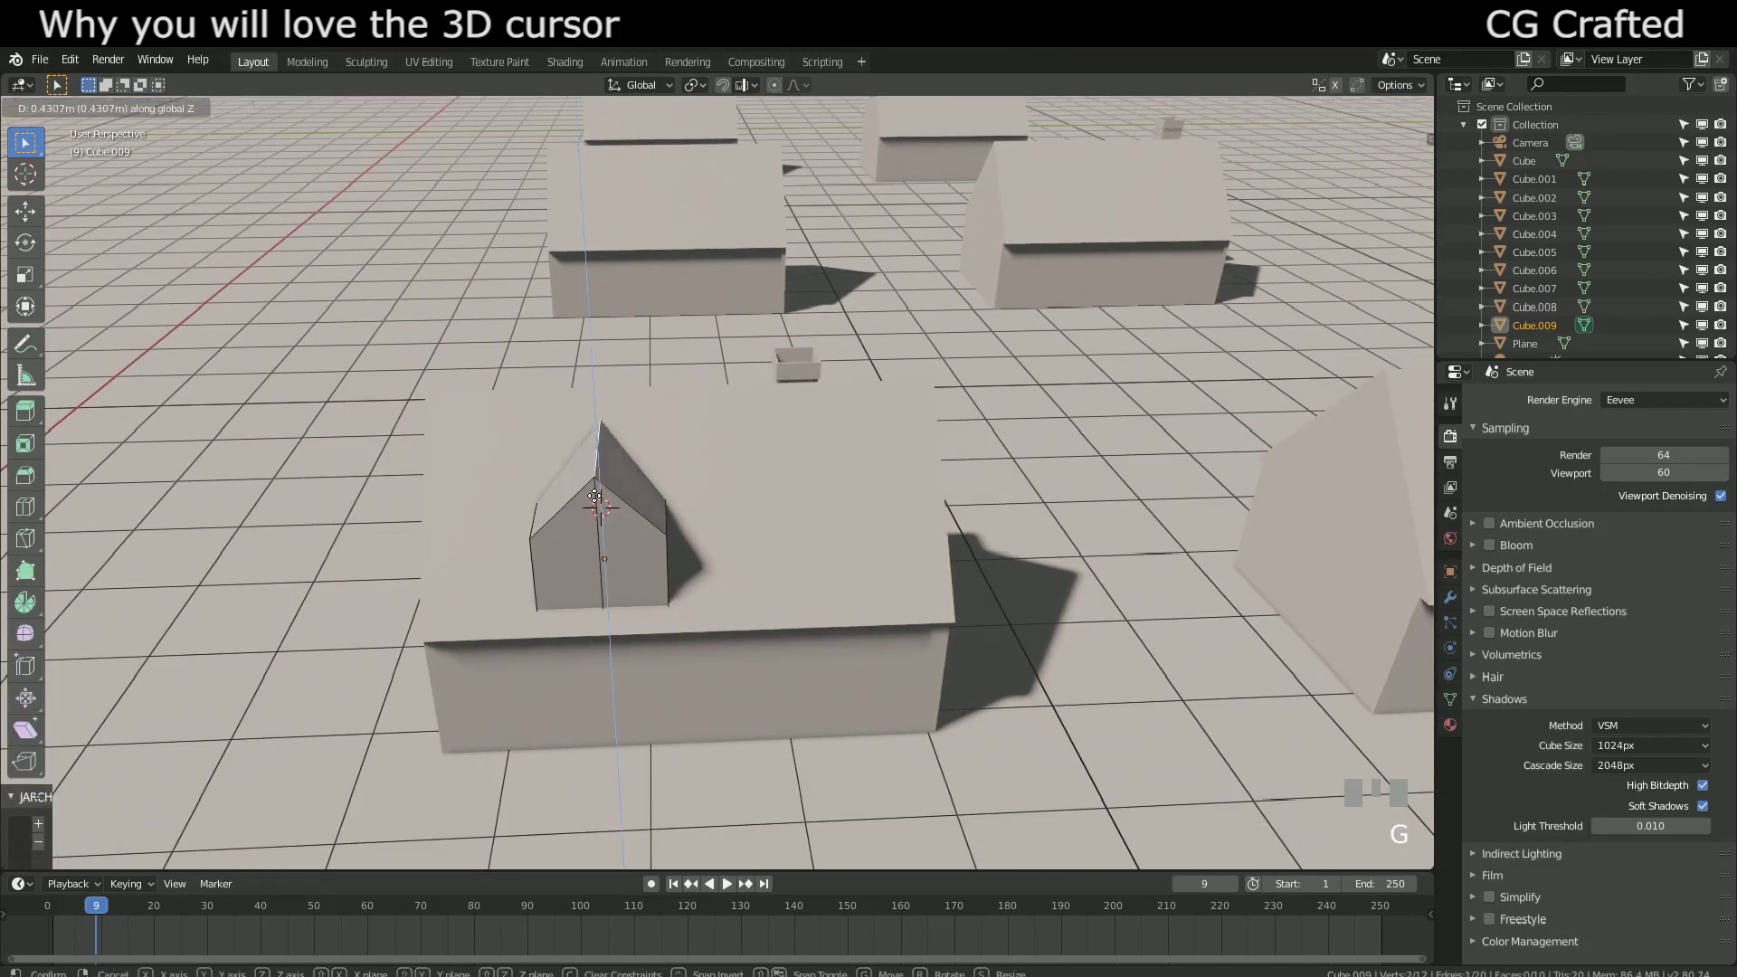
{"action": "left_click", "coordinate": [595, 496]}
{"action": "key", "text": "Tab"}
Step: Append a lamp from the Living room Lamps assets at the 3D cursor on the dormer with Rotation disabled
{"action": "scroll", "coordinate": [649, 551], "scroll_direction": "down", "scroll_amount": 3}
{"action": "middle_click_drag", "start_coordinate": [650, 551], "coordinate": [498, 586]}
{"action": "scroll", "coordinate": [550, 550], "scroll_direction": "down", "scroll_amount": 3}
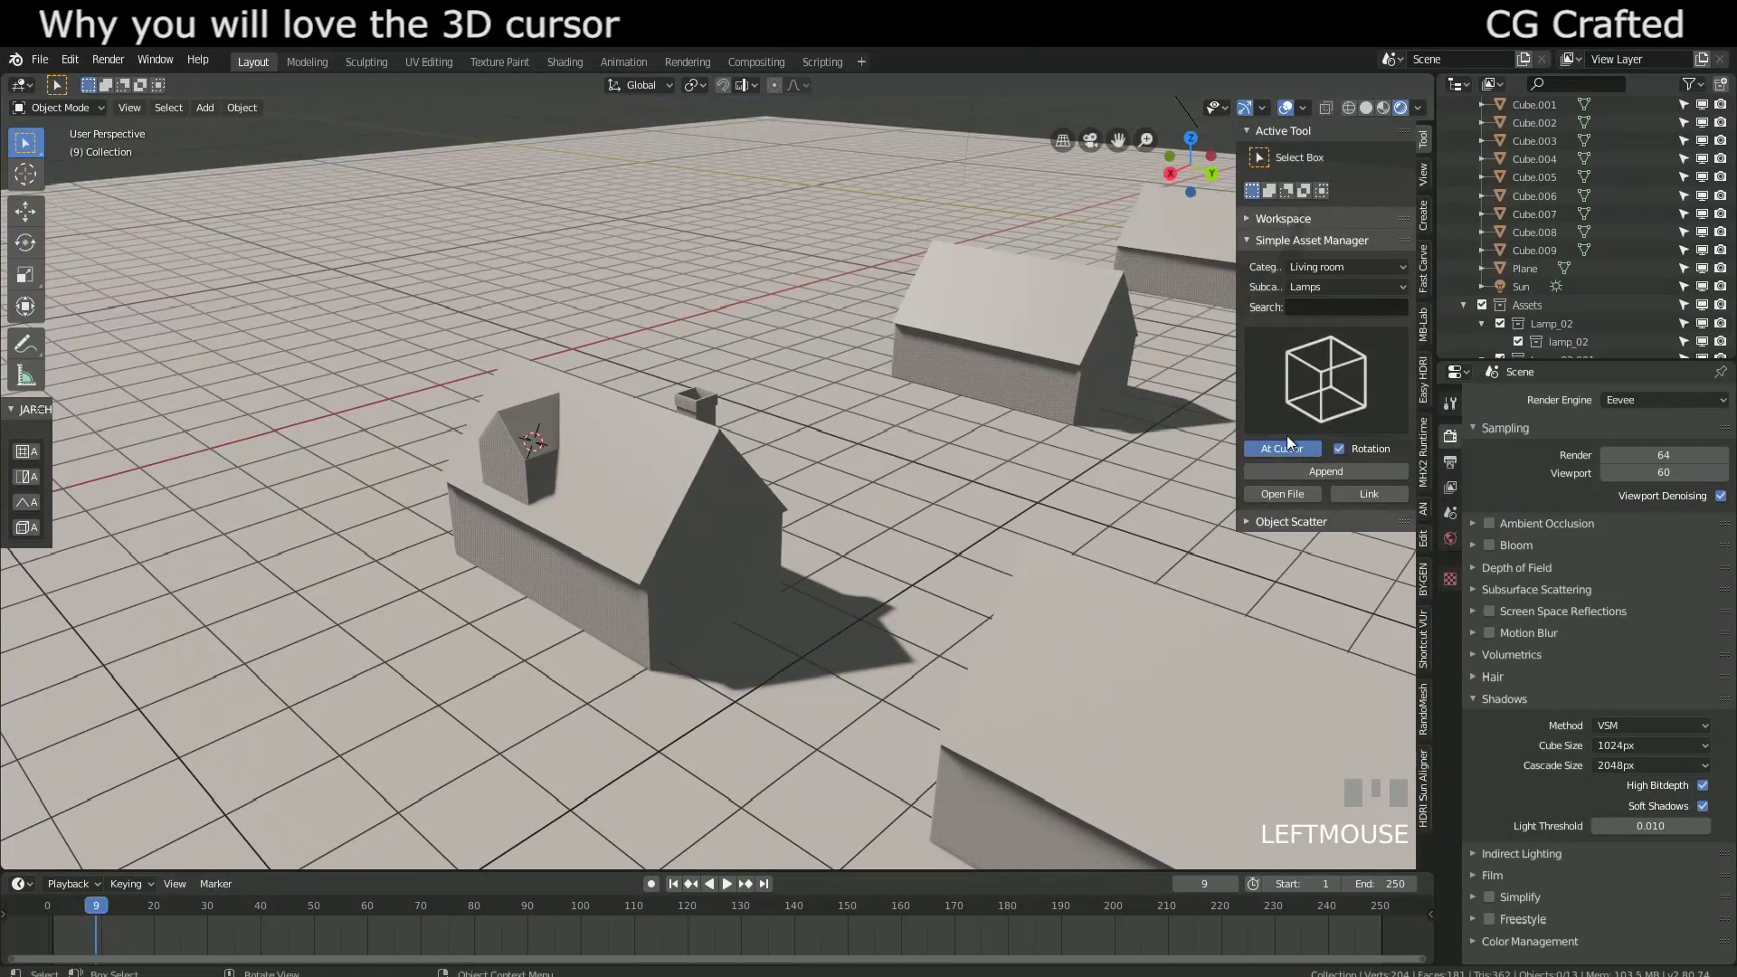
{"action": "scroll", "coordinate": [664, 456], "scroll_direction": "up", "scroll_amount": 5}
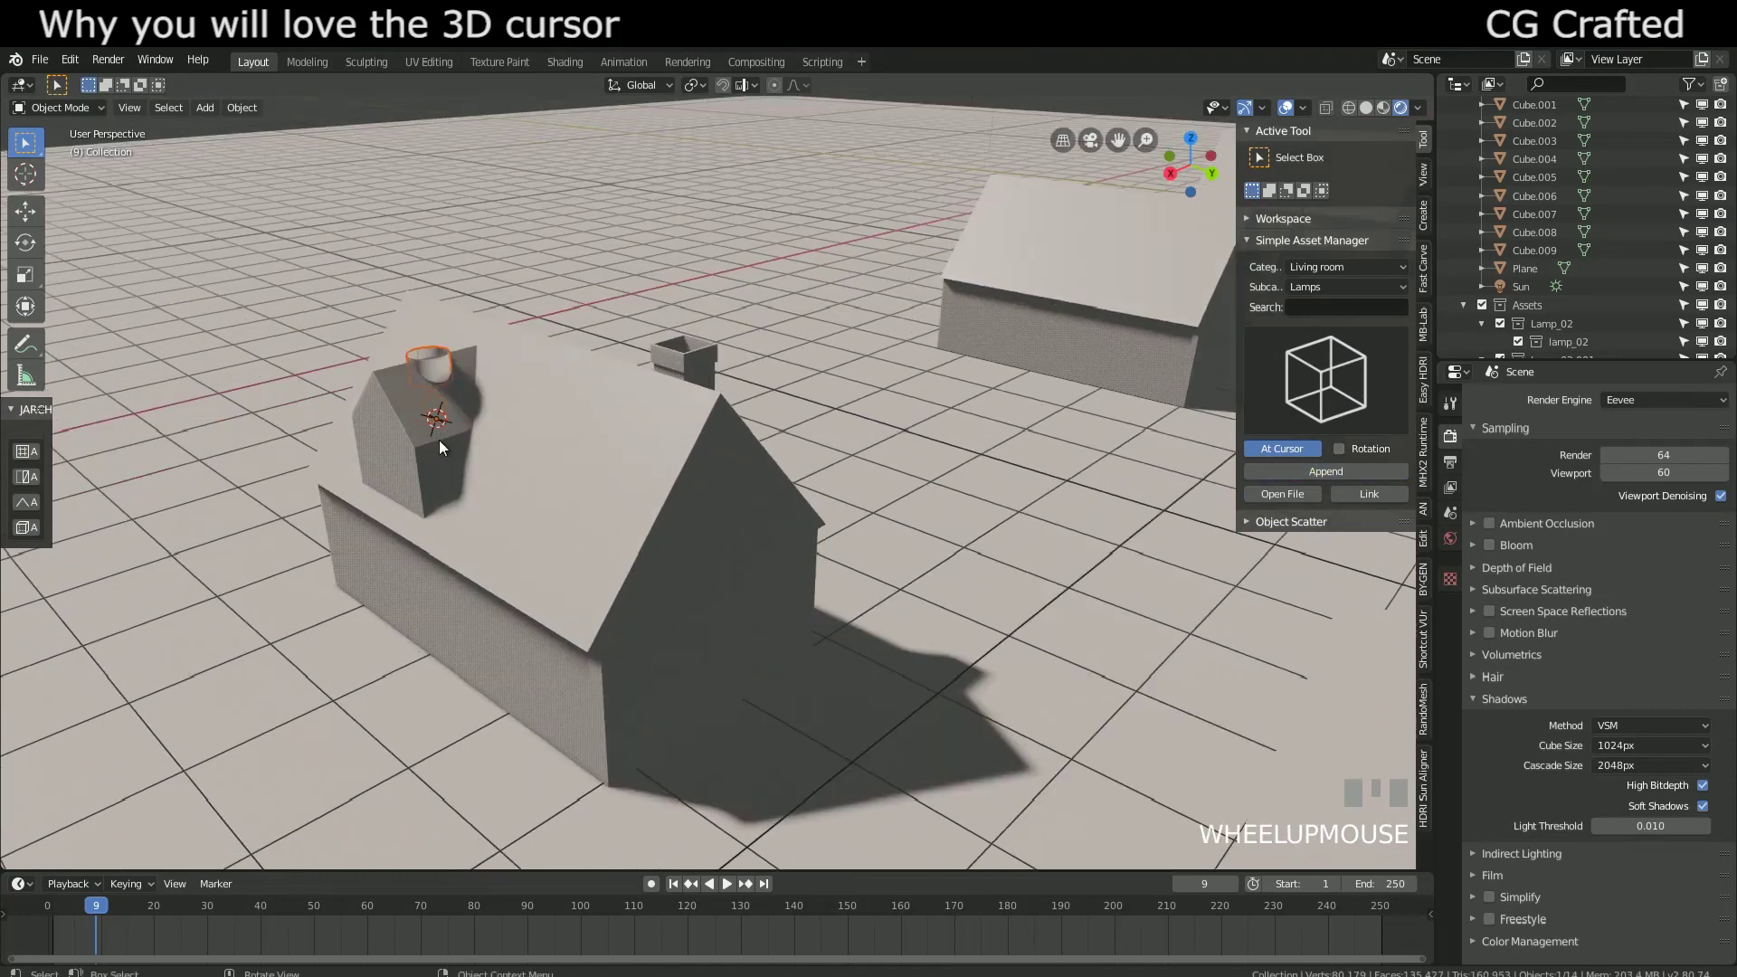
Step: Move the appended lamp off the dormer onto the main roof slope beside it
{"action": "key", "text": "g"}
{"action": "left_click", "coordinate": [642, 534]}
{"action": "scroll", "coordinate": [589, 426], "scroll_direction": "up", "scroll_amount": 3}
{"action": "middle_click_drag", "start_coordinate": [589, 426], "coordinate": [496, 435], "text": "shift"}
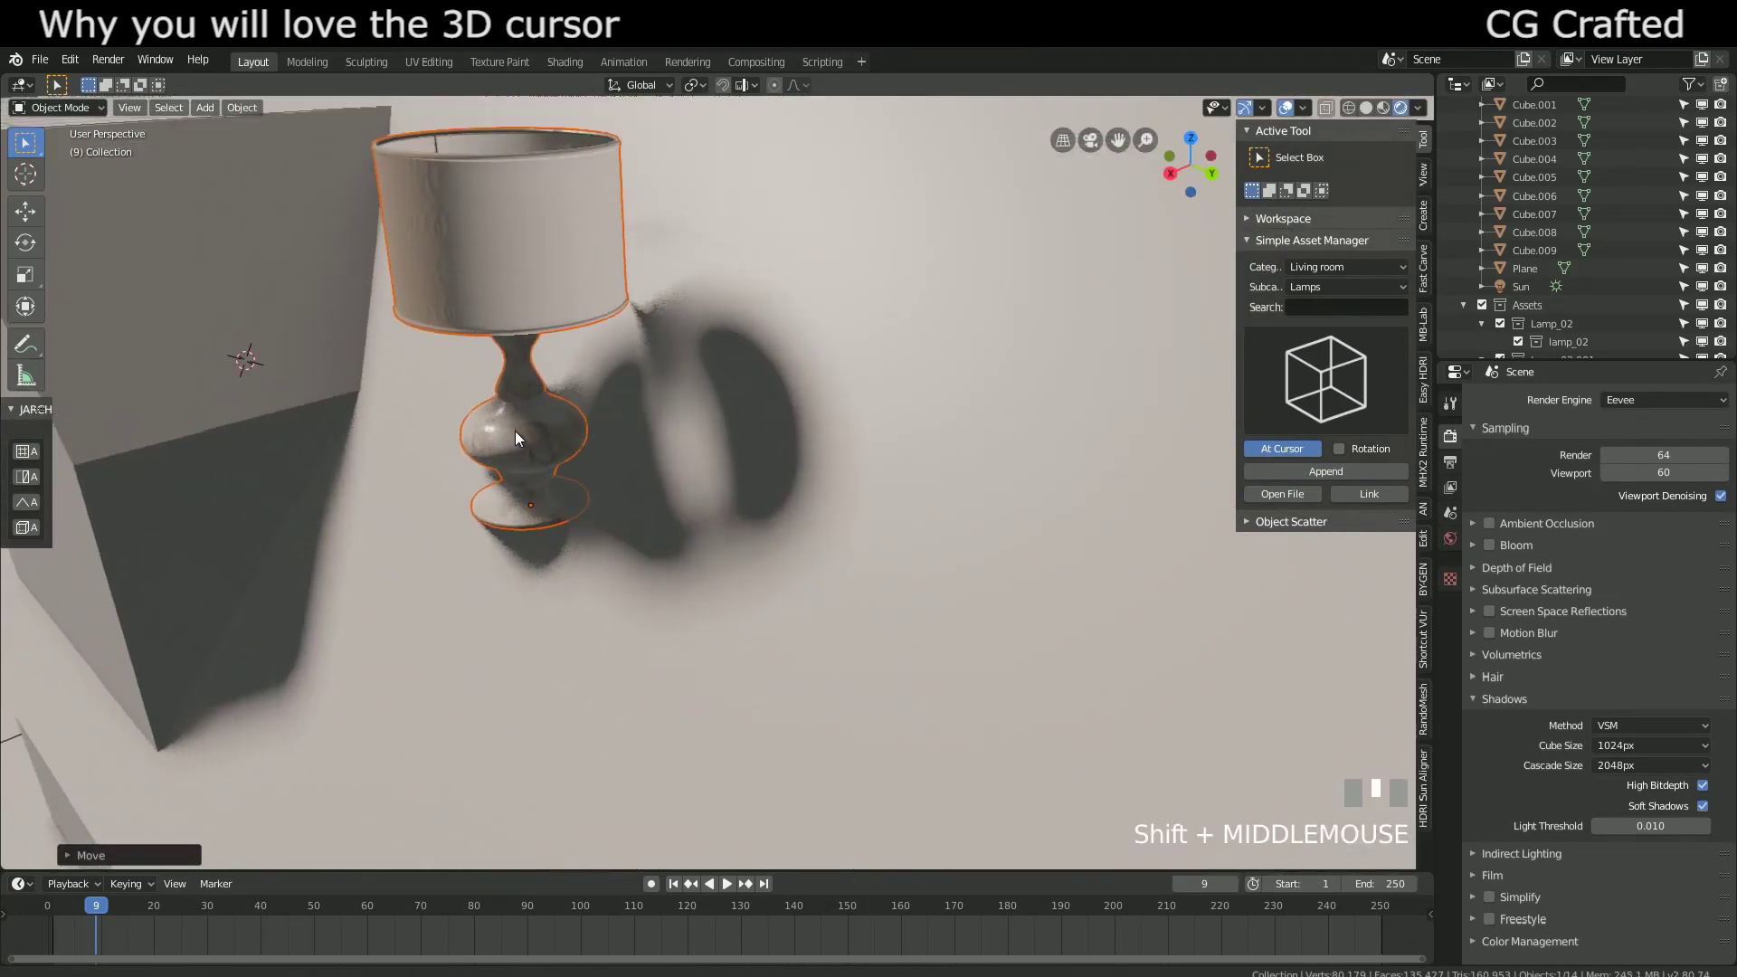
Step: Add a cube at the 3D cursor on top of the narrow chimney column and scale it to about 0.107
{"action": "scroll", "coordinate": [660, 458], "scroll_direction": "down", "scroll_amount": 4}
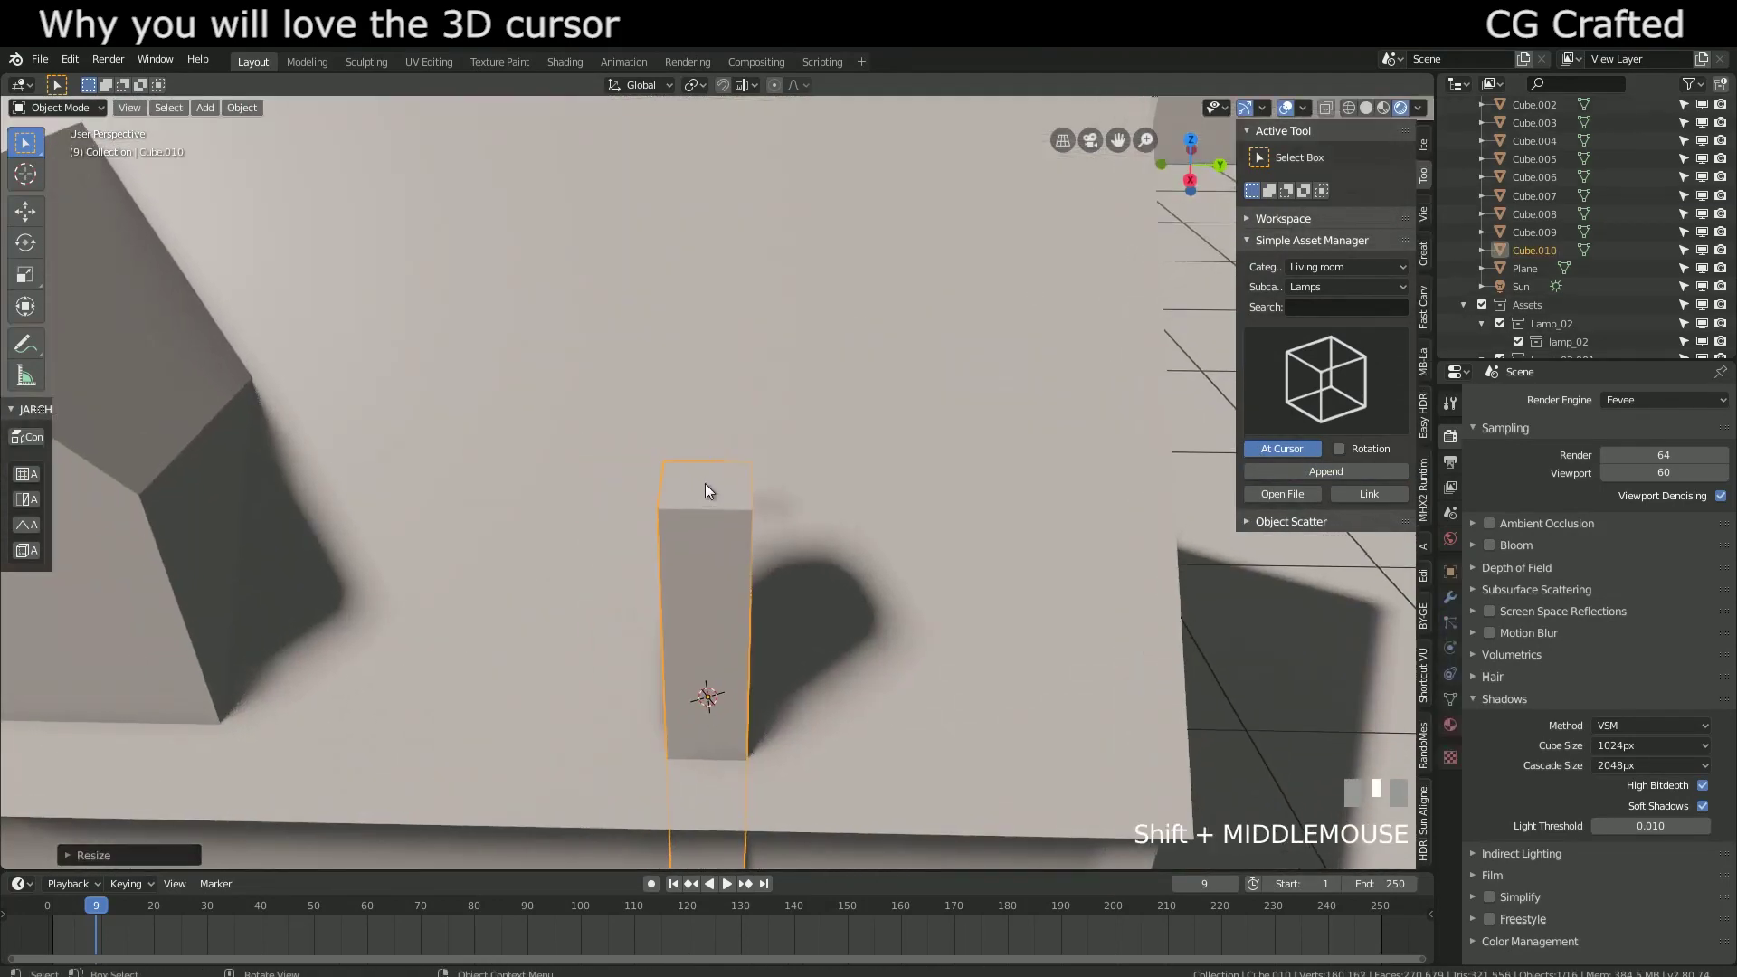
{"action": "scroll", "coordinate": [707, 491], "scroll_direction": "up", "scroll_amount": 2}
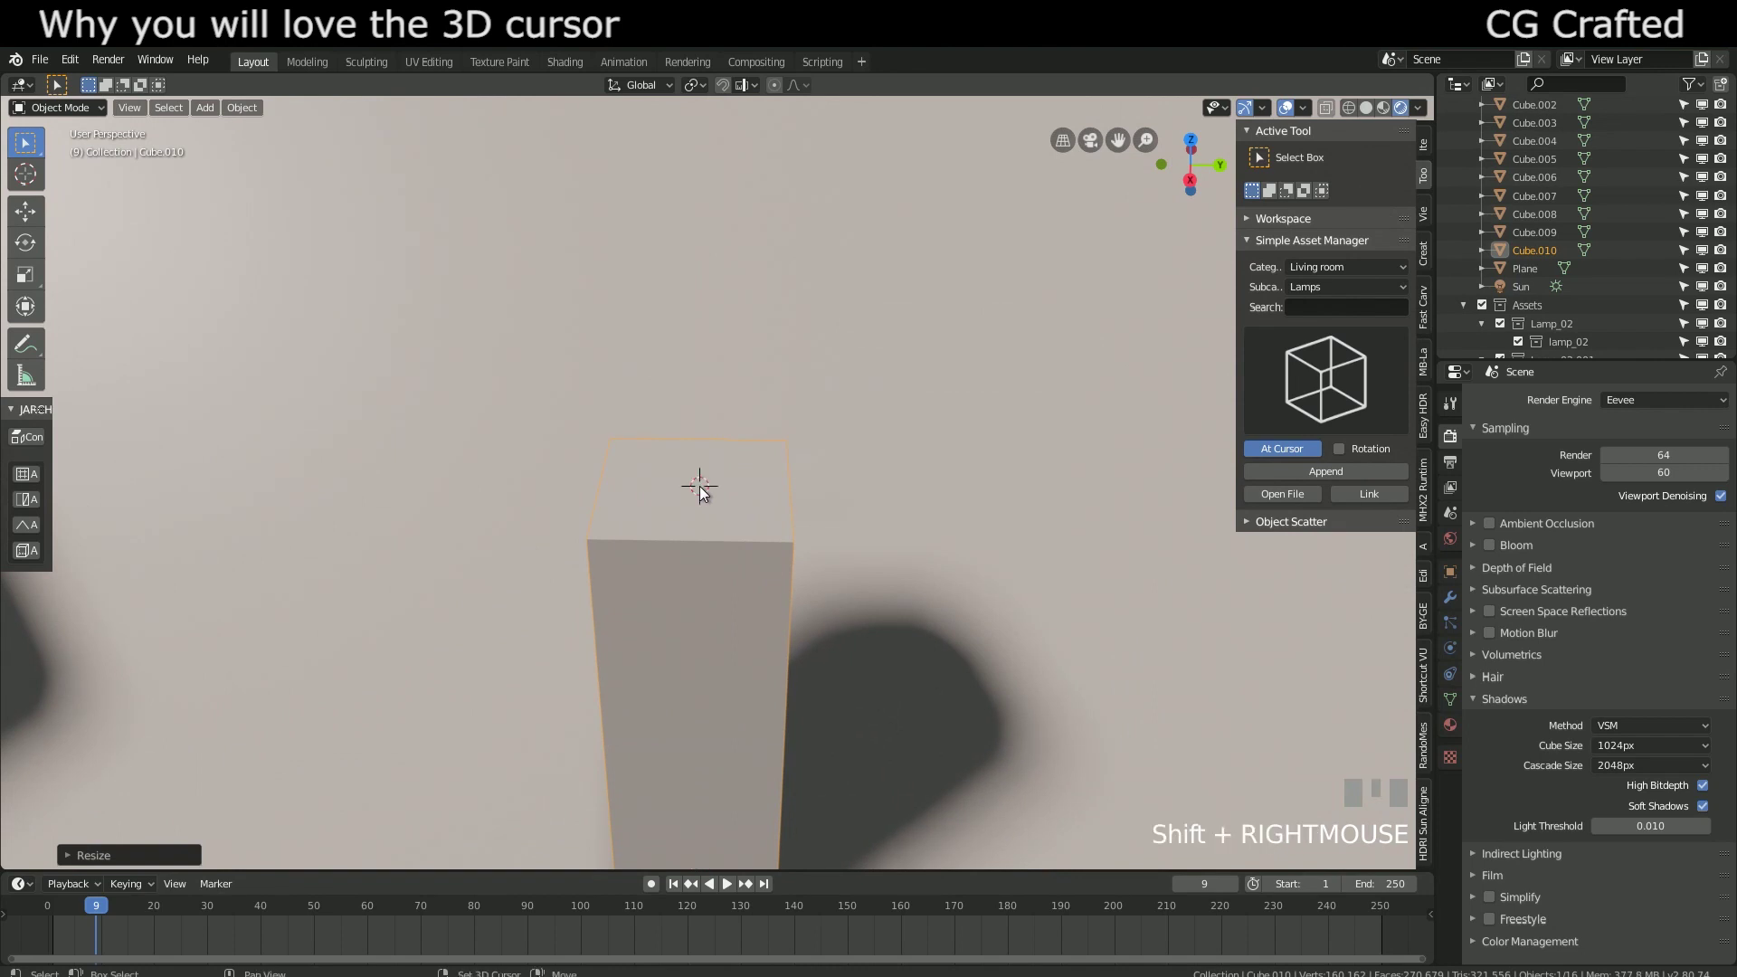
{"action": "key", "text": "shift+a"}
{"action": "left_click", "coordinate": [737, 505]}
{"action": "scroll", "coordinate": [736, 505], "scroll_direction": "down", "scroll_amount": 3}
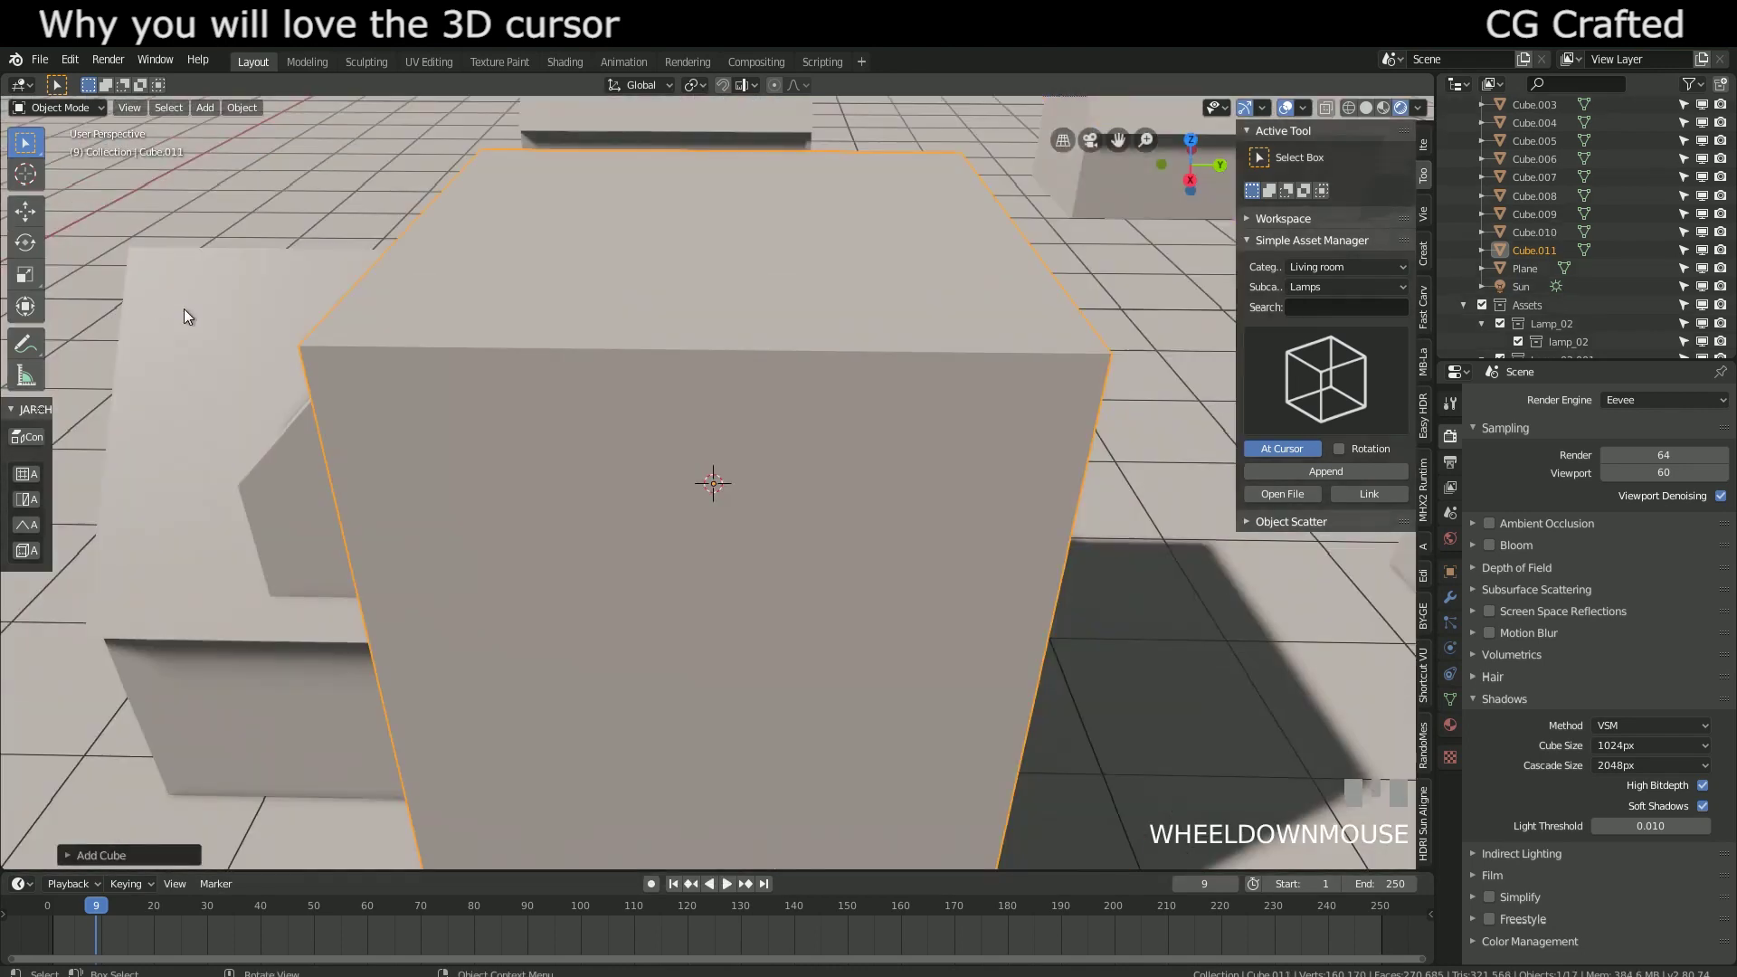
{"action": "scroll", "coordinate": [185, 316], "scroll_direction": "down", "scroll_amount": 4}
{"action": "key", "text": "s"}
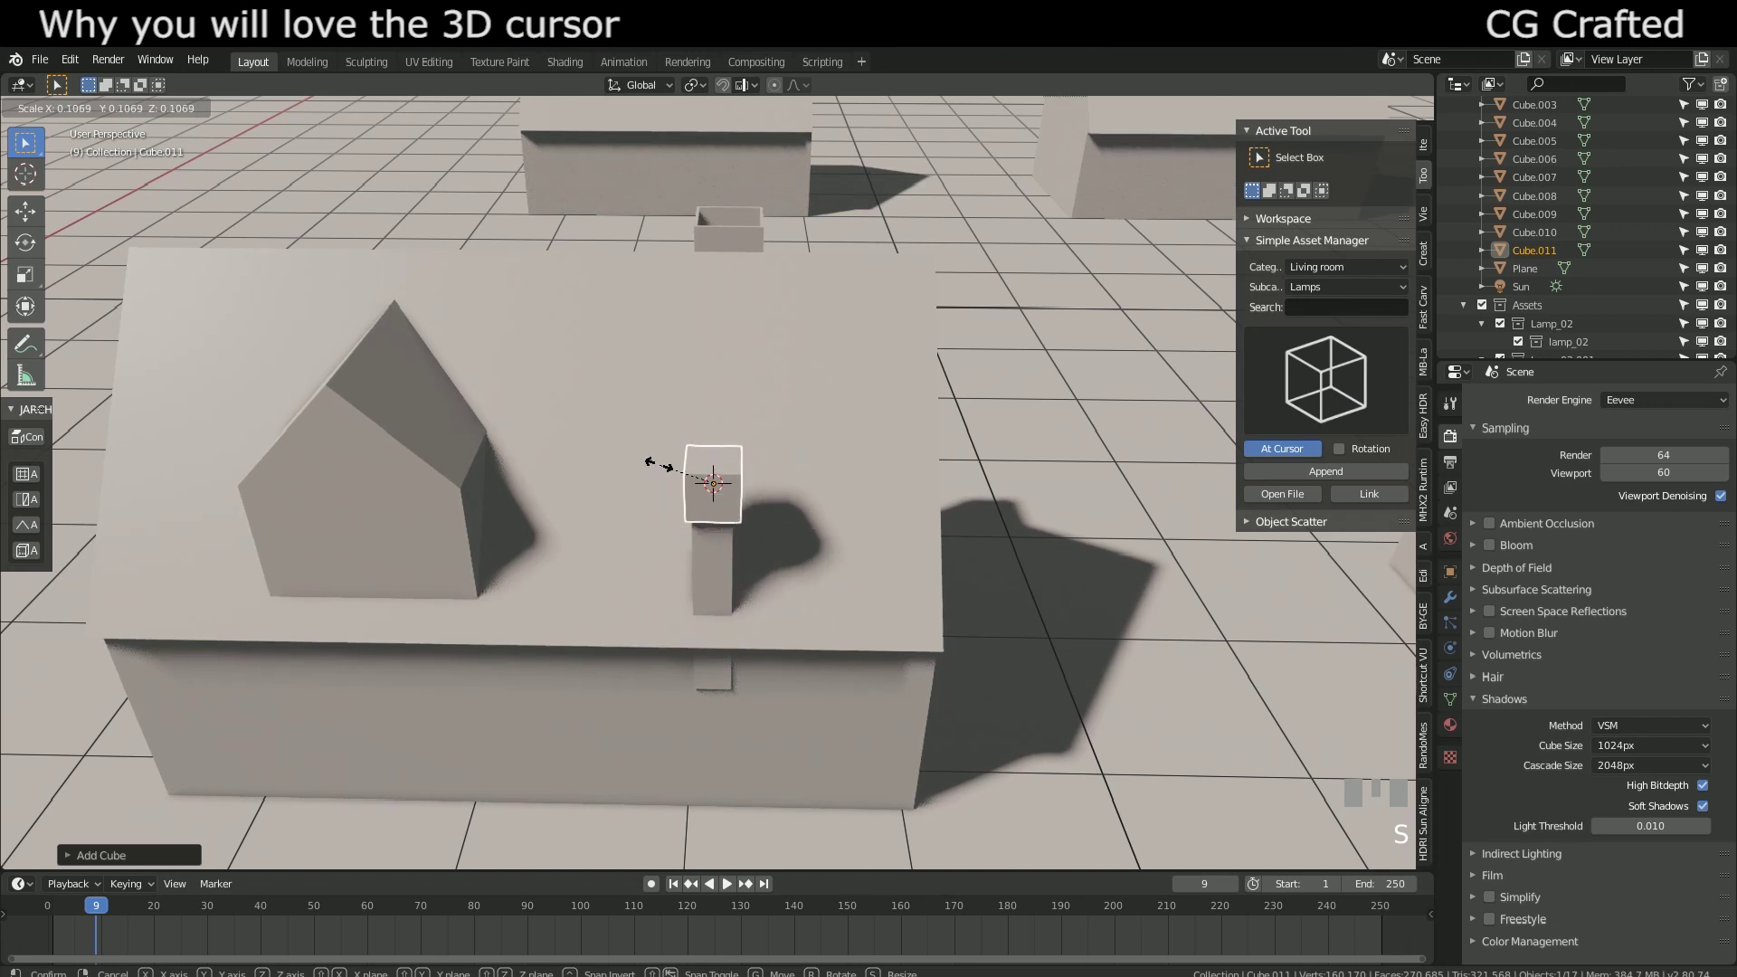
{"action": "left_click", "coordinate": [658, 465]}
Step: Inset the cube's top face and extrude it downward to hollow out the chimney cap
{"action": "scroll", "coordinate": [669, 467], "scroll_direction": "up", "scroll_amount": 2}
{"action": "key", "text": "Tab"}
{"action": "left_click", "coordinate": [712, 448]}
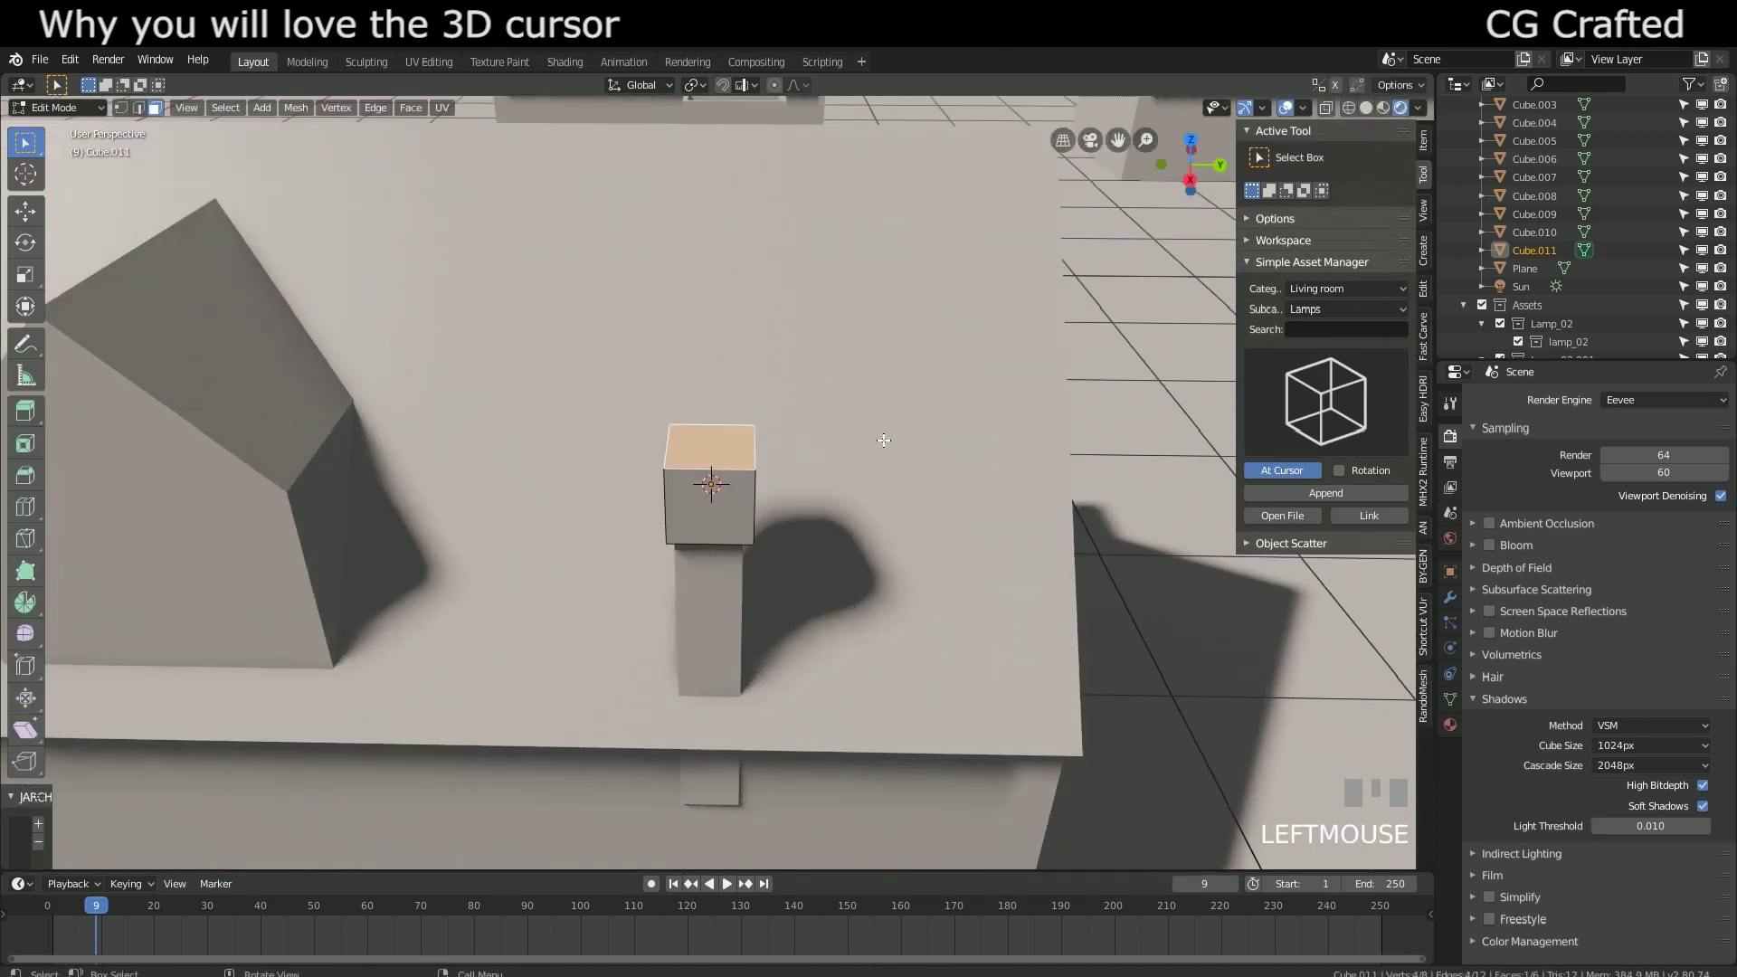
{"action": "key", "text": "i"}
{"action": "left_click", "coordinate": [814, 452]}
{"action": "key", "text": "e"}
{"action": "left_click", "coordinate": [733, 597]}
{"action": "key", "text": "Tab"}
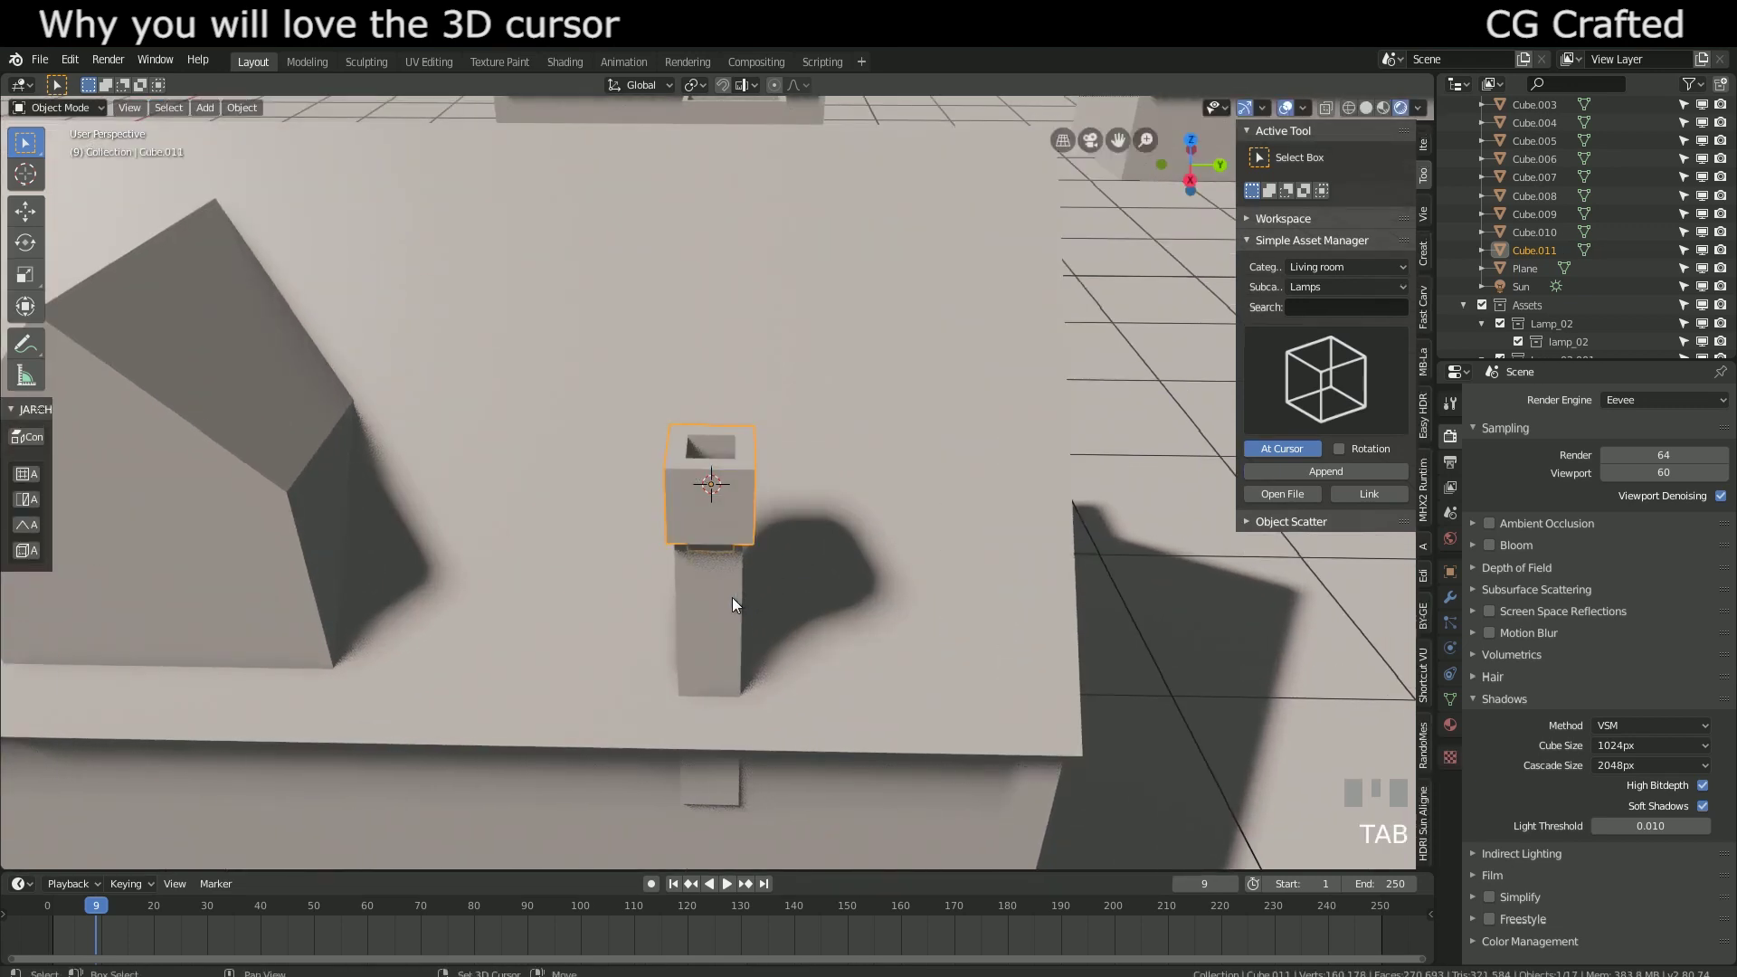
Step: Select the chimney column together with its cap and move both upward and along the X axis on the roof
{"action": "left_click", "coordinate": [731, 611], "text": "shift"}
{"action": "key", "text": "g"}
{"action": "left_click", "coordinate": [730, 511]}
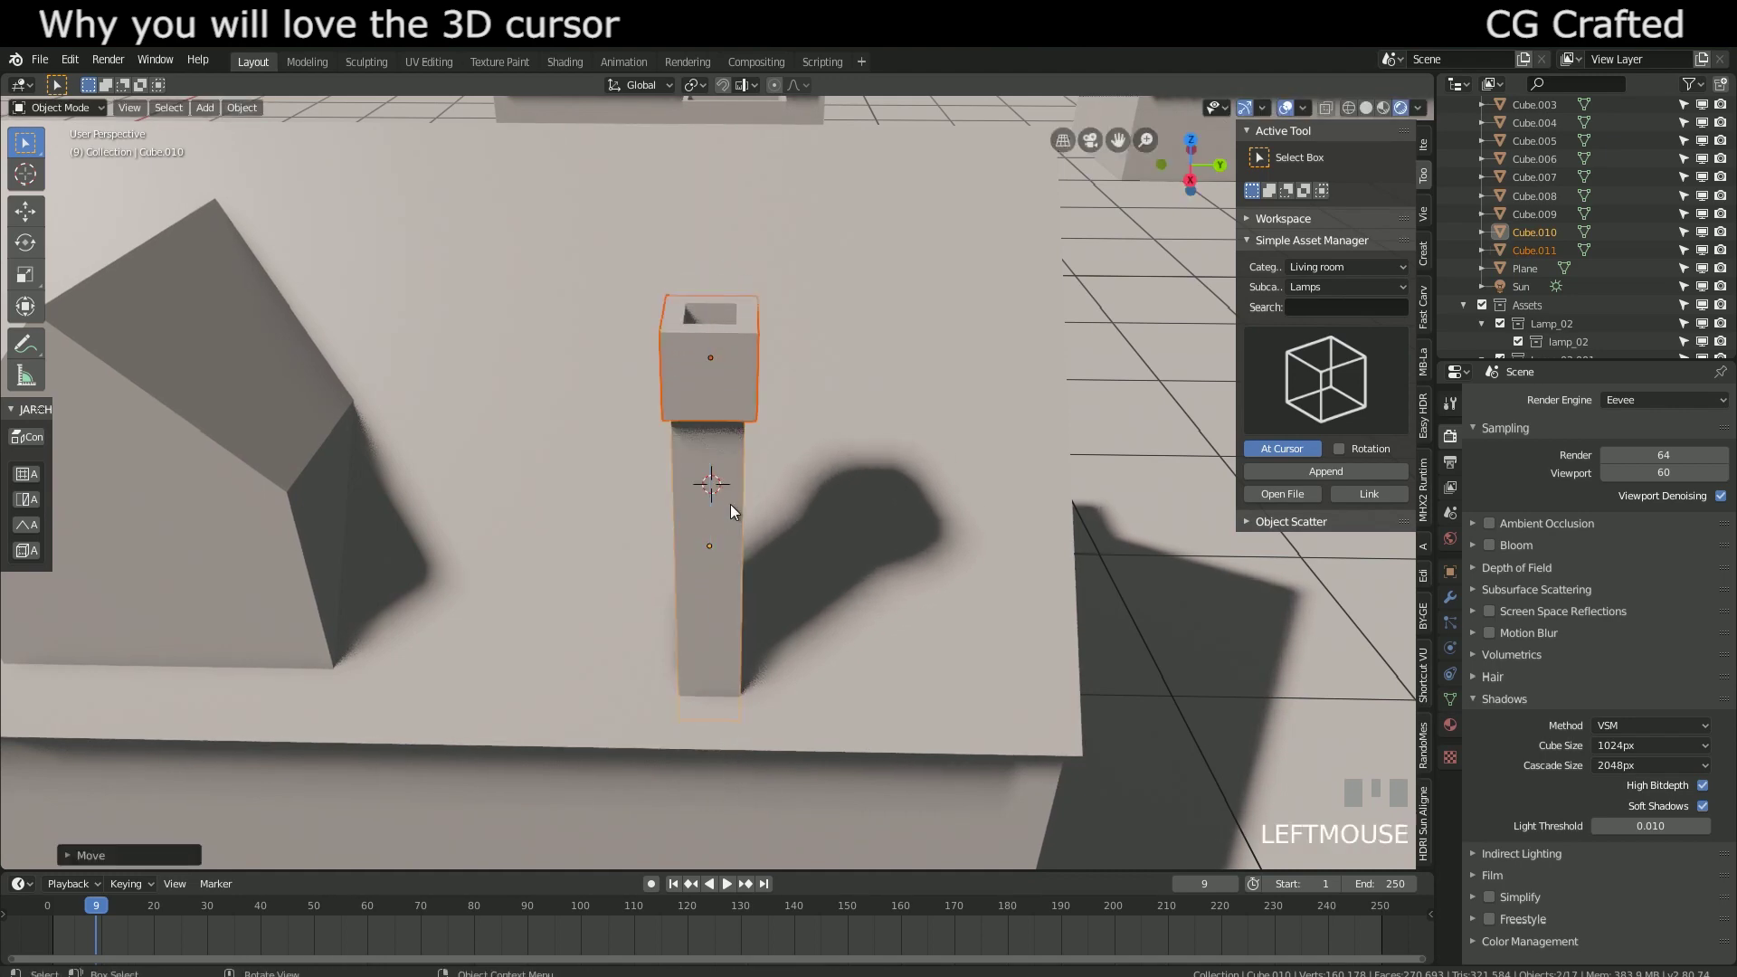
{"action": "key", "text": "g"}
{"action": "key", "text": "x"}
{"action": "left_click", "coordinate": [625, 573]}
Step: Add a cube at the 3D cursor inside the chimney cap's opening and scale it down to fit within it
{"action": "middle_click_drag", "start_coordinate": [624, 573], "coordinate": [774, 668]}
{"action": "scroll", "coordinate": [774, 667], "scroll_direction": "up", "scroll_amount": 4}
{"action": "middle_click_drag", "start_coordinate": [721, 747], "coordinate": [644, 524], "text": "shift"}
{"action": "key", "text": "shift+a"}
{"action": "mouse_move", "coordinate": [624, 438]}
{"action": "left_click", "coordinate": [715, 452]}
{"action": "key", "text": "s"}
{"action": "left_click", "coordinate": [652, 435]}
Step: Extrude the small cube's top face up into a tall post and a side face near its top into a horizontal arm
{"action": "key", "text": "Tab"}
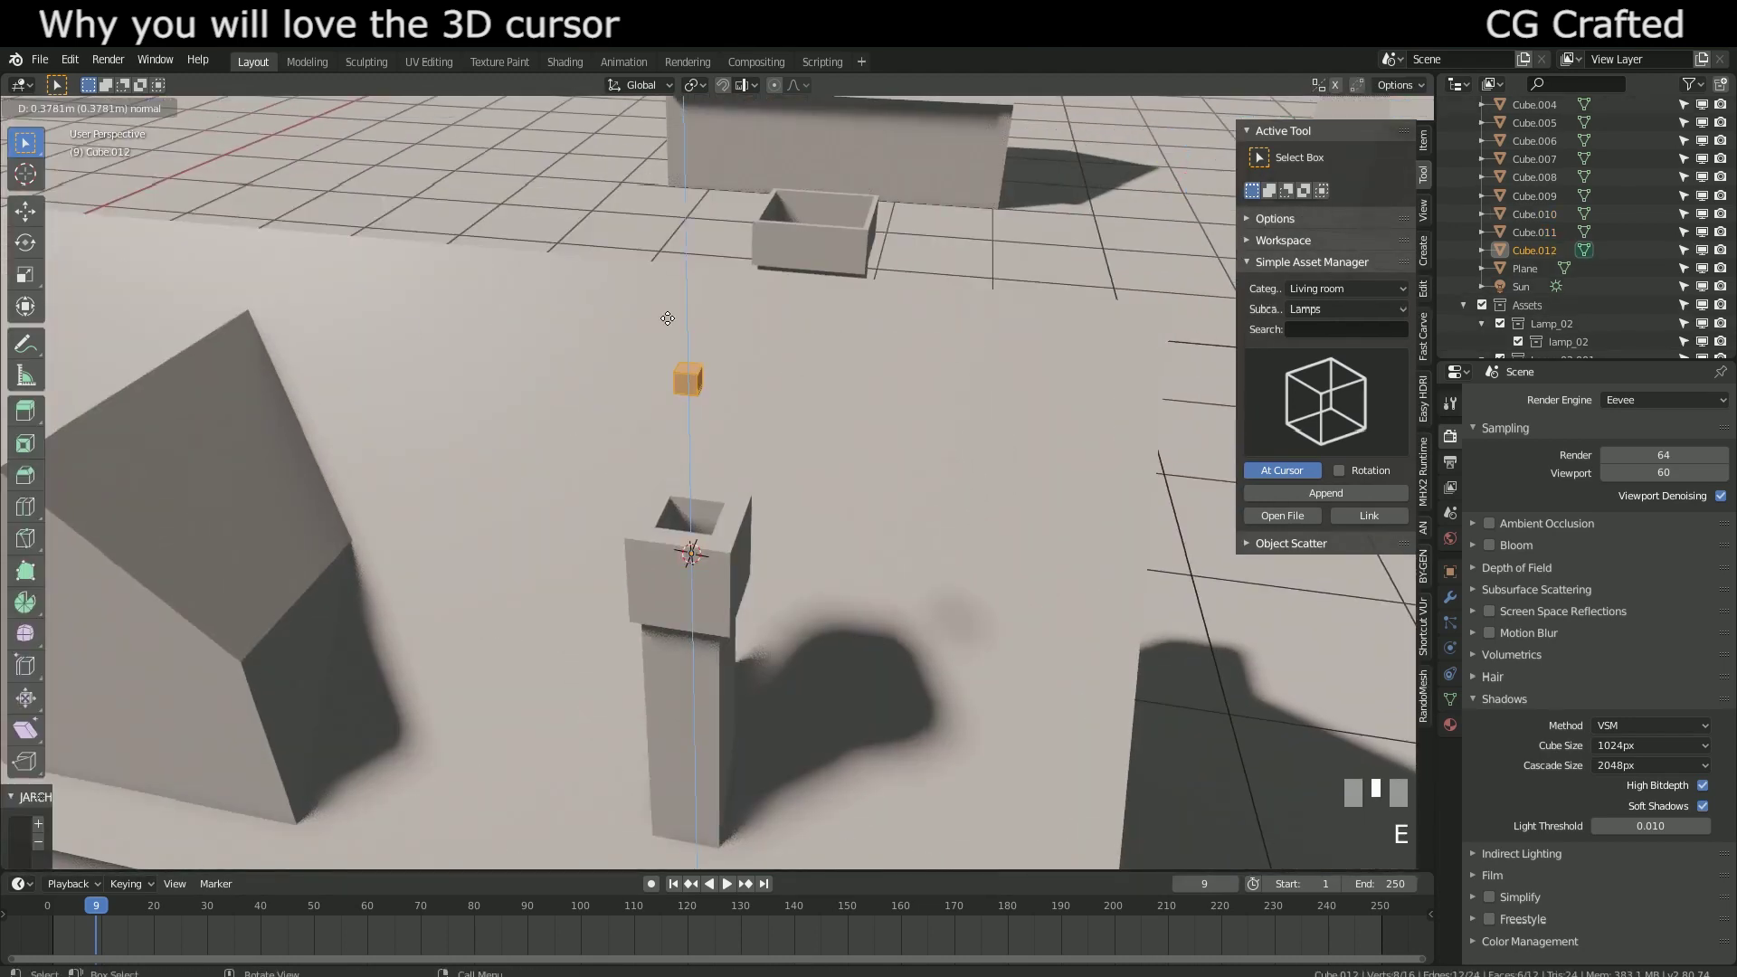
{"action": "key", "text": "3"}
{"action": "left_click", "coordinate": [684, 512]}
{"action": "key", "text": "e"}
{"action": "left_click", "coordinate": [687, 273]}
{"action": "key", "text": "e"}
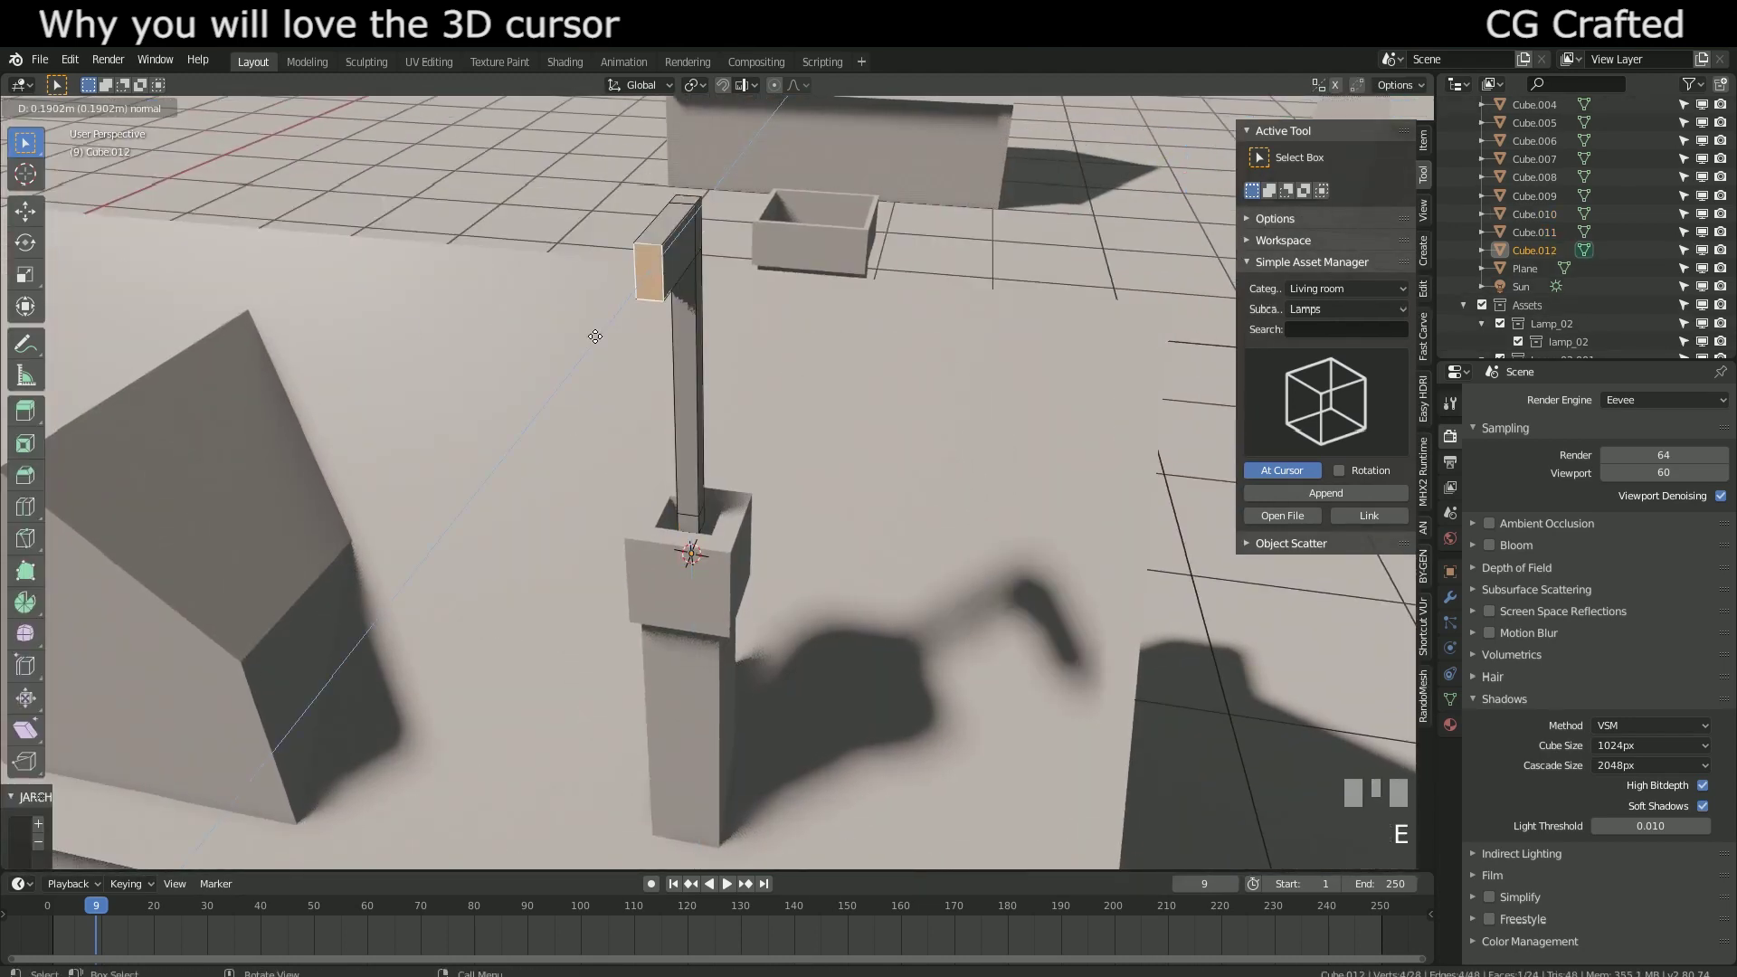
{"action": "left_click", "coordinate": [517, 422]}
{"action": "key", "text": "Tab"}
Step: Add an ico sphere at the 3D cursor on the end of the arm and scale it down
{"action": "right_click", "coordinate": [567, 411], "text": "shift"}
{"action": "key", "text": "shift+a"}
{"action": "mouse_move", "coordinate": [534, 376]}
{"action": "left_click", "coordinate": [657, 449]}
{"action": "key", "text": "s"}
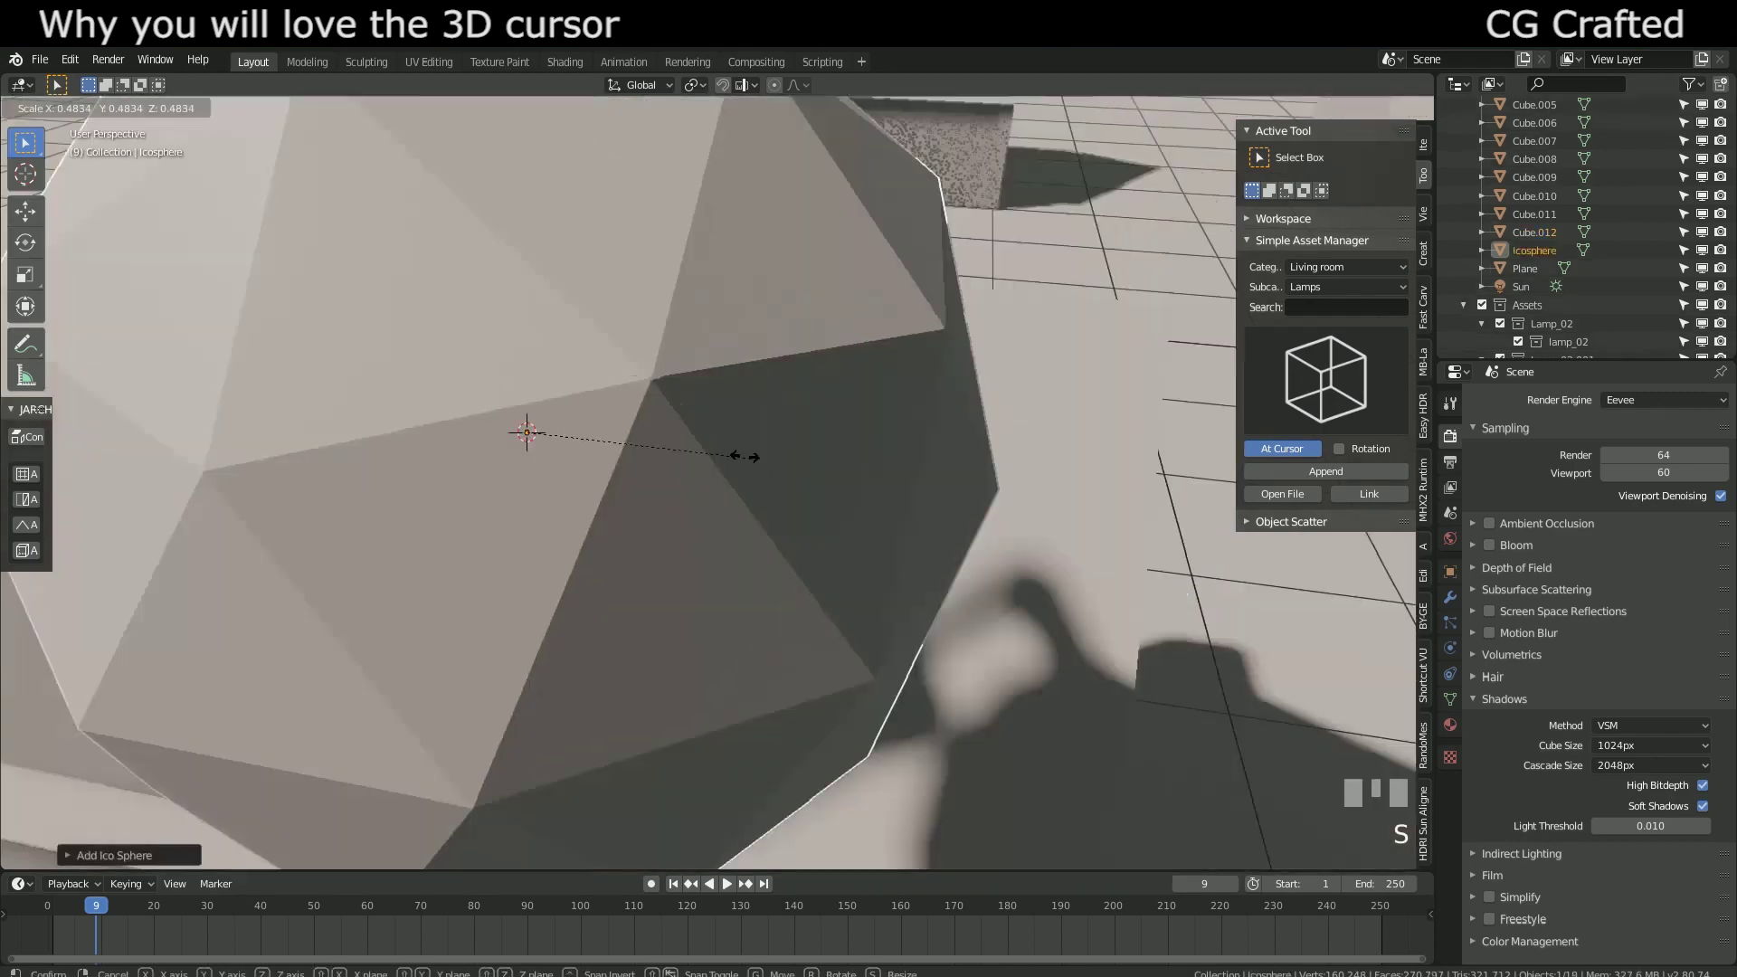
{"action": "left_click", "coordinate": [535, 405]}
{"action": "middle_click_drag", "start_coordinate": [536, 405], "coordinate": [529, 426]}
{"action": "scroll", "coordinate": [817, 454], "scroll_direction": "down", "scroll_amount": 3}
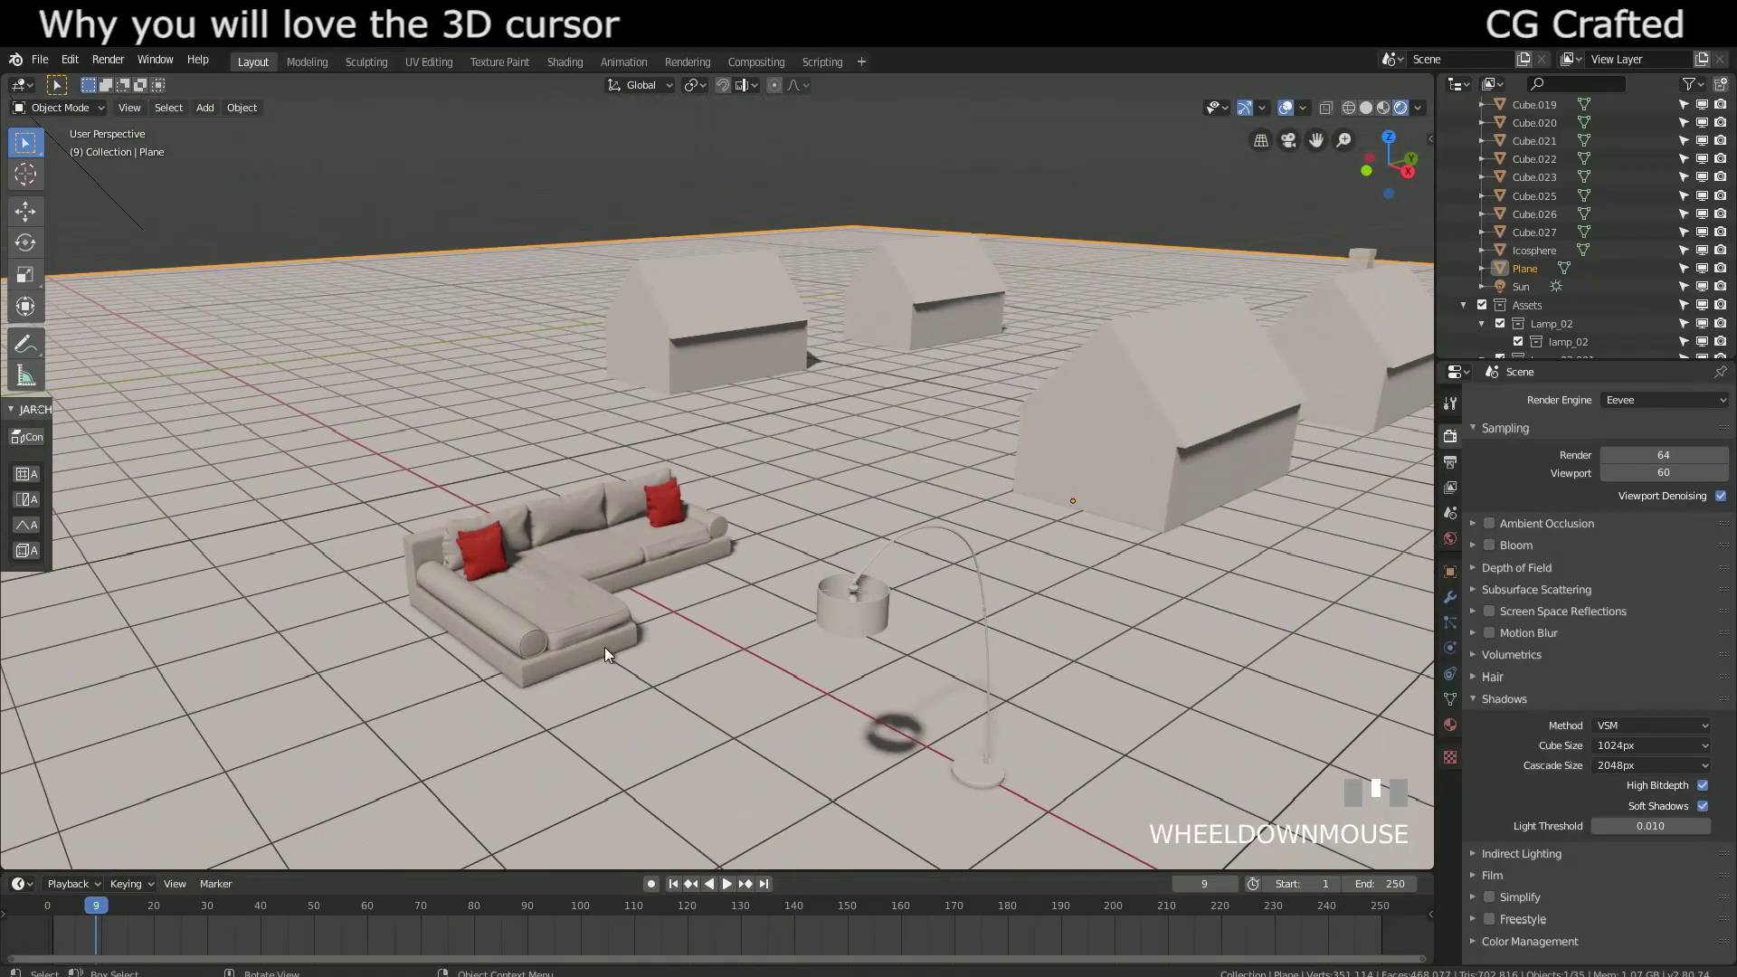
Step: Select the arc floor lamp, place the 3D cursor on its base and set the lamp's origin to the 3D cursor
{"action": "left_click", "coordinate": [514, 686]}
{"action": "left_click", "coordinate": [867, 615]}
{"action": "middle_click_drag", "start_coordinate": [867, 616], "coordinate": [825, 574], "text": "shift"}
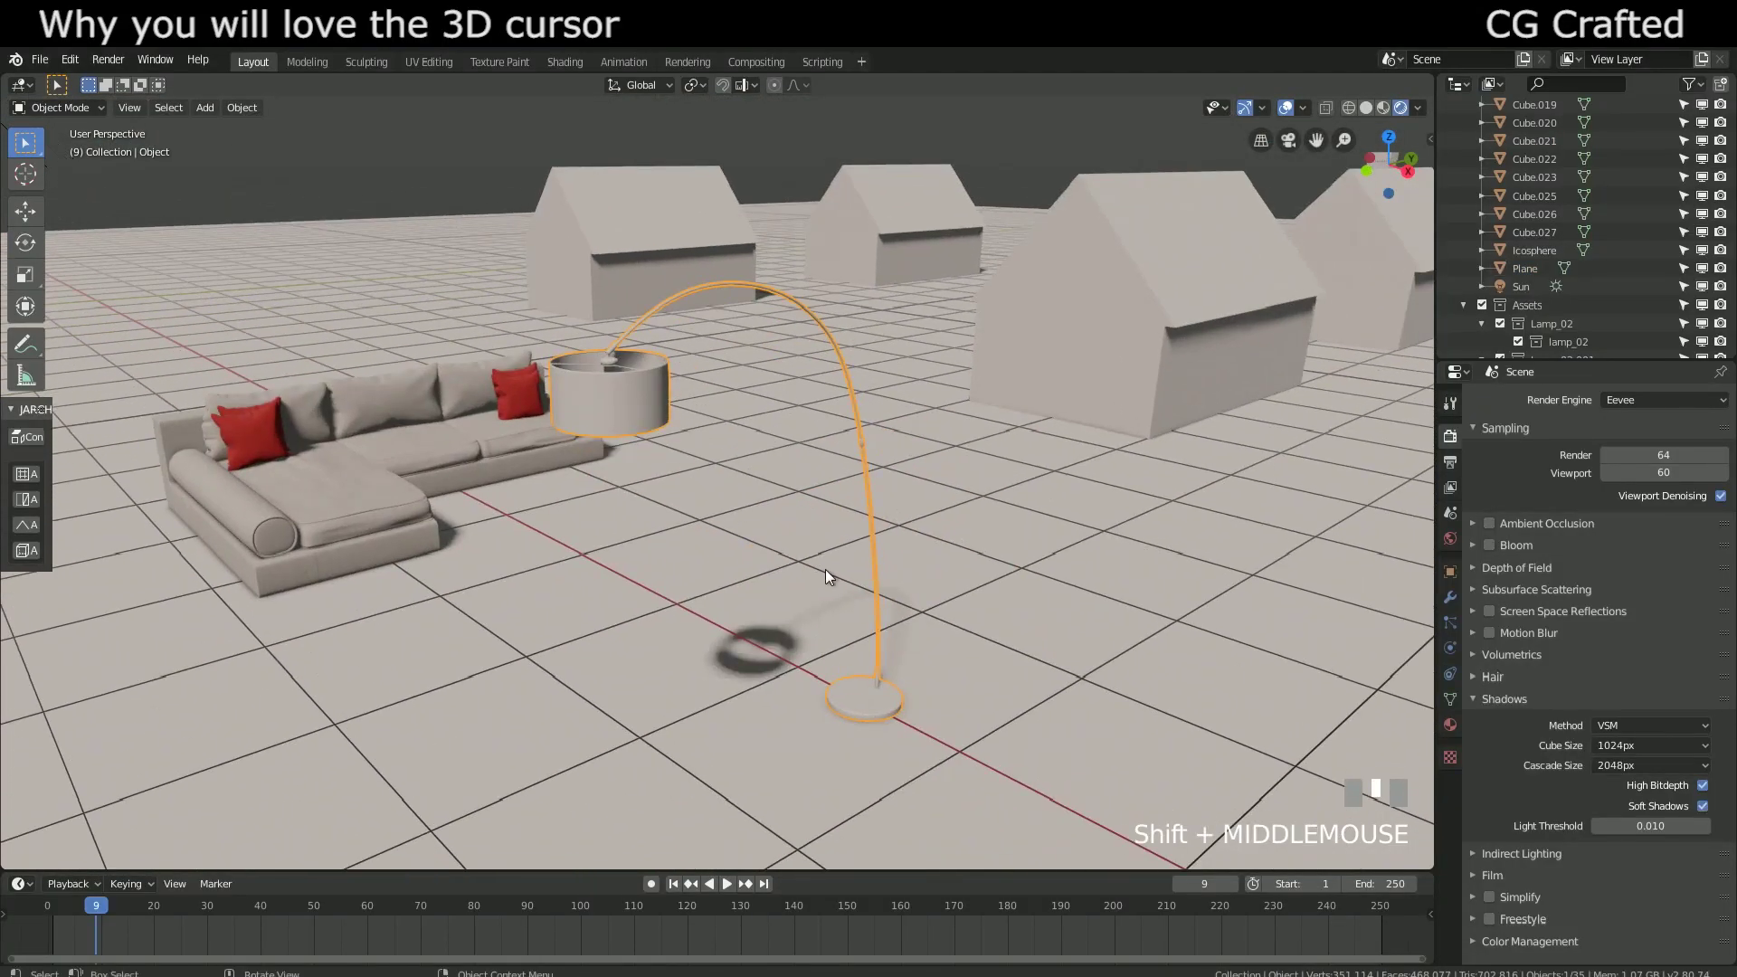
{"action": "key", "text": "g"}
{"action": "key", "text": "Escape"}
{"action": "scroll", "coordinate": [619, 383], "scroll_direction": "up", "scroll_amount": 3}
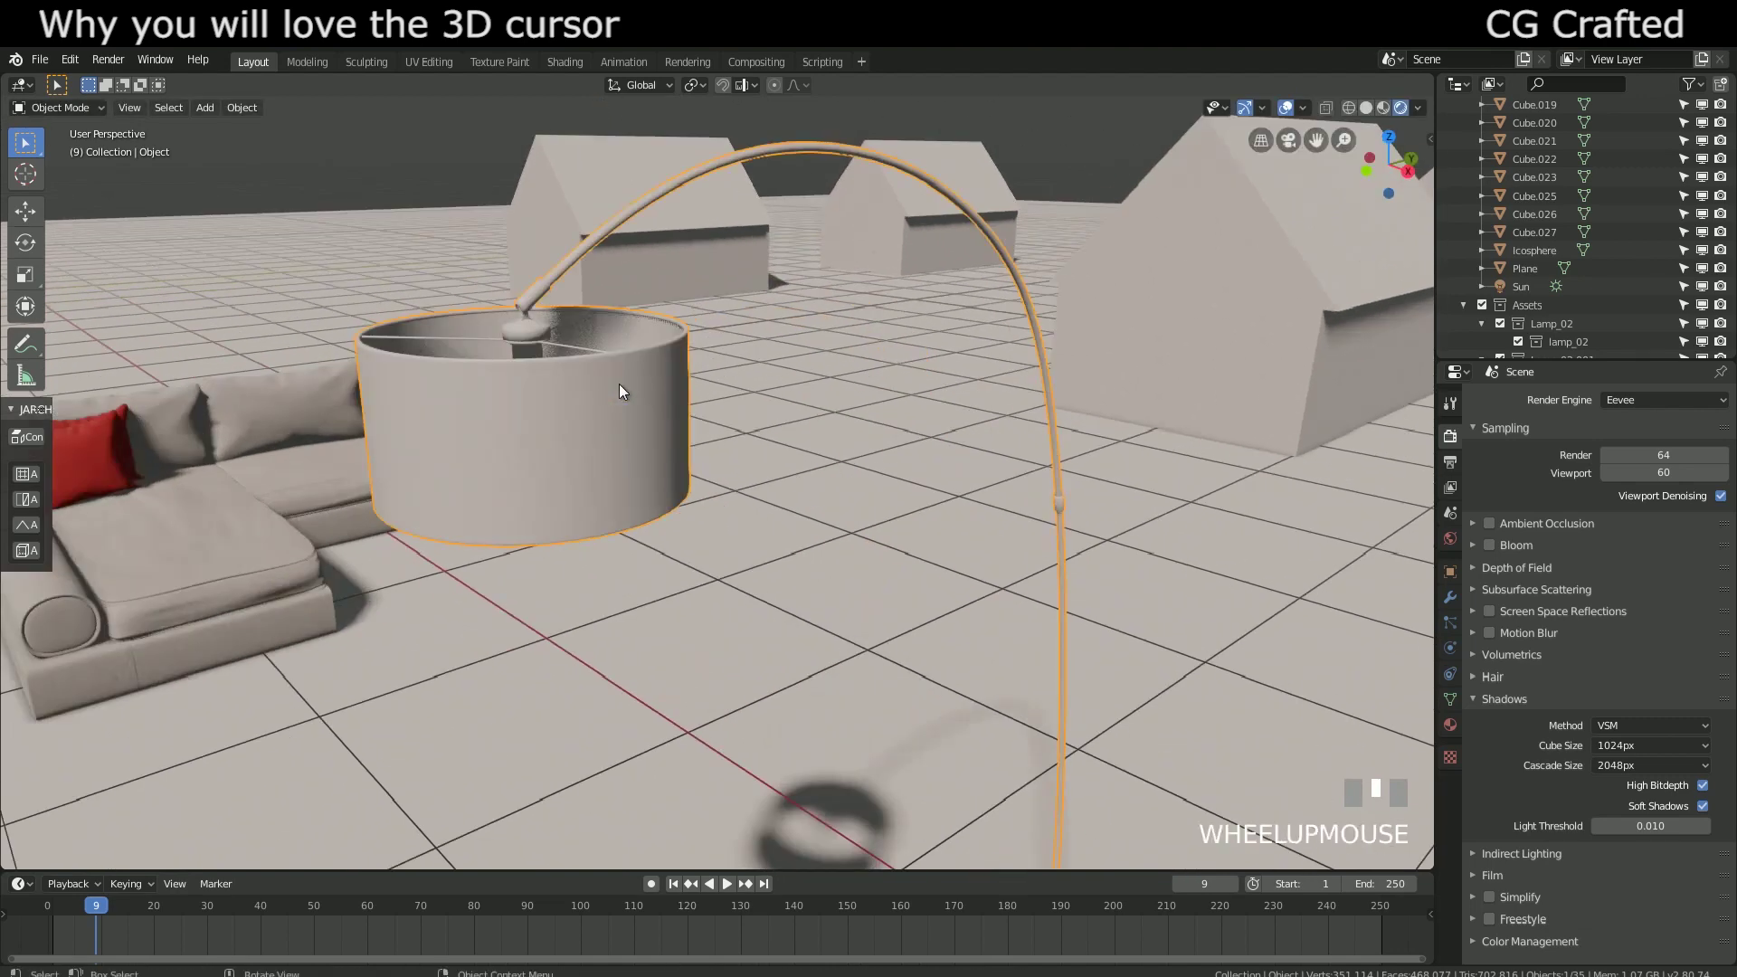
{"action": "middle_click_drag", "start_coordinate": [619, 384], "coordinate": [604, 406]}
{"action": "scroll", "coordinate": [604, 406], "scroll_direction": "down", "scroll_amount": 3}
{"action": "scroll", "coordinate": [862, 706], "scroll_direction": "up", "scroll_amount": 4}
{"action": "scroll", "coordinate": [724, 657], "scroll_direction": "down", "scroll_amount": 3}
{"action": "right_click", "coordinate": [704, 305]}
{"action": "mouse_move", "coordinate": [704, 306]}
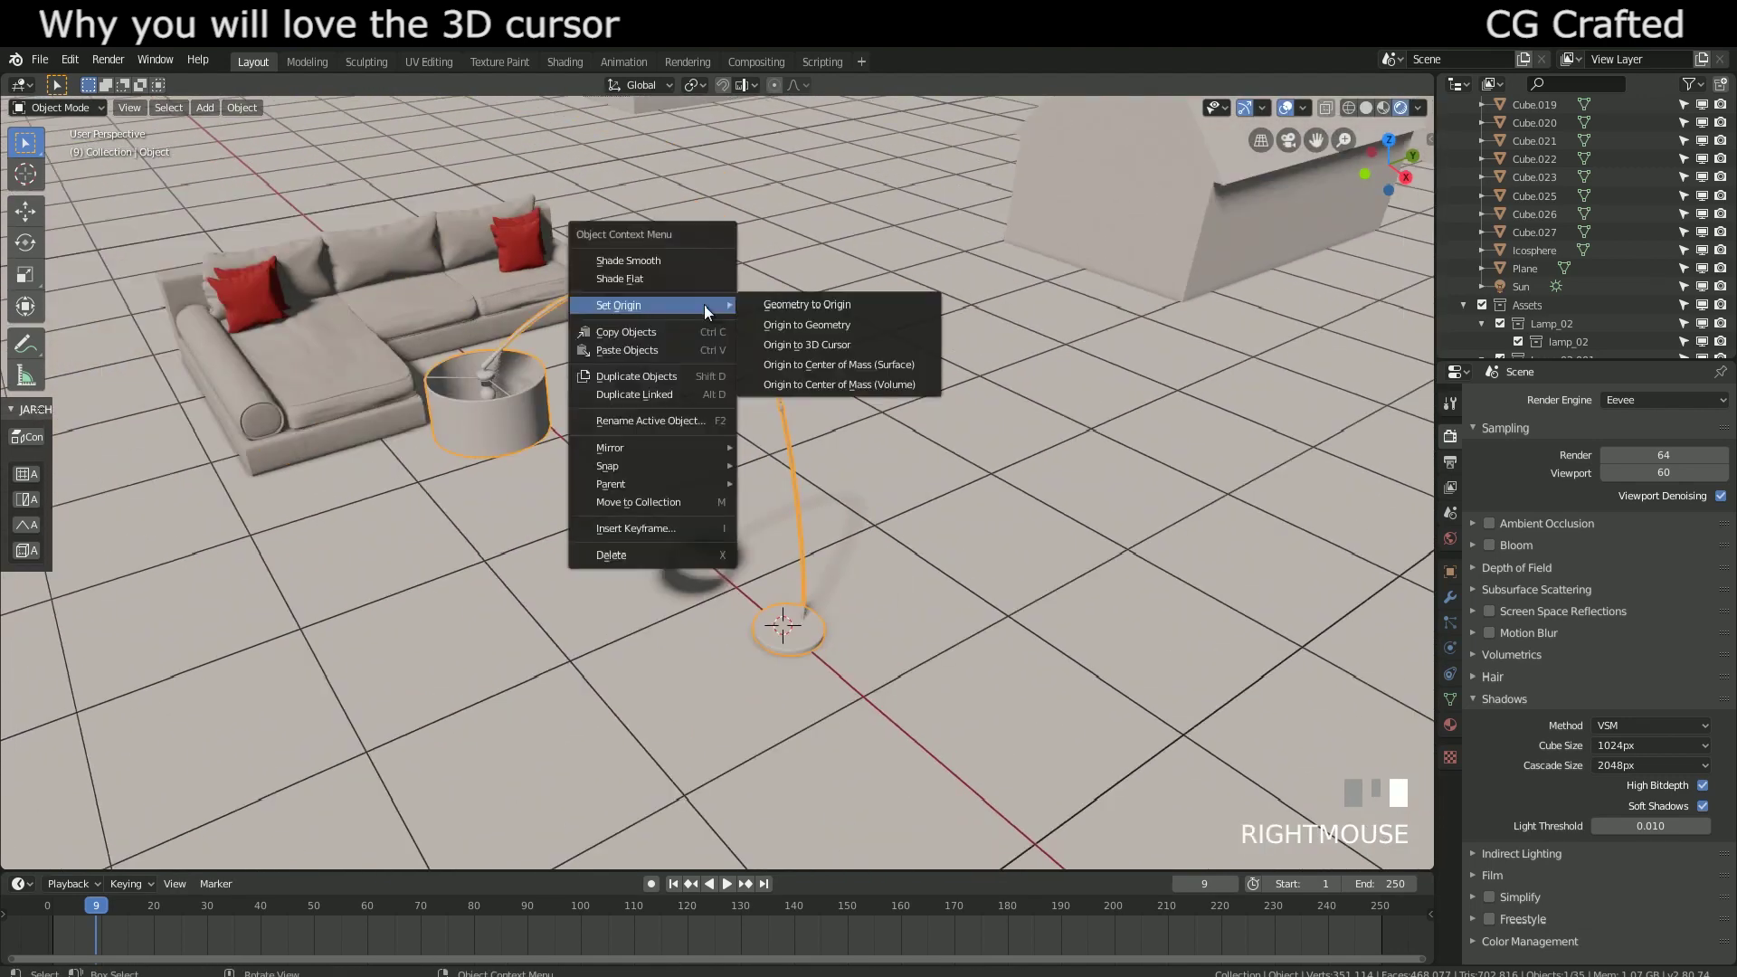
{"action": "left_click", "coordinate": [768, 344]}
Step: Move the floor lamp along the Y axis and try rotating it about Z around its base
{"action": "scroll", "coordinate": [855, 487], "scroll_direction": "down", "scroll_amount": 2}
{"action": "key", "text": "r"}
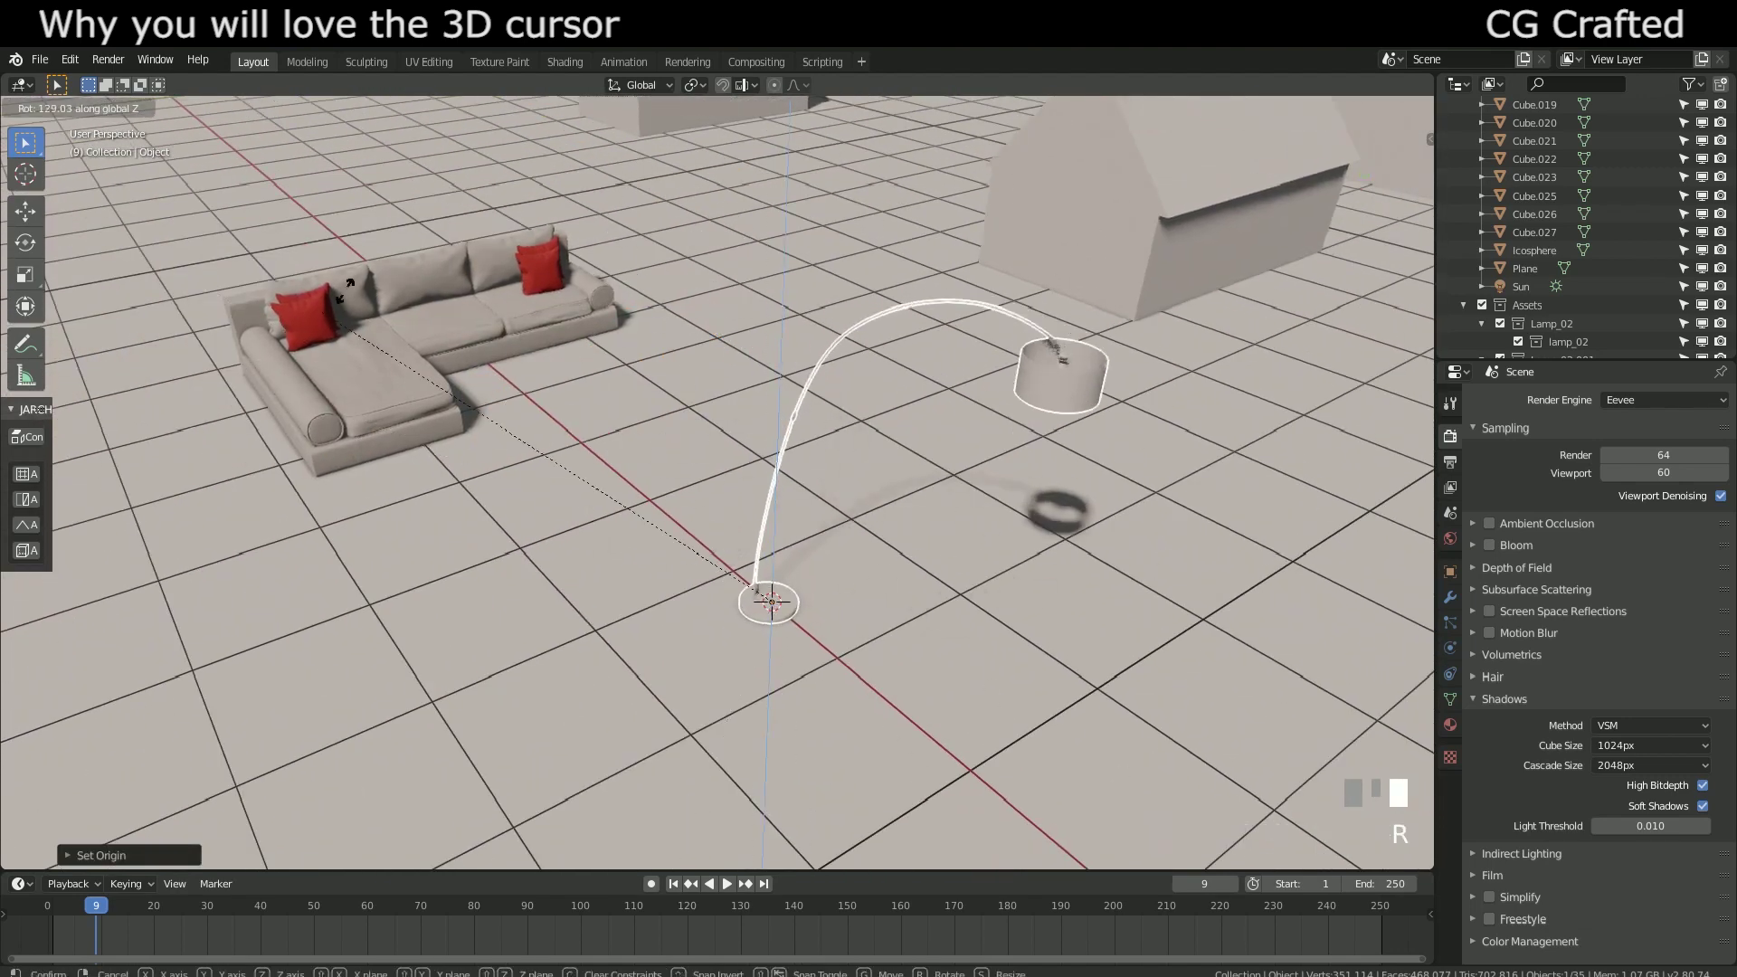
{"action": "key", "text": "Escape"}
{"action": "key", "text": "g"}
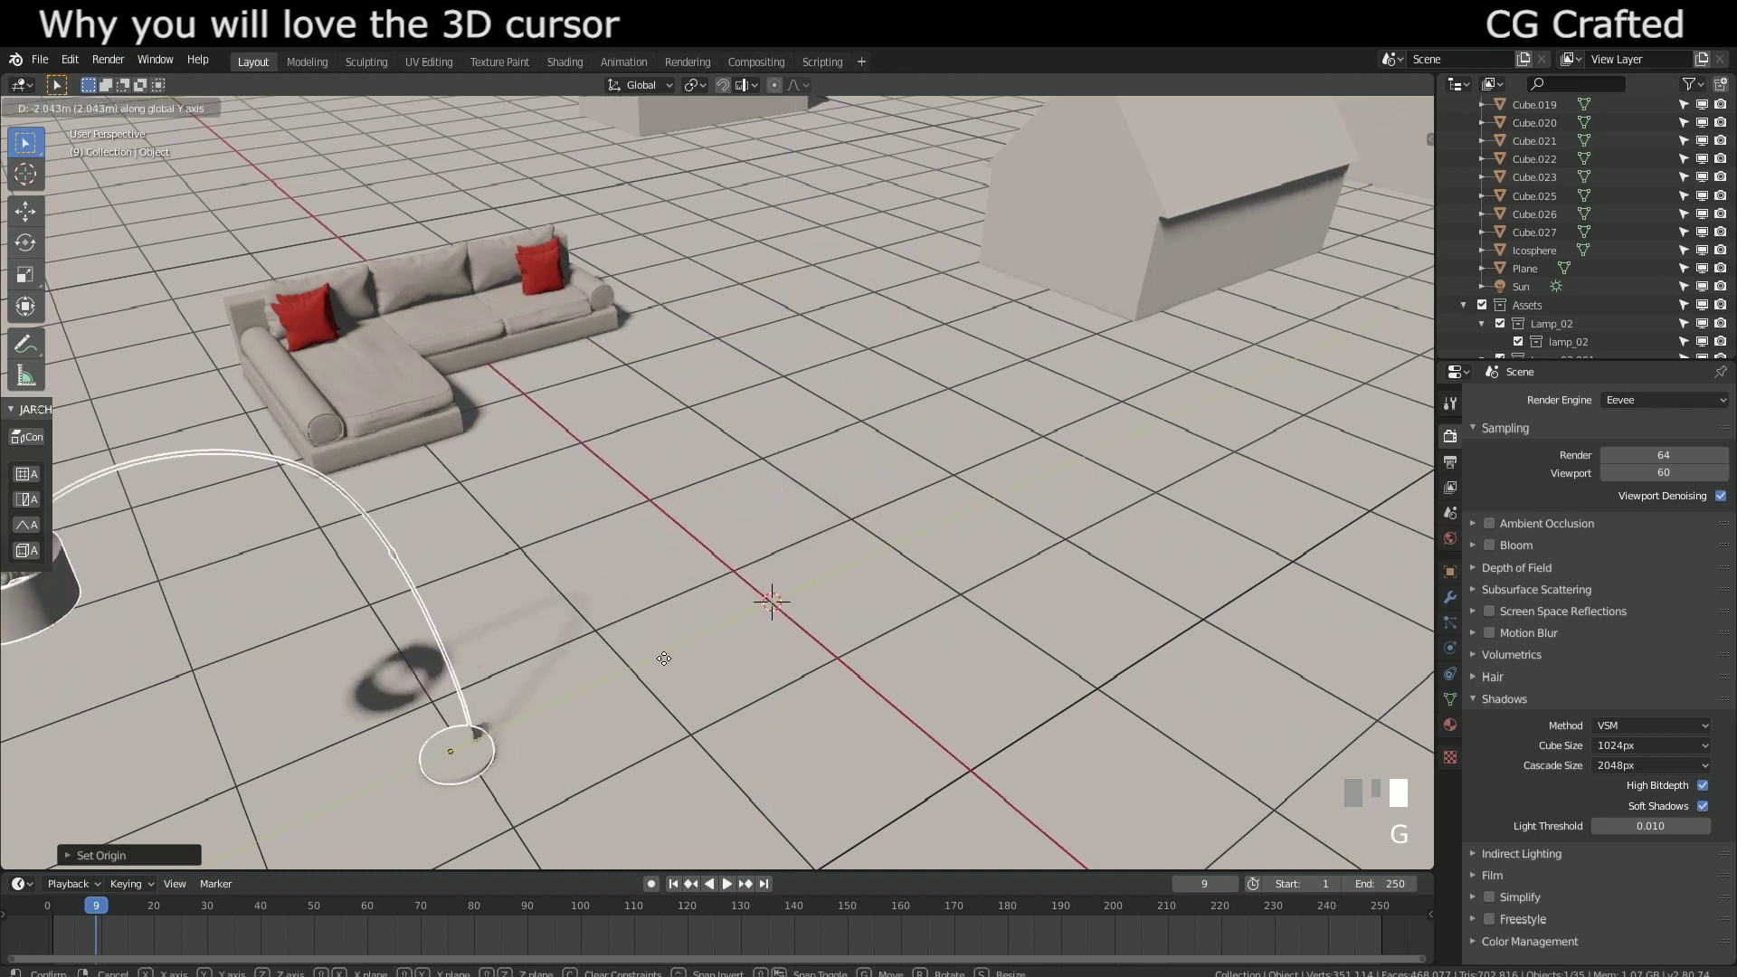
{"action": "key", "text": "y"}
{"action": "left_click", "coordinate": [741, 592]}
{"action": "key", "text": "r"}
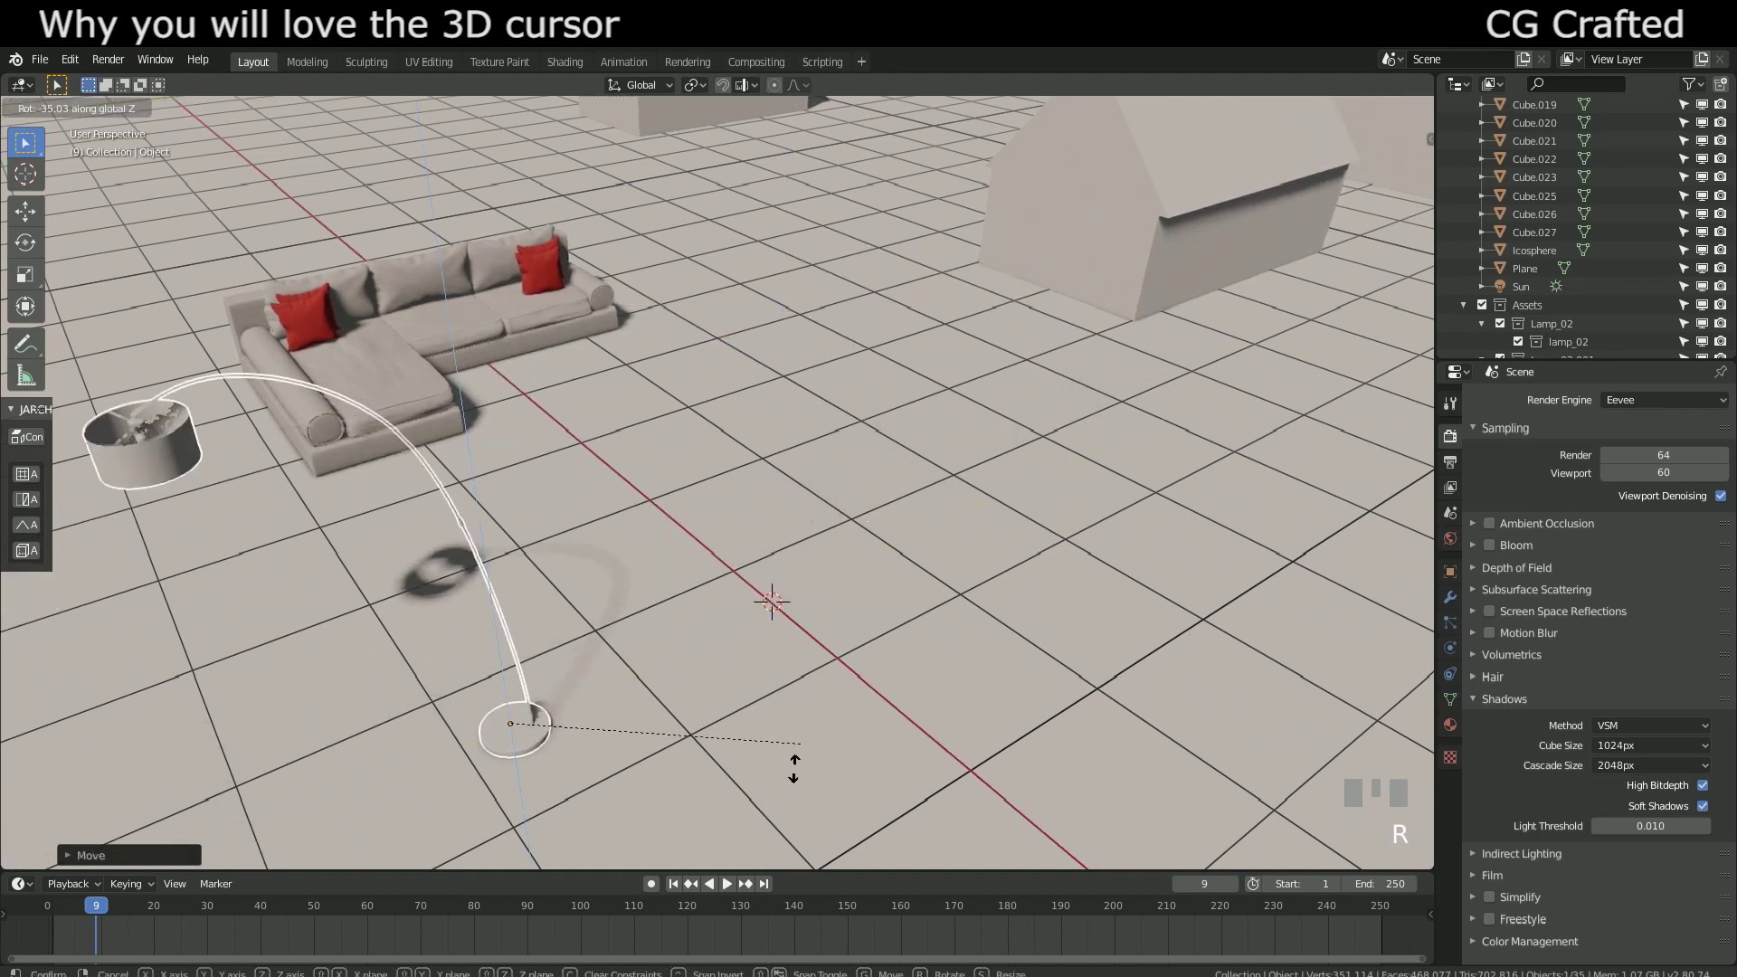
{"action": "left_click", "coordinate": [178, 451]}
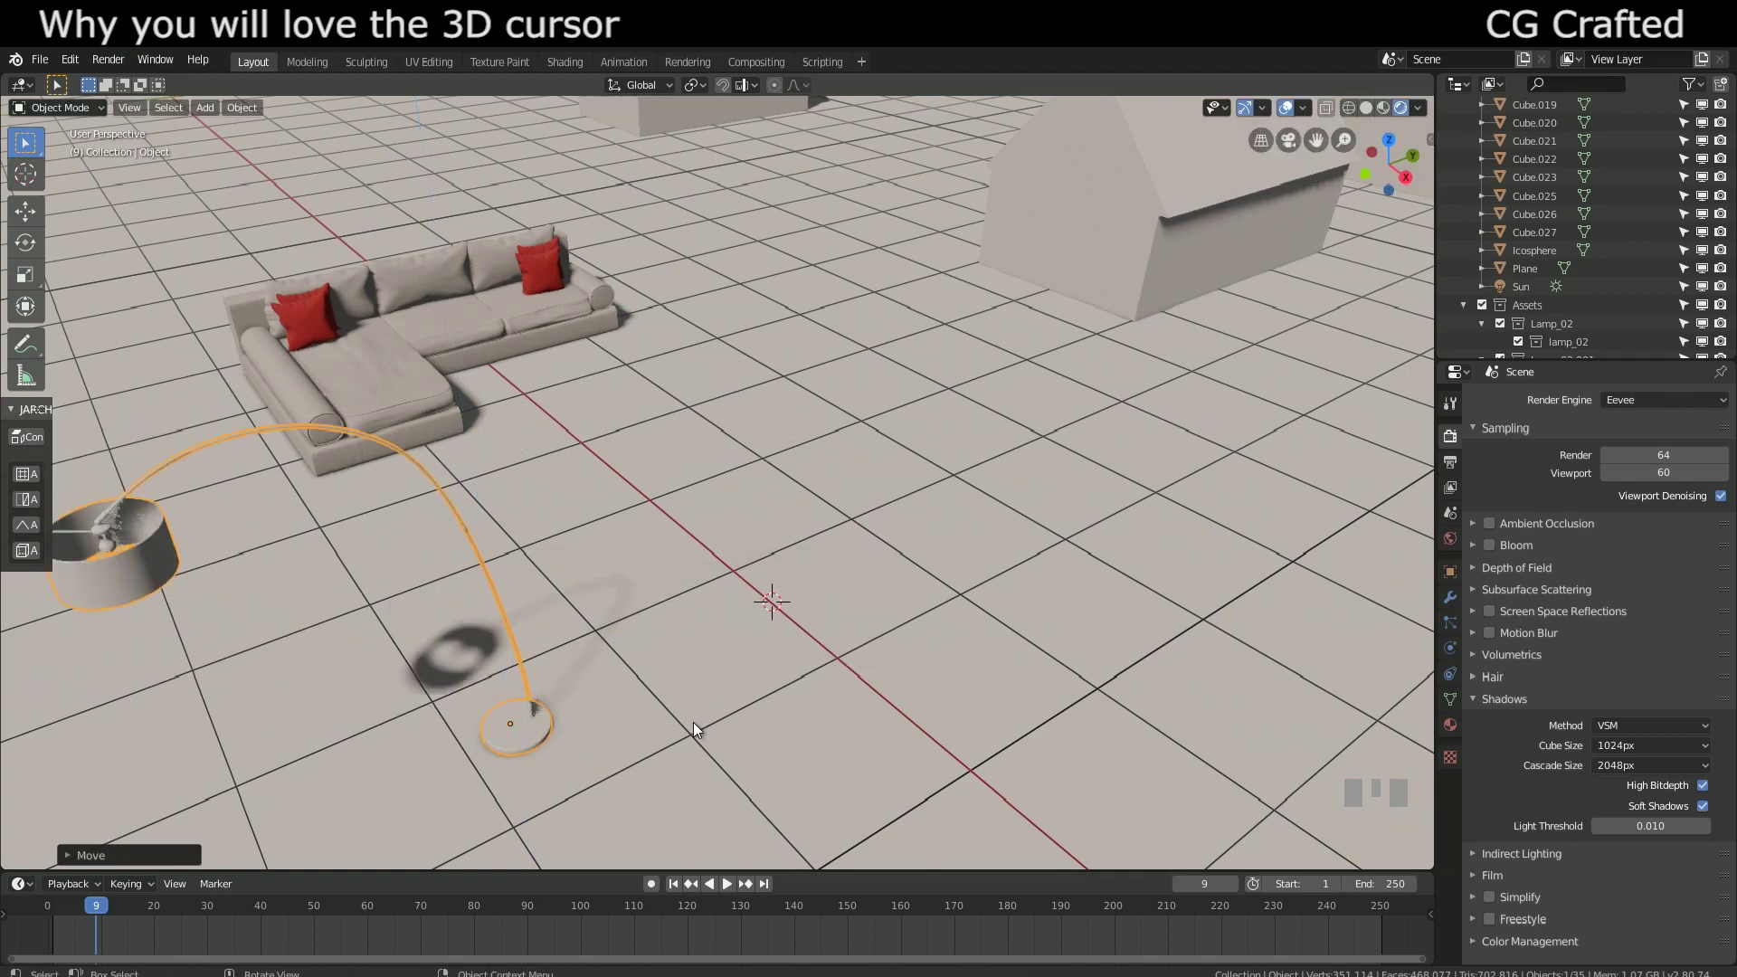
Step: Place the 3D cursor at the centre of the lampshade's top and set the lamp's origin to the 3D cursor
{"action": "scroll", "coordinate": [563, 601], "scroll_direction": "down", "scroll_amount": 2}
{"action": "scroll", "coordinate": [675, 557], "scroll_direction": "up", "scroll_amount": 4}
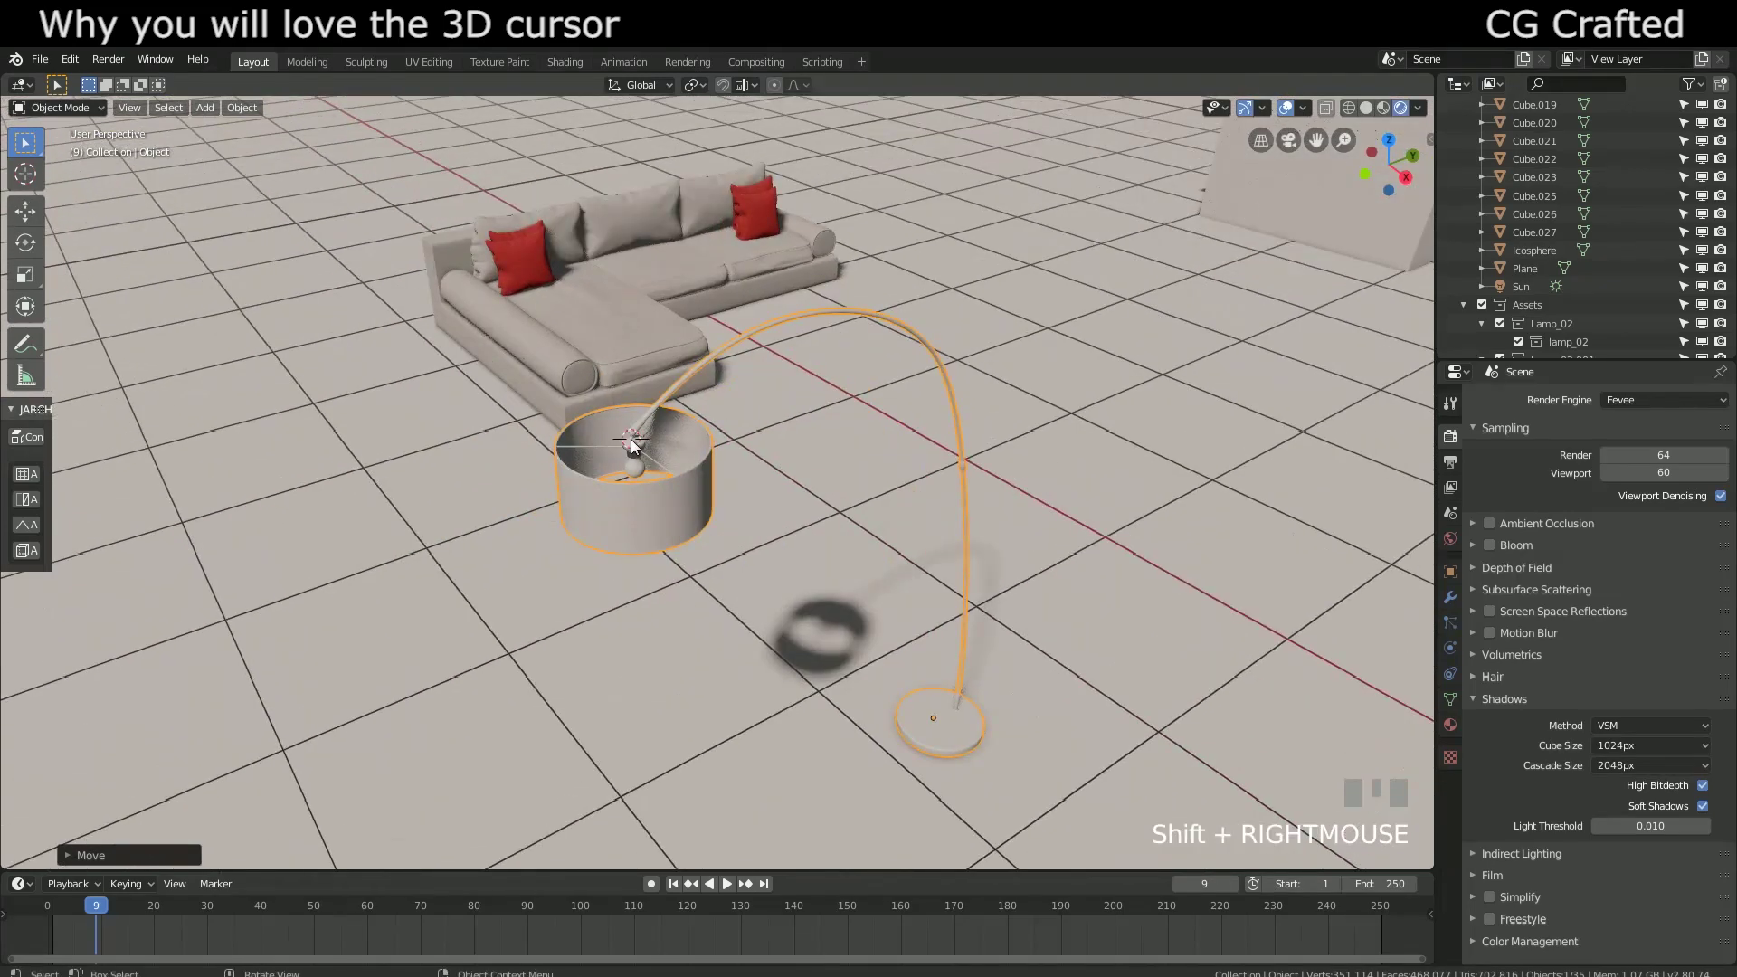
{"action": "right_click", "coordinate": [633, 444]}
{"action": "mouse_move", "coordinate": [633, 443]}
{"action": "left_click", "coordinate": [710, 474]}
Step: Move the floor lamp across the floor away from the sofa and try rotating it around its shade
{"action": "key", "text": "r"}
{"action": "key", "text": "Escape"}
{"action": "key", "text": "g"}
{"action": "key", "text": "r"}
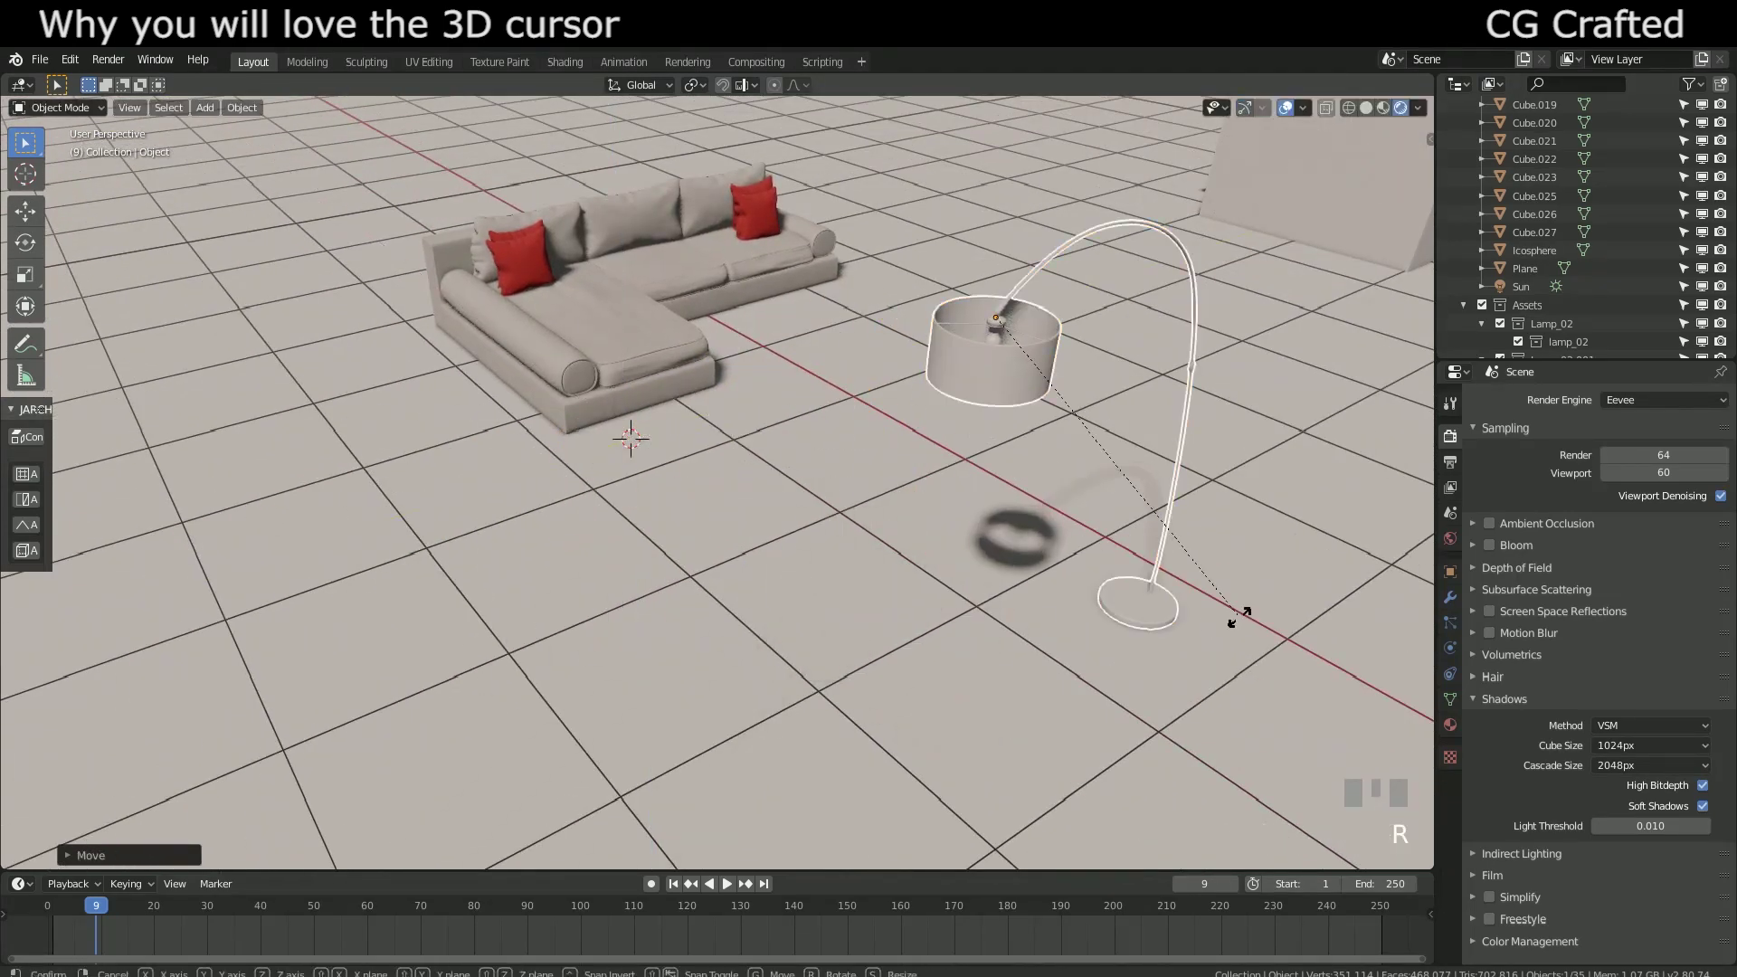
{"action": "key", "text": "Escape"}
Step: Place the 3D cursor back on the floor lamp's base and set the lamp's origin there
{"action": "right_click", "coordinate": [1136, 595], "text": "shift"}
{"action": "right_click", "coordinate": [1137, 595]}
{"action": "left_click", "coordinate": [1204, 620]}
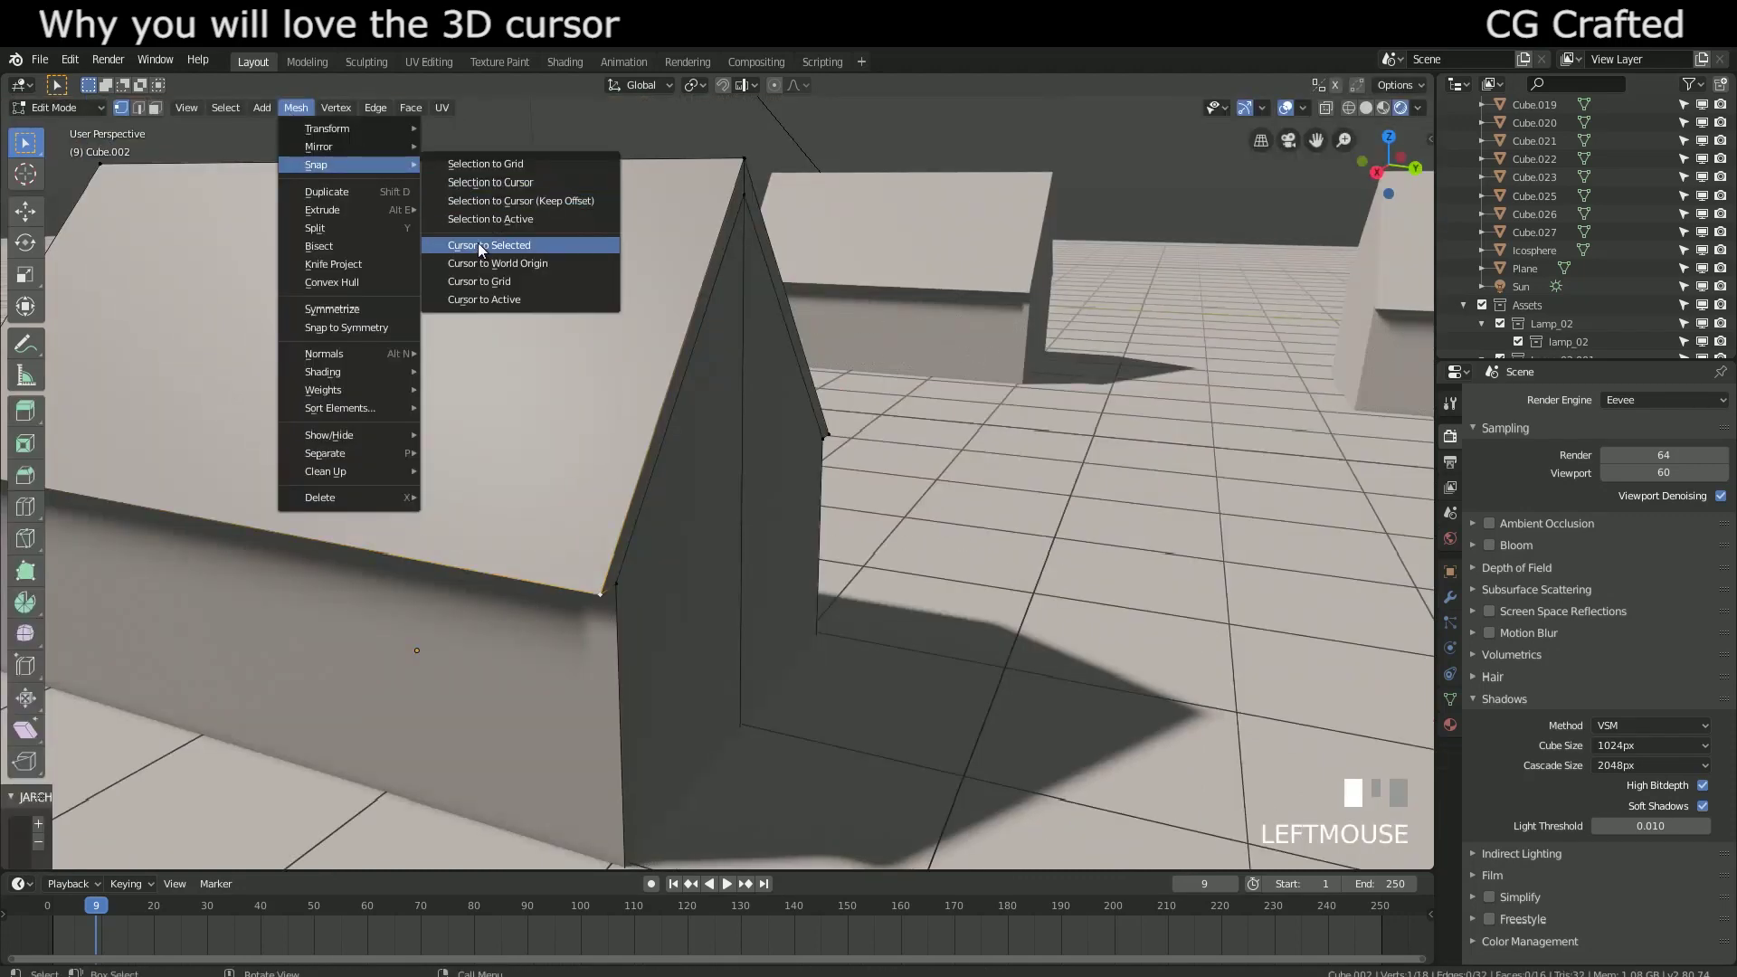
Step: Snap the 3D cursor to the selected eave corner vertex of the house and add a small scaled-down cube there
{"action": "left_click", "coordinate": [478, 244]}
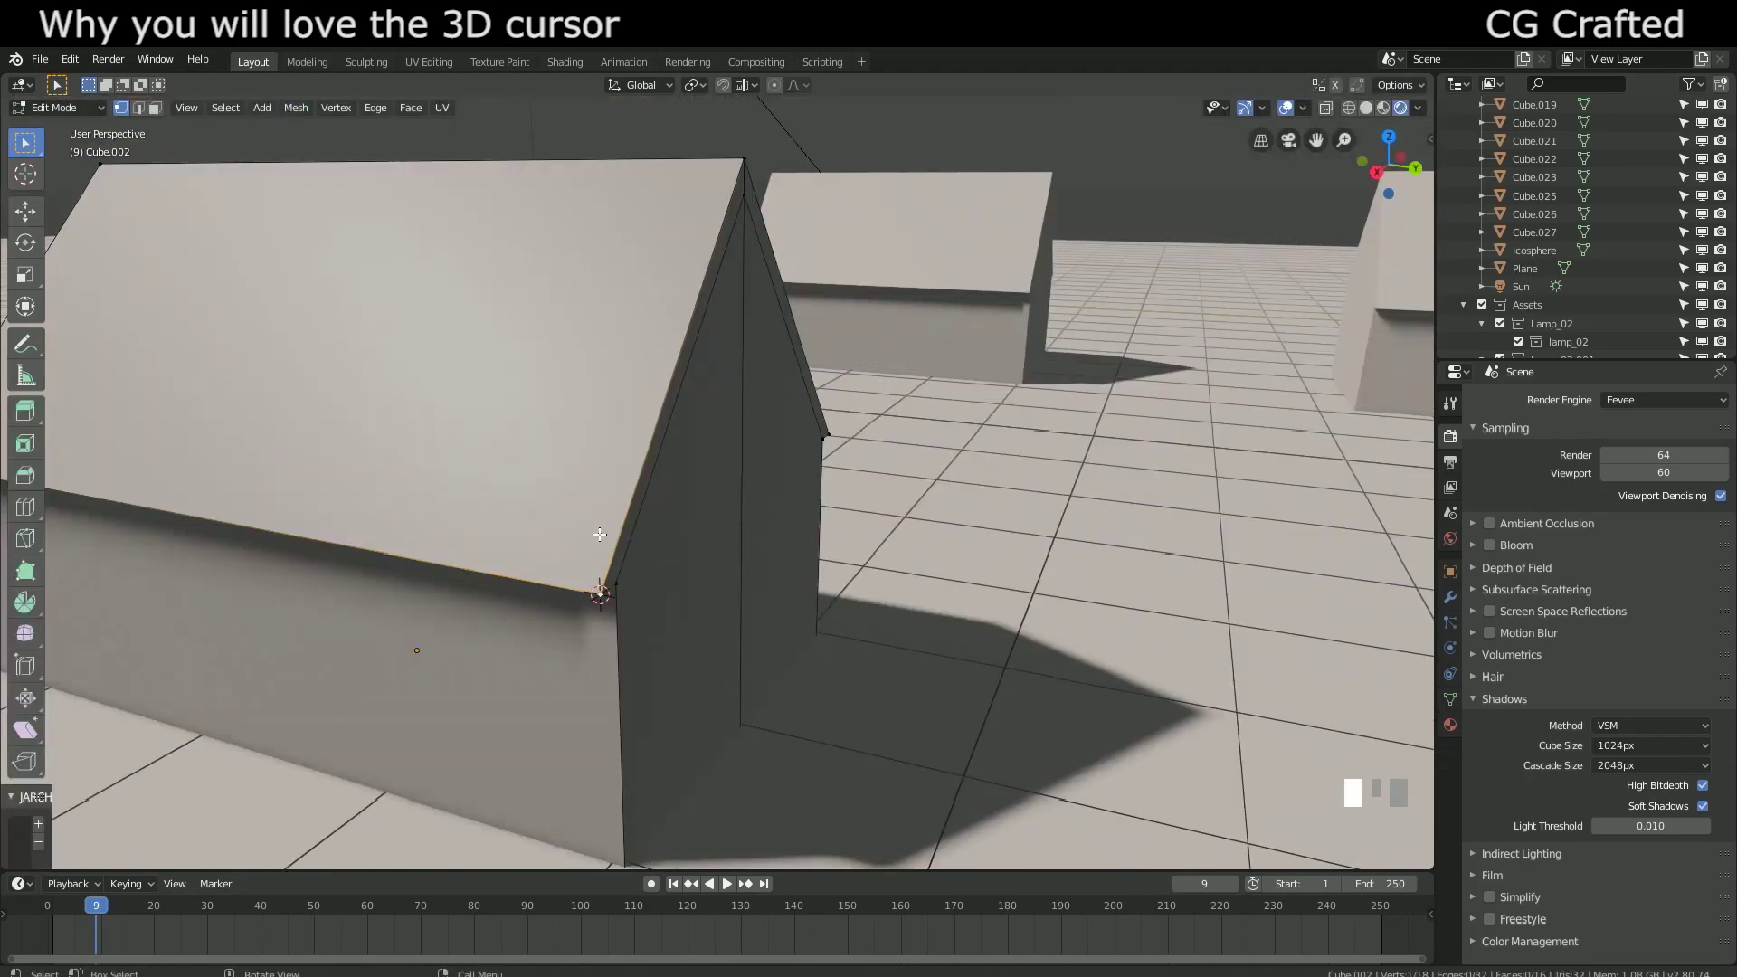
{"action": "scroll", "coordinate": [599, 534], "scroll_direction": "up", "scroll_amount": 2}
{"action": "key", "text": "Tab"}
{"action": "key", "text": "shift+a"}
{"action": "left_click", "coordinate": [701, 228]}
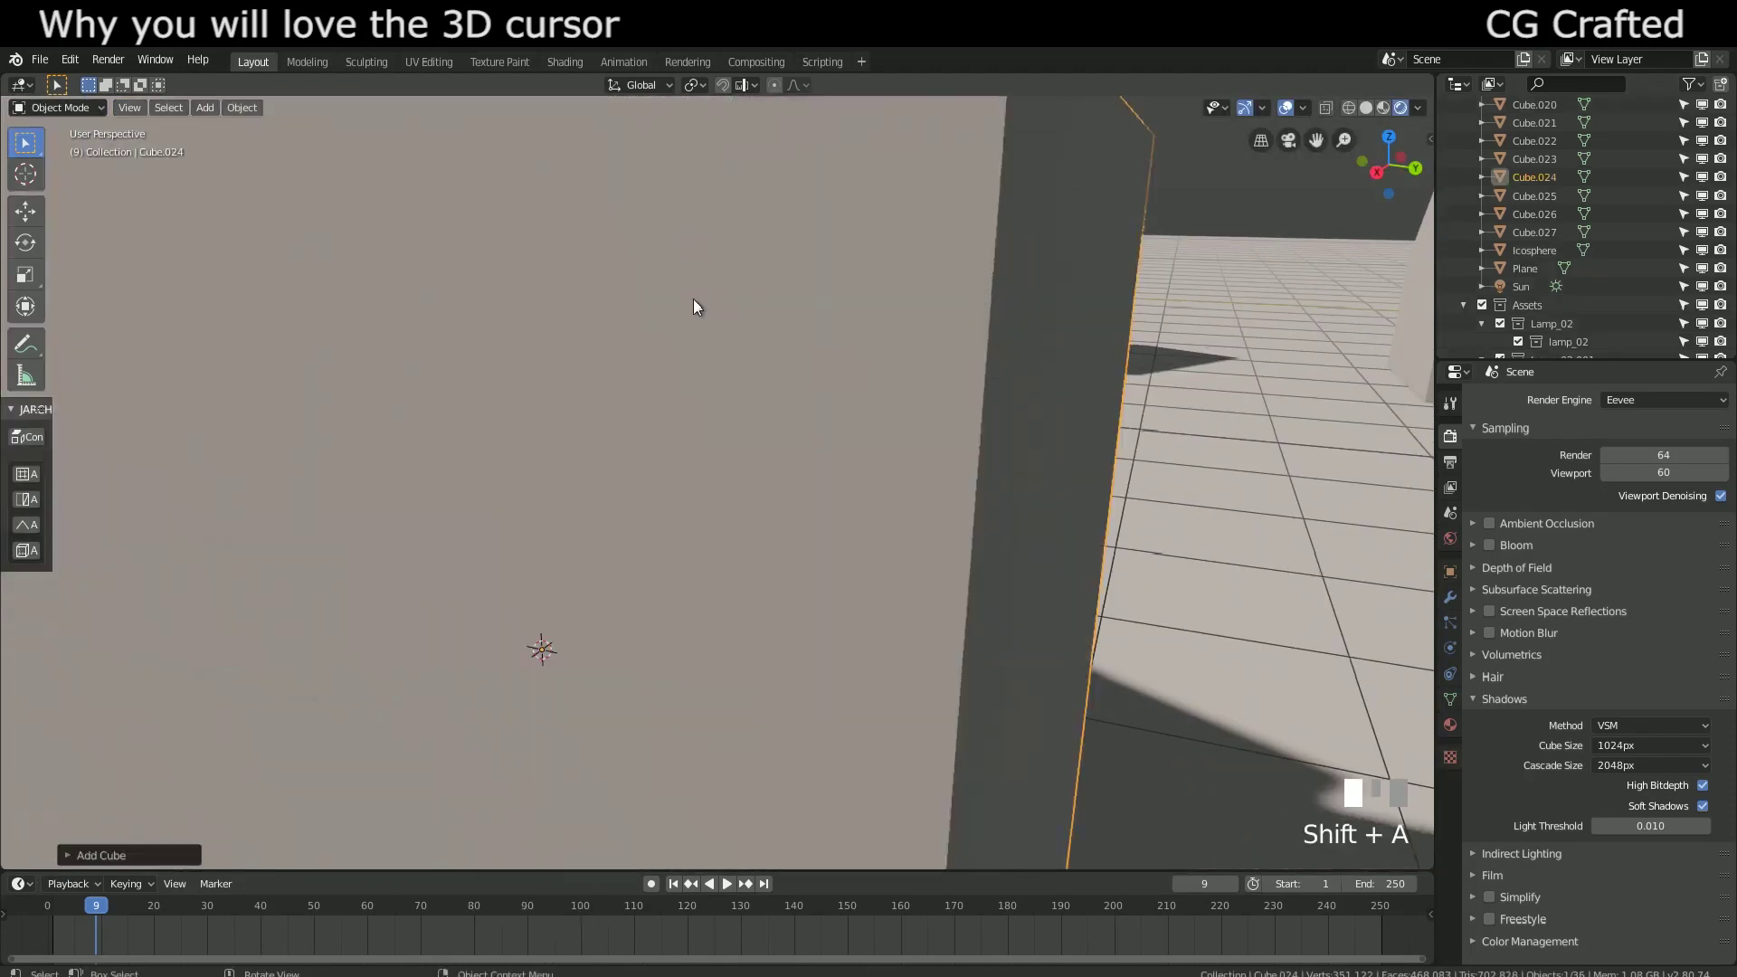
{"action": "key", "text": "s"}
{"action": "left_click", "coordinate": [454, 568]}
Step: Cut a centred edge loop through the small corner cube and delete one half of it
{"action": "key", "text": "Tab"}
{"action": "key", "text": "ctrl+r"}
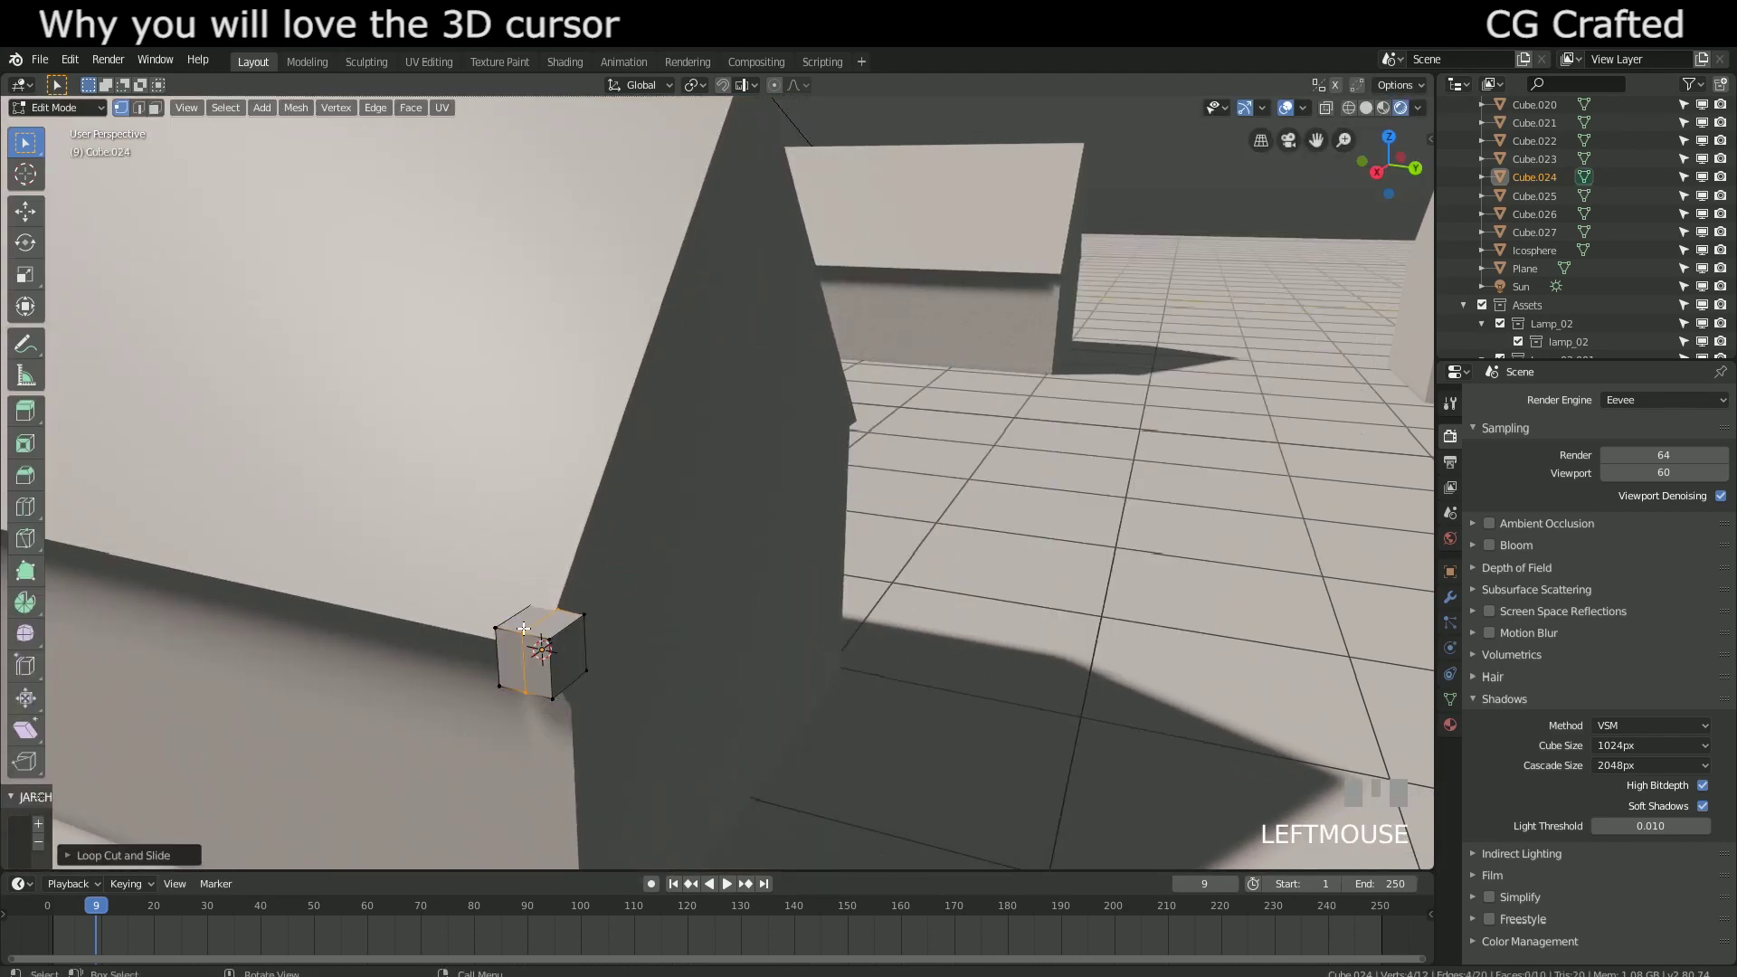
{"action": "middle_click_drag", "start_coordinate": [524, 628], "coordinate": [579, 426]}
{"action": "key", "text": "x"}
{"action": "left_click", "coordinate": [817, 422]}
Step: Extrude the cube's roof-facing side face toward the ridge and raise it along Z to follow the gable slope
{"action": "middle_click_drag", "start_coordinate": [817, 422], "coordinate": [561, 579]}
{"action": "scroll", "coordinate": [560, 578], "scroll_direction": "up", "scroll_amount": 2}
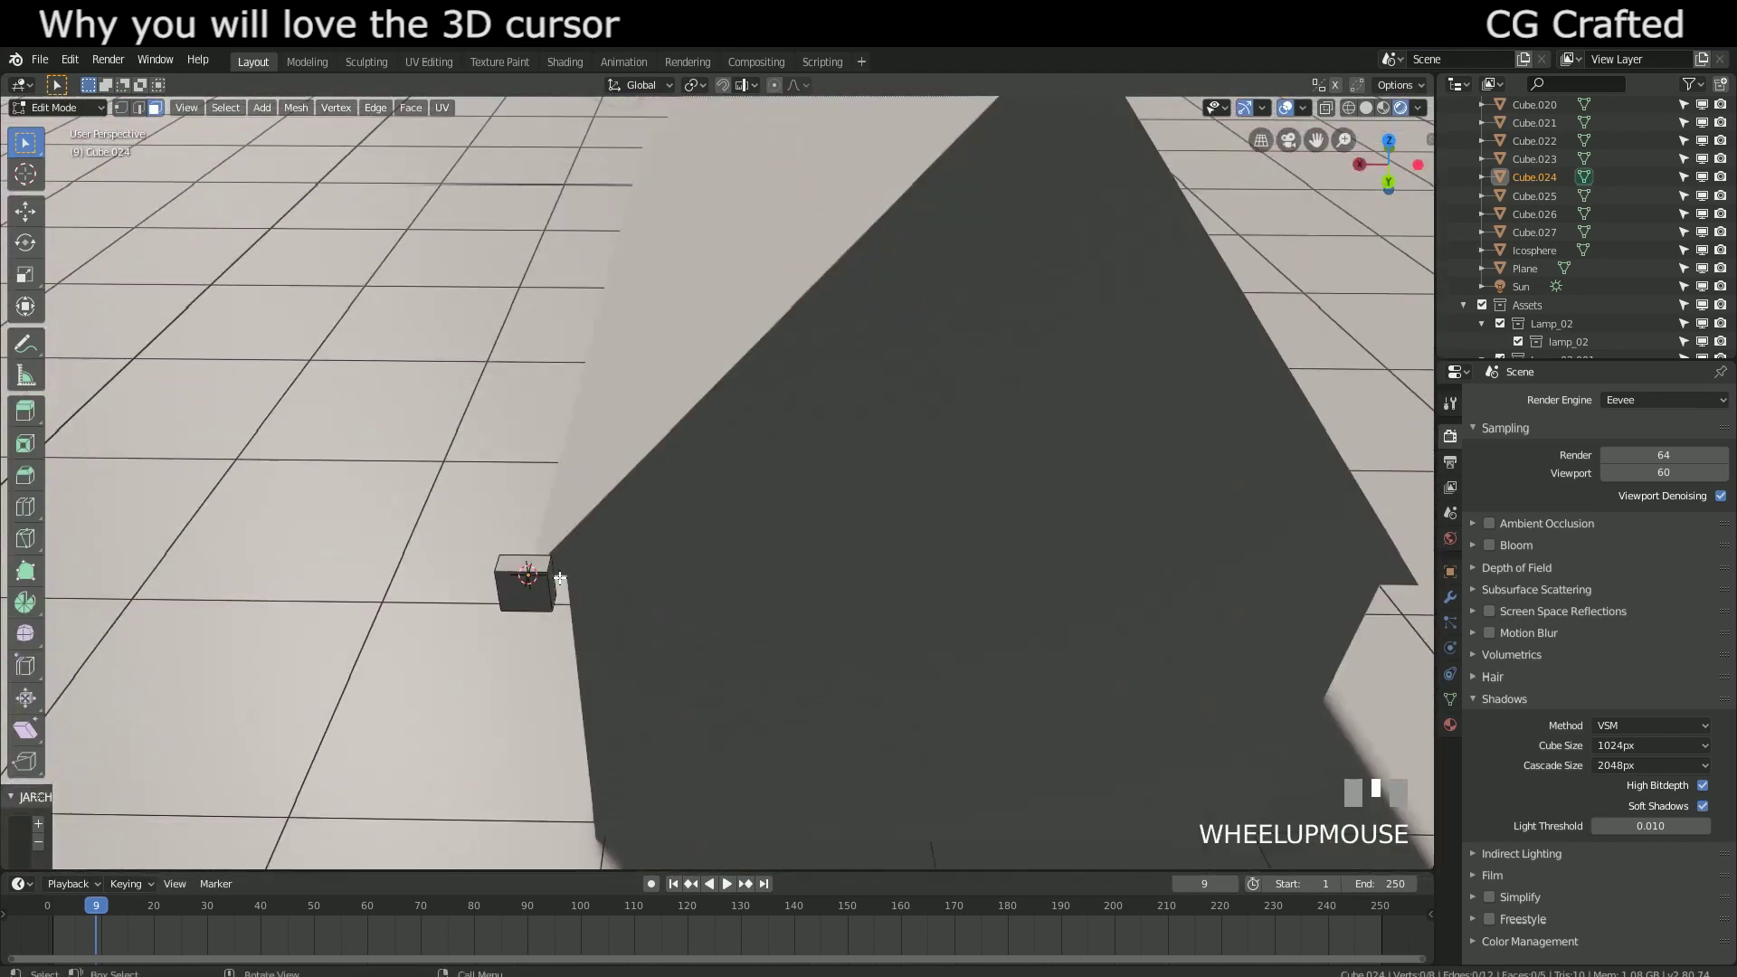
{"action": "scroll", "coordinate": [560, 578], "scroll_direction": "down", "scroll_amount": 3}
{"action": "key", "text": "e"}
{"action": "left_click", "coordinate": [942, 589]}
{"action": "key", "text": "g"}
{"action": "key", "text": "z"}
{"action": "left_click", "coordinate": [892, 324]}
{"action": "scroll", "coordinate": [893, 324], "scroll_direction": "up", "scroll_amount": 2}
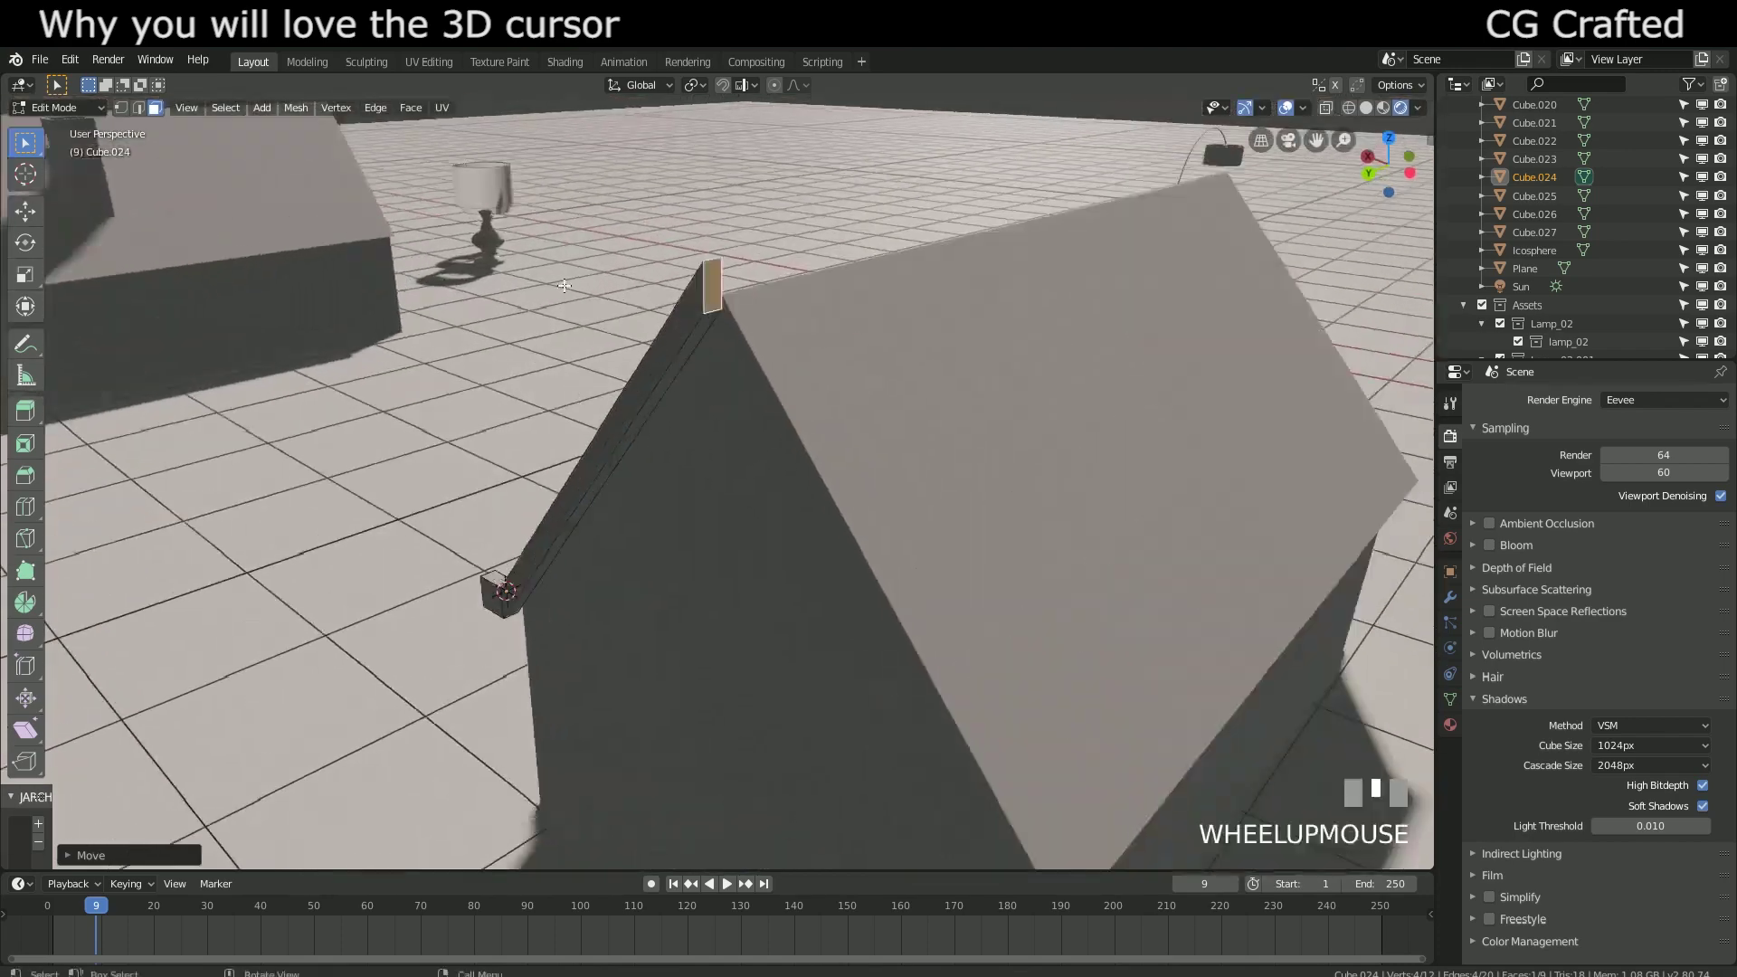
Step: Extend the gable trim from the ridge down the other roof slope to the opposite eave
{"action": "middle_click_drag", "start_coordinate": [893, 324], "coordinate": [1071, 322]}
{"action": "left_click", "coordinate": [1071, 322]}
{"action": "key", "text": "ctrl+z"}
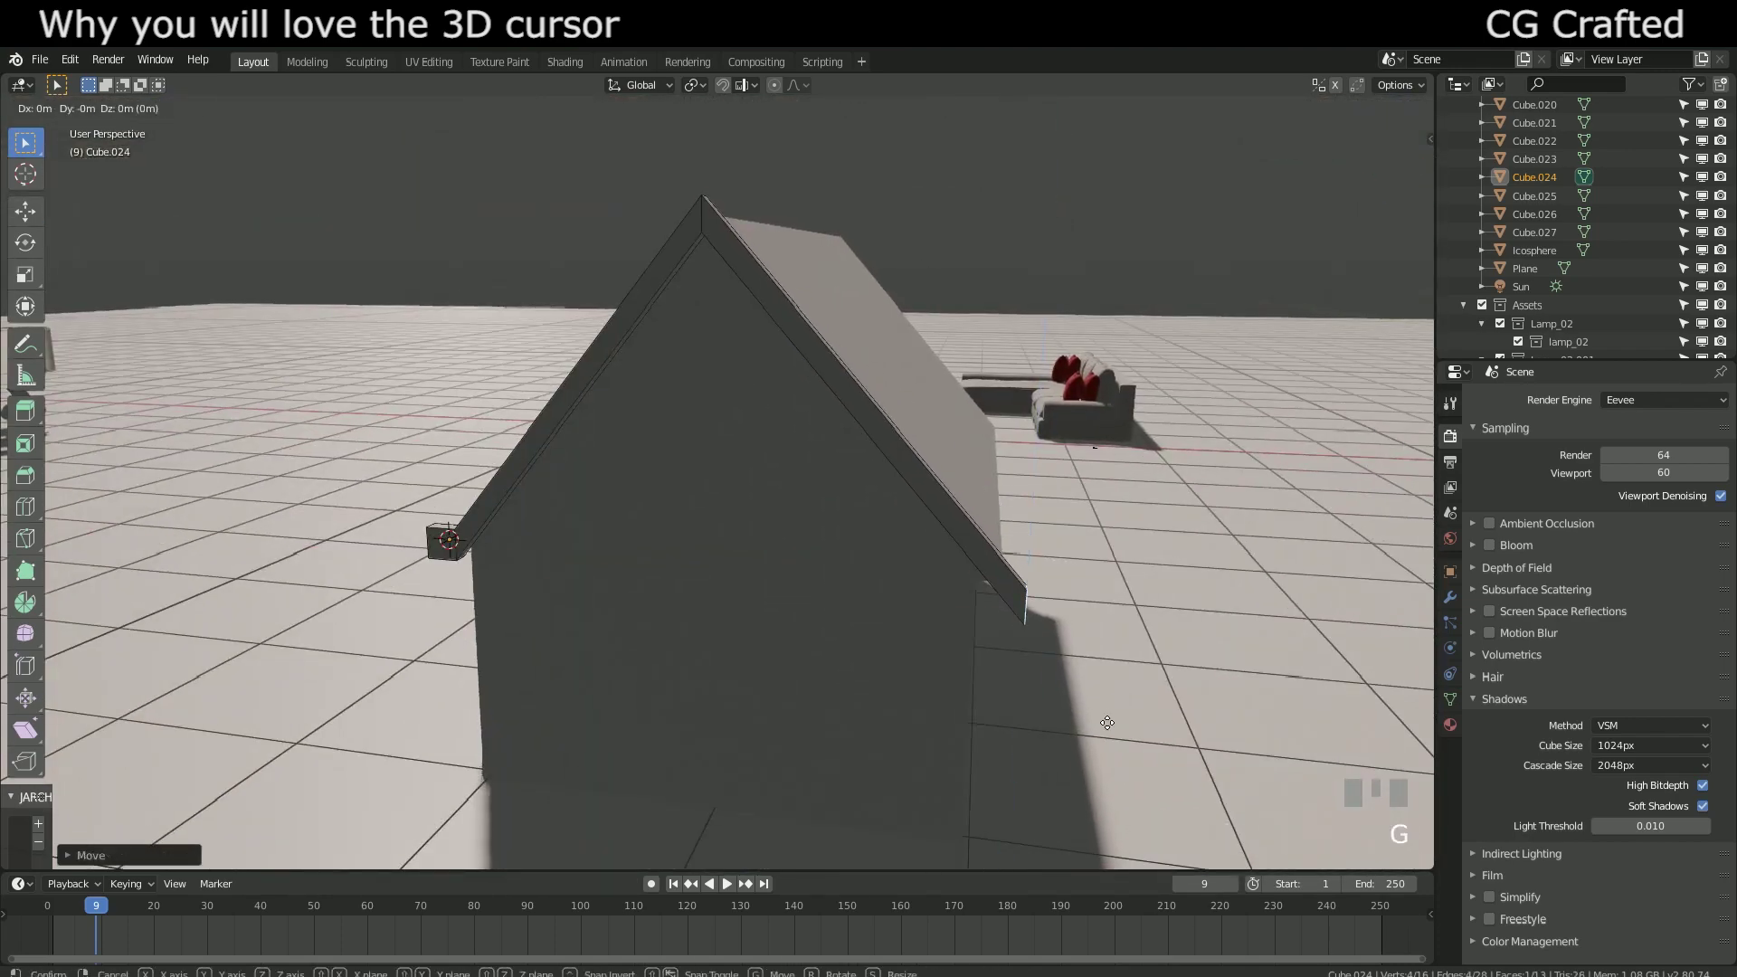
{"action": "left_click", "coordinate": [981, 593]}
{"action": "middle_click_drag", "start_coordinate": [981, 594], "coordinate": [980, 530]}
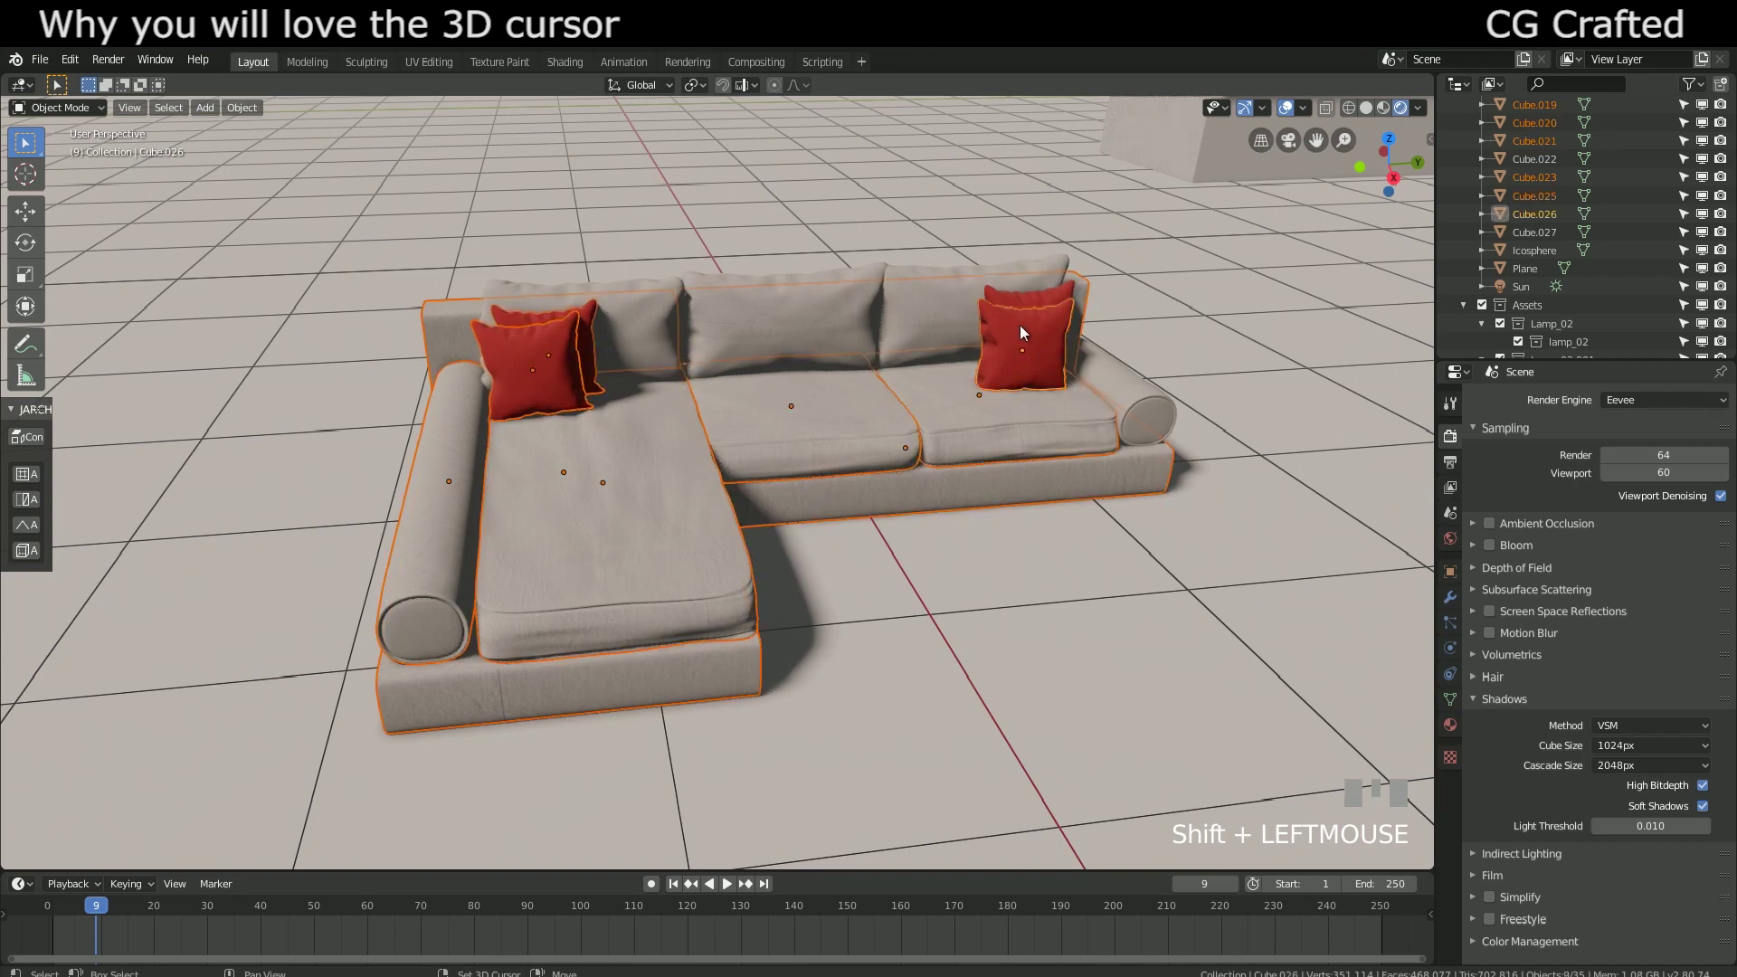
Step: Add the remaining cushions to the selection so that all parts of the sofa are selected
{"action": "left_click", "coordinate": [784, 309], "text": "shift"}
{"action": "middle_click_drag", "start_coordinate": [954, 317], "coordinate": [627, 406]}
{"action": "scroll", "coordinate": [661, 430], "scroll_direction": "down", "scroll_amount": 5}
{"action": "middle_click_drag", "start_coordinate": [698, 455], "coordinate": [648, 382], "text": "shift"}
{"action": "key", "text": "s"}
{"action": "key", "text": "Escape"}
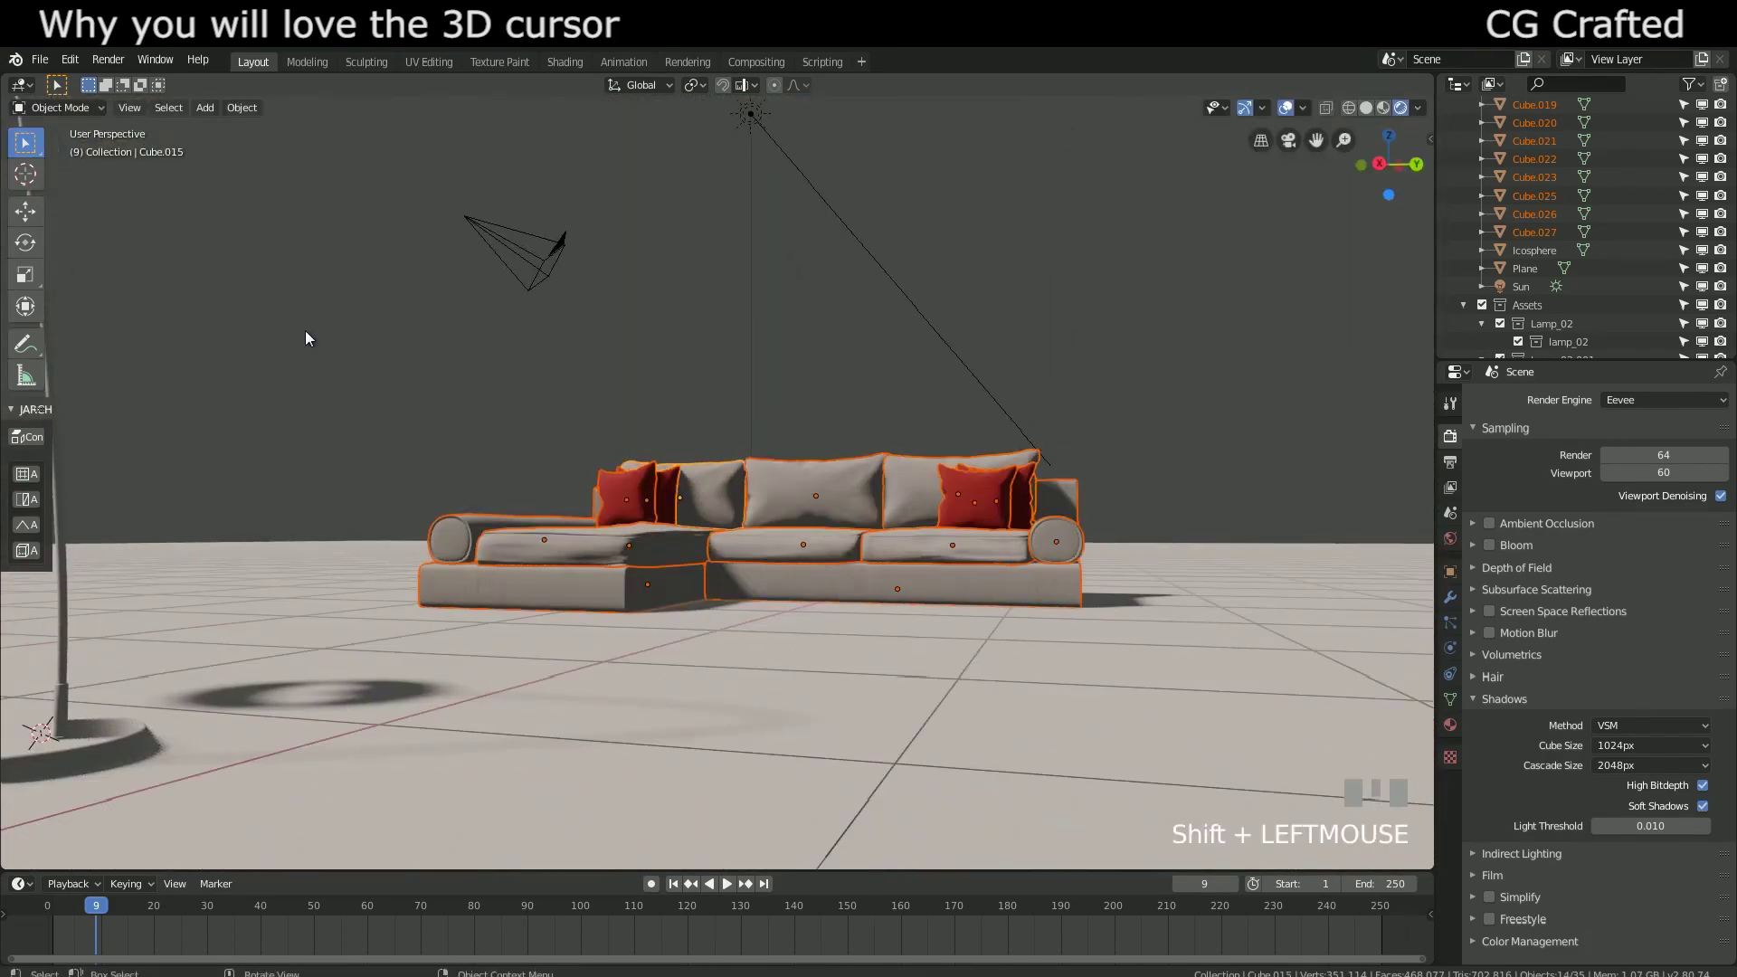
{"action": "key", "text": "s"}
{"action": "key", "text": "Escape"}
{"action": "key", "text": "g"}
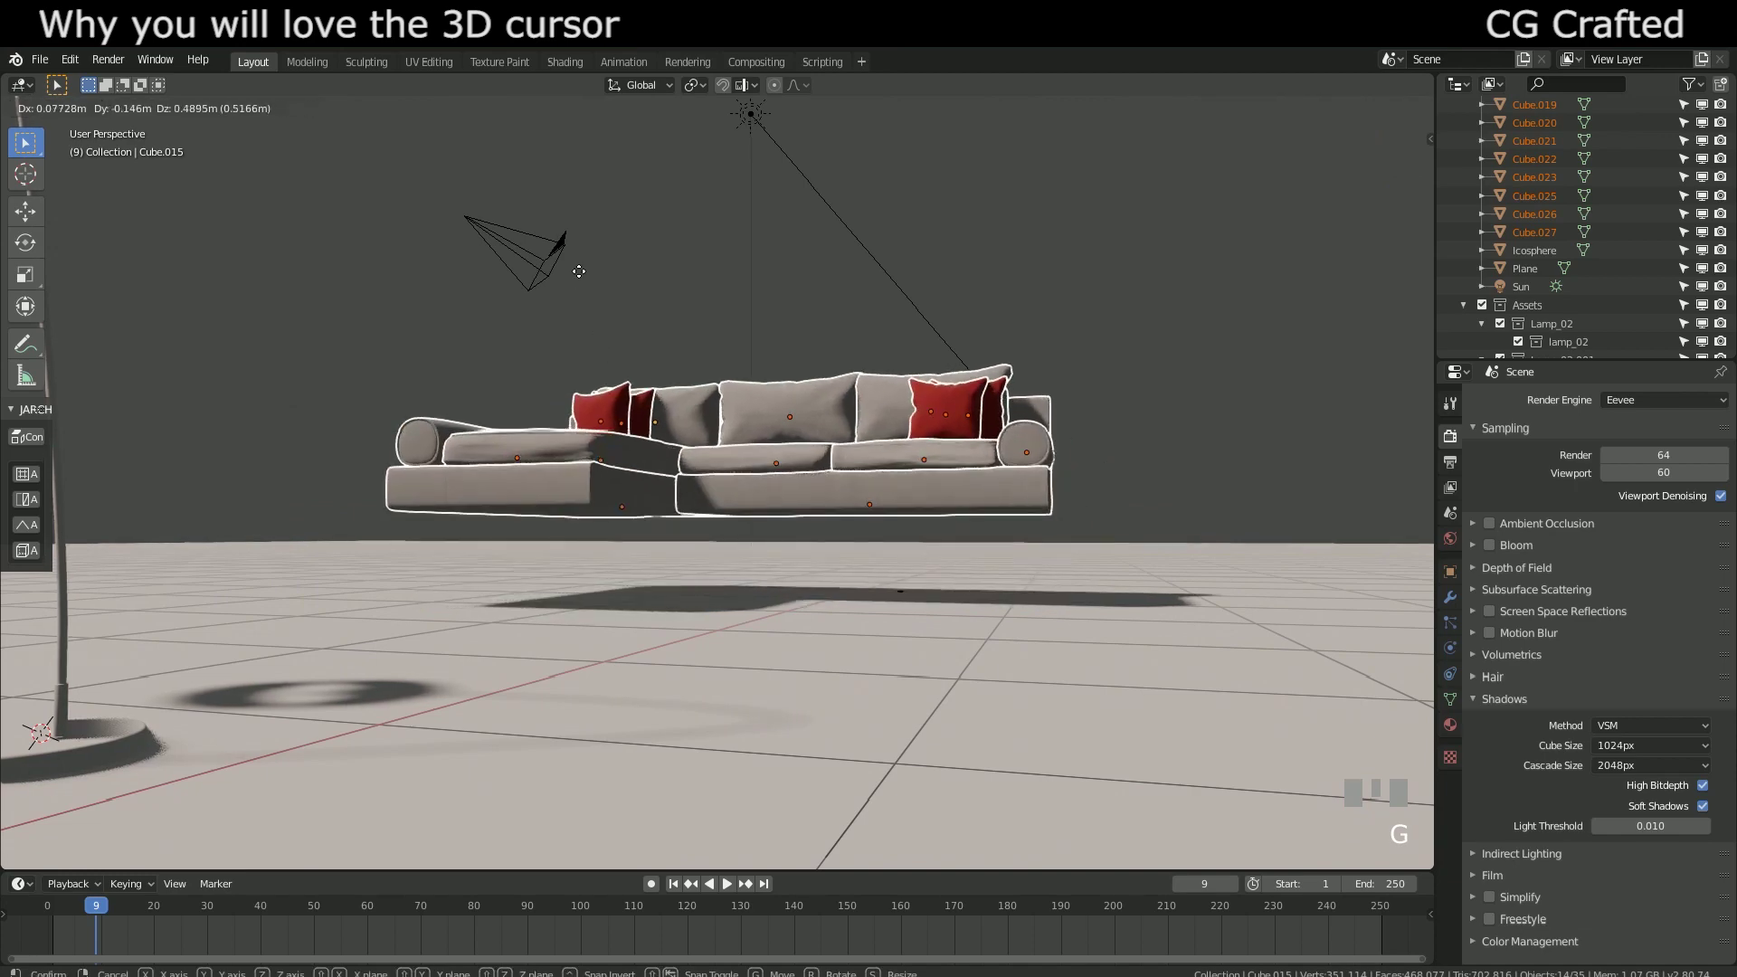
{"action": "key", "text": "Escape"}
{"action": "key", "text": "r"}
{"action": "key", "text": "Escape"}
{"action": "key", "text": "r"}
{"action": "key", "text": "x"}
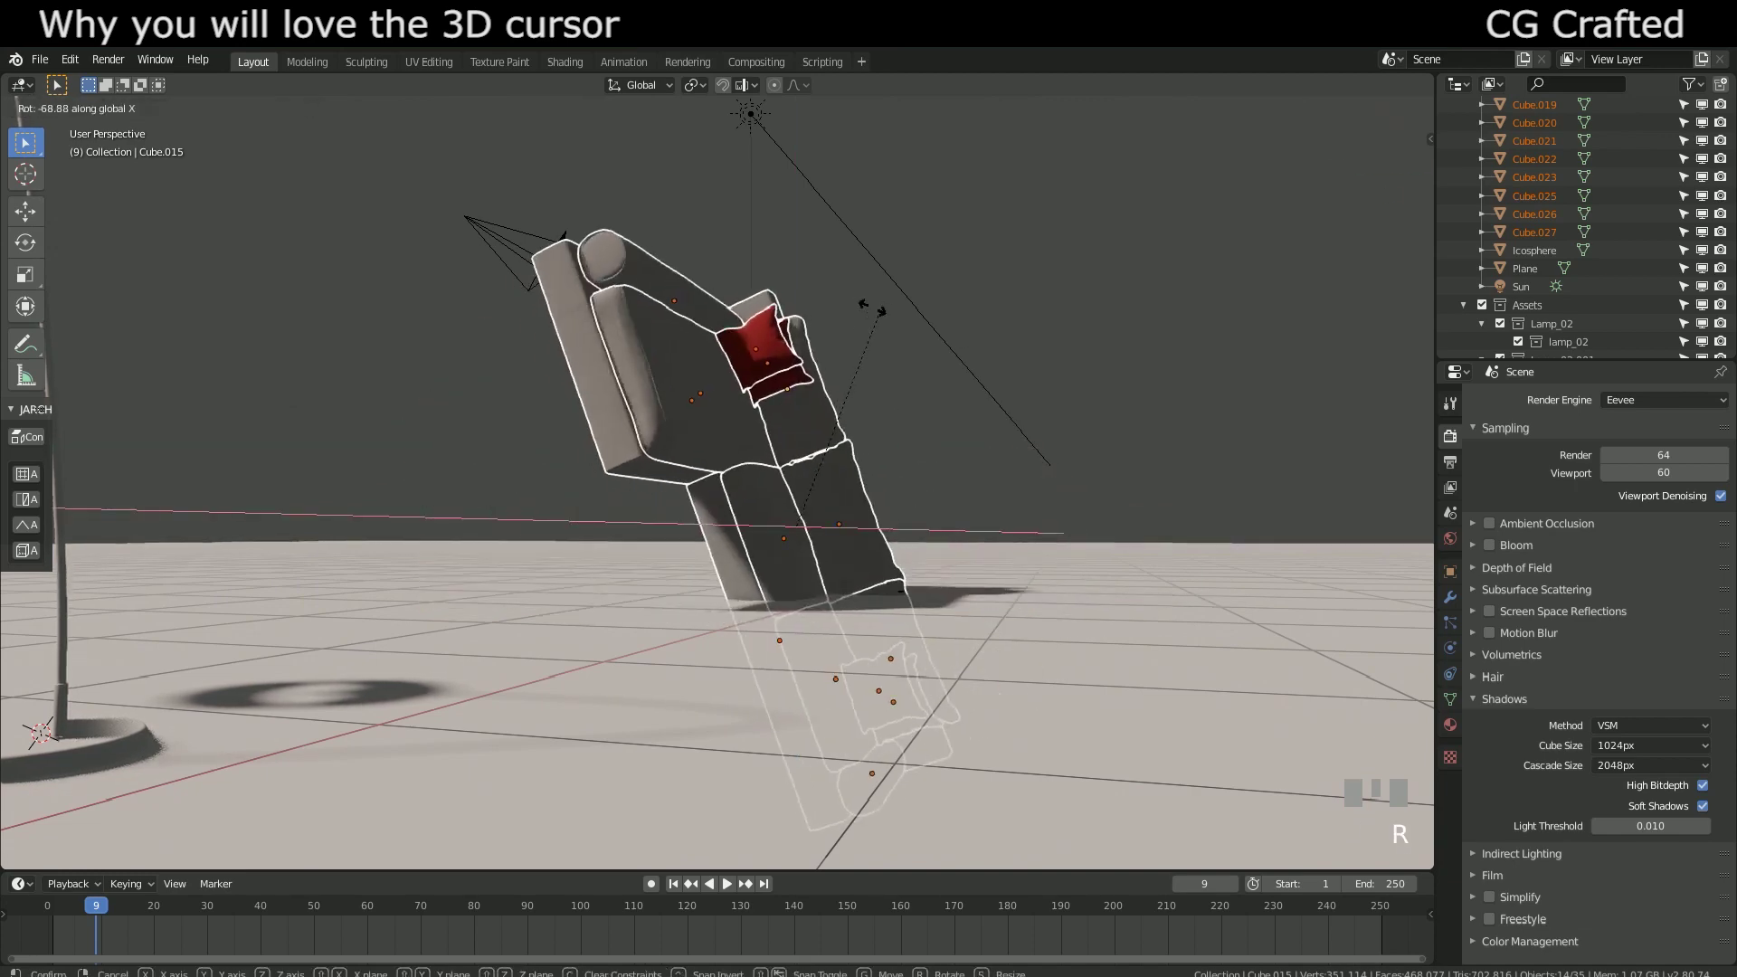
{"action": "key", "text": "Escape"}
Step: Place the 3D cursor at the lower front of the sofa and set all its parts' origins to the 3D cursor
{"action": "right_click", "coordinate": [807, 596], "text": "shift"}
{"action": "right_click", "coordinate": [806, 594]}
{"action": "mouse_move", "coordinate": [806, 595]}
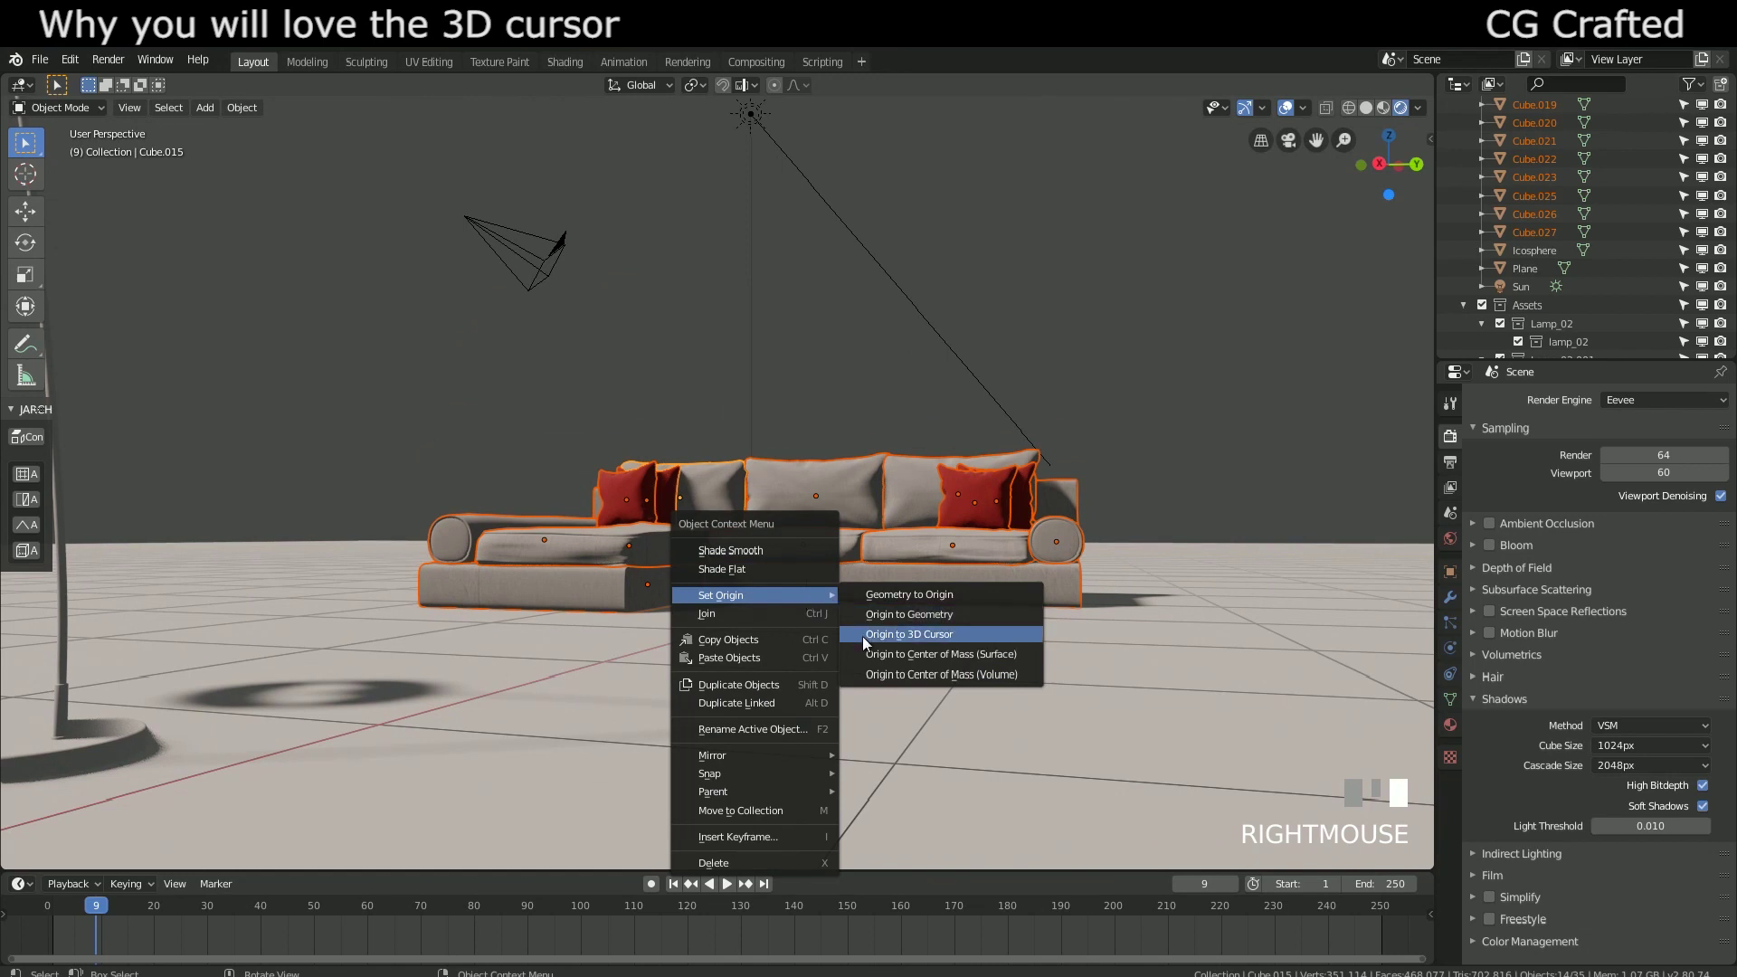
{"action": "left_click", "coordinate": [936, 631]}
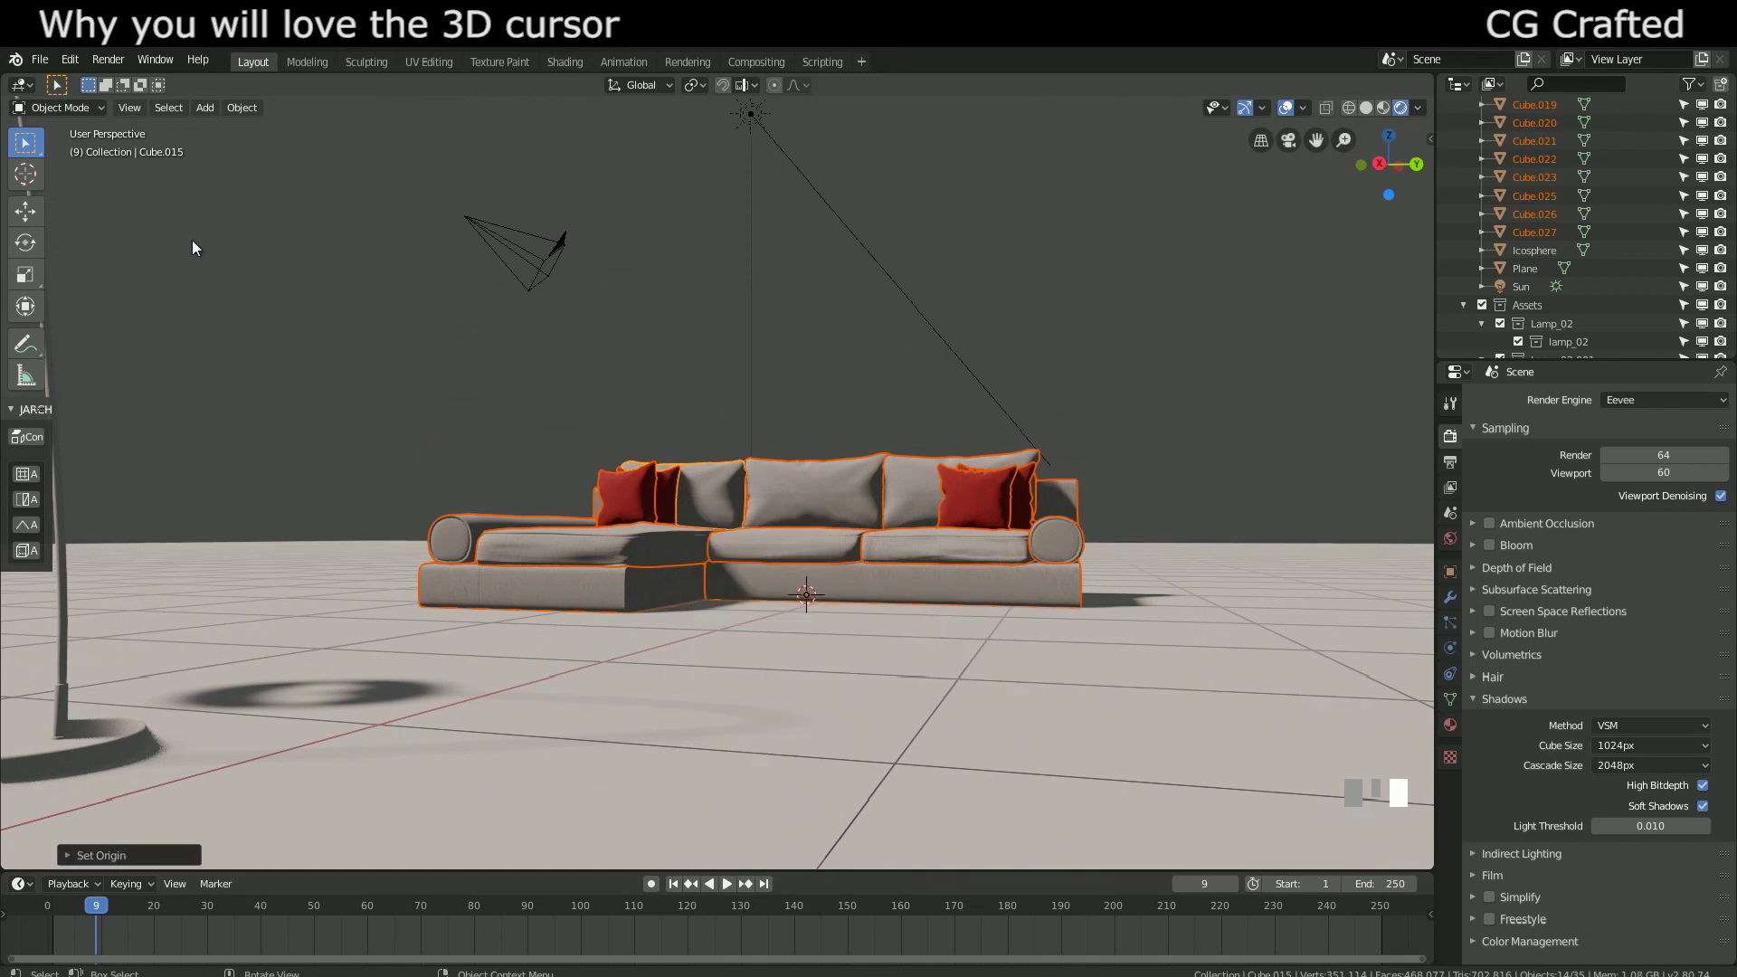
{"action": "key", "text": "r"}
{"action": "key", "text": "Escape"}
Step: Place the 3D cursor at the sofa's bottom edge and set the origins of all sofa parts to the 3D cursor
{"action": "key", "text": "KP_3"}
{"action": "middle_click_drag", "start_coordinate": [534, 474], "coordinate": [623, 535], "text": "shift"}
{"action": "scroll", "coordinate": [500, 663], "scroll_direction": "up", "scroll_amount": 5}
{"action": "middle_click_drag", "start_coordinate": [500, 663], "coordinate": [584, 623], "text": "shift"}
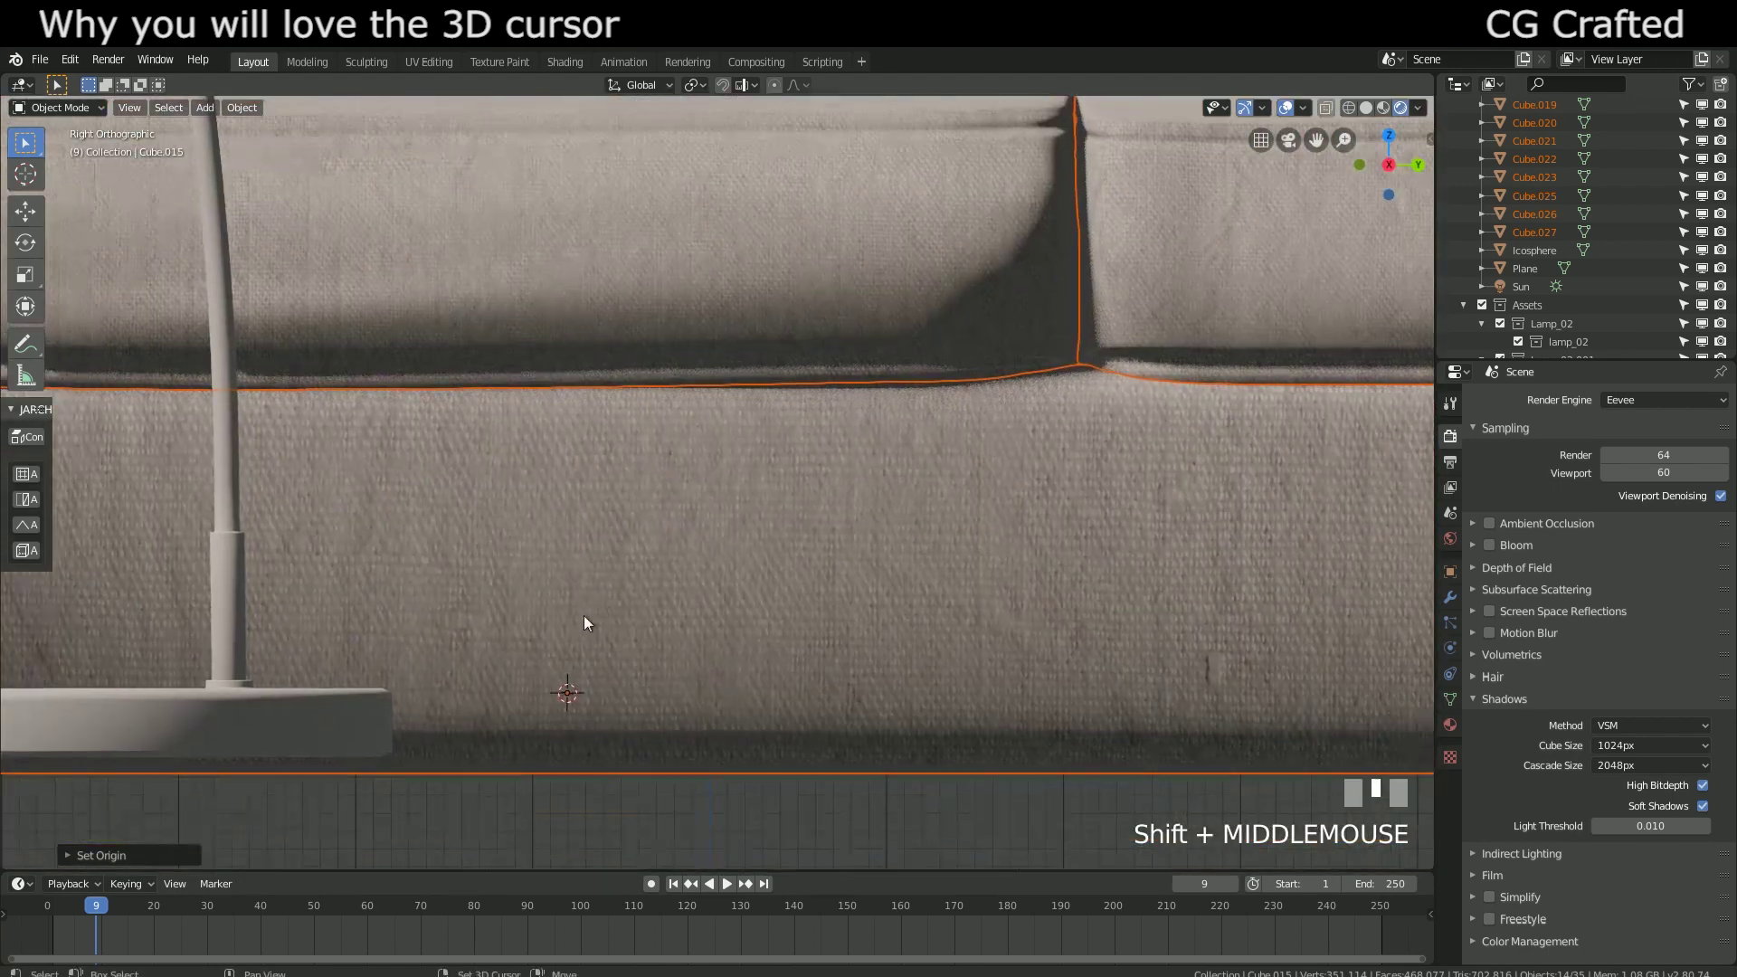
{"action": "right_click", "coordinate": [568, 760]}
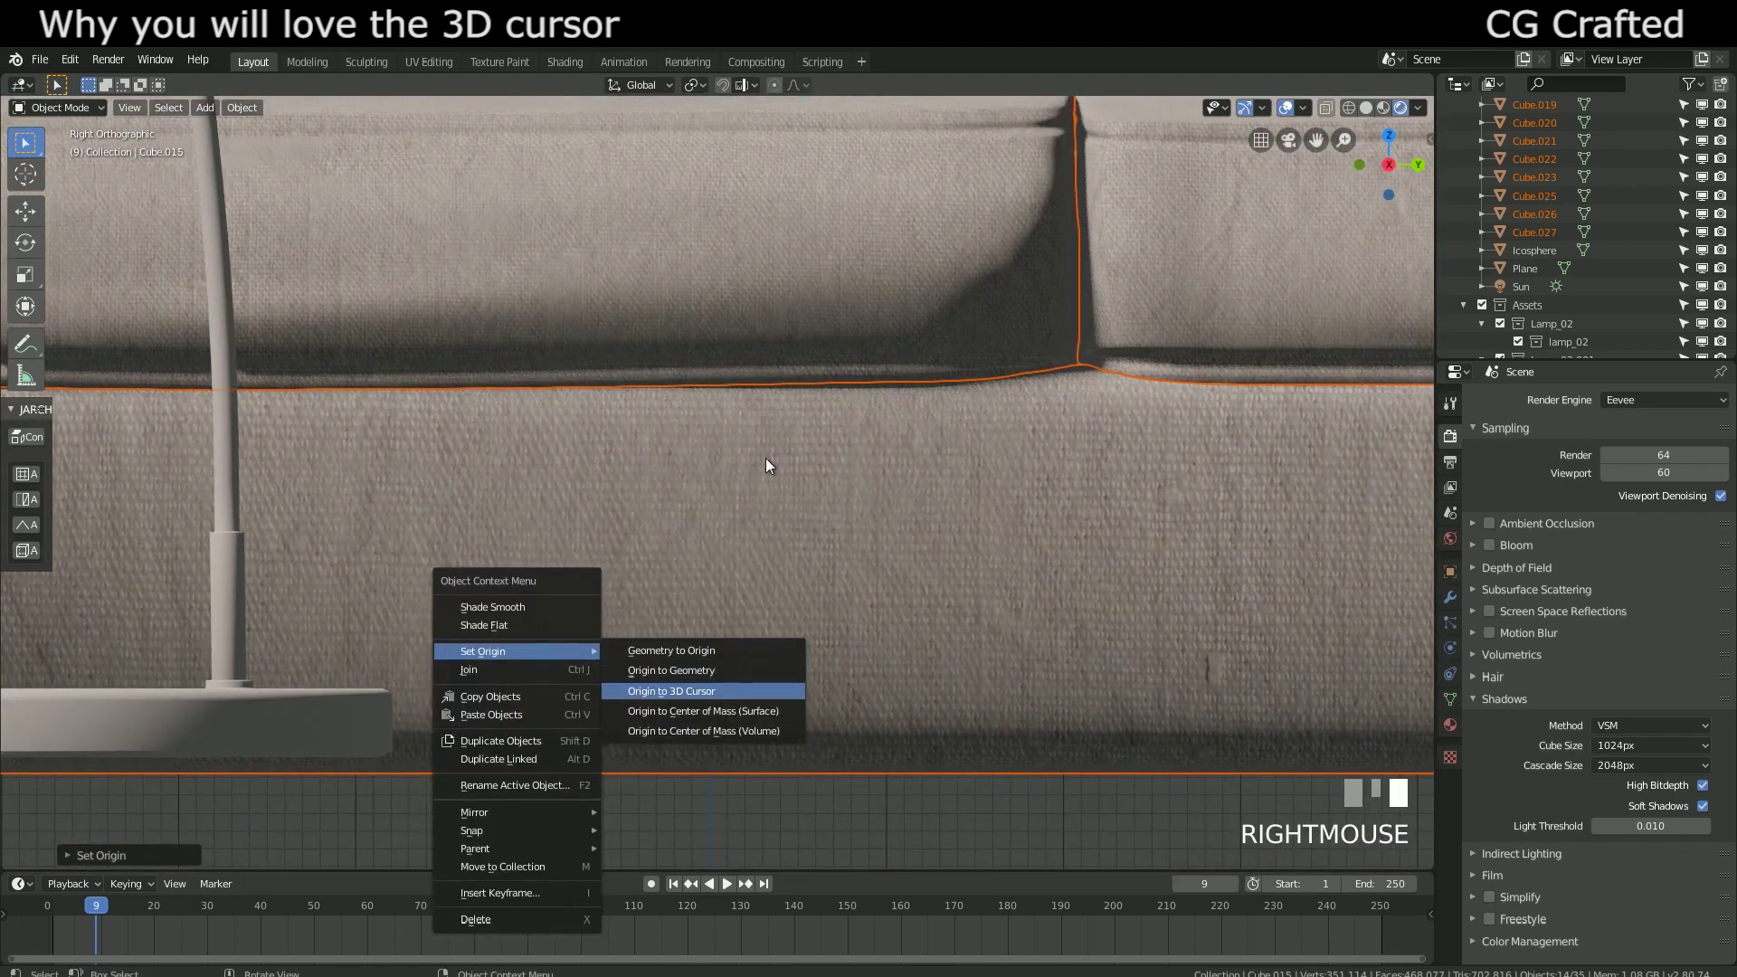
{"action": "middle_click_drag", "start_coordinate": [766, 465], "coordinate": [403, 352]}
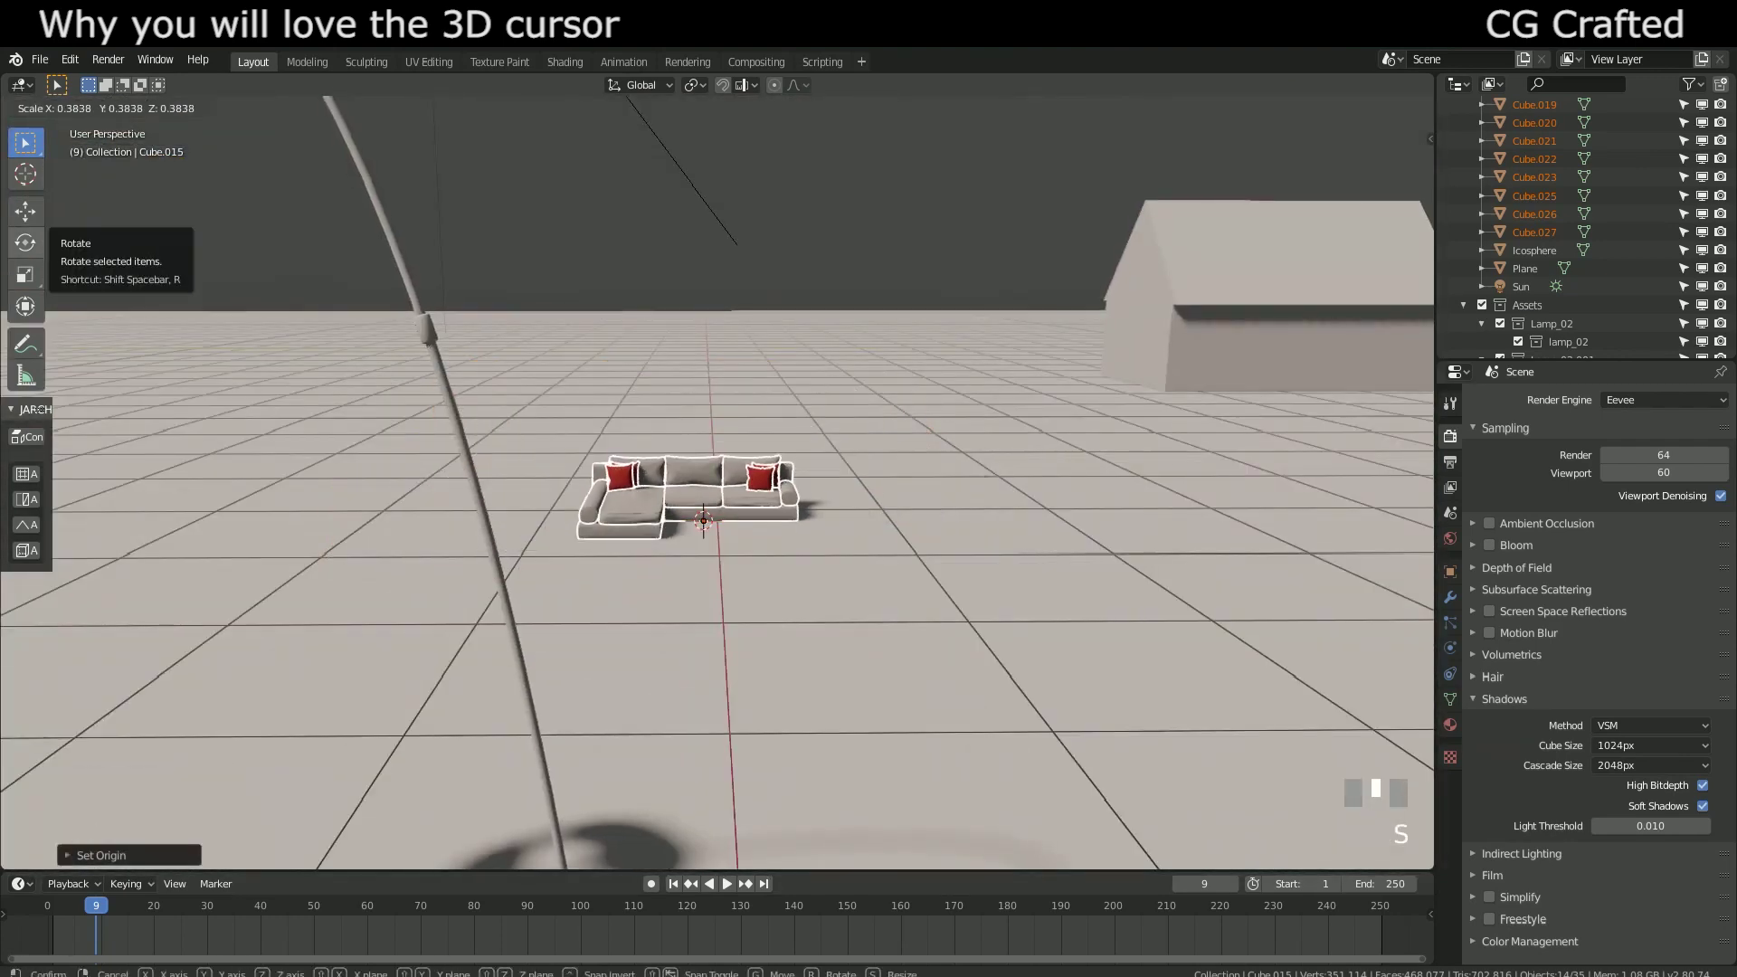
Step: Move the whole sofa about -1.7 m along the global Y axis
{"action": "middle_click_drag", "start_coordinate": [797, 507], "coordinate": [863, 541], "text": "shift"}
{"action": "key", "text": "g"}
{"action": "key", "text": "y"}
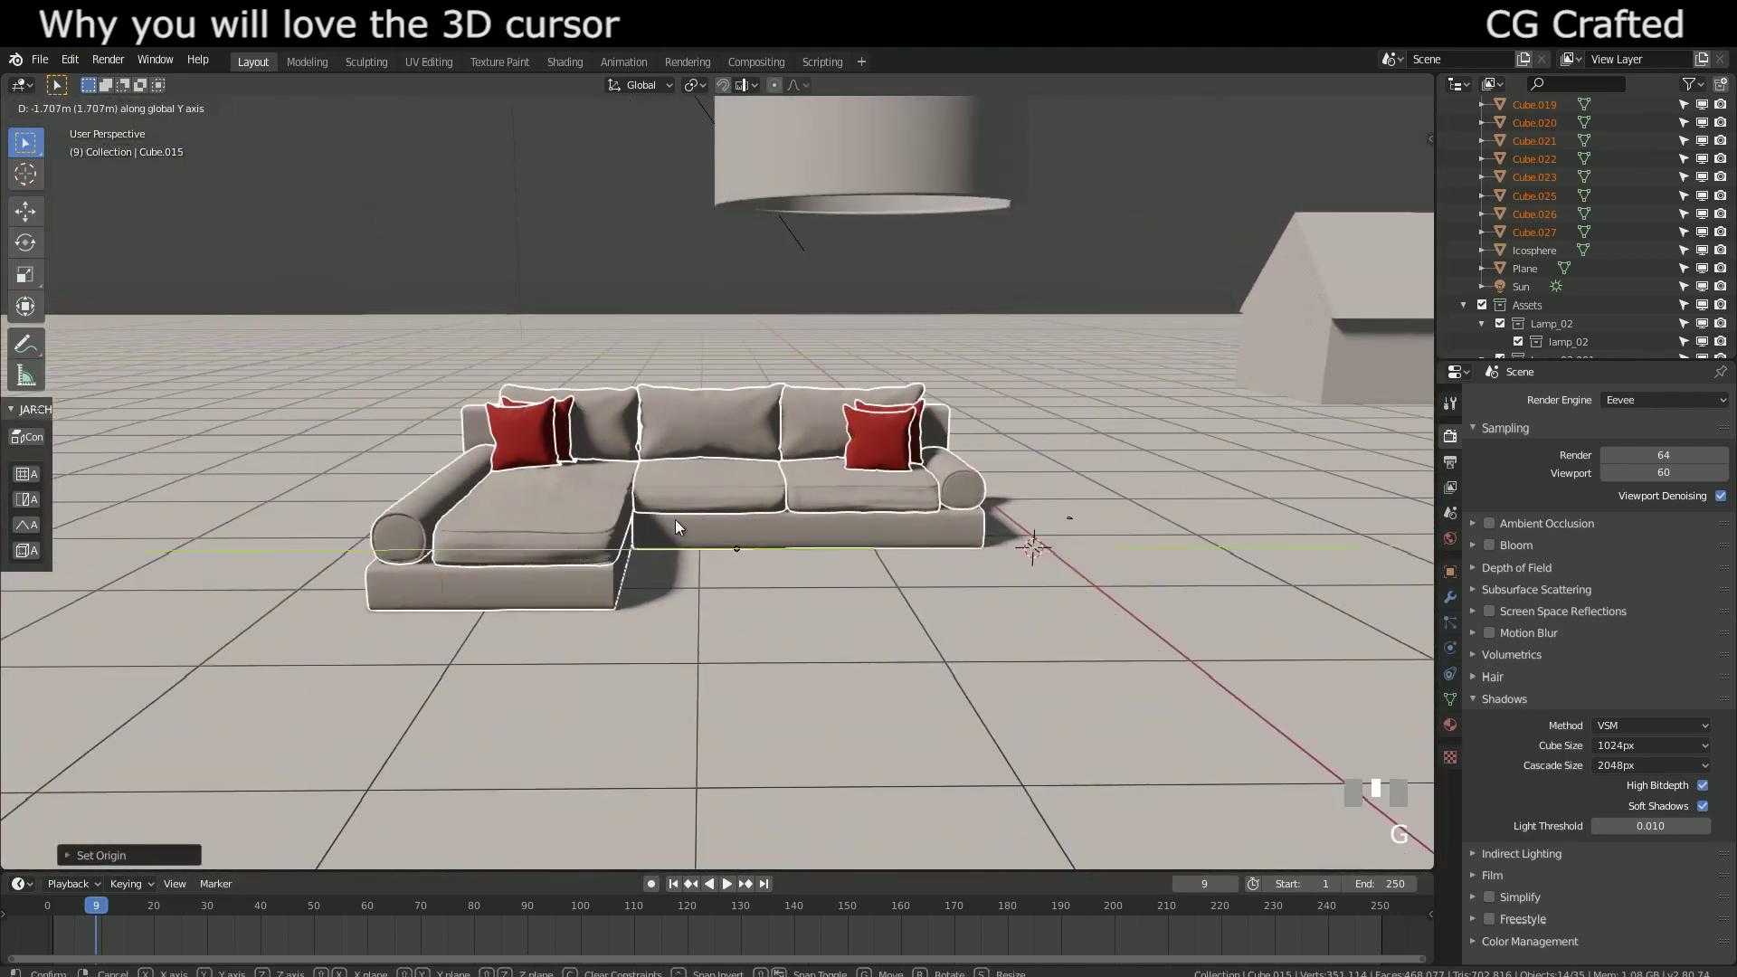
{"action": "left_click", "coordinate": [675, 519]}
Step: Try rotating the sofa about the Y axis and scaling it uniformly from its new origin
{"action": "key", "text": "r"}
{"action": "key", "text": "y"}
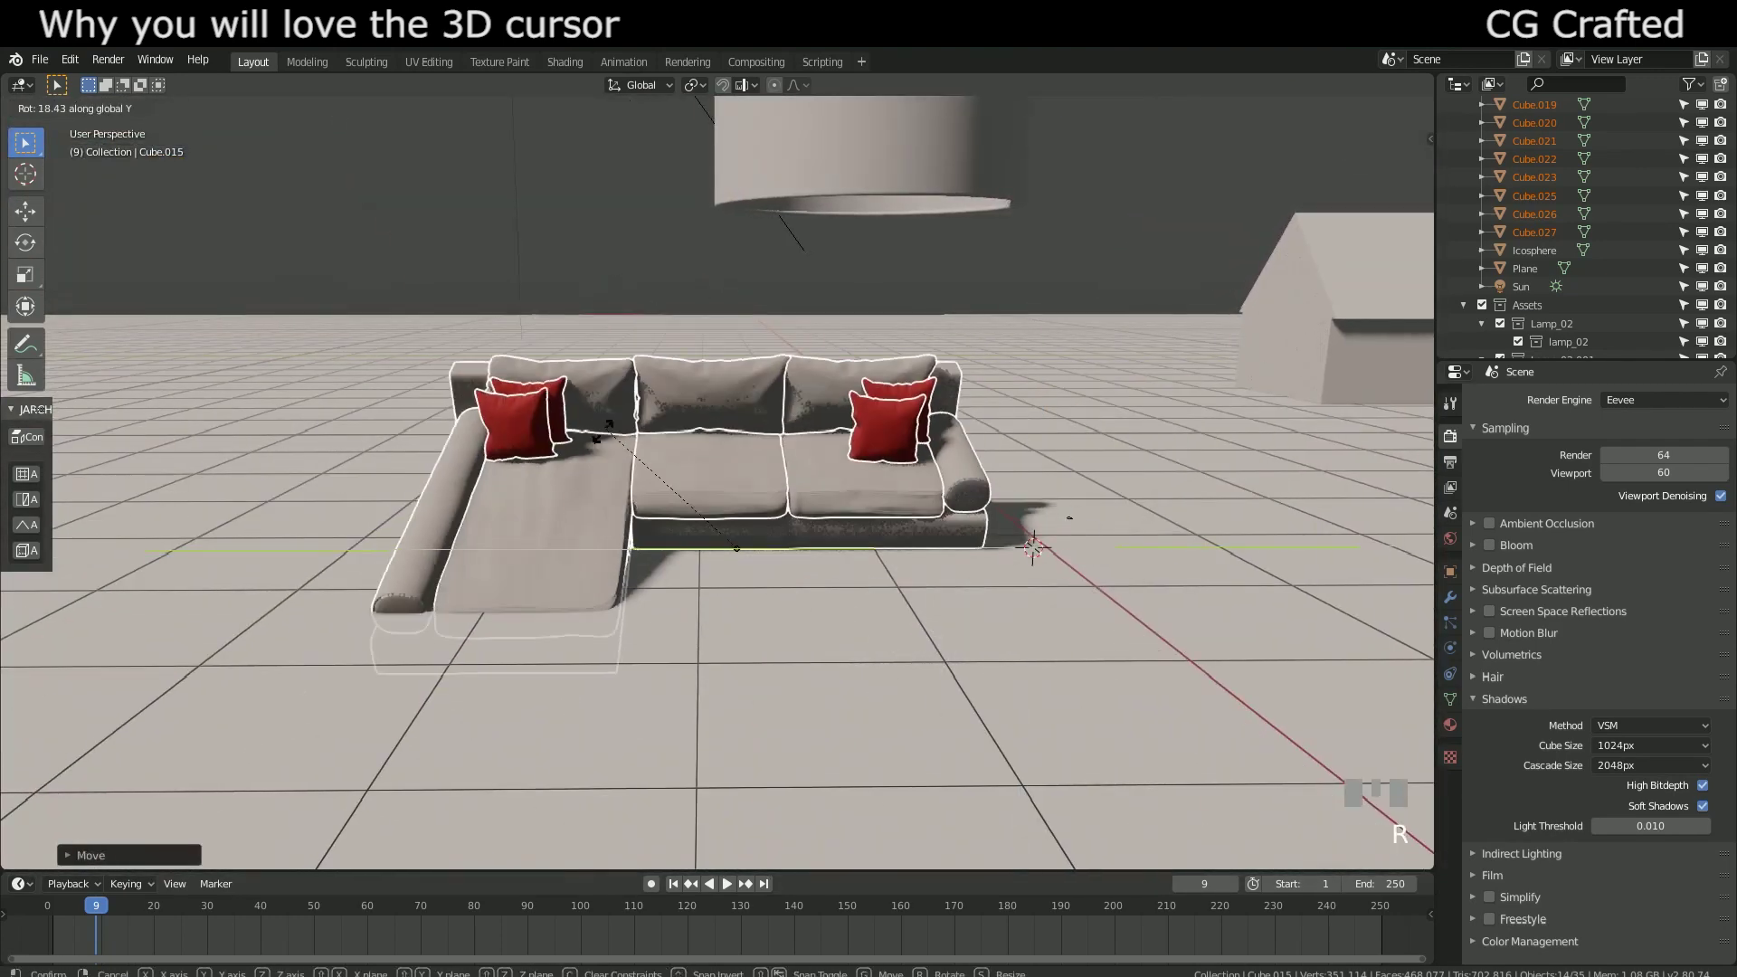
{"action": "right_click", "coordinate": [671, 461]}
{"action": "key", "text": "s"}
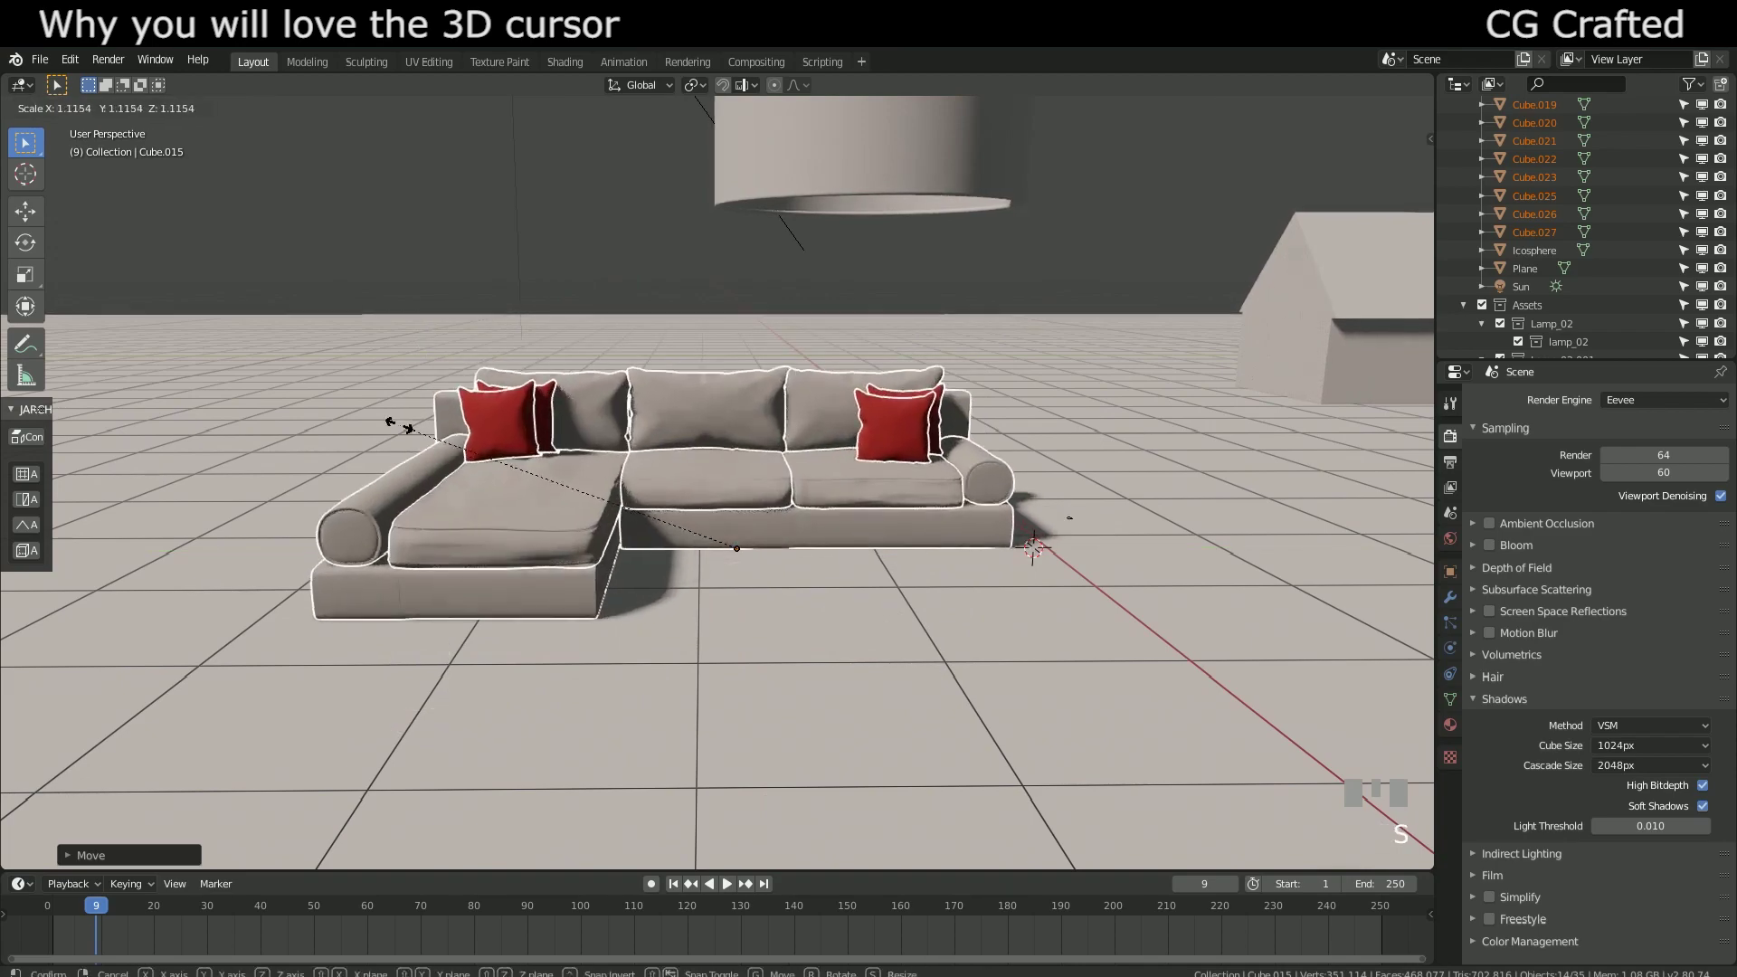
{"action": "key", "text": "Escape"}
Step: Enter vertex editing on a plain house and select the eave corner vertex of its roof
{"action": "scroll", "coordinate": [607, 414], "scroll_direction": "down", "scroll_amount": 5}
{"action": "scroll", "coordinate": [624, 480], "scroll_direction": "up", "scroll_amount": 8}
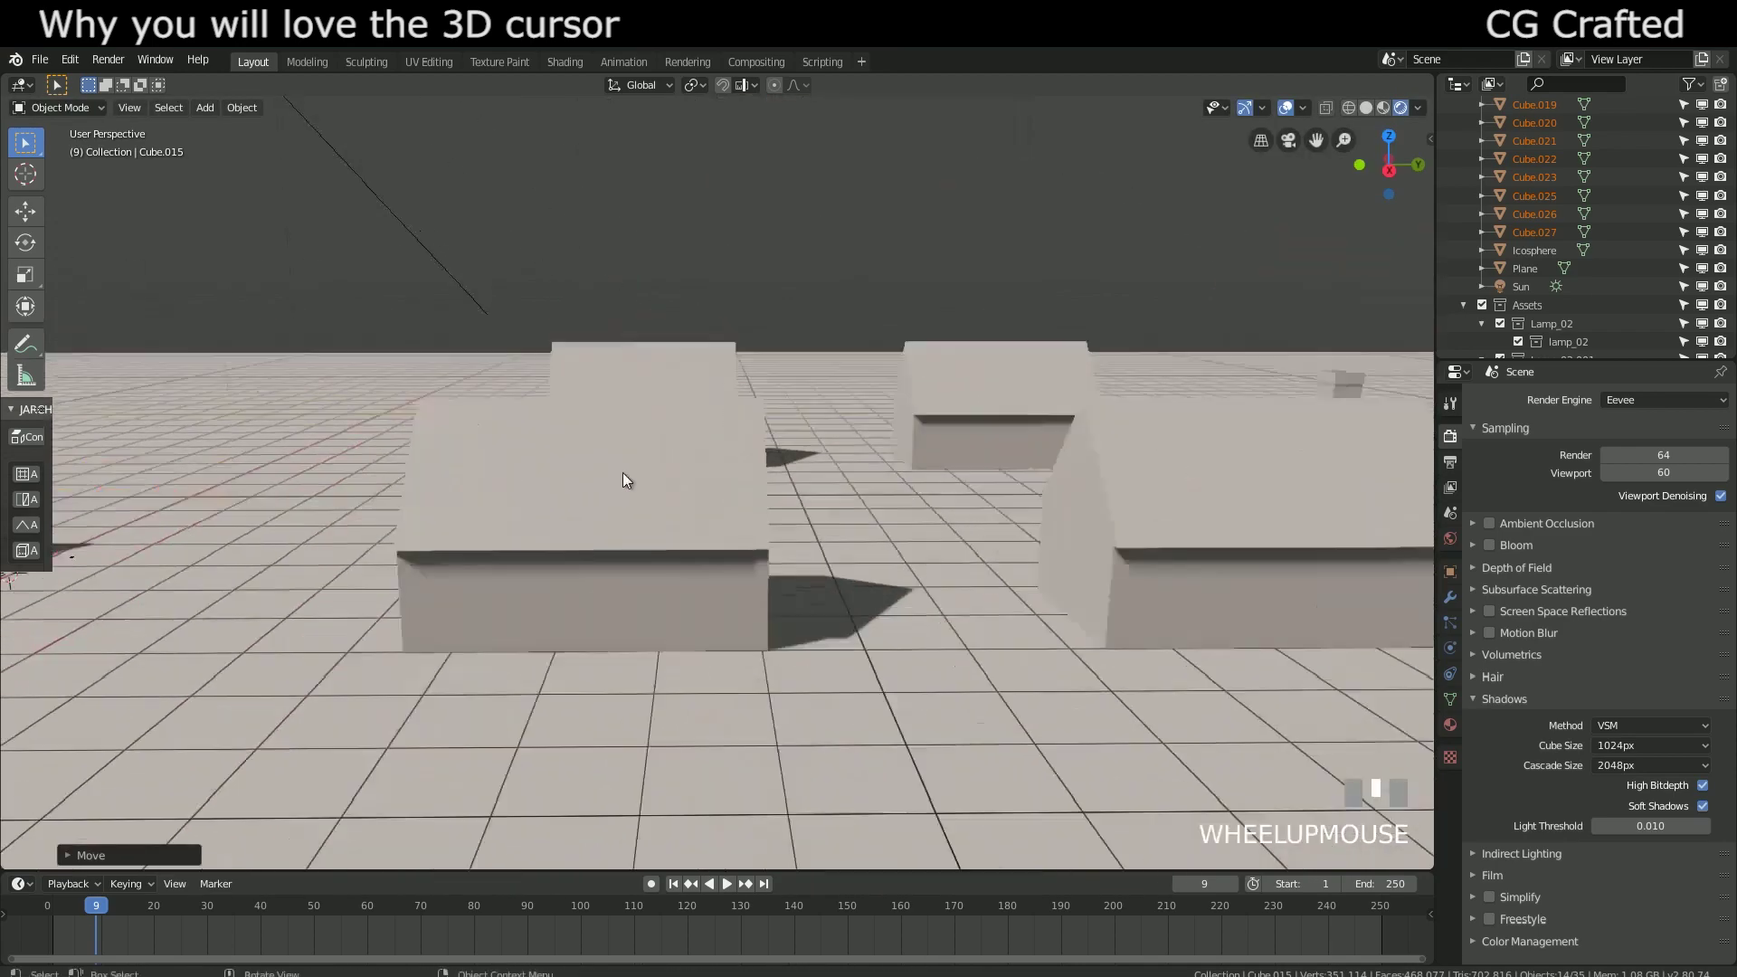
{"action": "left_click", "coordinate": [624, 480]}
{"action": "middle_click_drag", "start_coordinate": [625, 481], "coordinate": [587, 604]}
{"action": "key", "text": "Tab"}
{"action": "key", "text": "1"}
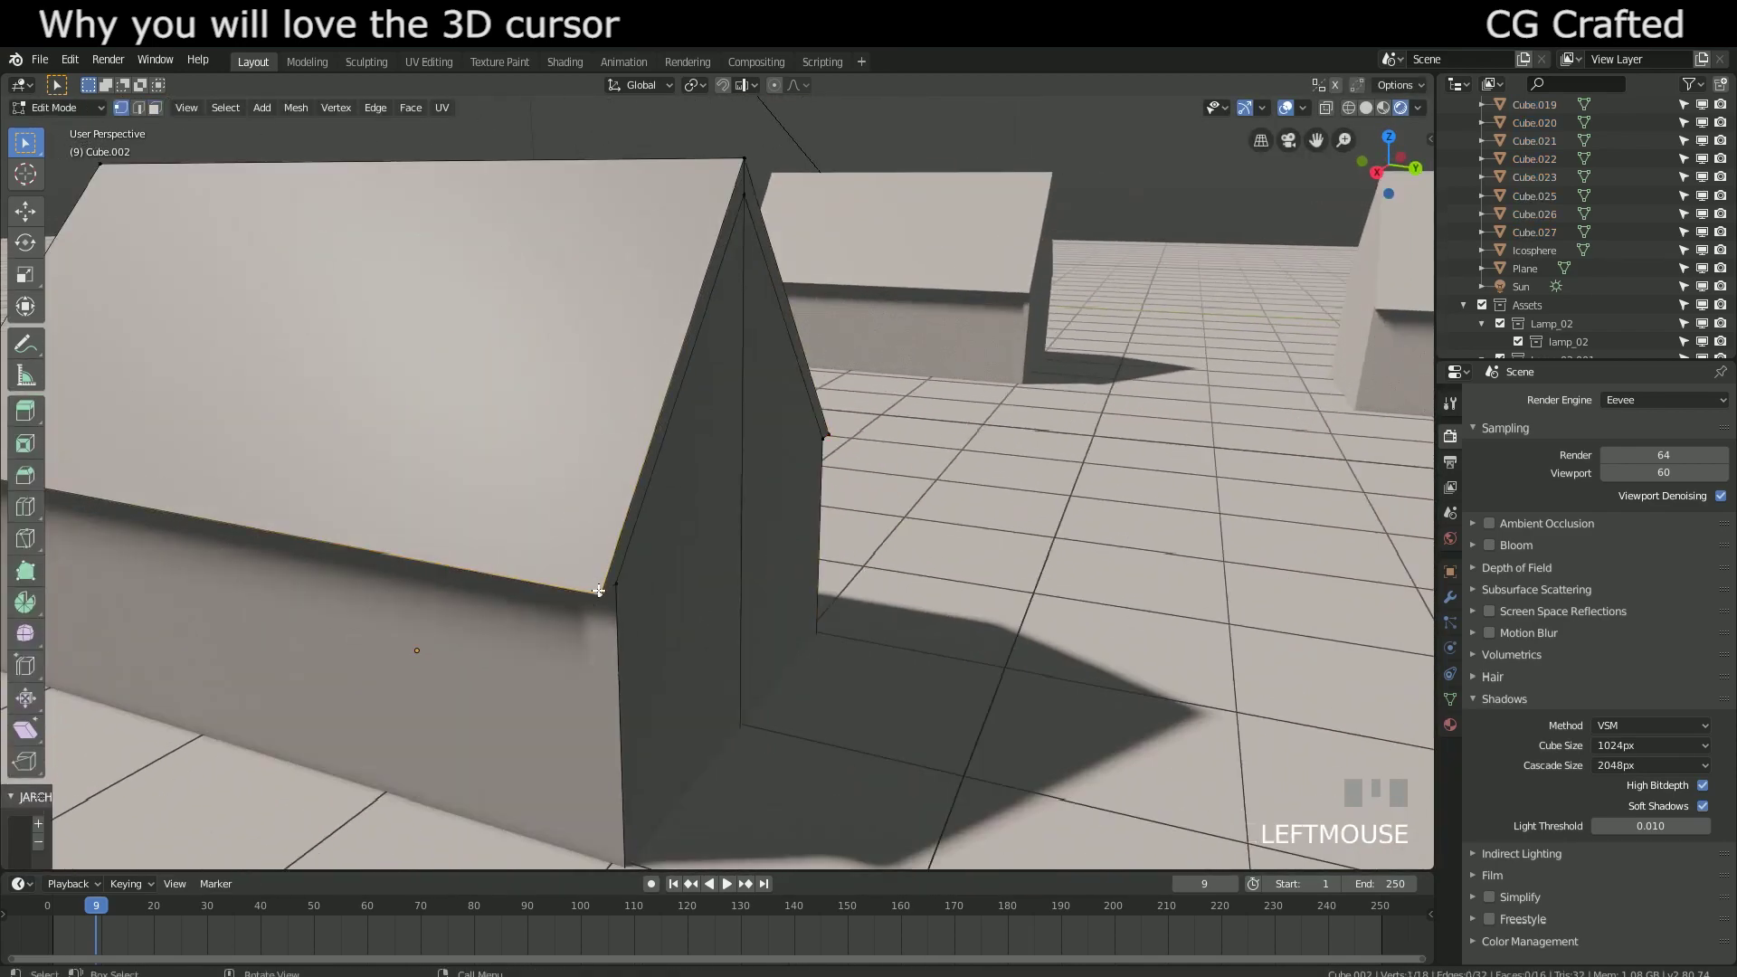
{"action": "left_click", "coordinate": [296, 107]}
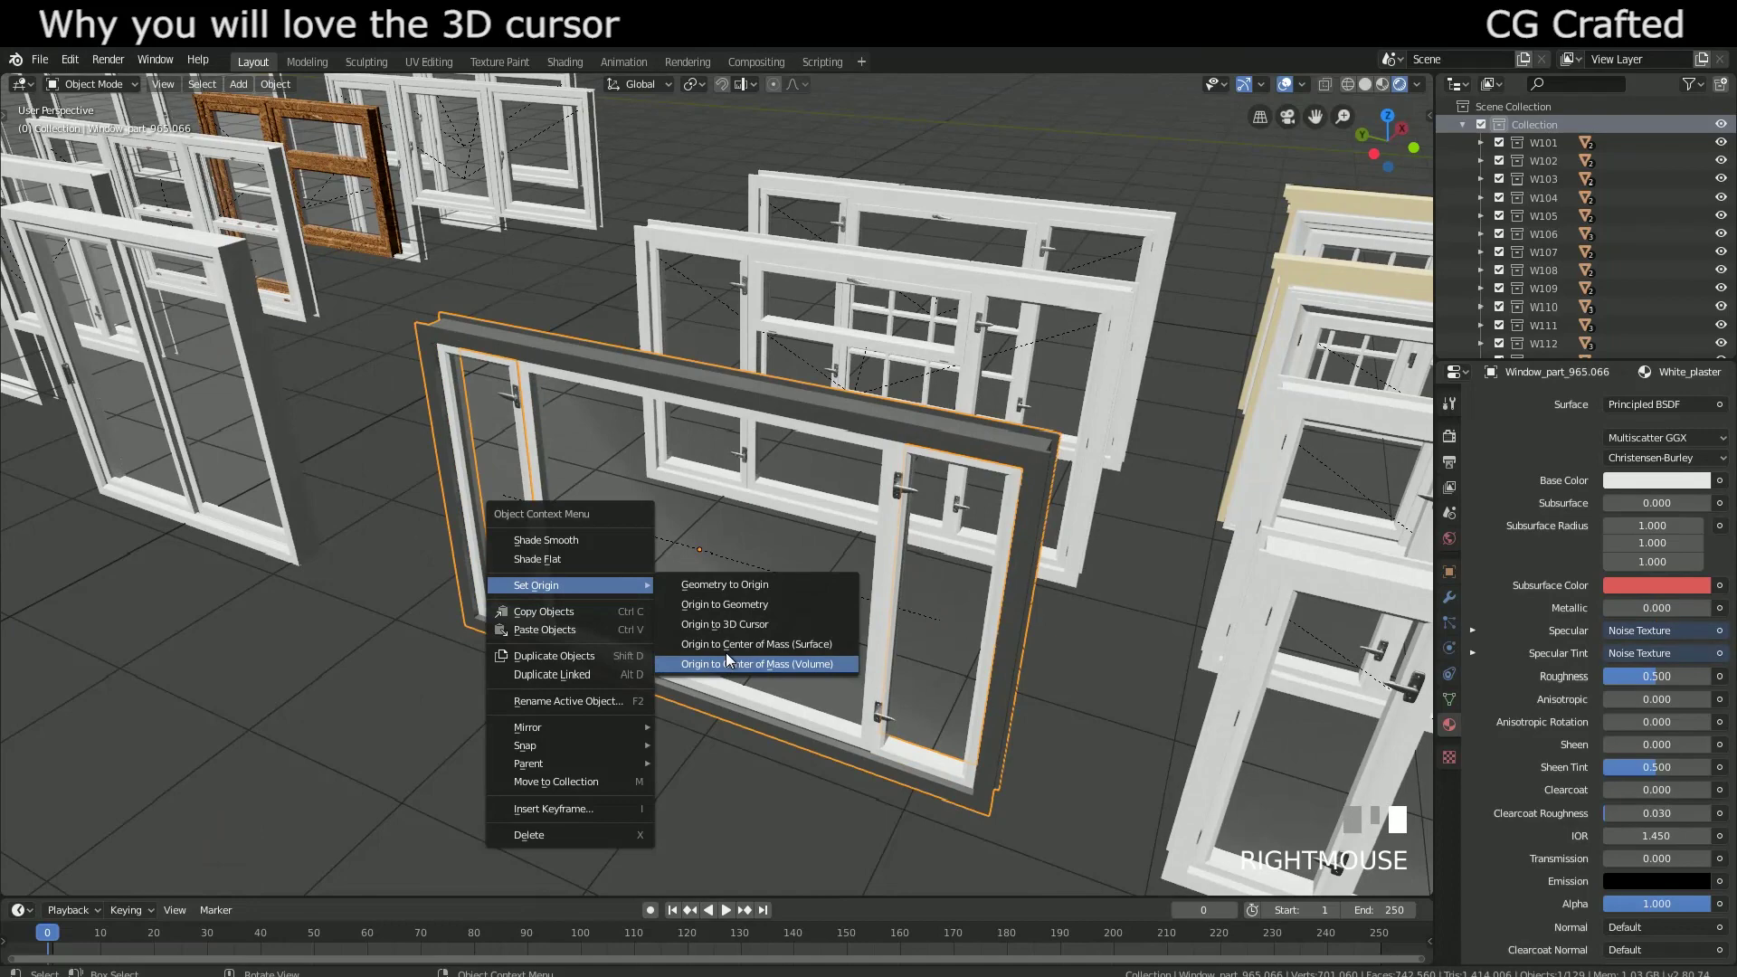
Step: Set the dark-framed window parts' origins to Center of Mass (Volume) and try rotating its right casement about Z
{"action": "left_click", "coordinate": [726, 653]}
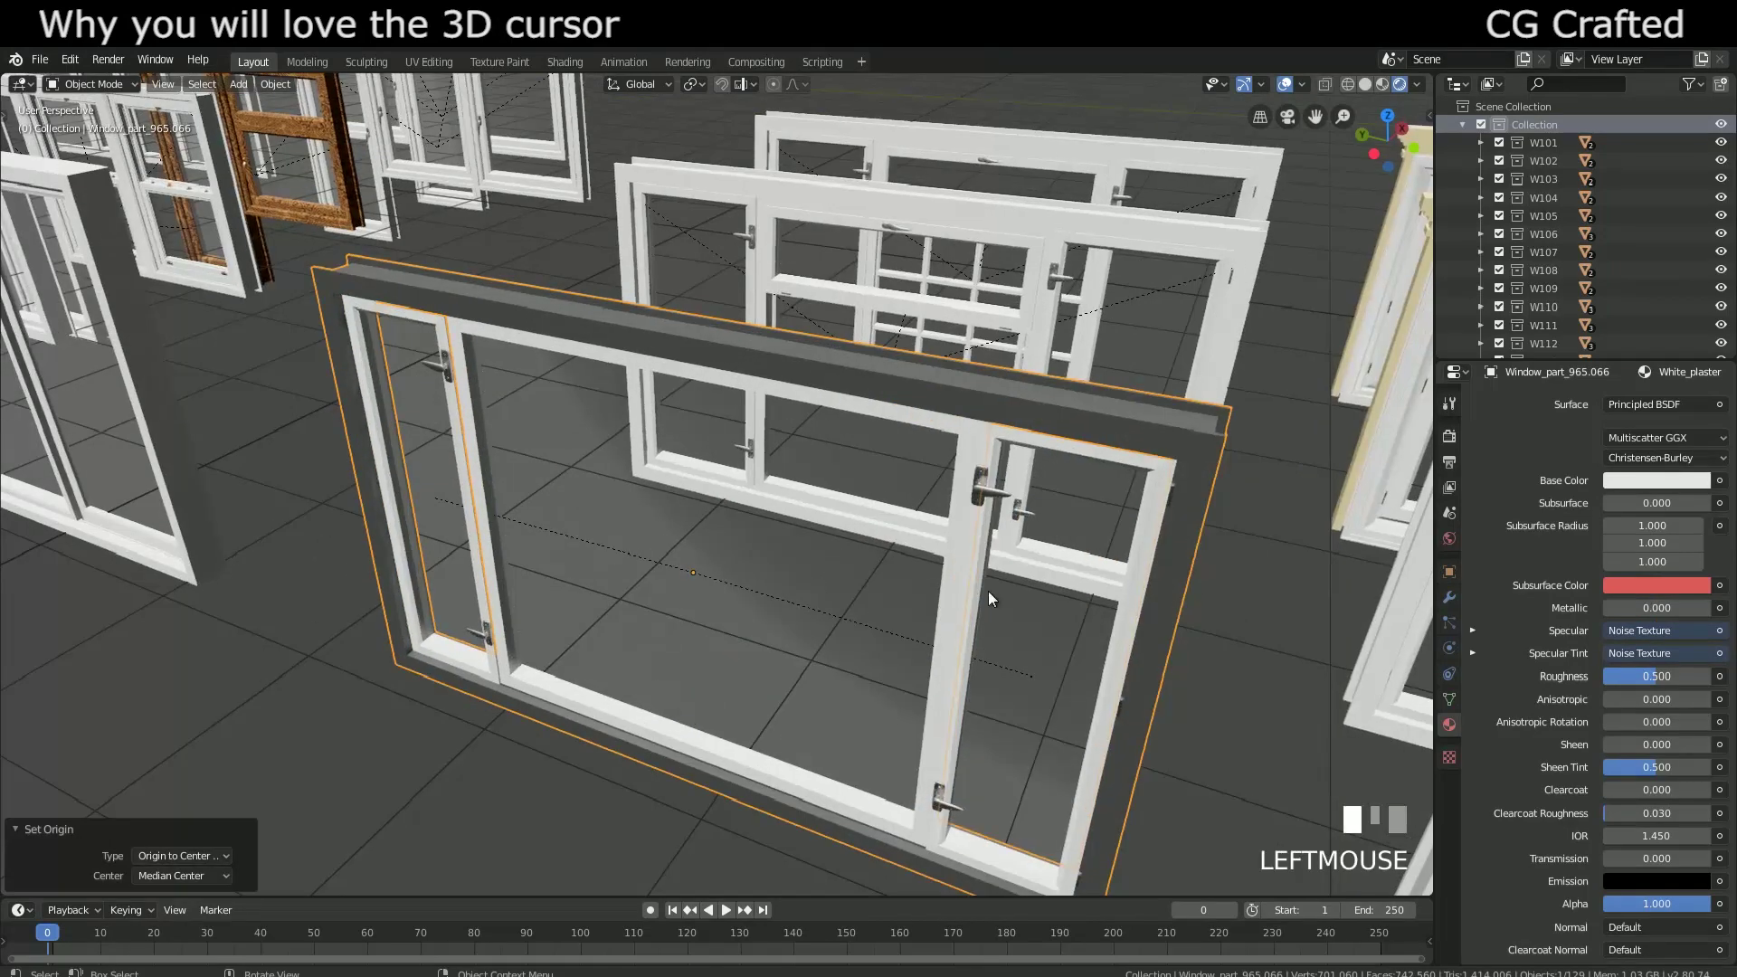
{"action": "left_click", "coordinate": [989, 595]}
{"action": "key", "text": "r"}
{"action": "key", "text": "z"}
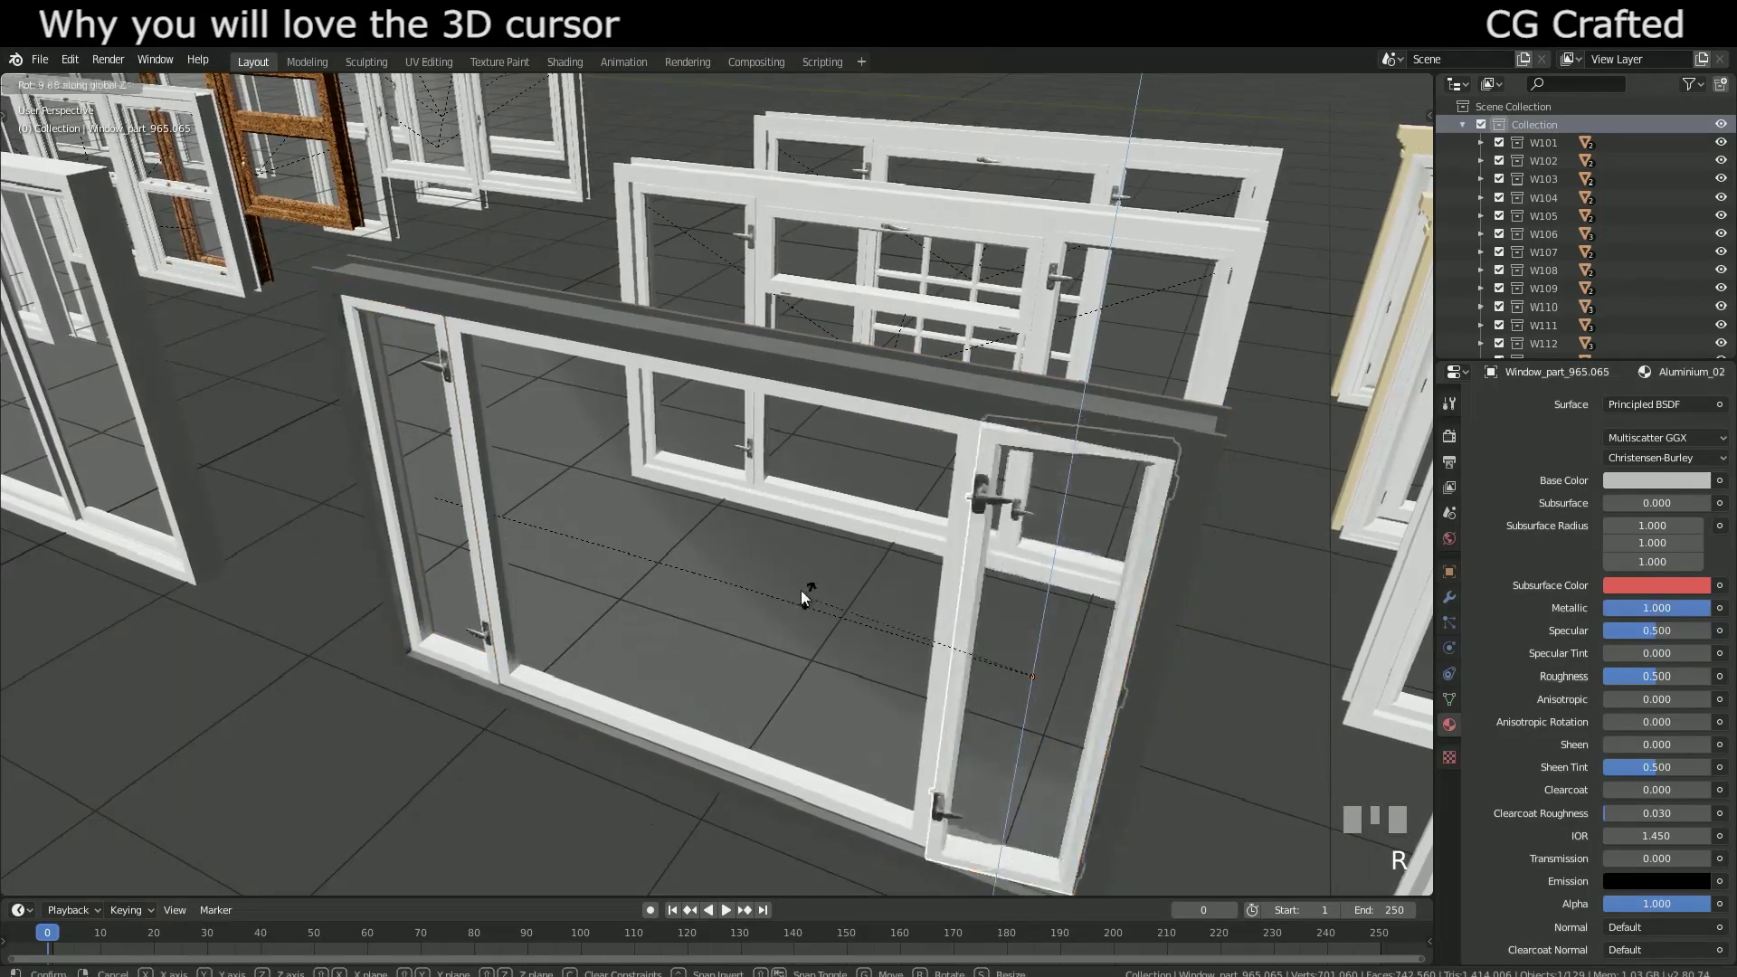
{"action": "right_click", "coordinate": [814, 570]}
{"action": "left_click", "coordinate": [806, 493], "text": "shift"}
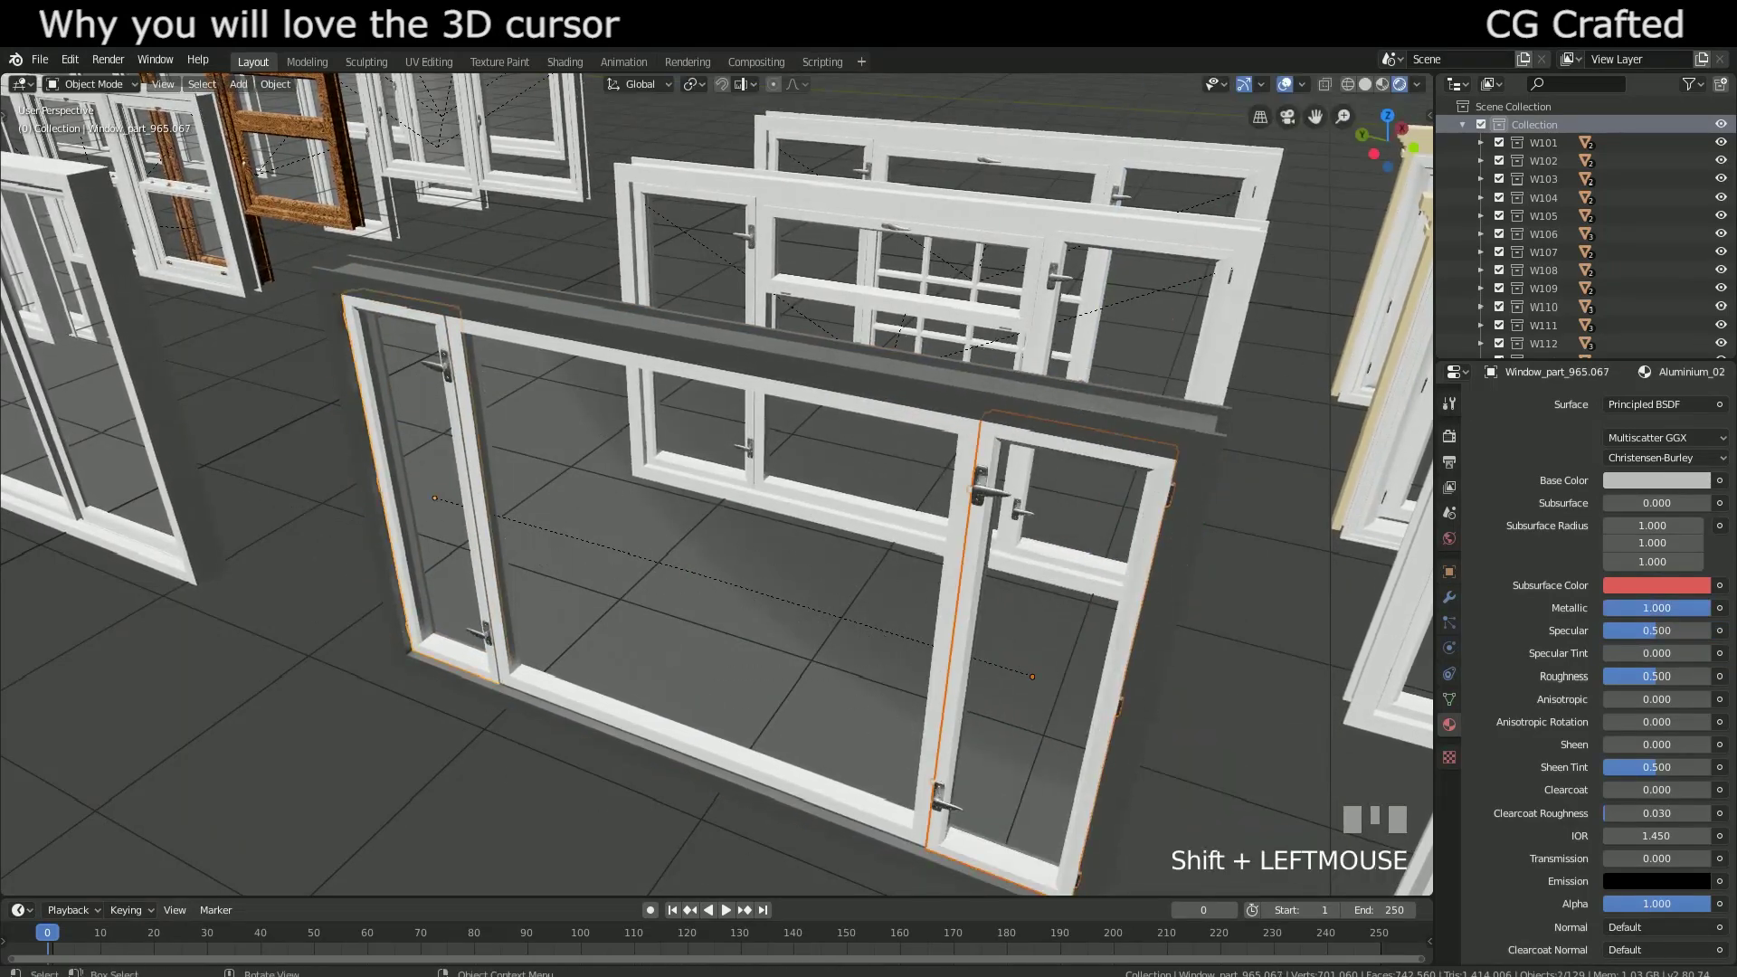
{"action": "key", "text": "Escape"}
Step: Place the 3D cursor on the right casement's upper hinge and set the pivot point to 3D Cursor
{"action": "scroll", "coordinate": [1053, 503], "scroll_direction": "up", "scroll_amount": 3}
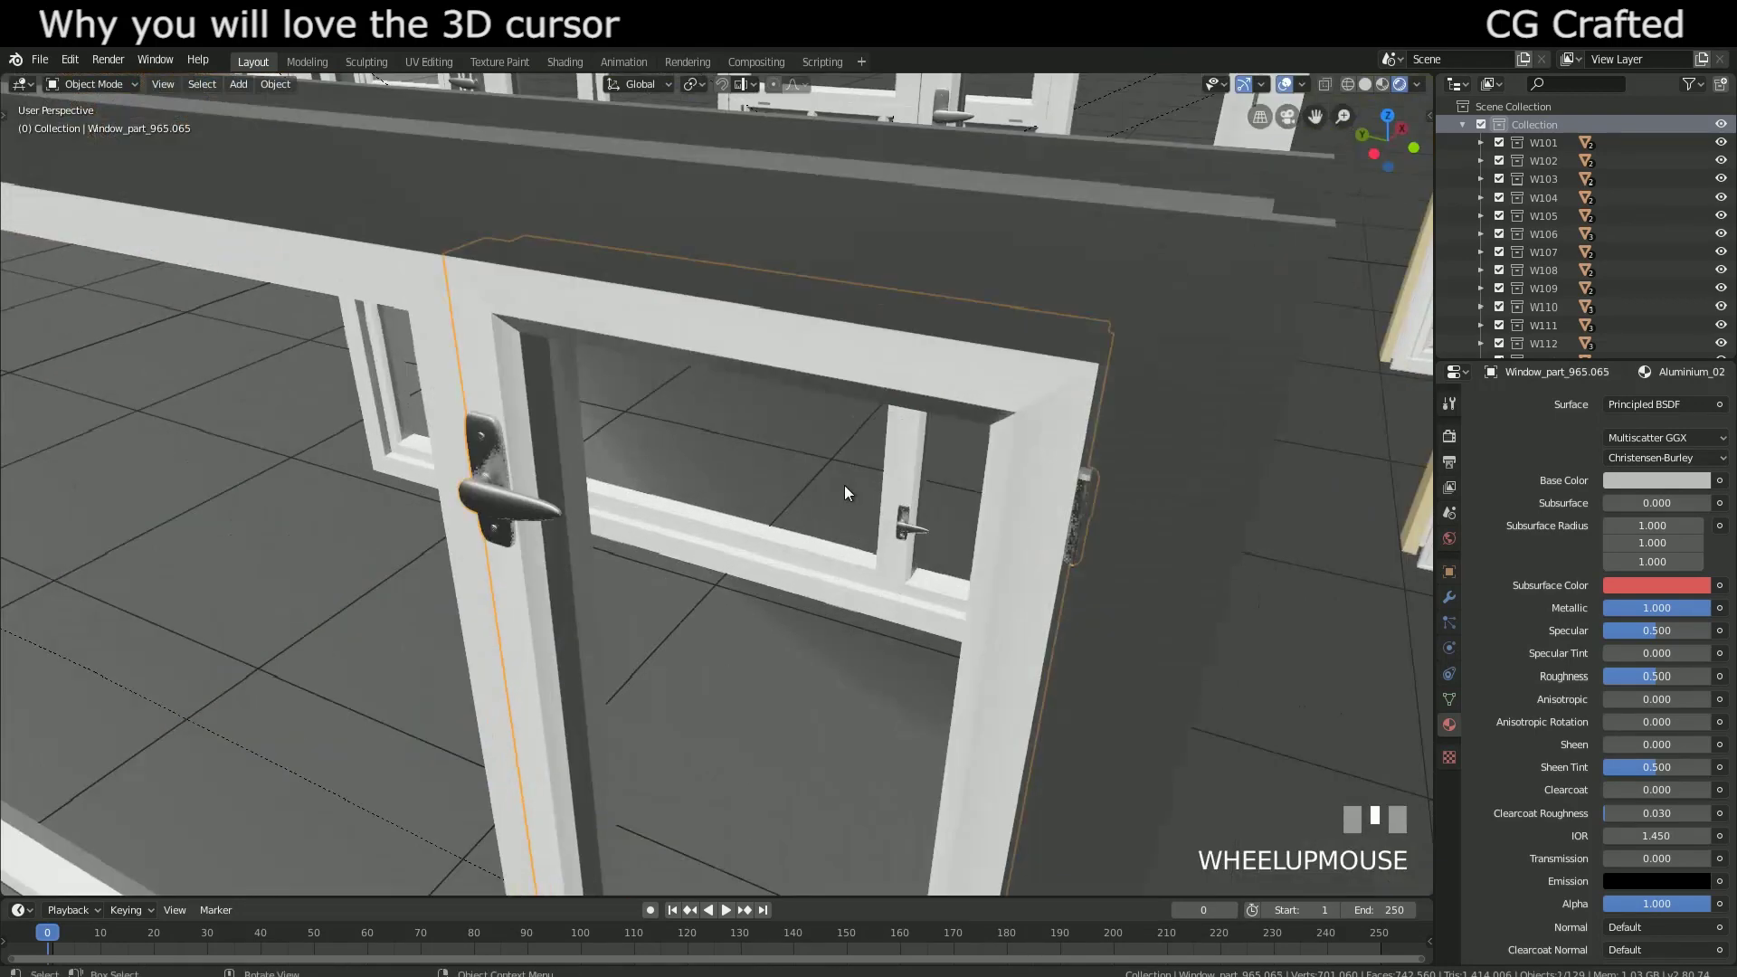
{"action": "right_click", "coordinate": [1082, 475], "text": "shift"}
{"action": "scroll", "coordinate": [342, 138], "scroll_direction": "down", "scroll_amount": 4}
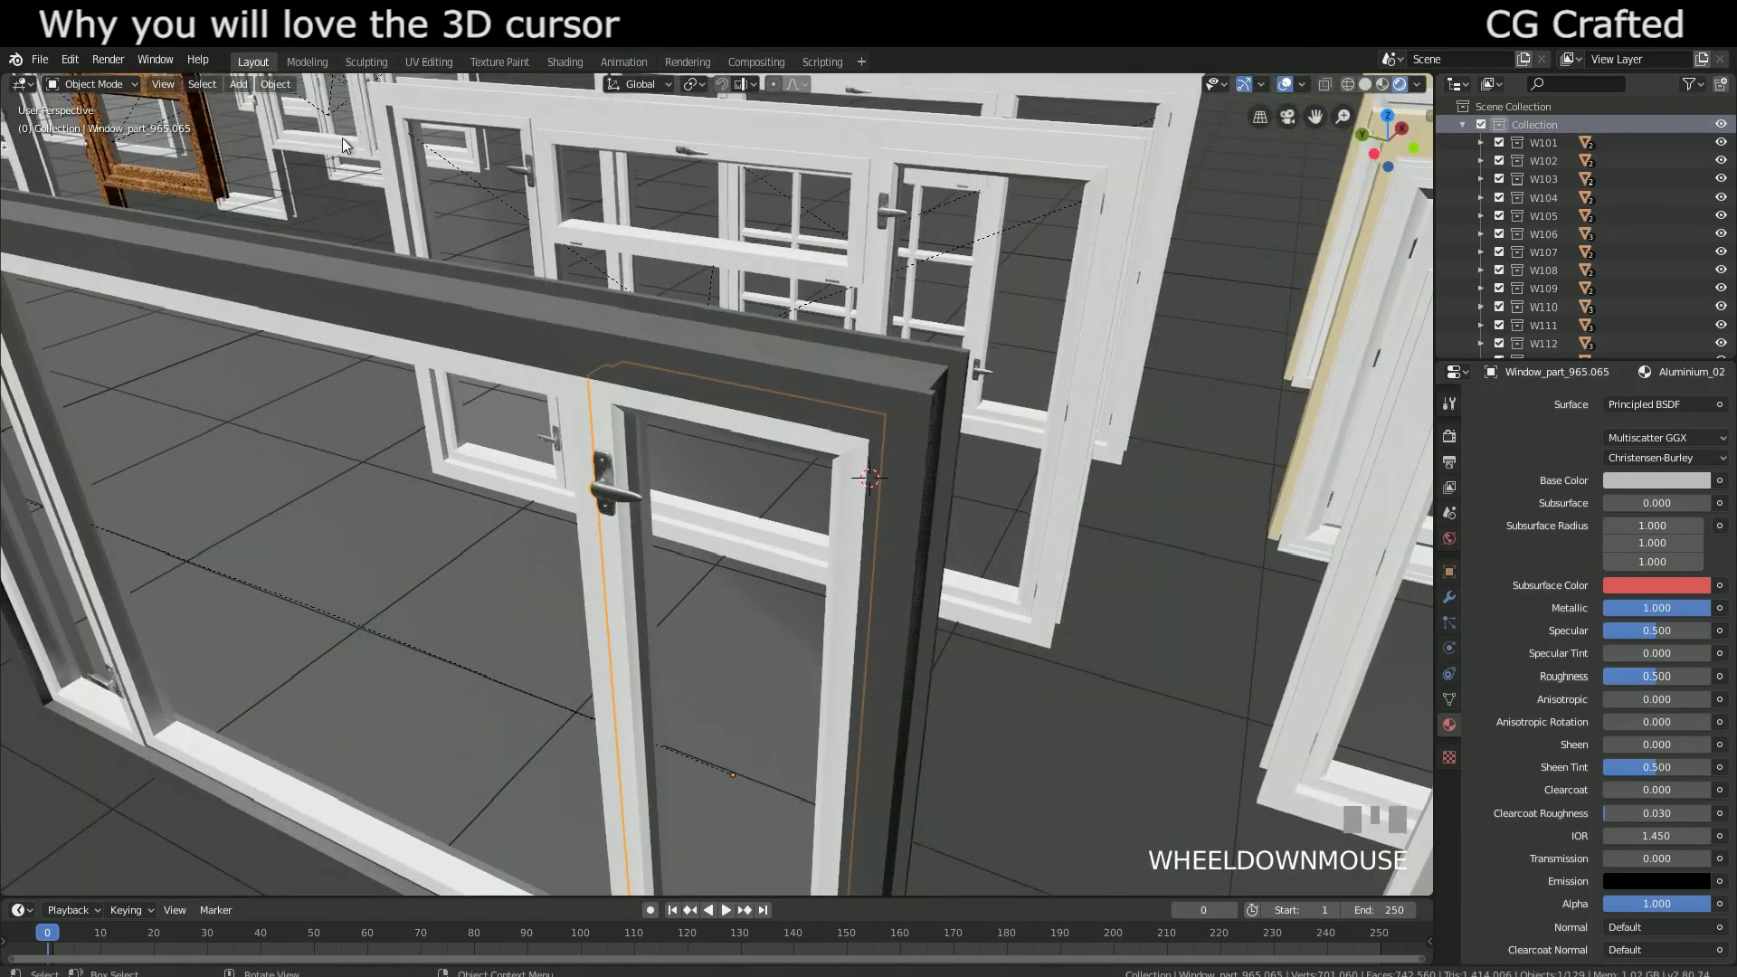
{"action": "left_click", "coordinate": [693, 85]}
{"action": "left_click", "coordinate": [687, 155]}
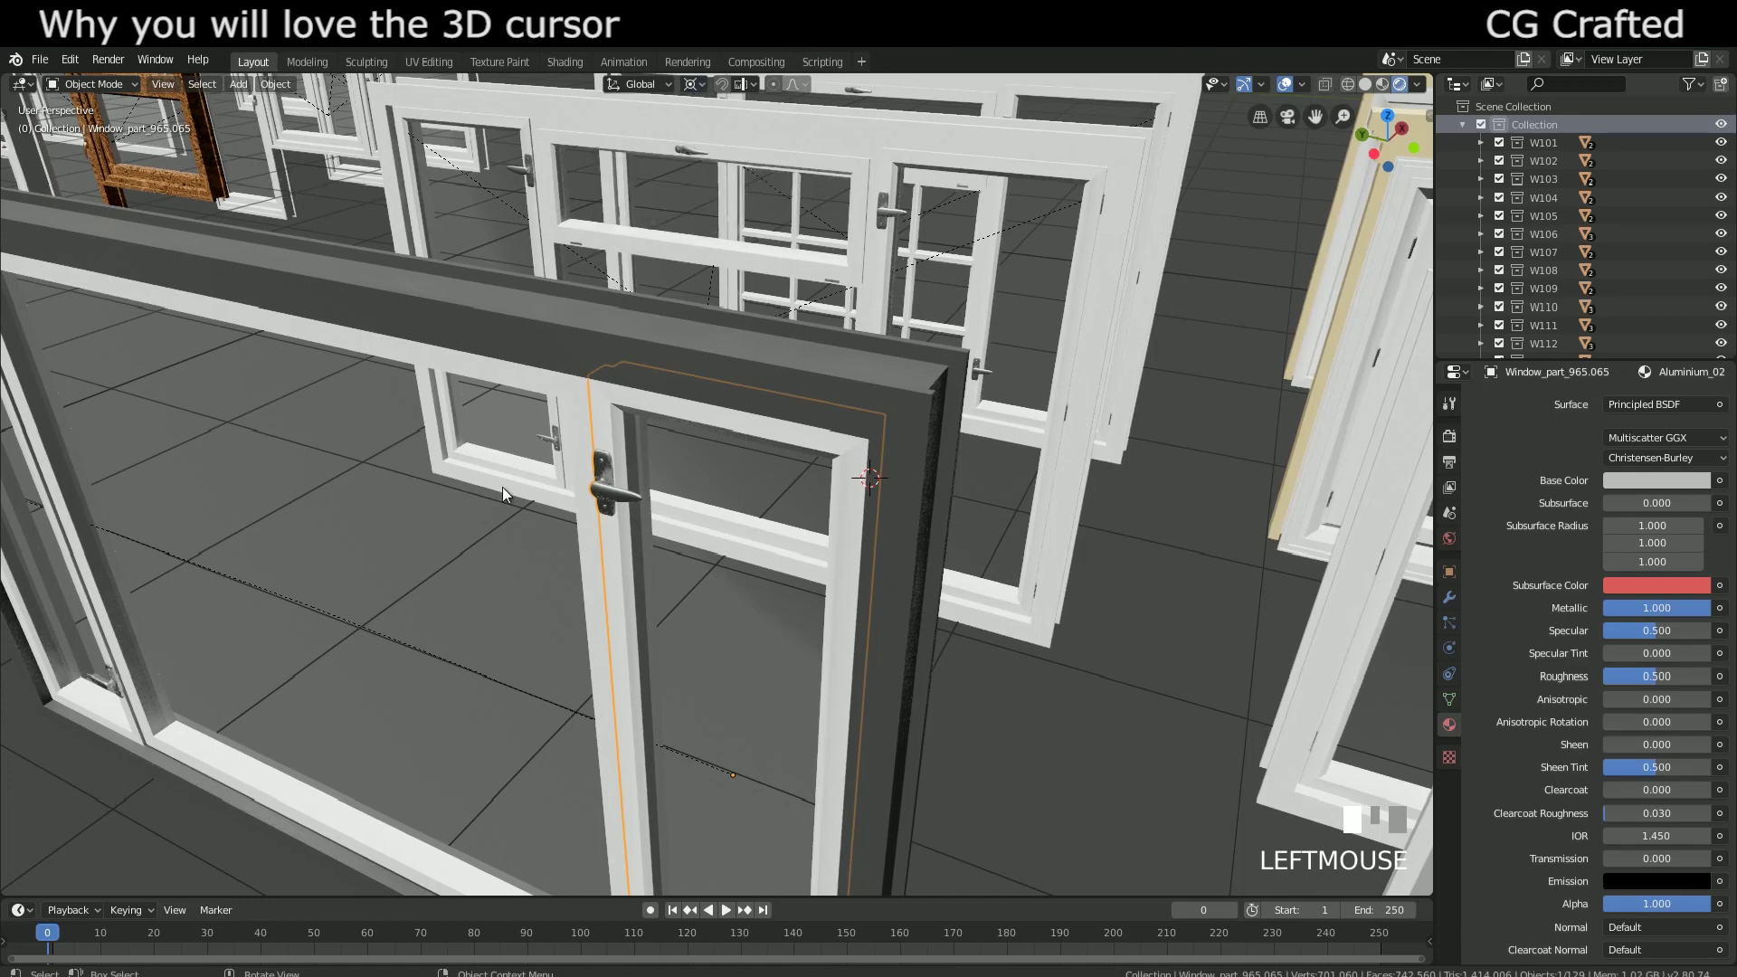
Step: Swing the right casement open about the global Z axis, pivoting around the 3D cursor at its hinge
{"action": "middle_click_drag", "start_coordinate": [502, 487], "coordinate": [523, 427], "text": "shift"}
{"action": "key", "text": "r"}
{"action": "key", "text": "z"}
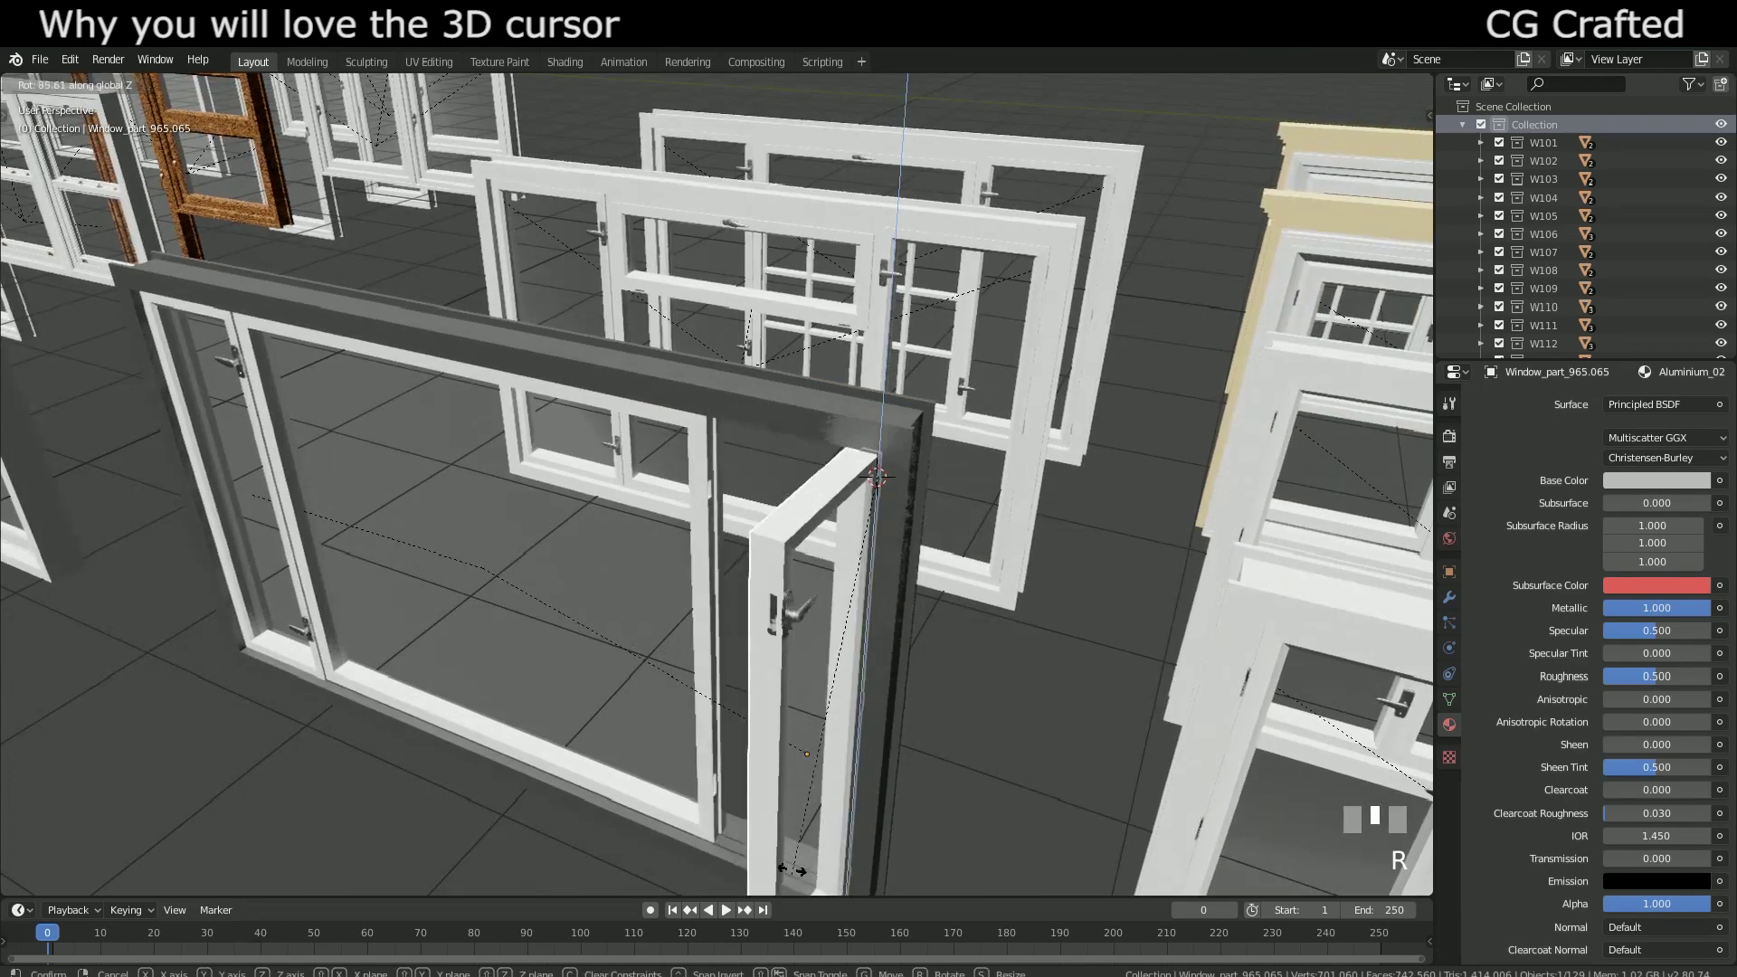
{"action": "left_click", "coordinate": [624, 486]}
Step: Place the 3D cursor on the left casement's upper hinge and rotate that casement about the global Z axis
{"action": "scroll", "coordinate": [668, 610], "scroll_direction": "up", "scroll_amount": 3}
{"action": "middle_click_drag", "start_coordinate": [668, 610], "coordinate": [912, 561], "text": "shift"}
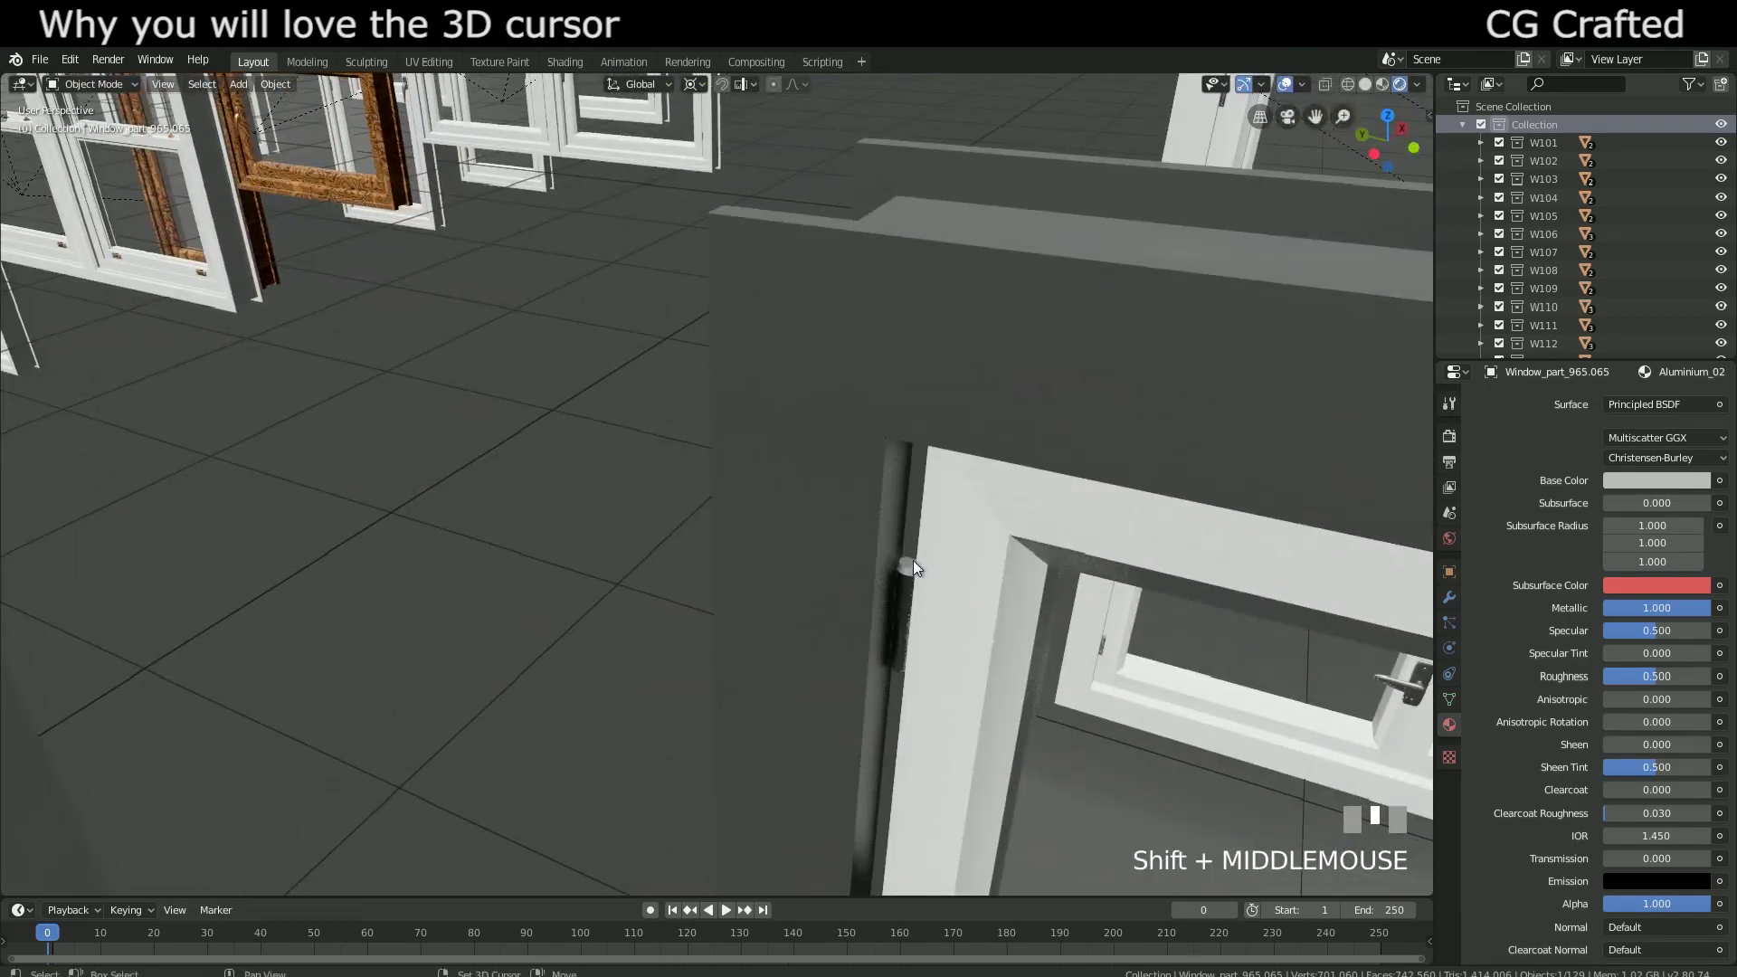
{"action": "scroll", "coordinate": [910, 561], "scroll_direction": "down", "scroll_amount": 3}
{"action": "key", "text": "r"}
{"action": "key", "text": "z"}
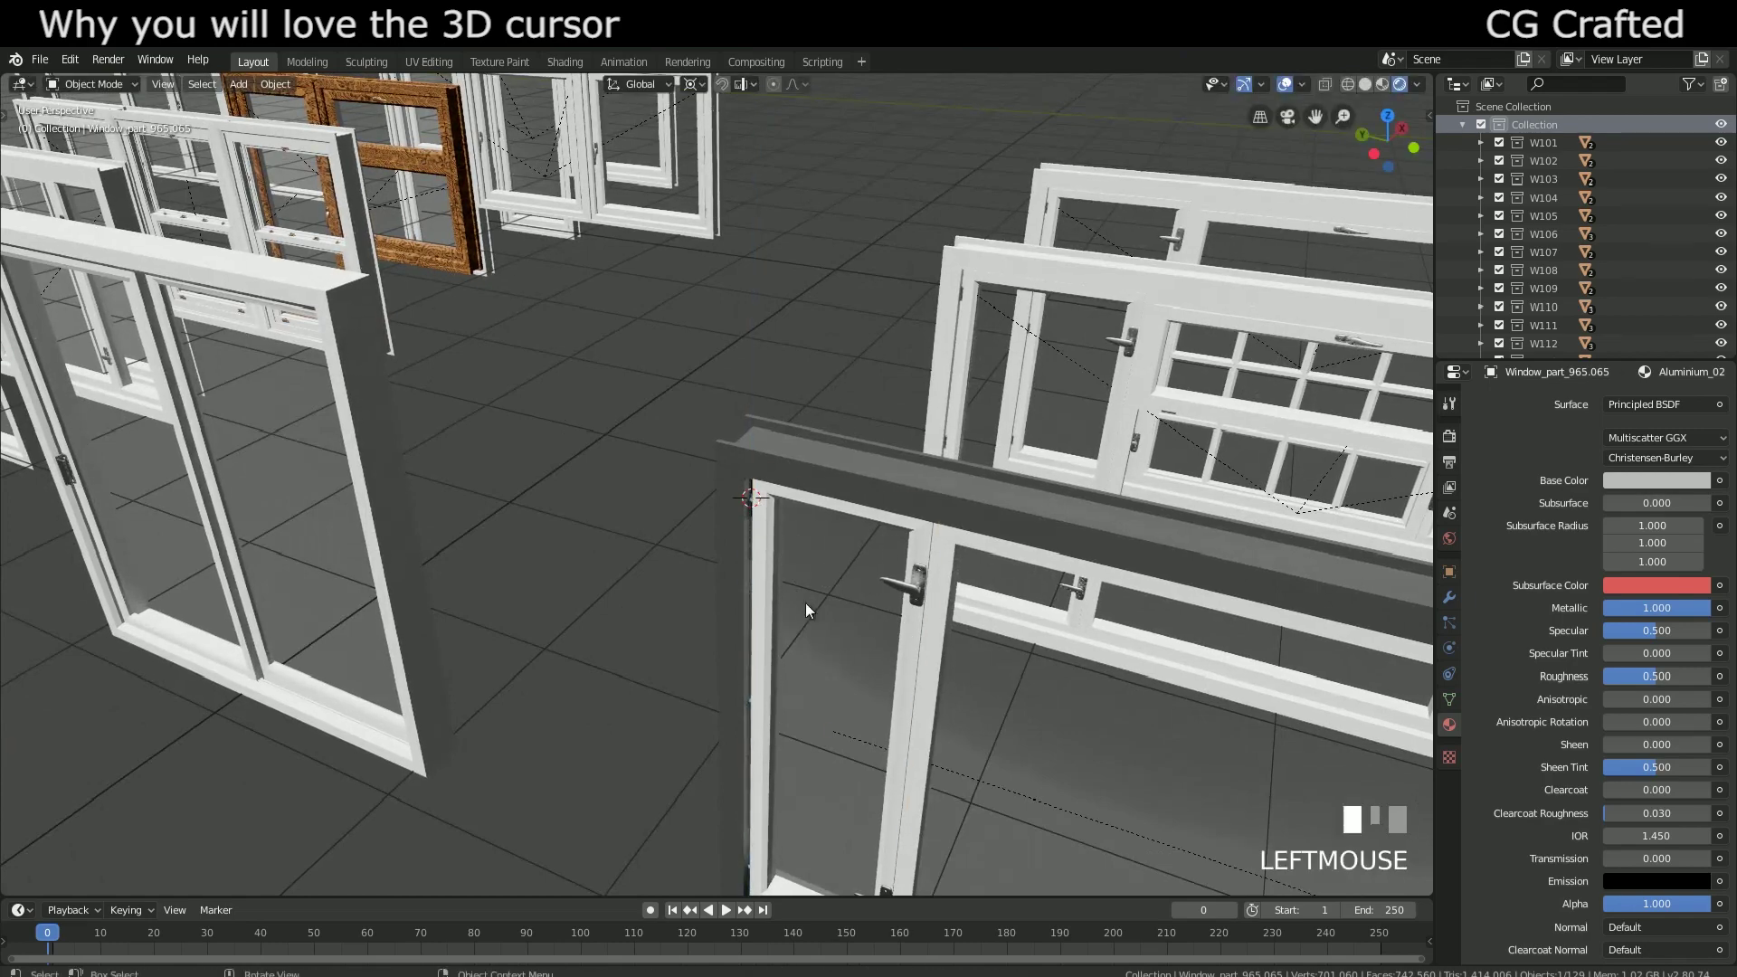
Step: Place the 3D cursor at the lower edge of the white window's upper middle sash and try tilting the sash about its local X axis
{"action": "left_click", "coordinate": [1046, 449]}
{"action": "middle_click_drag", "start_coordinate": [1046, 449], "coordinate": [829, 556], "text": "shift"}
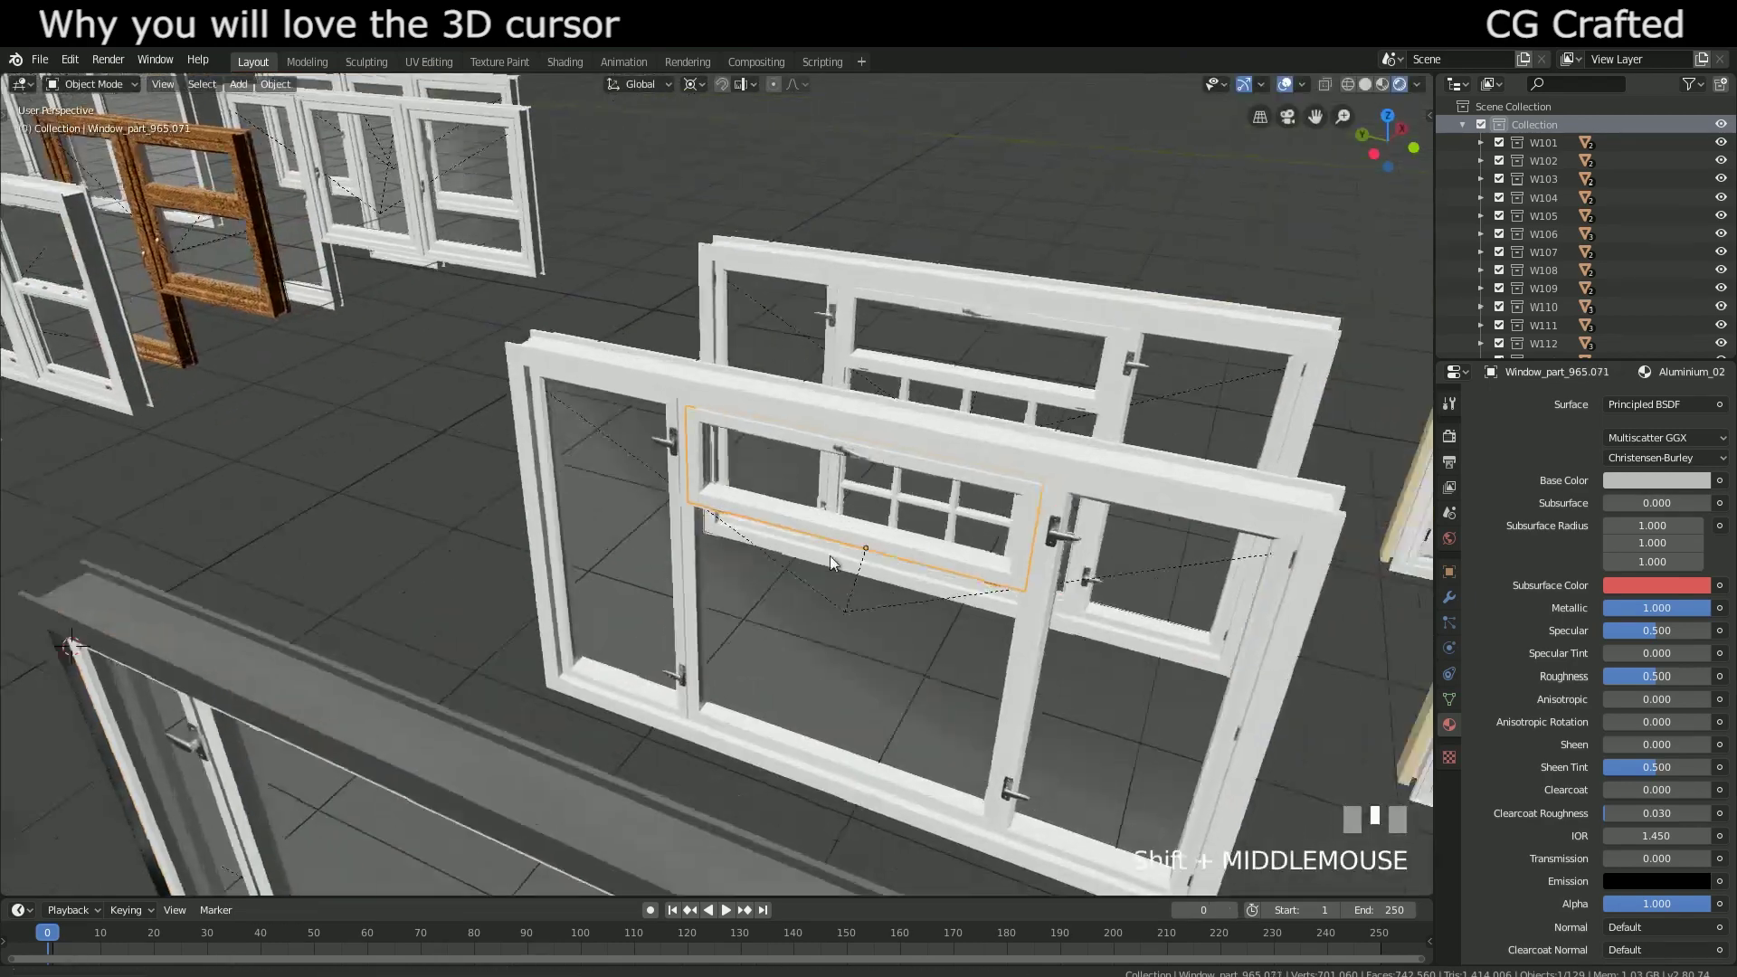
{"action": "scroll", "coordinate": [1077, 502], "scroll_direction": "up", "scroll_amount": 2}
{"action": "middle_click_drag", "start_coordinate": [1077, 502], "coordinate": [507, 588]}
{"action": "key", "text": "r"}
{"action": "key", "text": "x"}
{"action": "key", "text": "x"}
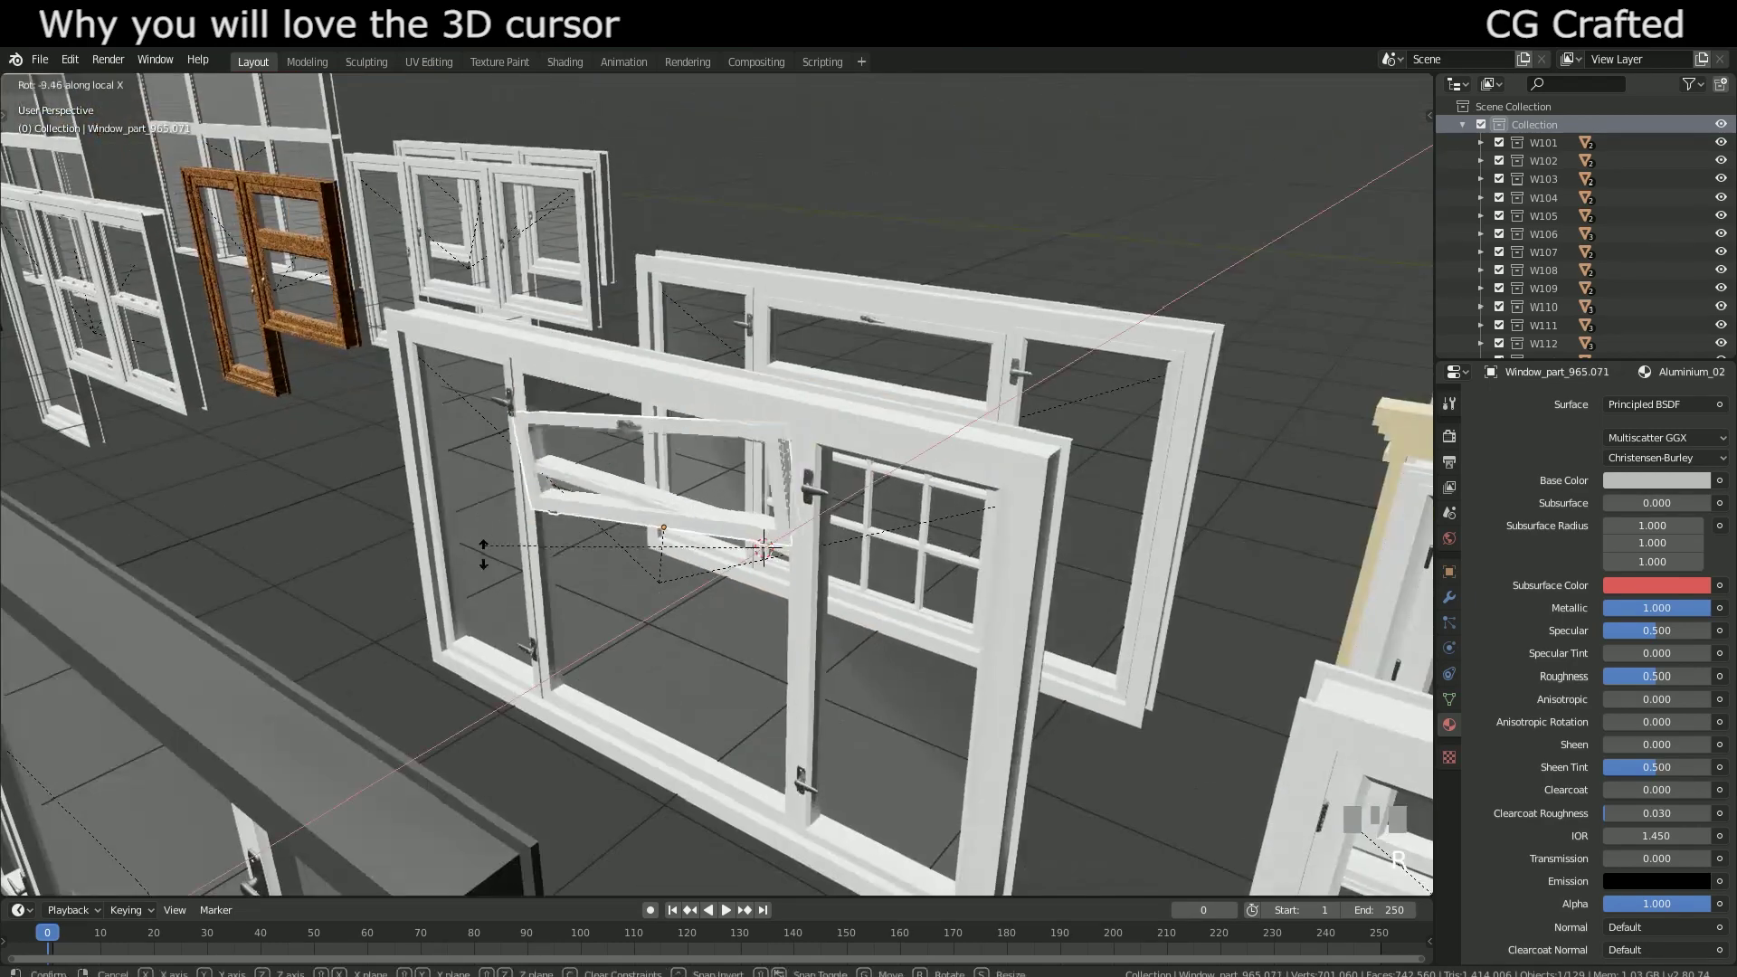
{"action": "right_click", "coordinate": [469, 476]}
{"action": "scroll", "coordinate": [525, 510], "scroll_direction": "down", "scroll_amount": 3}
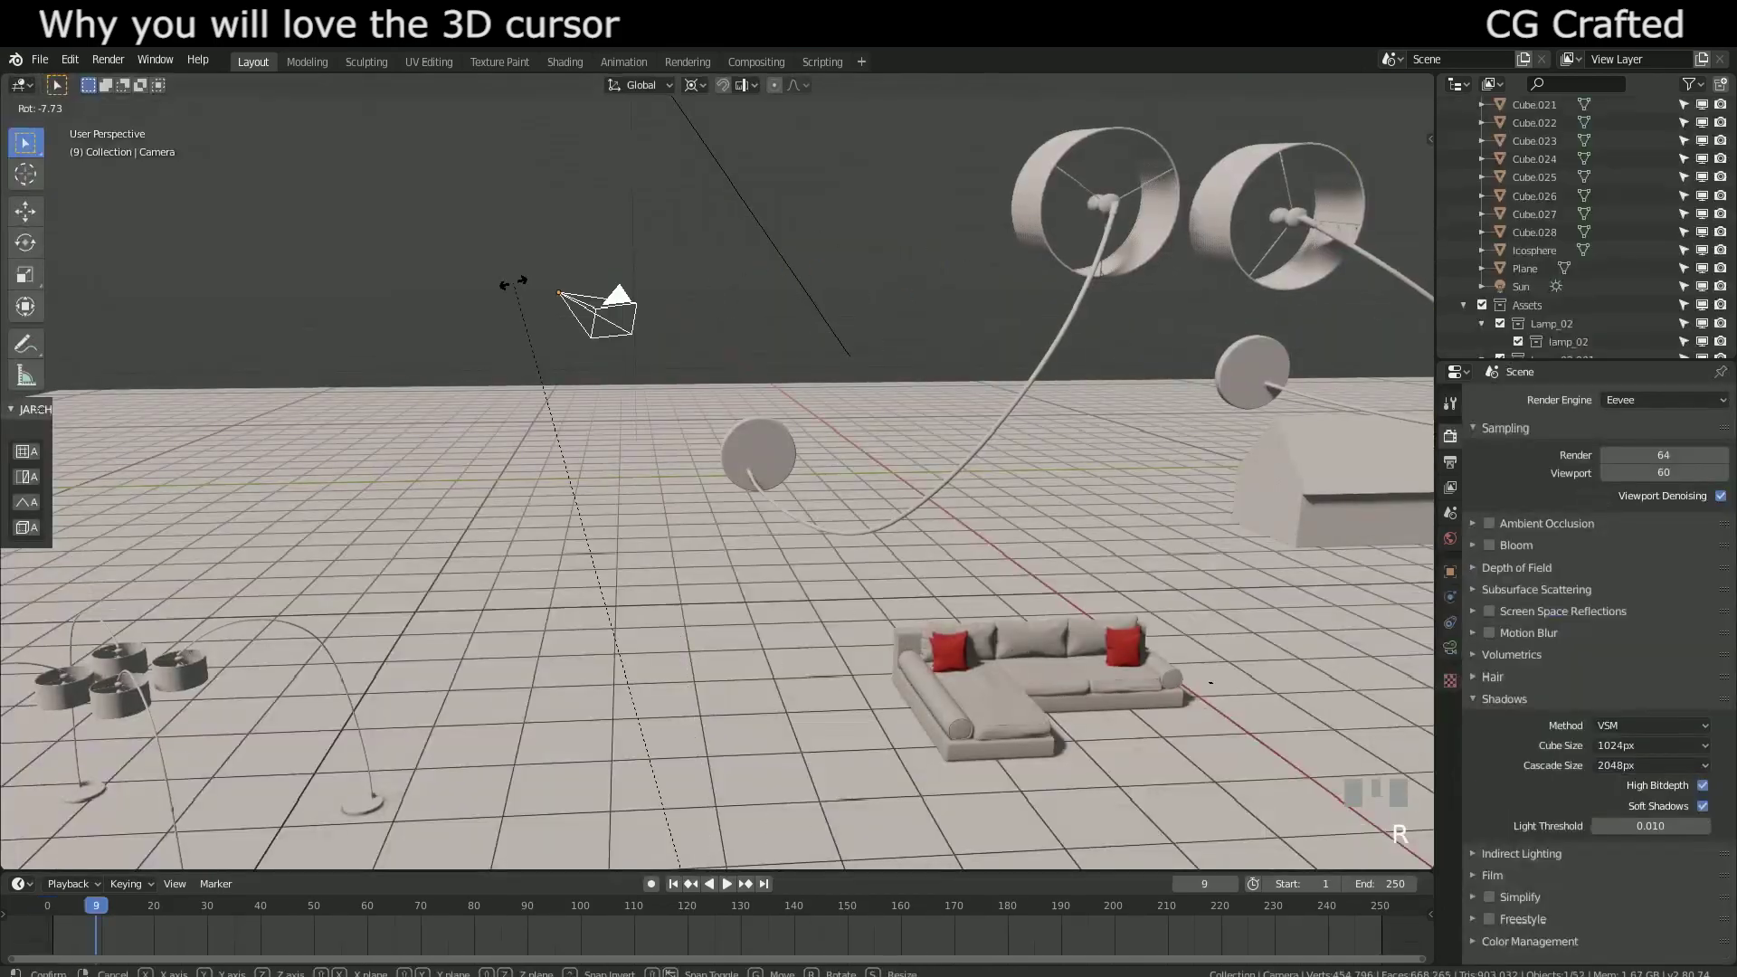
Step: Frame the sofa in the camera view with walk navigation and place the 3D cursor on its middle seat
{"action": "key", "text": "KP_0"}
{"action": "key", "text": "shift+f"}
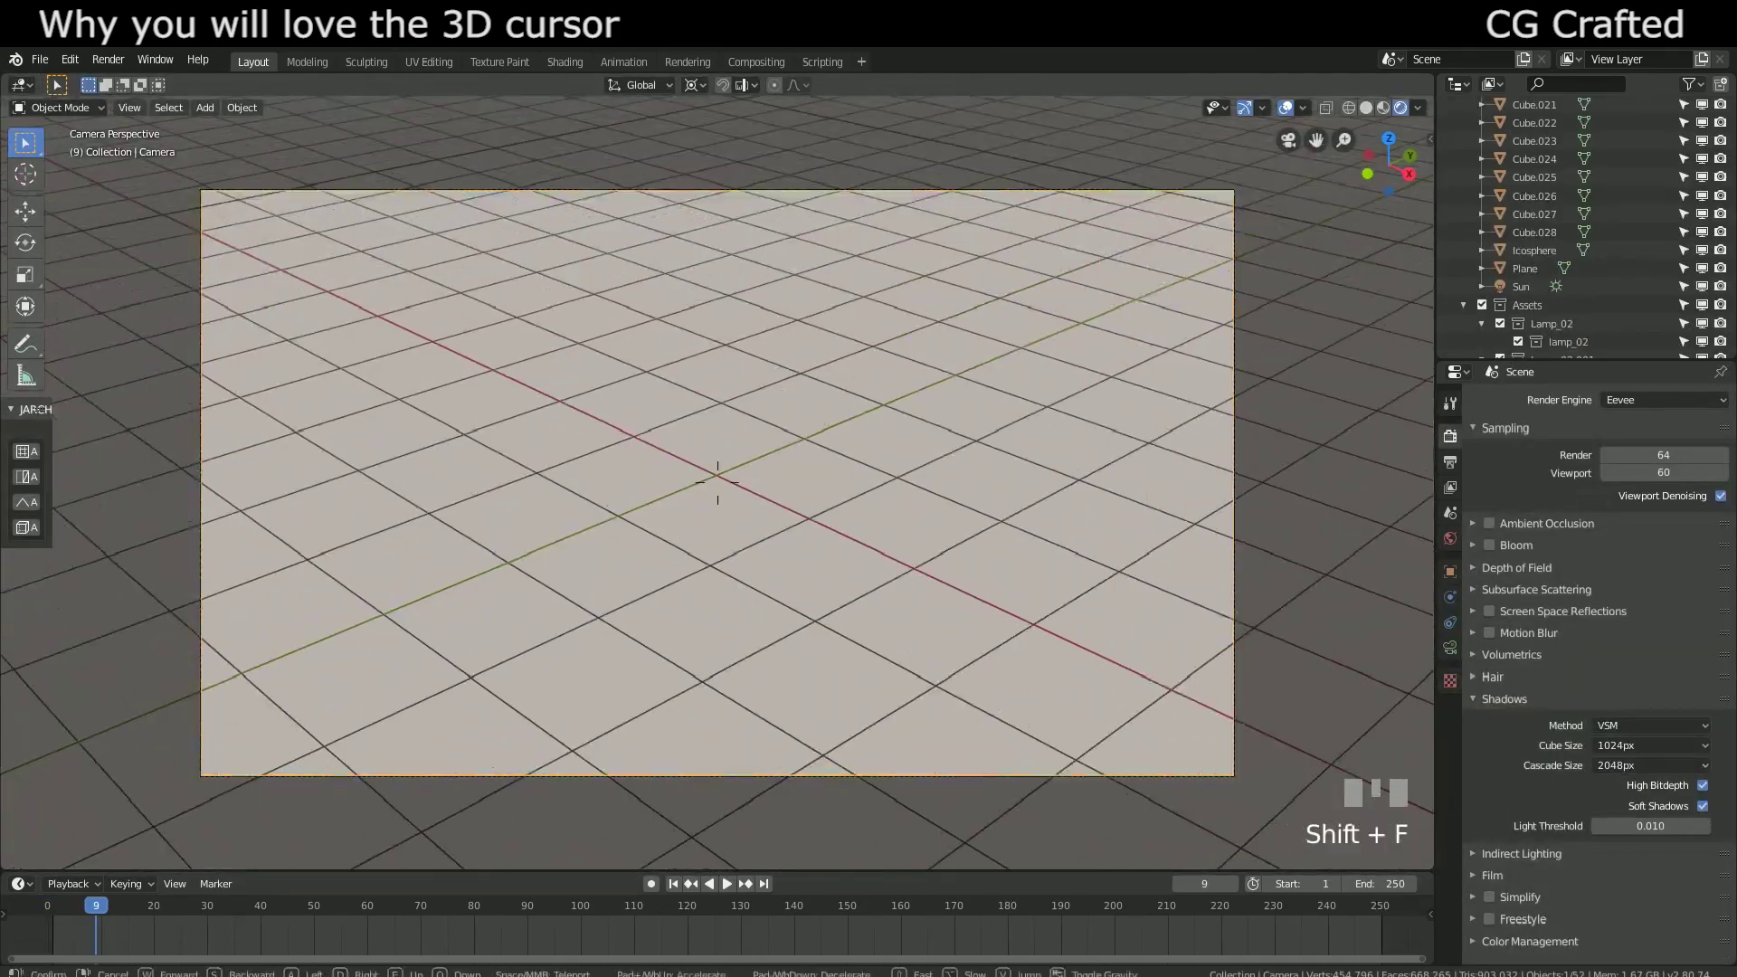
{"action": "scroll", "coordinate": [718, 482], "scroll_direction": "down", "scroll_amount": 3}
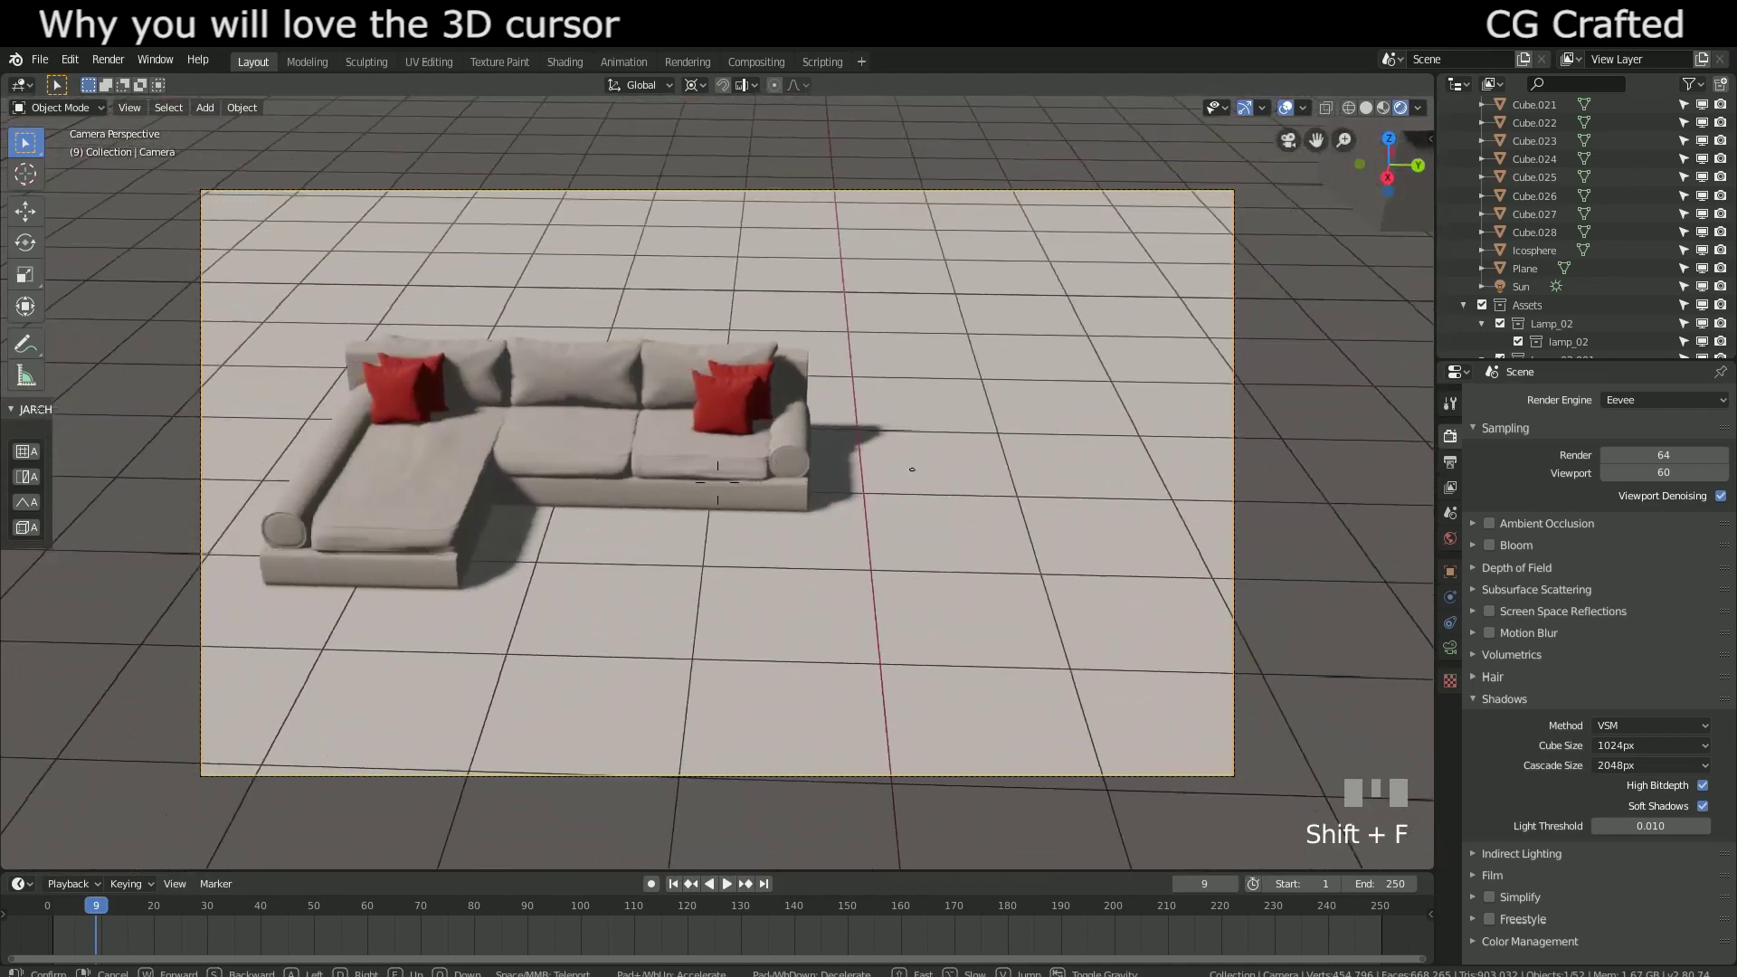
{"action": "middle_click_drag", "start_coordinate": [718, 481], "coordinate": [719, 481]}
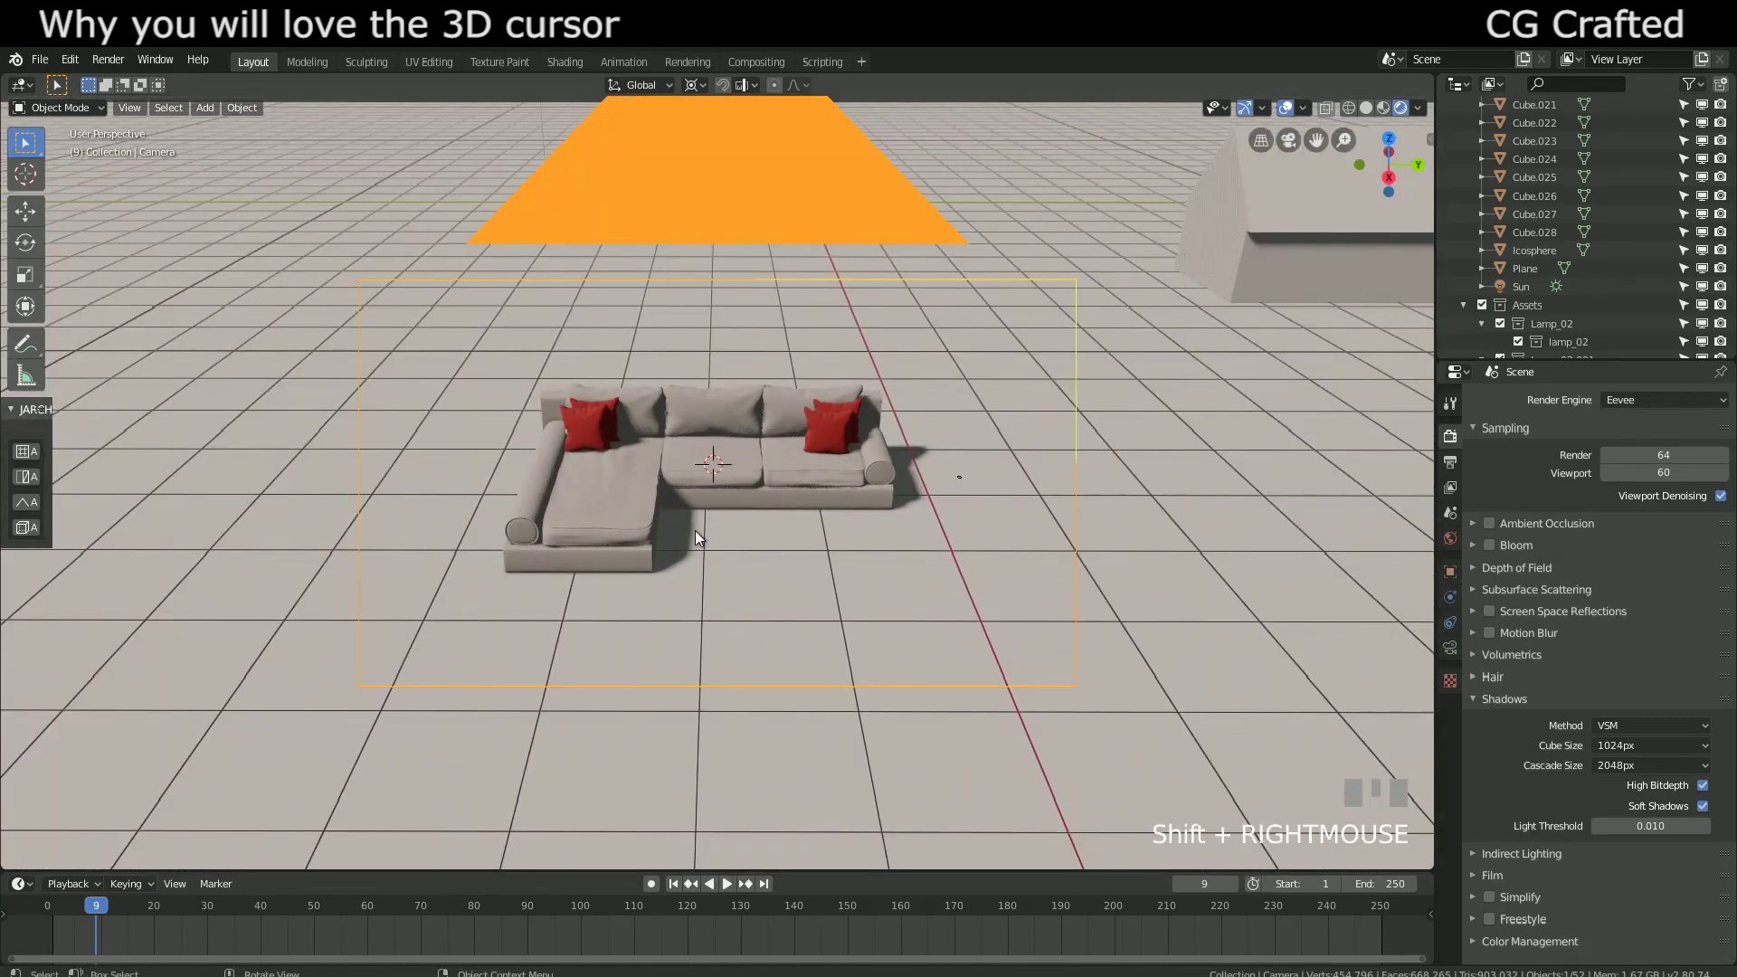
Step: Try orbiting the camera around the 3D cursor on the sofa about the global Y and Z axes
{"action": "key", "text": "KP_0"}
{"action": "key", "text": "r"}
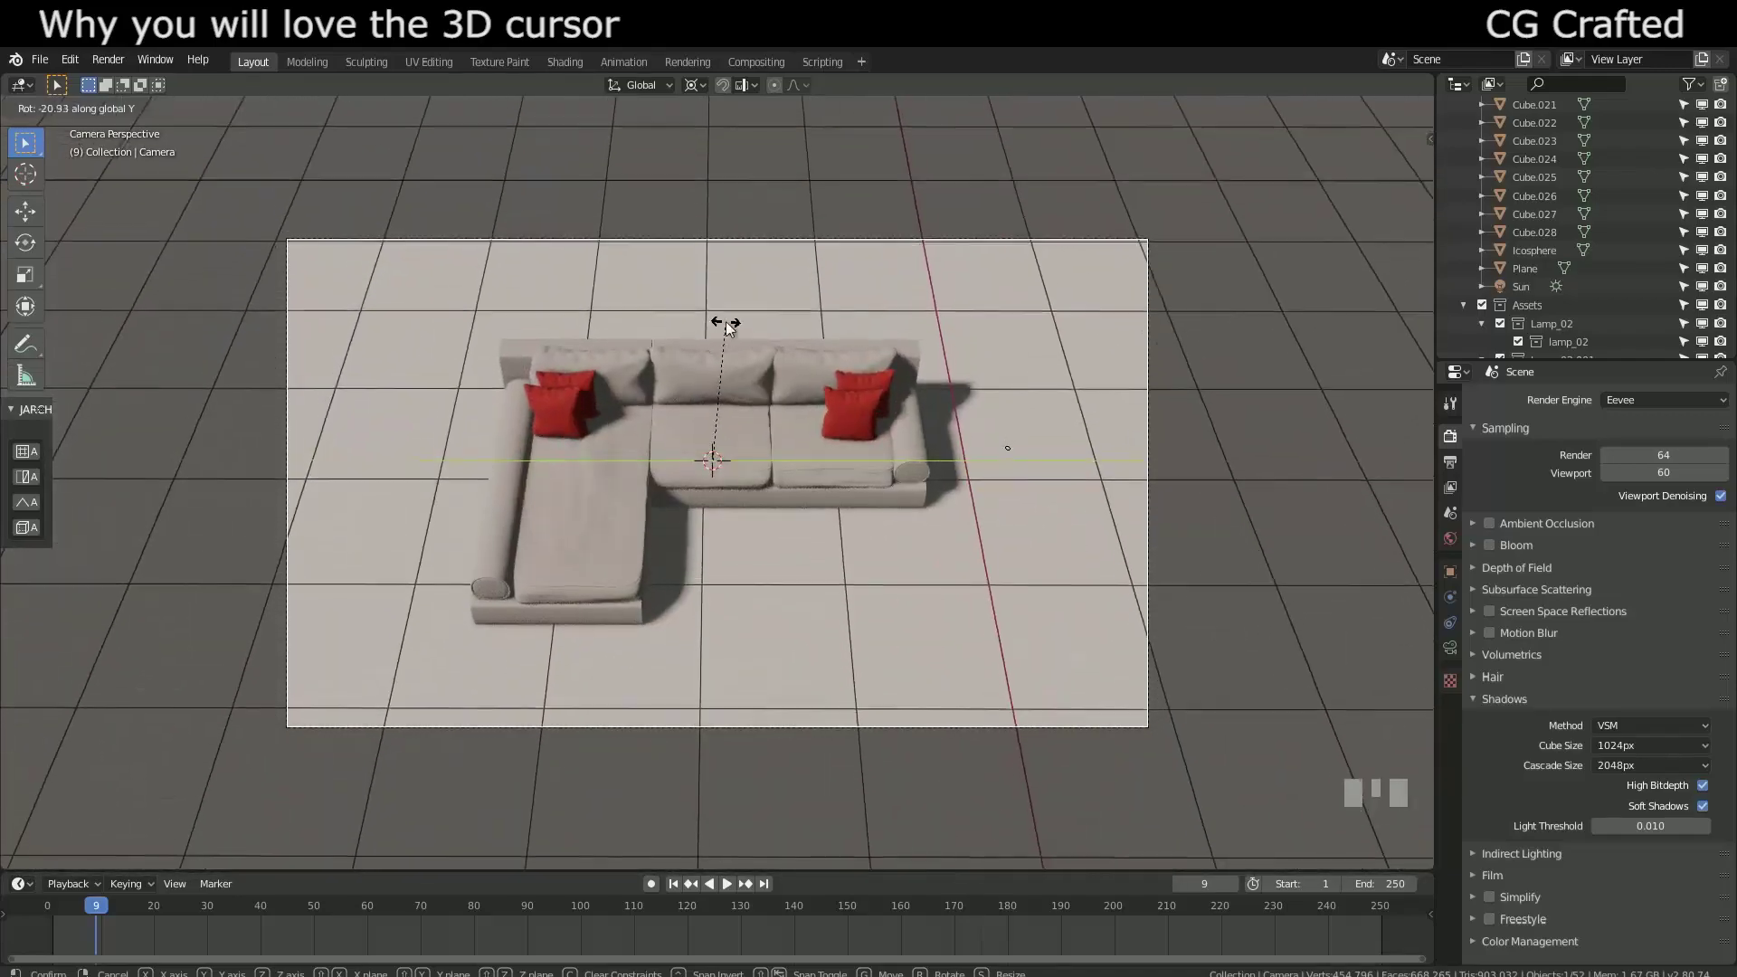
{"action": "key", "text": "z"}
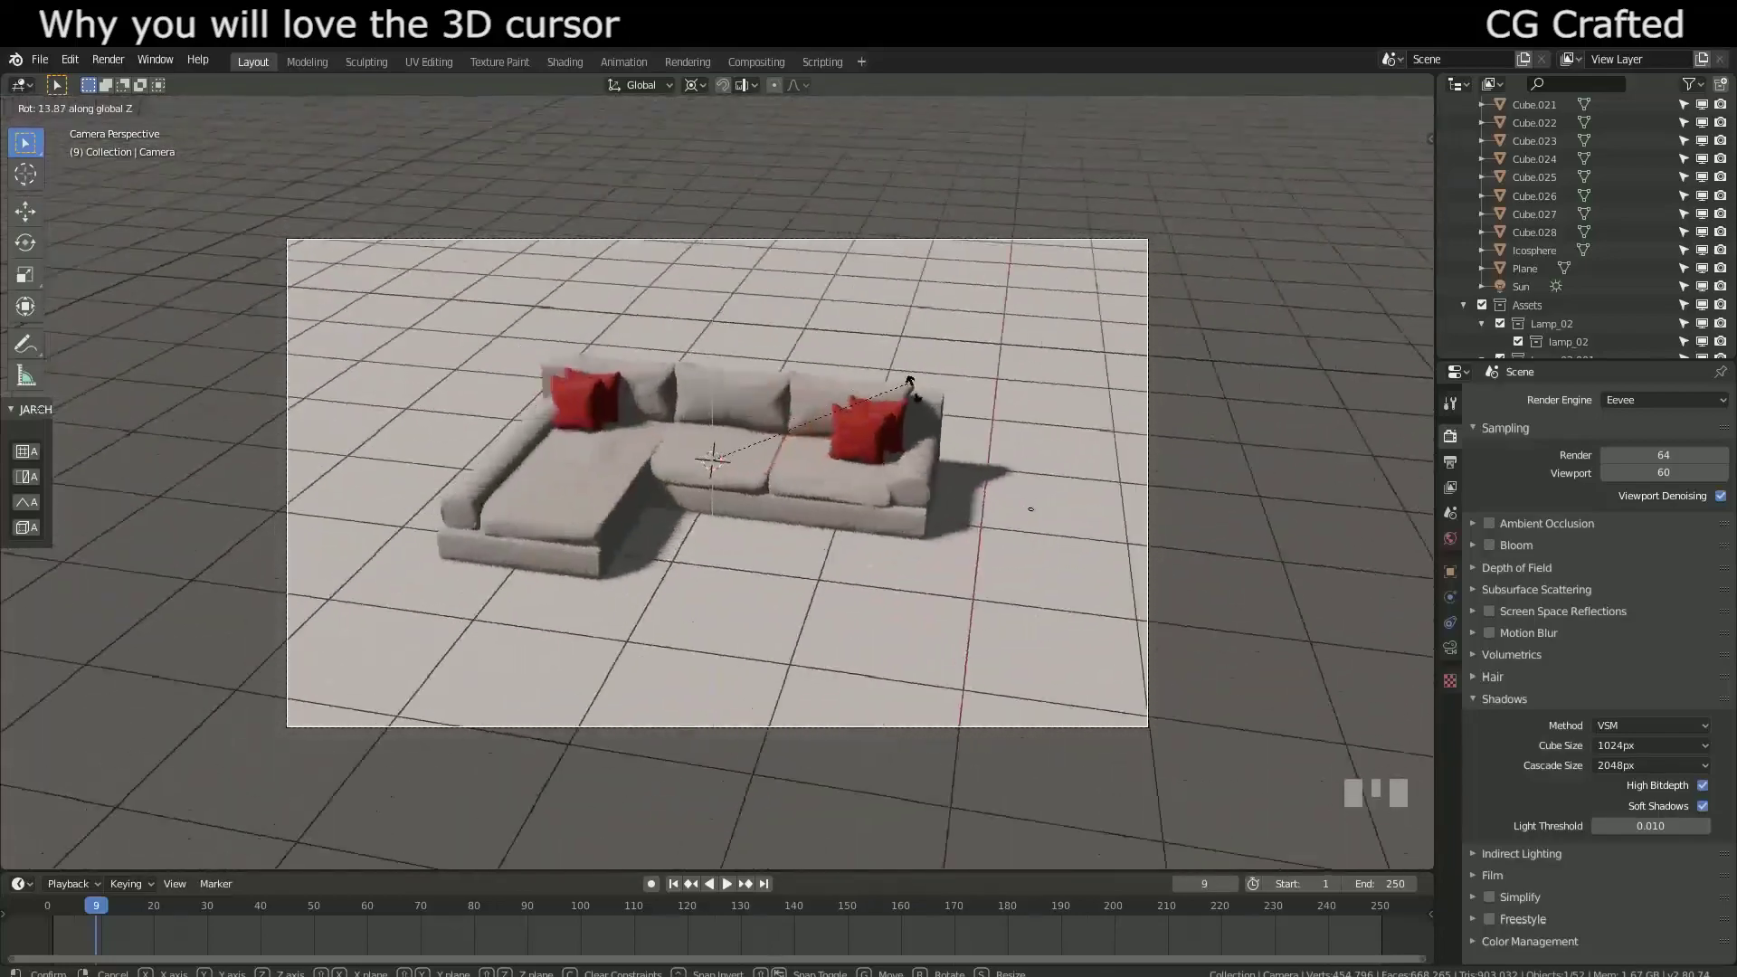
{"action": "key", "text": "Escape"}
Step: Rotate the camera about the global Y axis around the 3D cursor on the sofa
{"action": "key", "text": "r"}
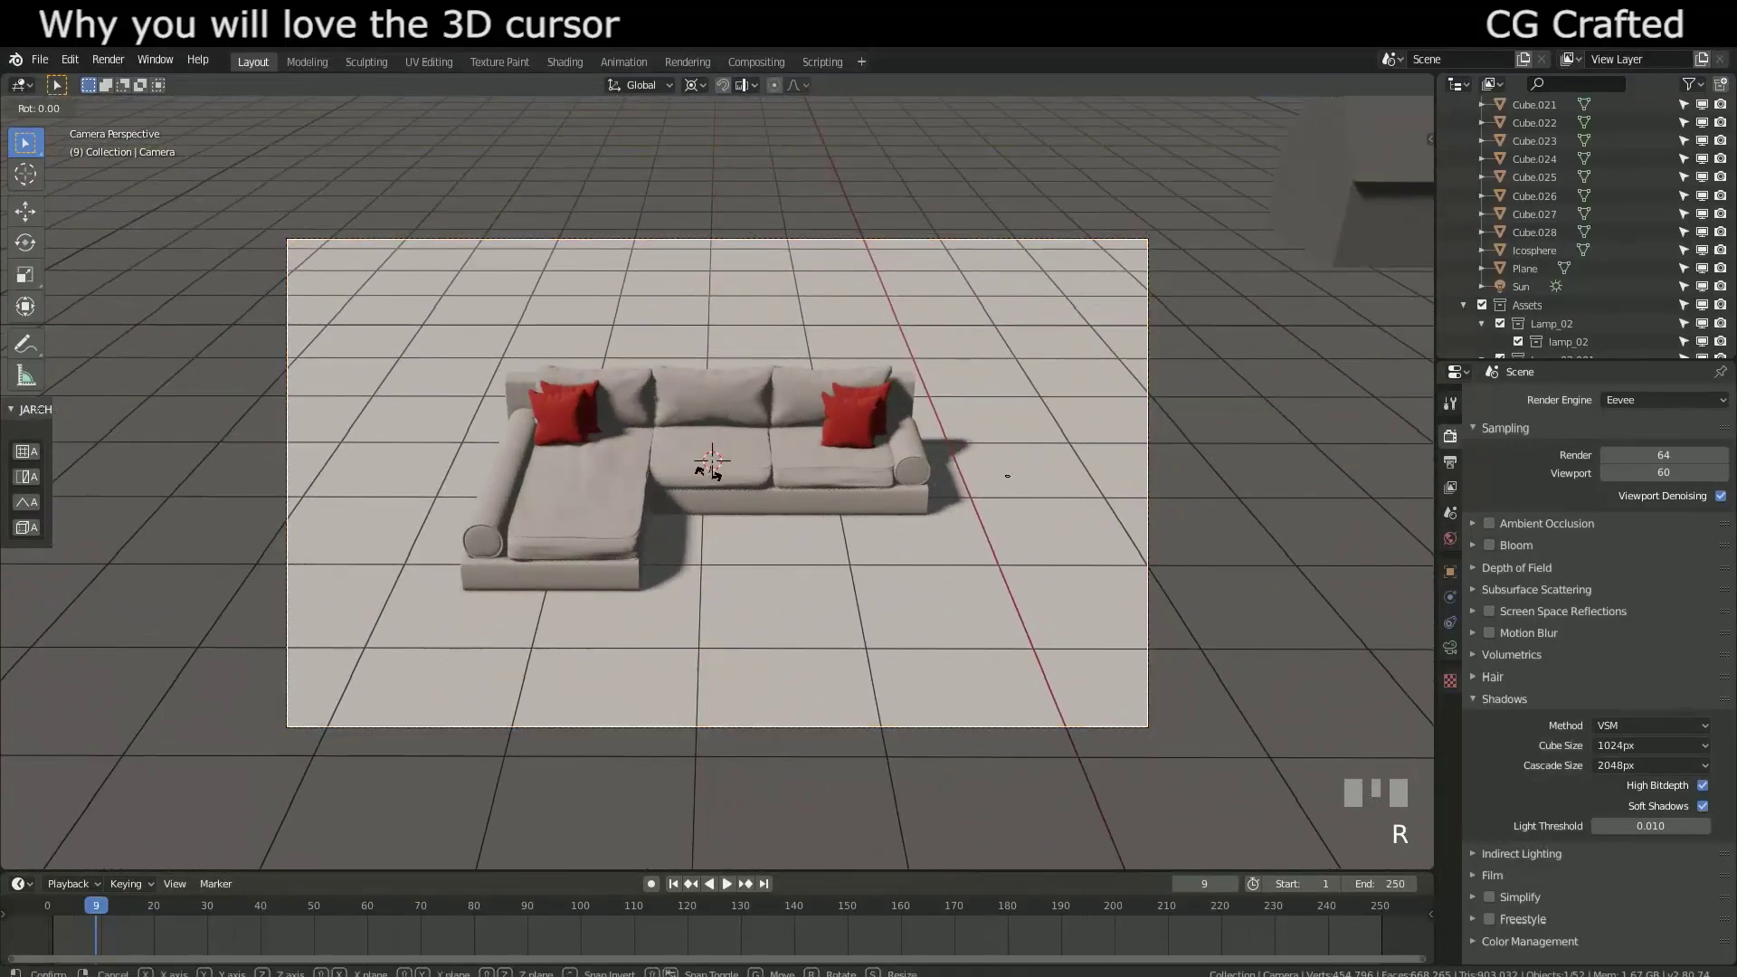
{"action": "key", "text": "y"}
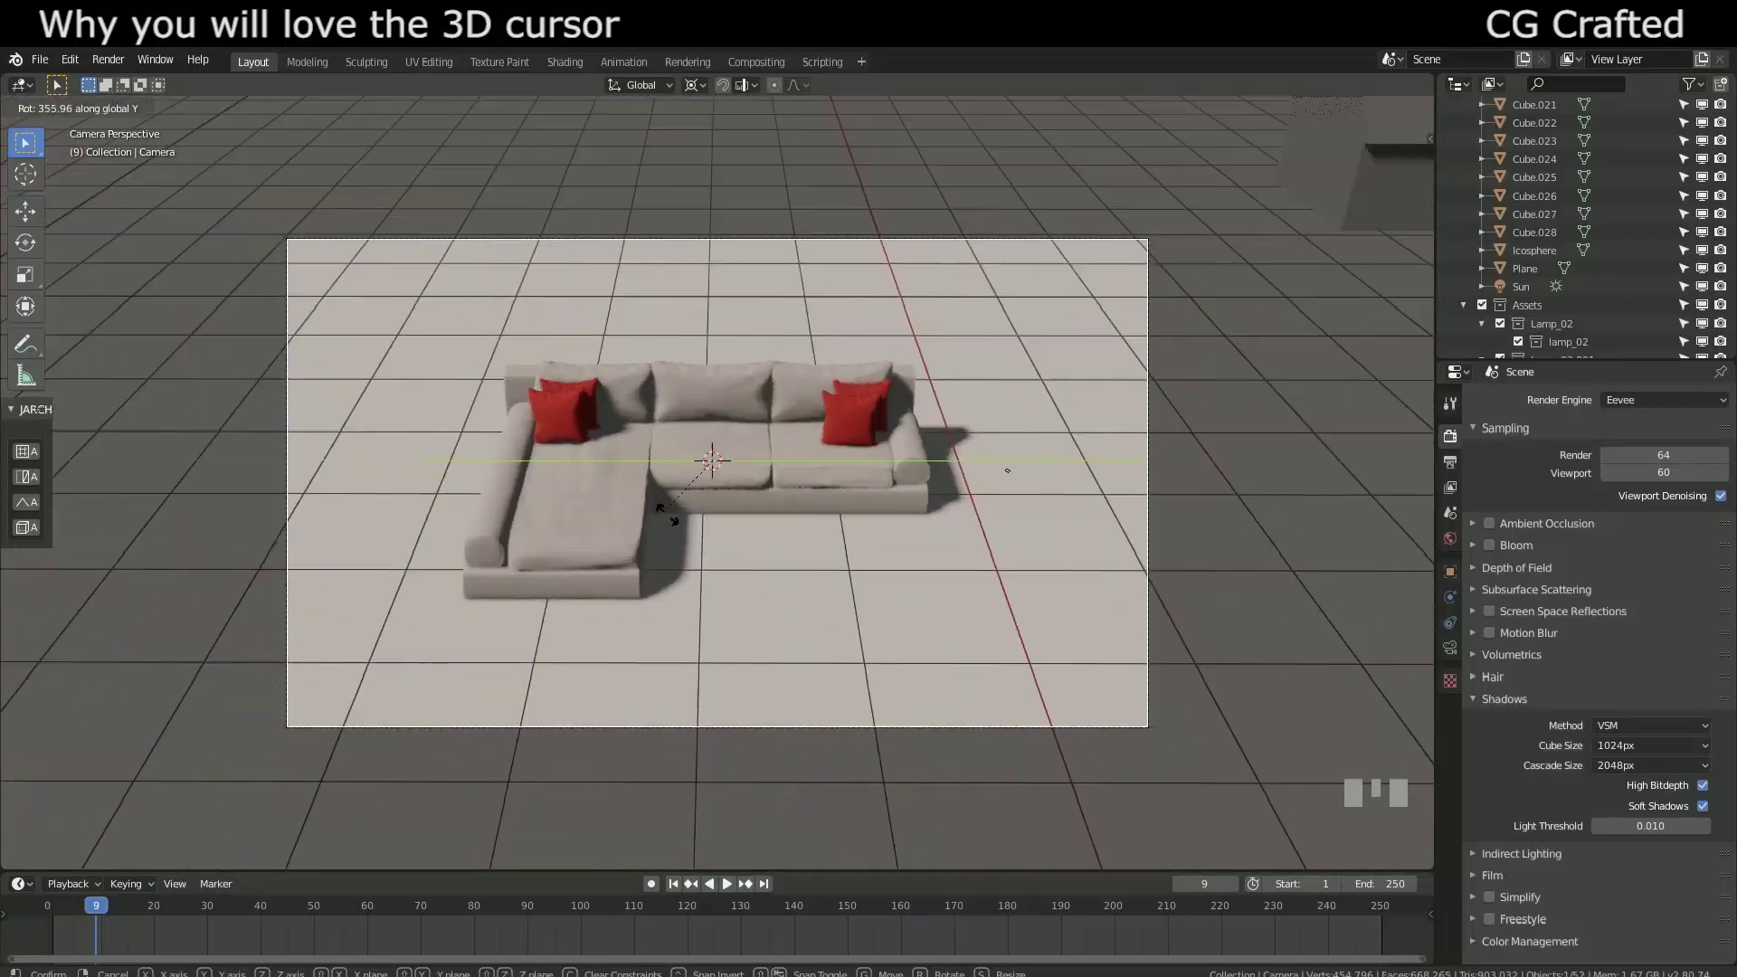
{"action": "left_click", "coordinate": [664, 512]}
Step: Try rotating the camera about the global Z axis around the sofa while viewing the scene from outside the camera
{"action": "middle_click_drag", "start_coordinate": [664, 512], "coordinate": [634, 474]}
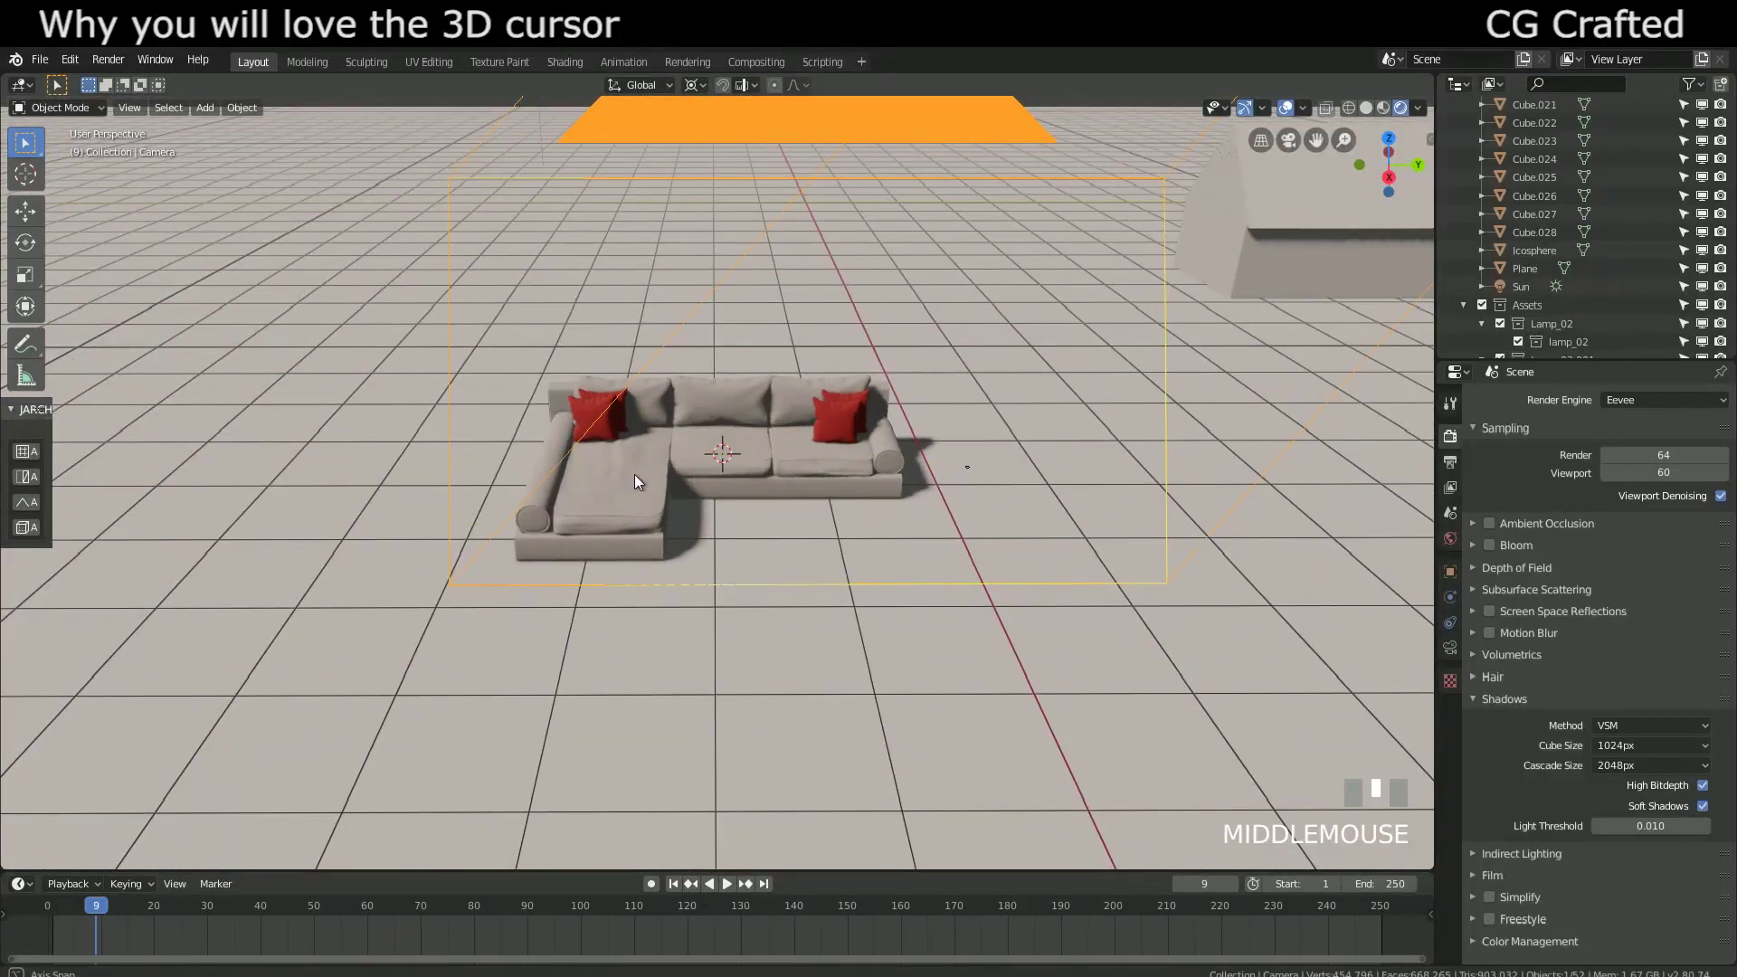
{"action": "scroll", "coordinate": [634, 475], "scroll_direction": "up", "scroll_amount": 6}
{"action": "key", "text": "r"}
{"action": "key", "text": "z"}
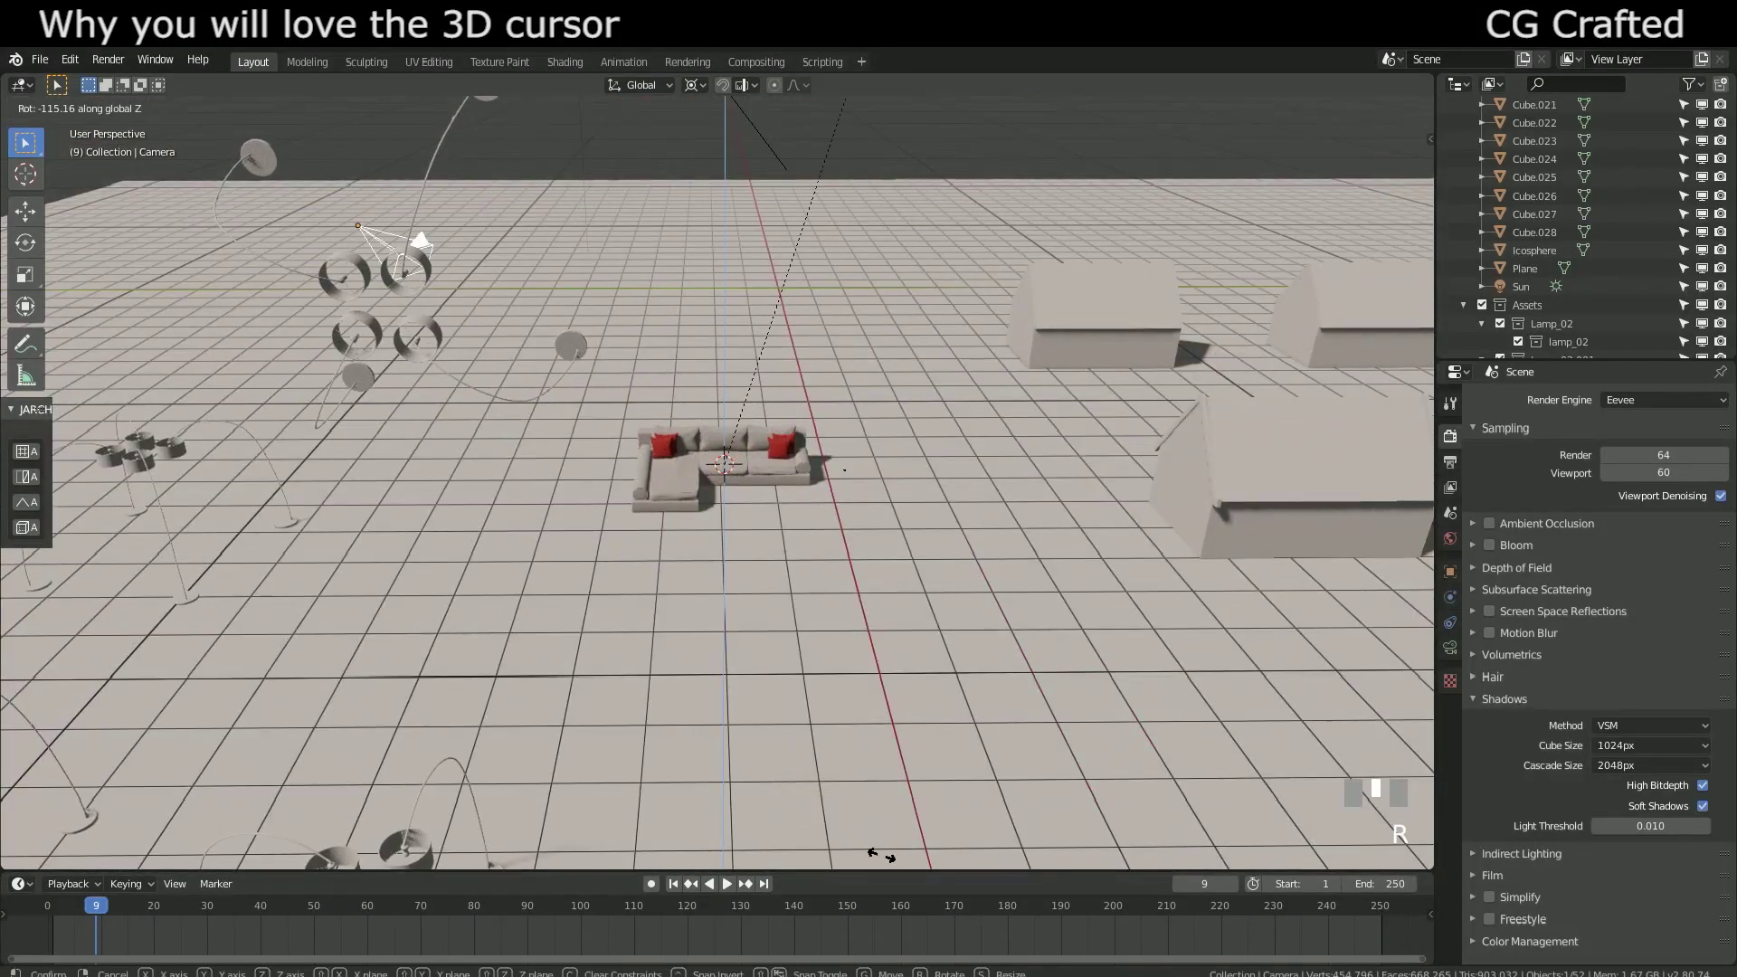
{"action": "middle_click_drag", "start_coordinate": [363, 654], "coordinate": [529, 543]}
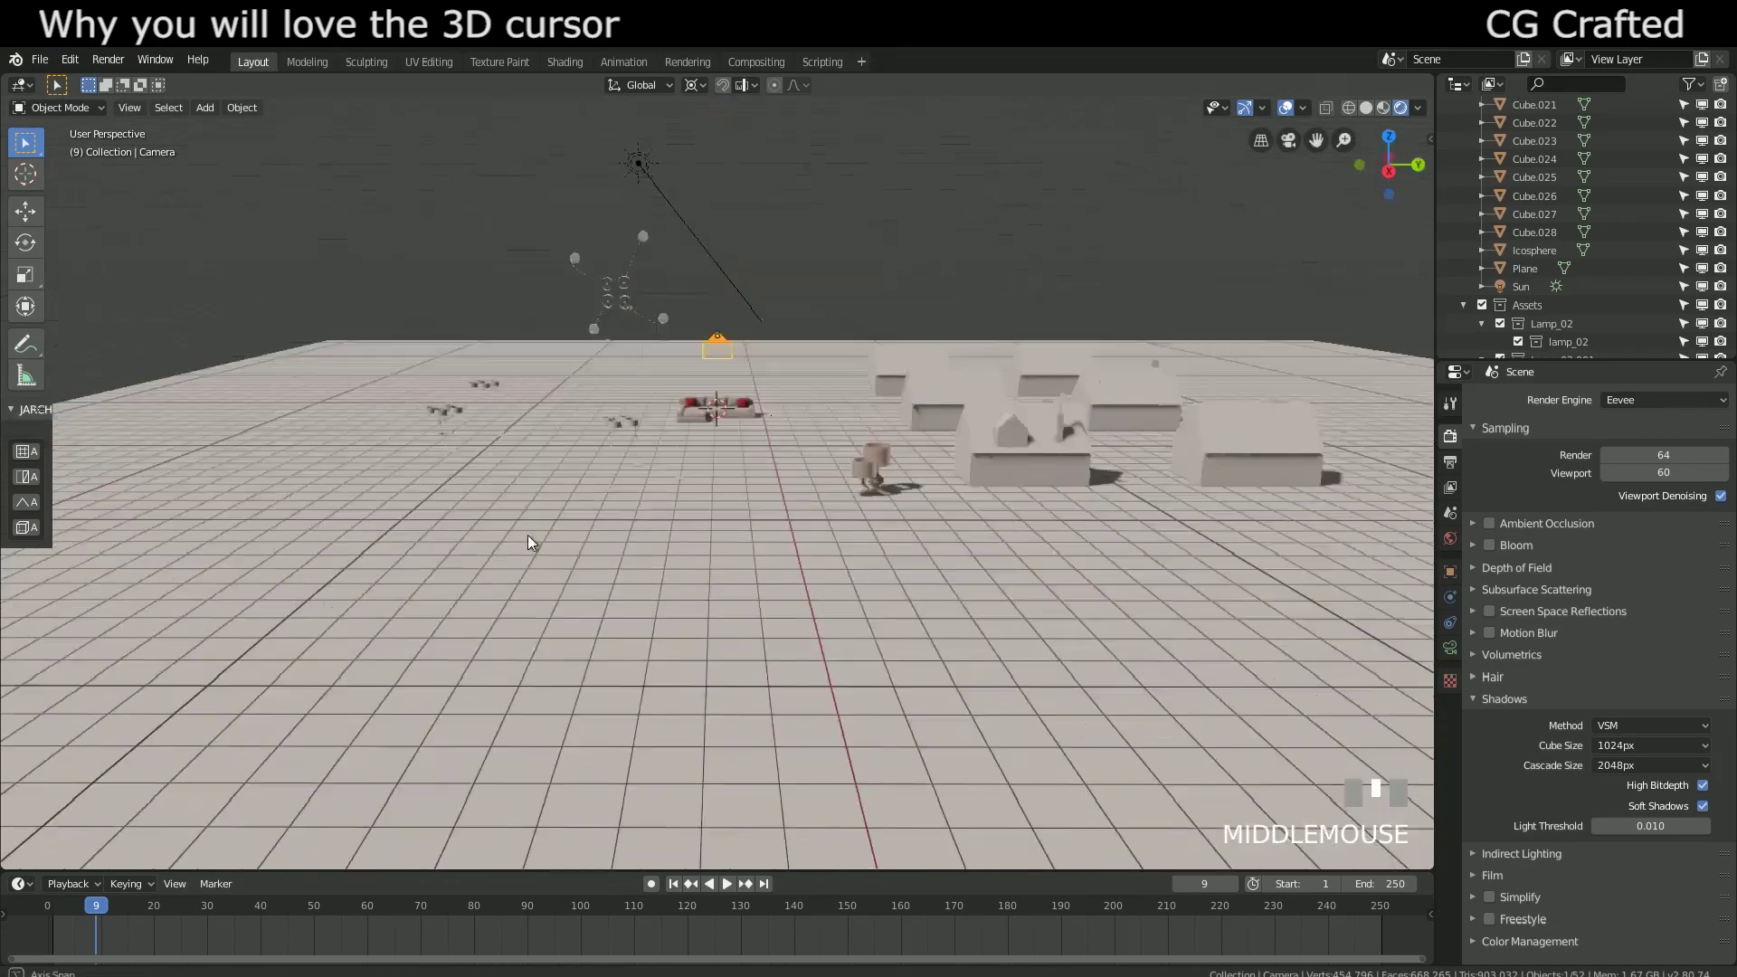
{"action": "middle_click_drag", "start_coordinate": [620, 342], "coordinate": [663, 441]}
{"action": "scroll", "coordinate": [663, 442], "scroll_direction": "up", "scroll_amount": 5}
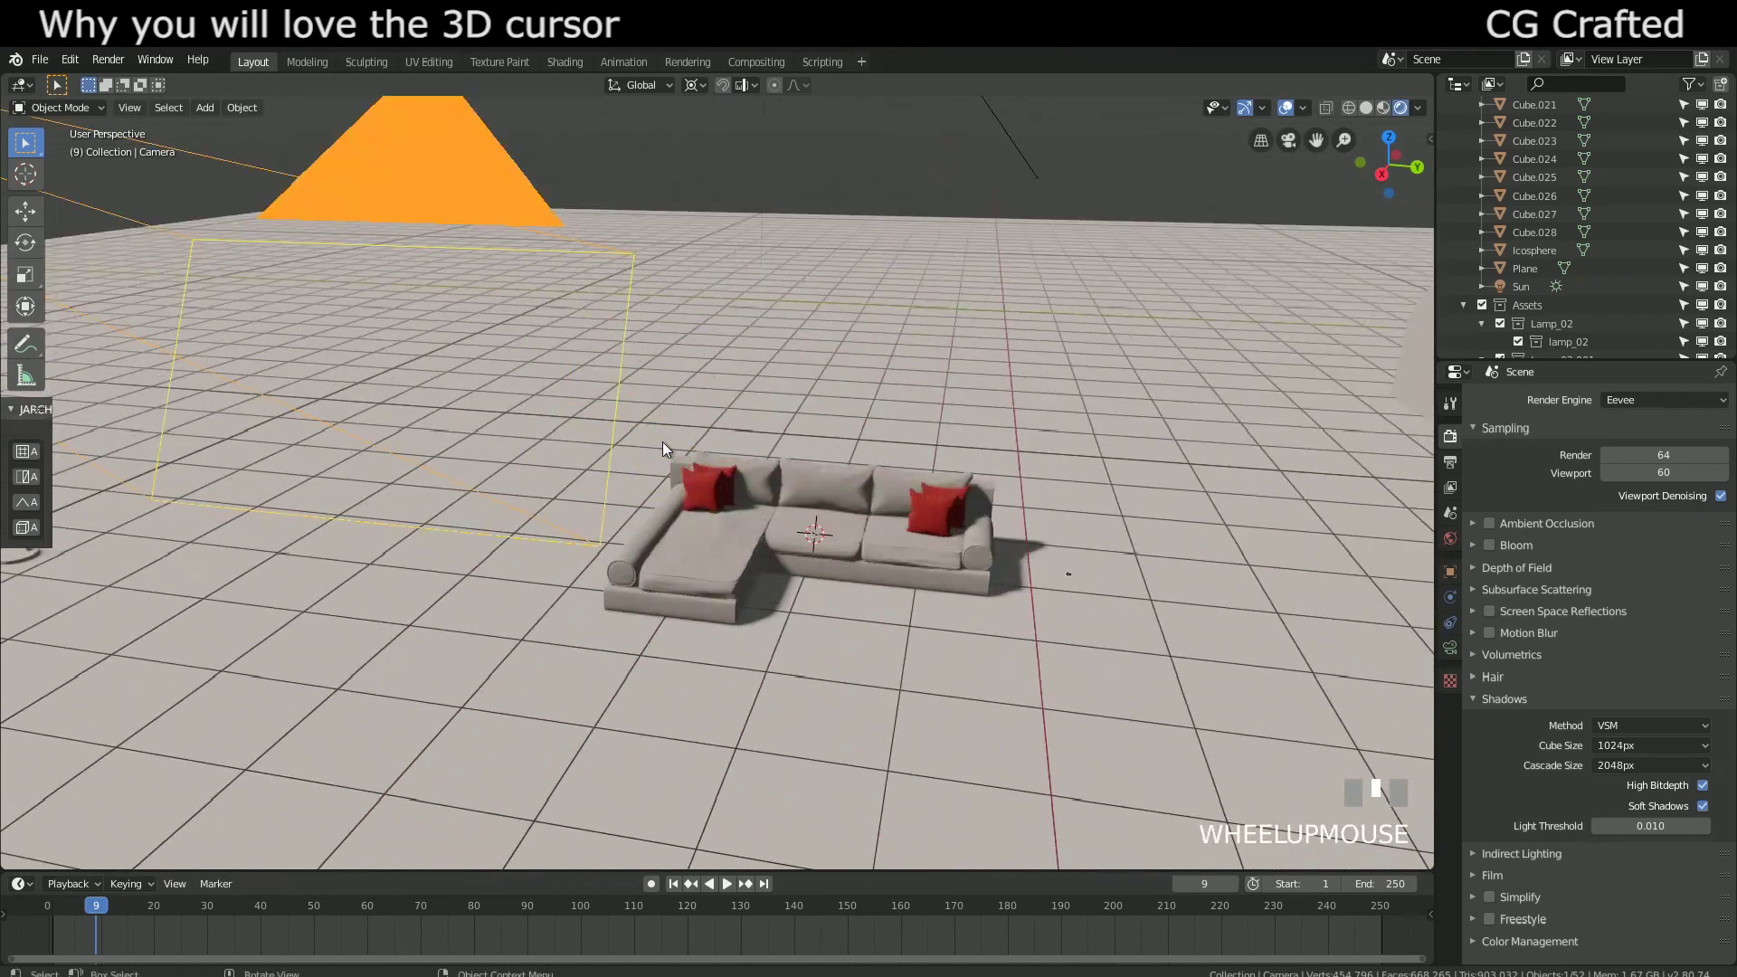
{"action": "left_click", "coordinate": [844, 234]}
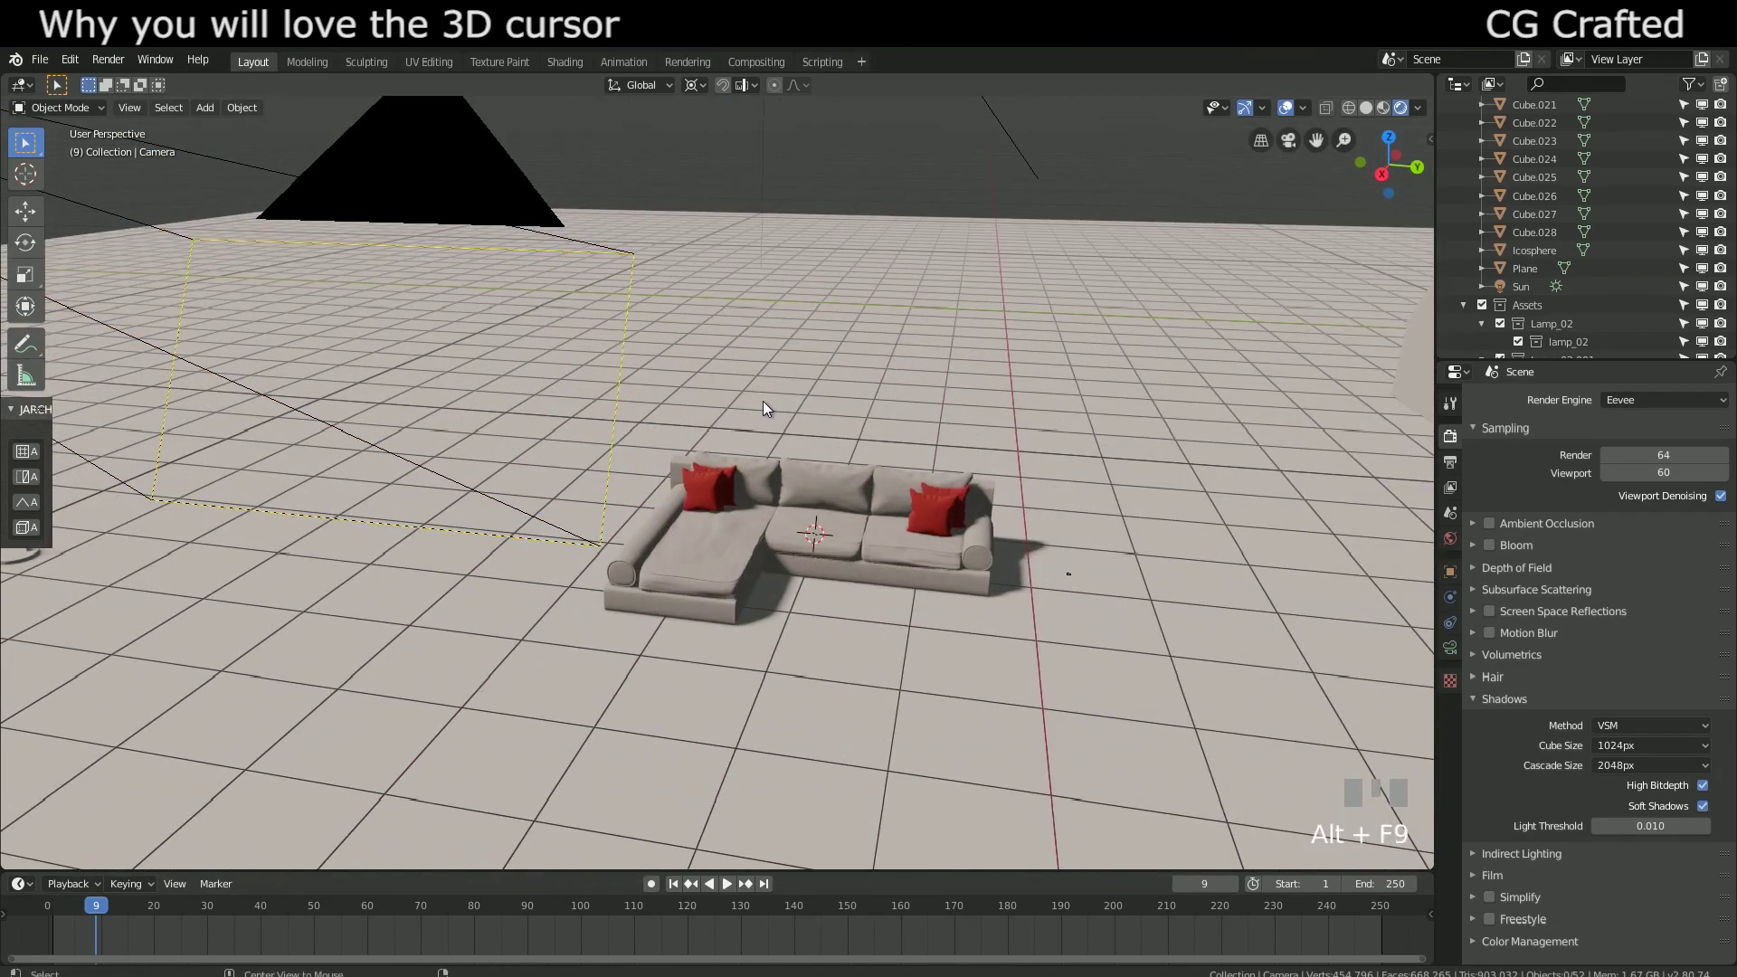
Step: Place the 3D cursor on the floor between the sofa and the selected arc lamp and set the pivot point to 3D Cursor
{"action": "right_click", "coordinate": [806, 562], "text": "shift"}
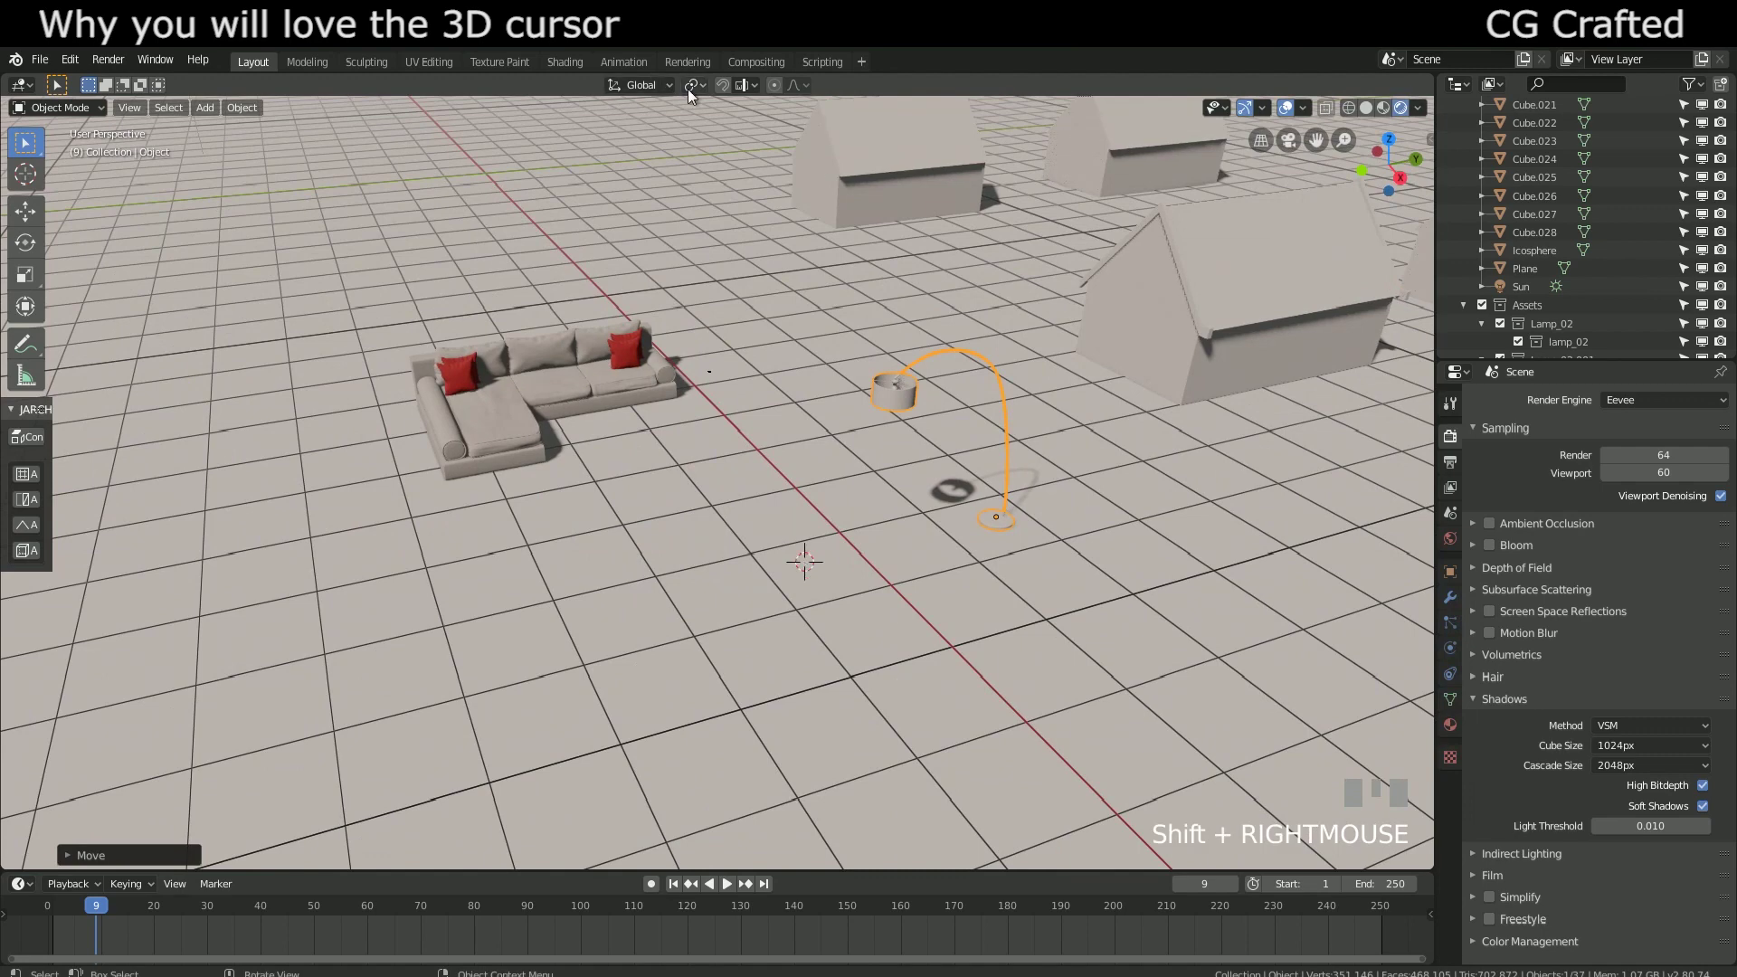
{"action": "left_click", "coordinate": [690, 89]}
{"action": "left_click", "coordinate": [684, 155]}
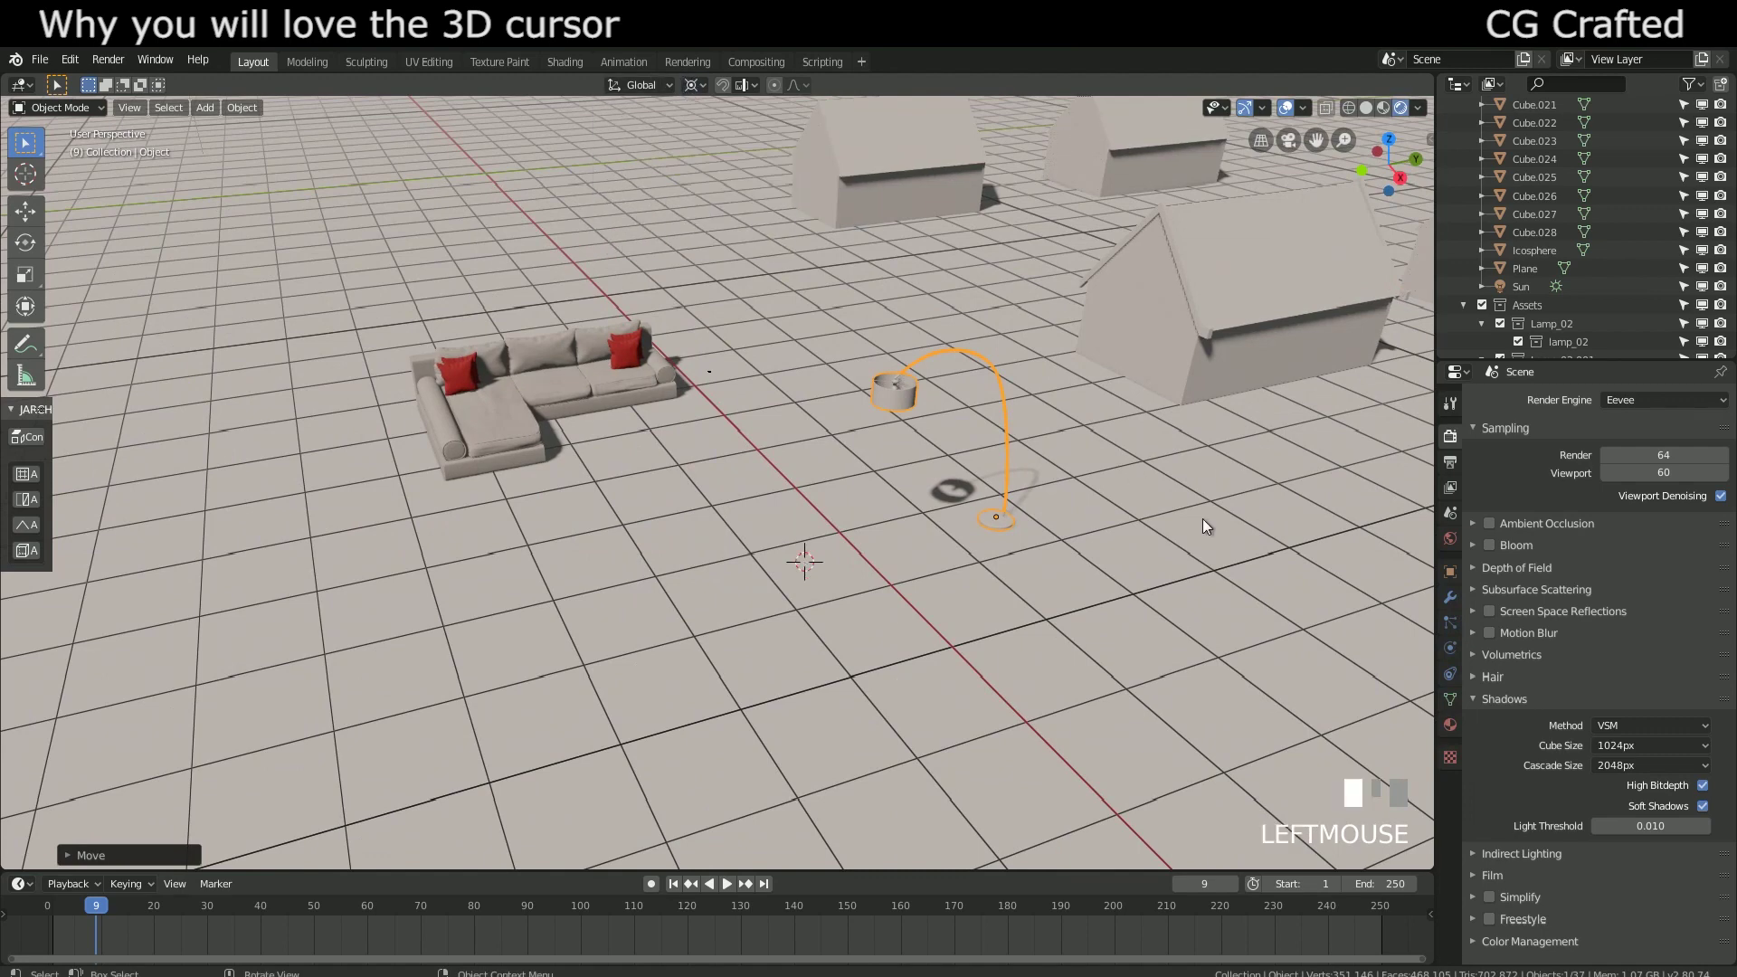
Step: Try rotating the arc lamp about the global Z axis around the 3D cursor on the floor
{"action": "key", "text": "r"}
{"action": "key", "text": "g"}
{"action": "key", "text": "y"}
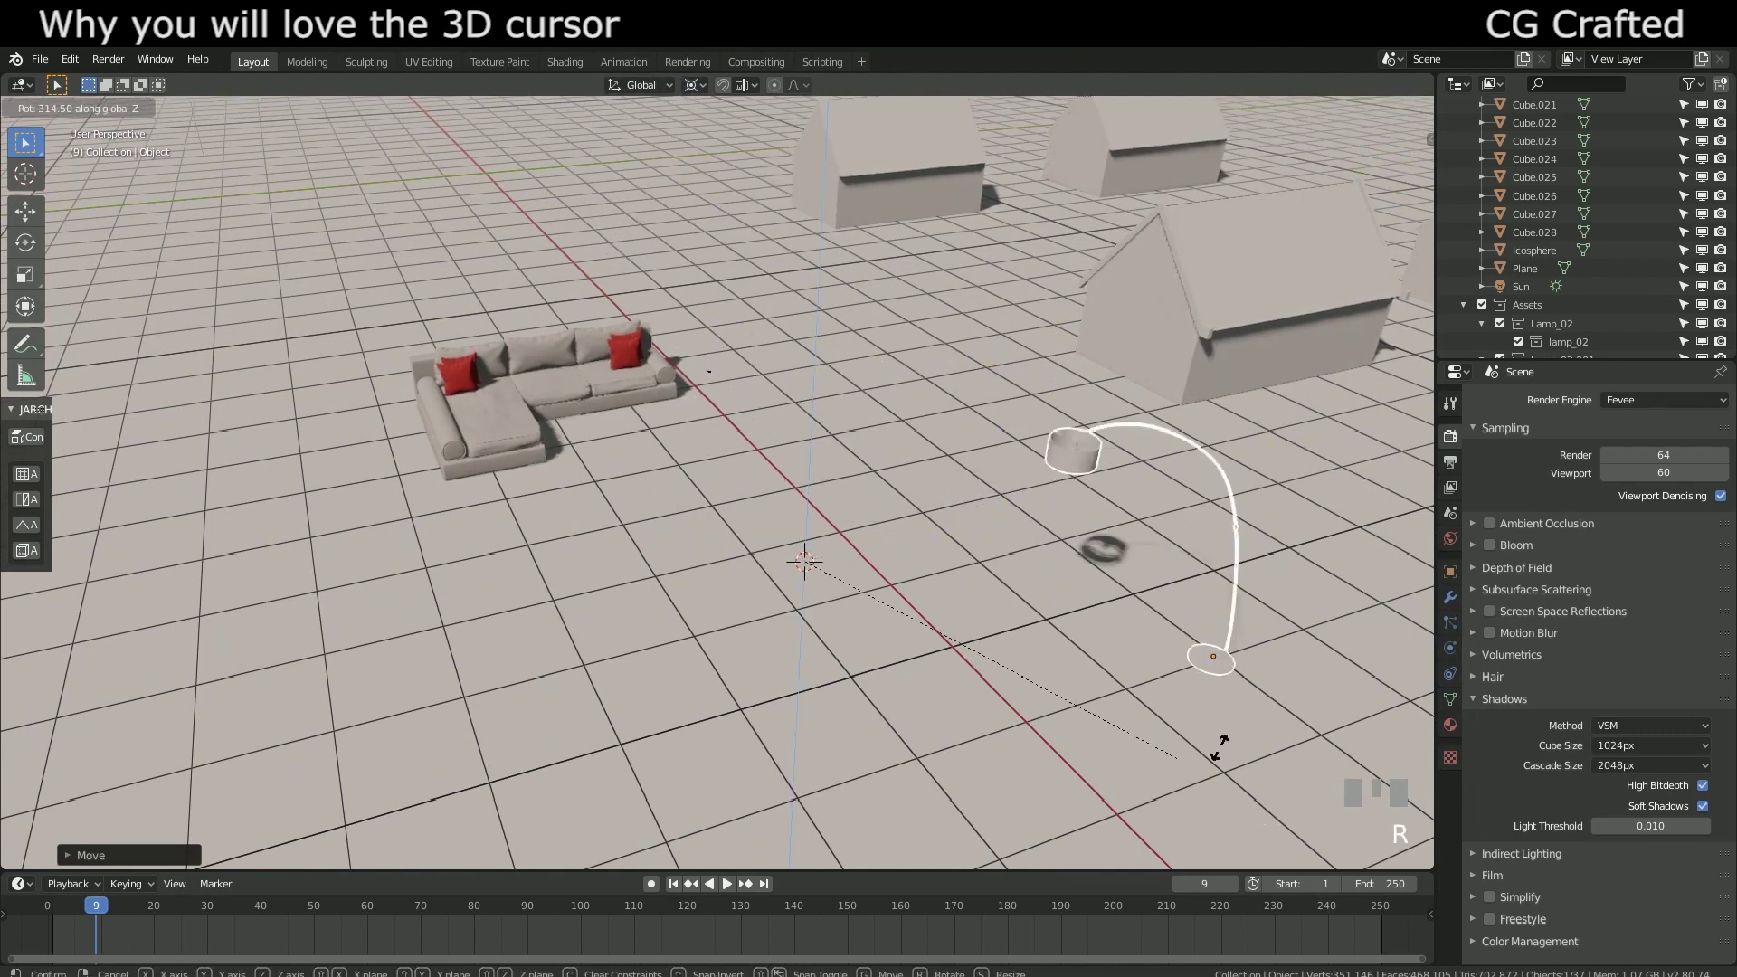
{"action": "left_click", "coordinate": [1219, 748]}
{"action": "key", "text": "g"}
{"action": "key", "text": "y"}
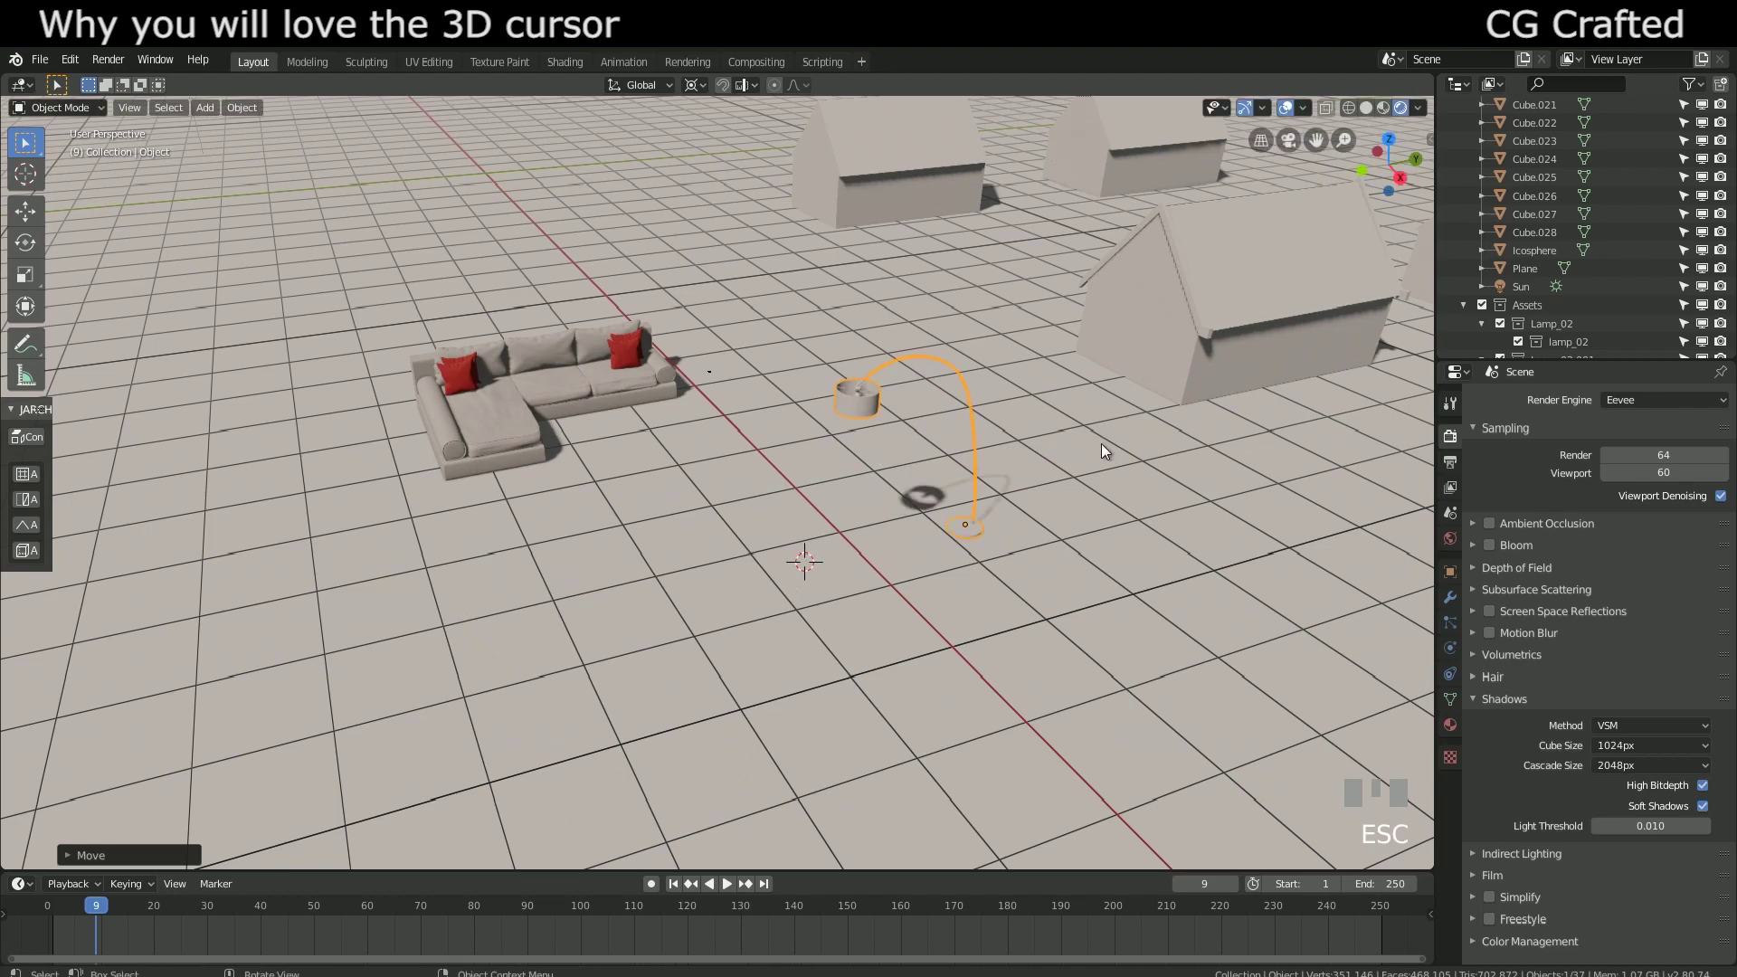
Step: Duplicate and rotate the arc lamp around the 3D cursor, repeating the operation until four lamps form a ring
{"action": "key", "text": "shift+d"}
{"action": "key", "text": "r"}
{"action": "left_click", "coordinate": [752, 373]}
{"action": "key", "text": "shift+r"}
{"action": "key", "text": "shift+r"}
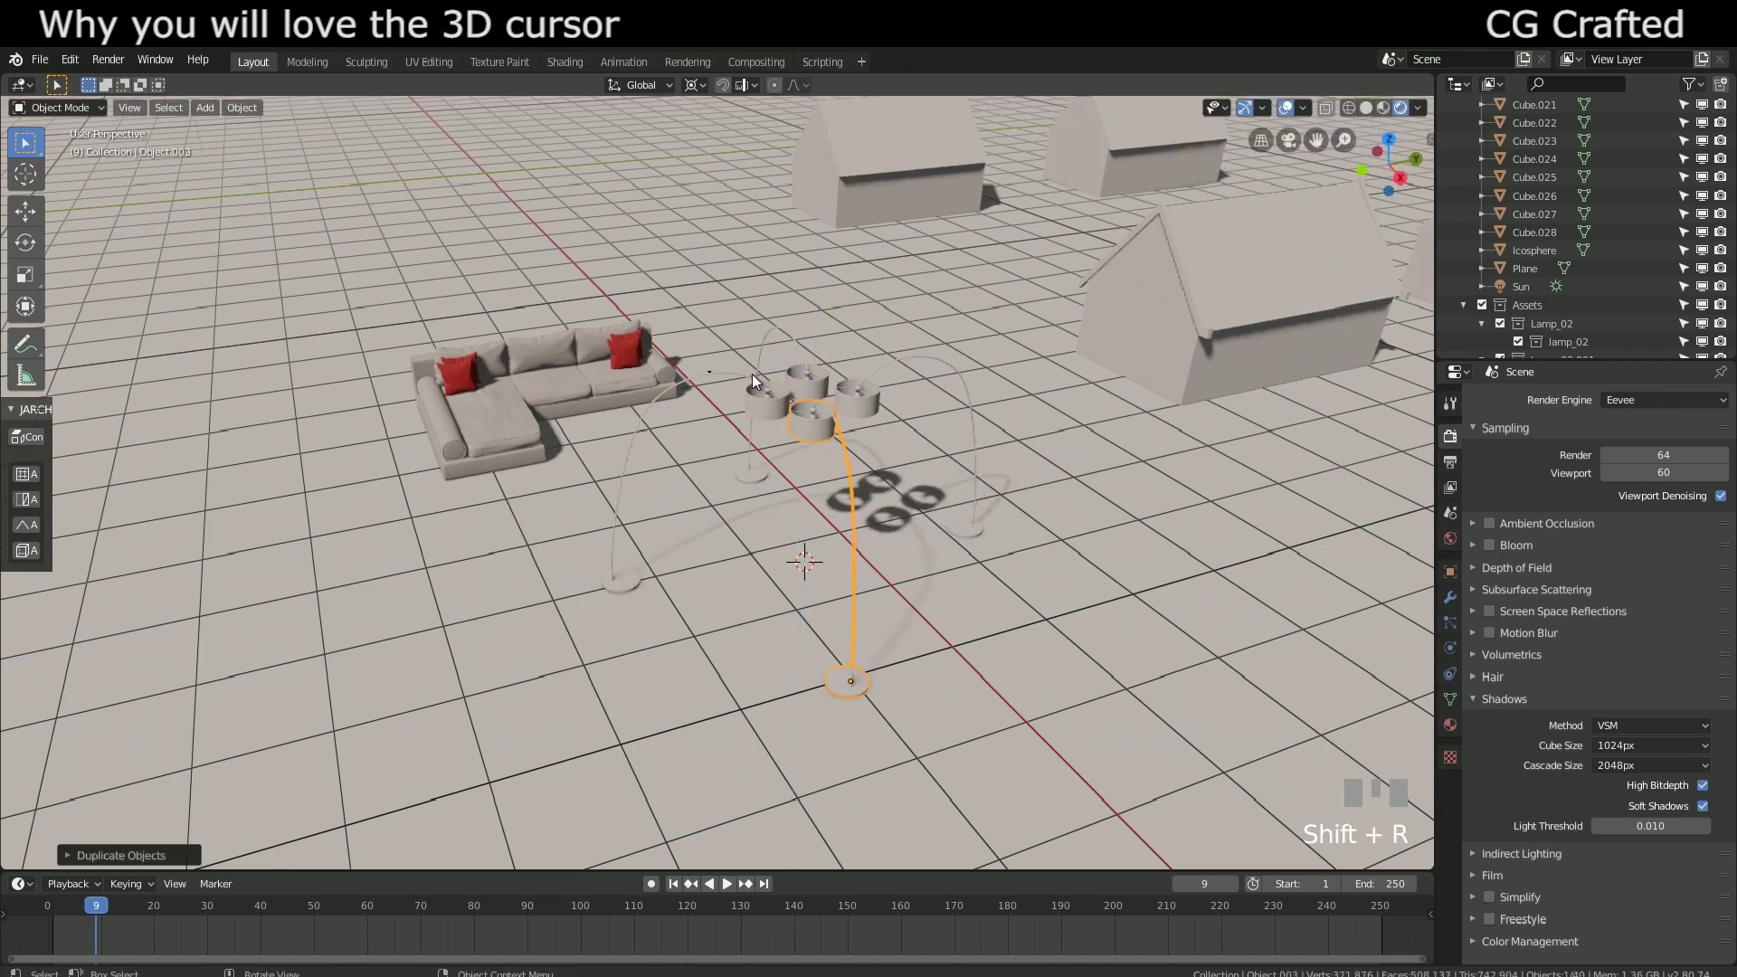
Step: Try duplicating and rotating the four lamps around a 3D cursor placed away from them, and delete the copies
{"action": "middle_click_drag", "start_coordinate": [752, 373], "coordinate": [474, 557], "text": "shift"}
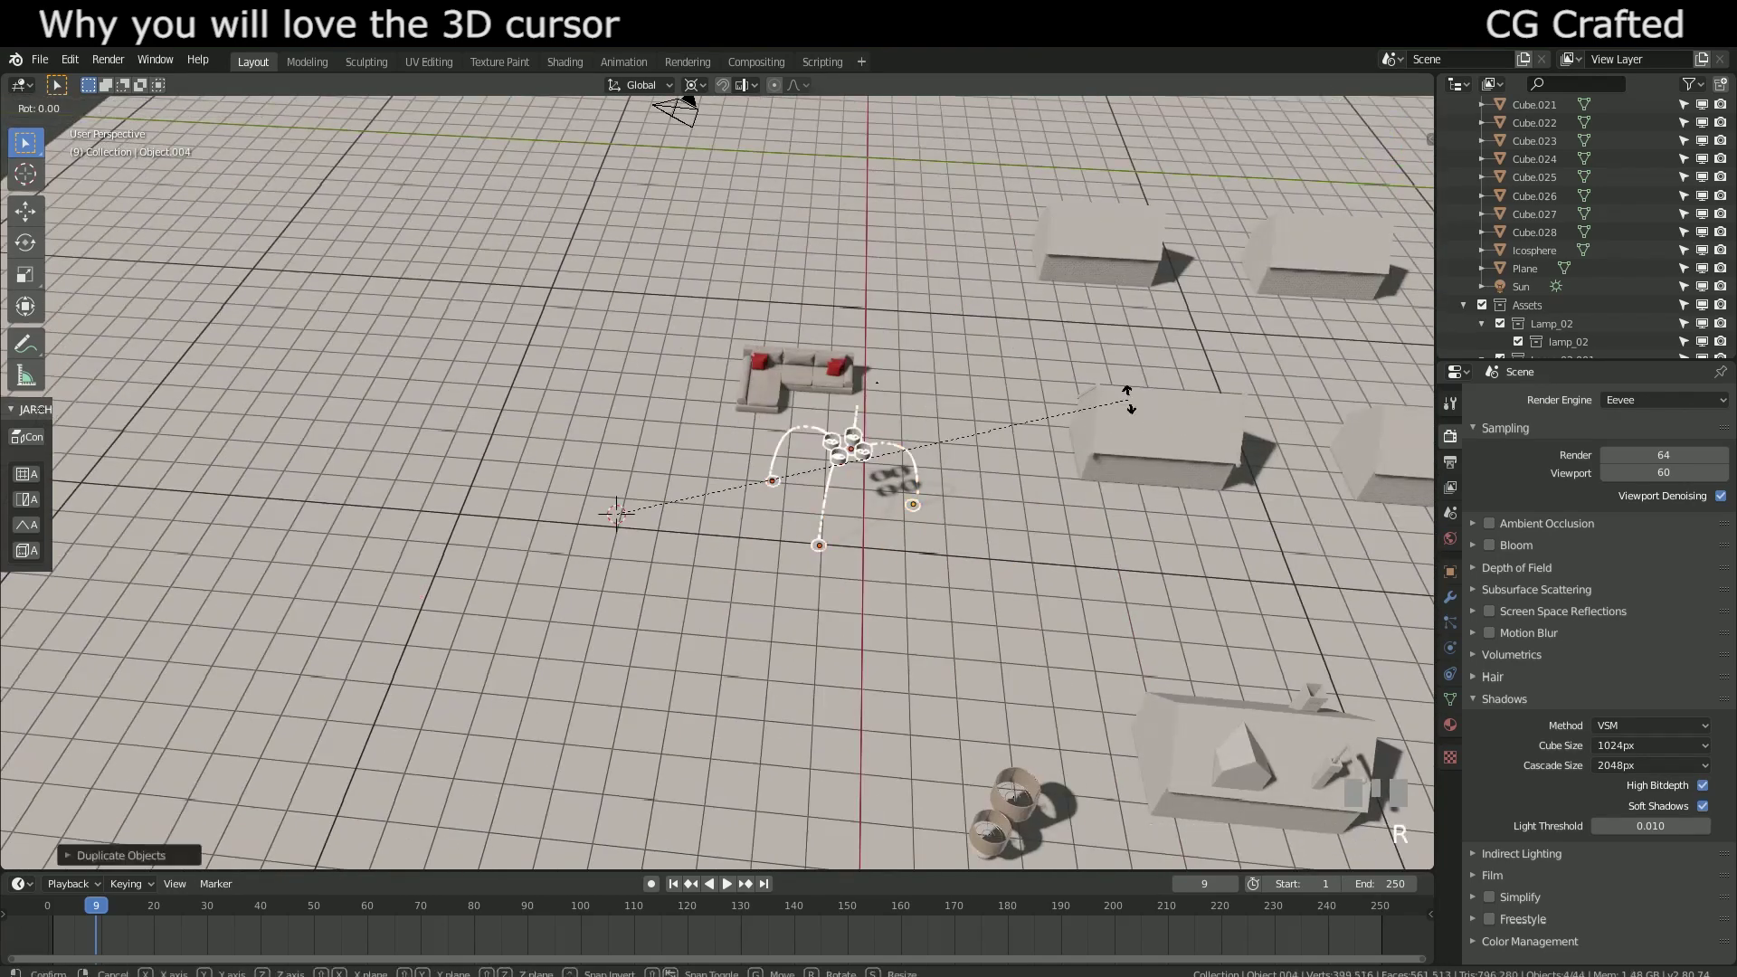
{"action": "key", "text": "shift+r"}
{"action": "key", "text": "shift+r"}
{"action": "key", "text": "shift+r"}
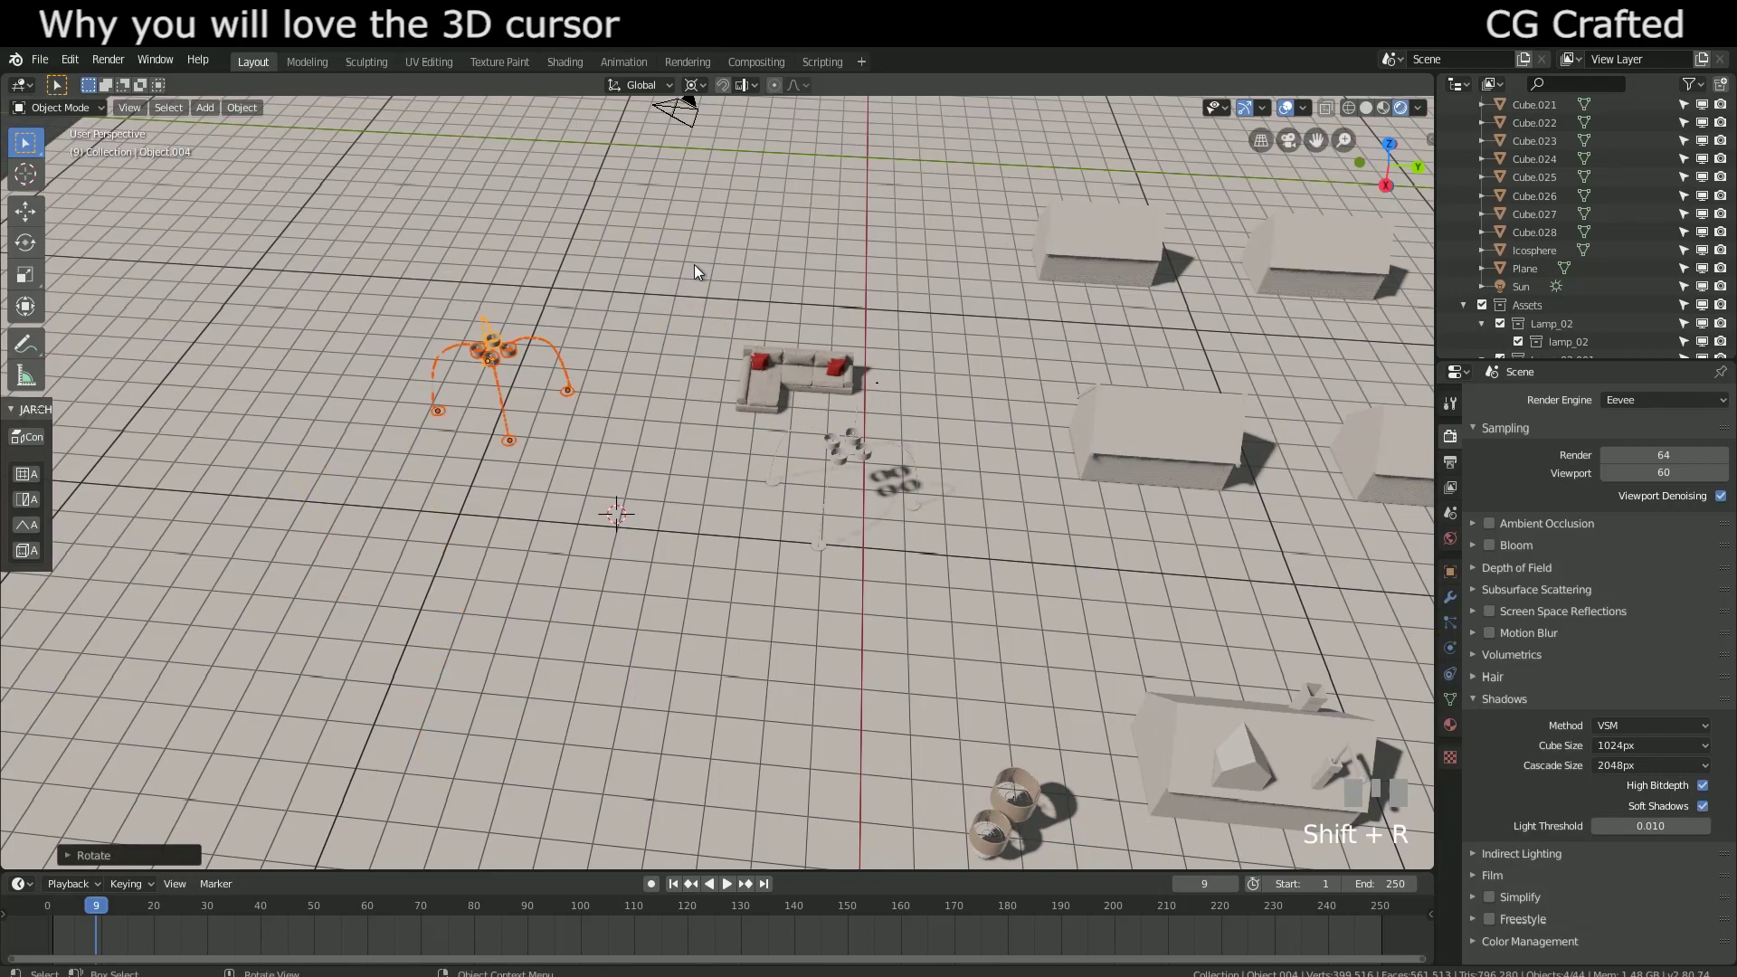
{"action": "key", "text": "Delete"}
Step: Select the four lamps and rotate duplicated groups of them about the global Z axis around the distant 3D cursor
{"action": "left_click", "coordinate": [874, 396]}
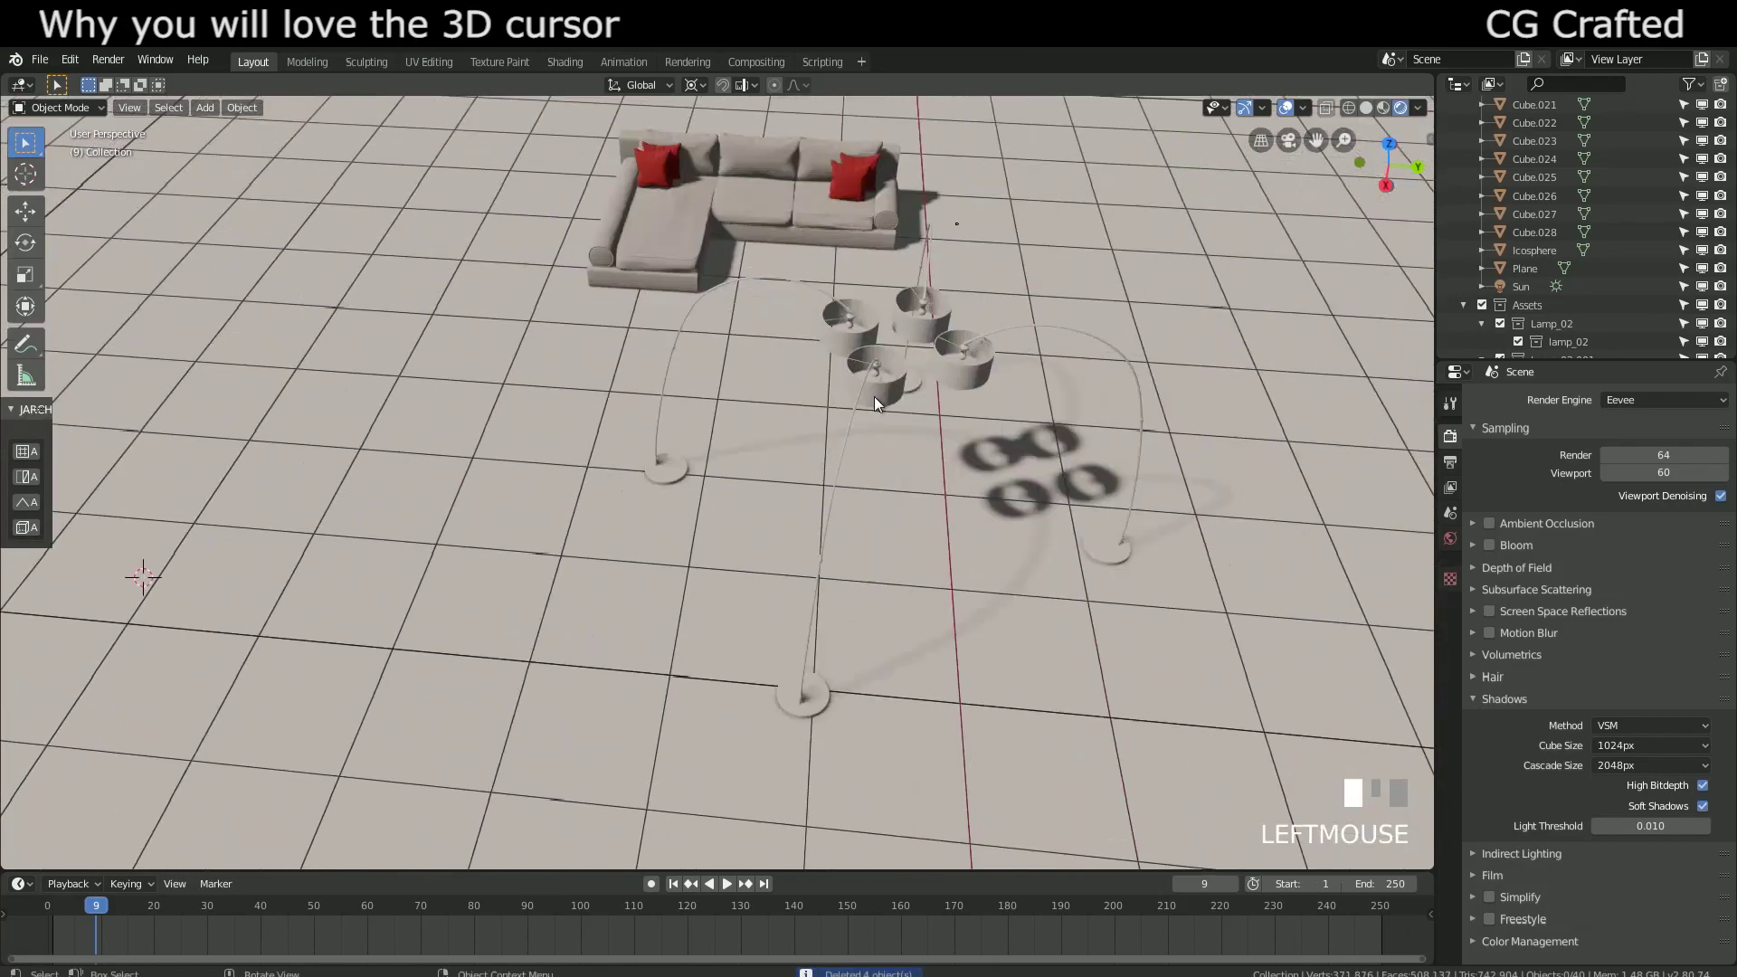
{"action": "left_click", "coordinate": [956, 360], "text": "shift"}
{"action": "scroll", "coordinate": [1137, 399], "scroll_direction": "up", "scroll_amount": 2}
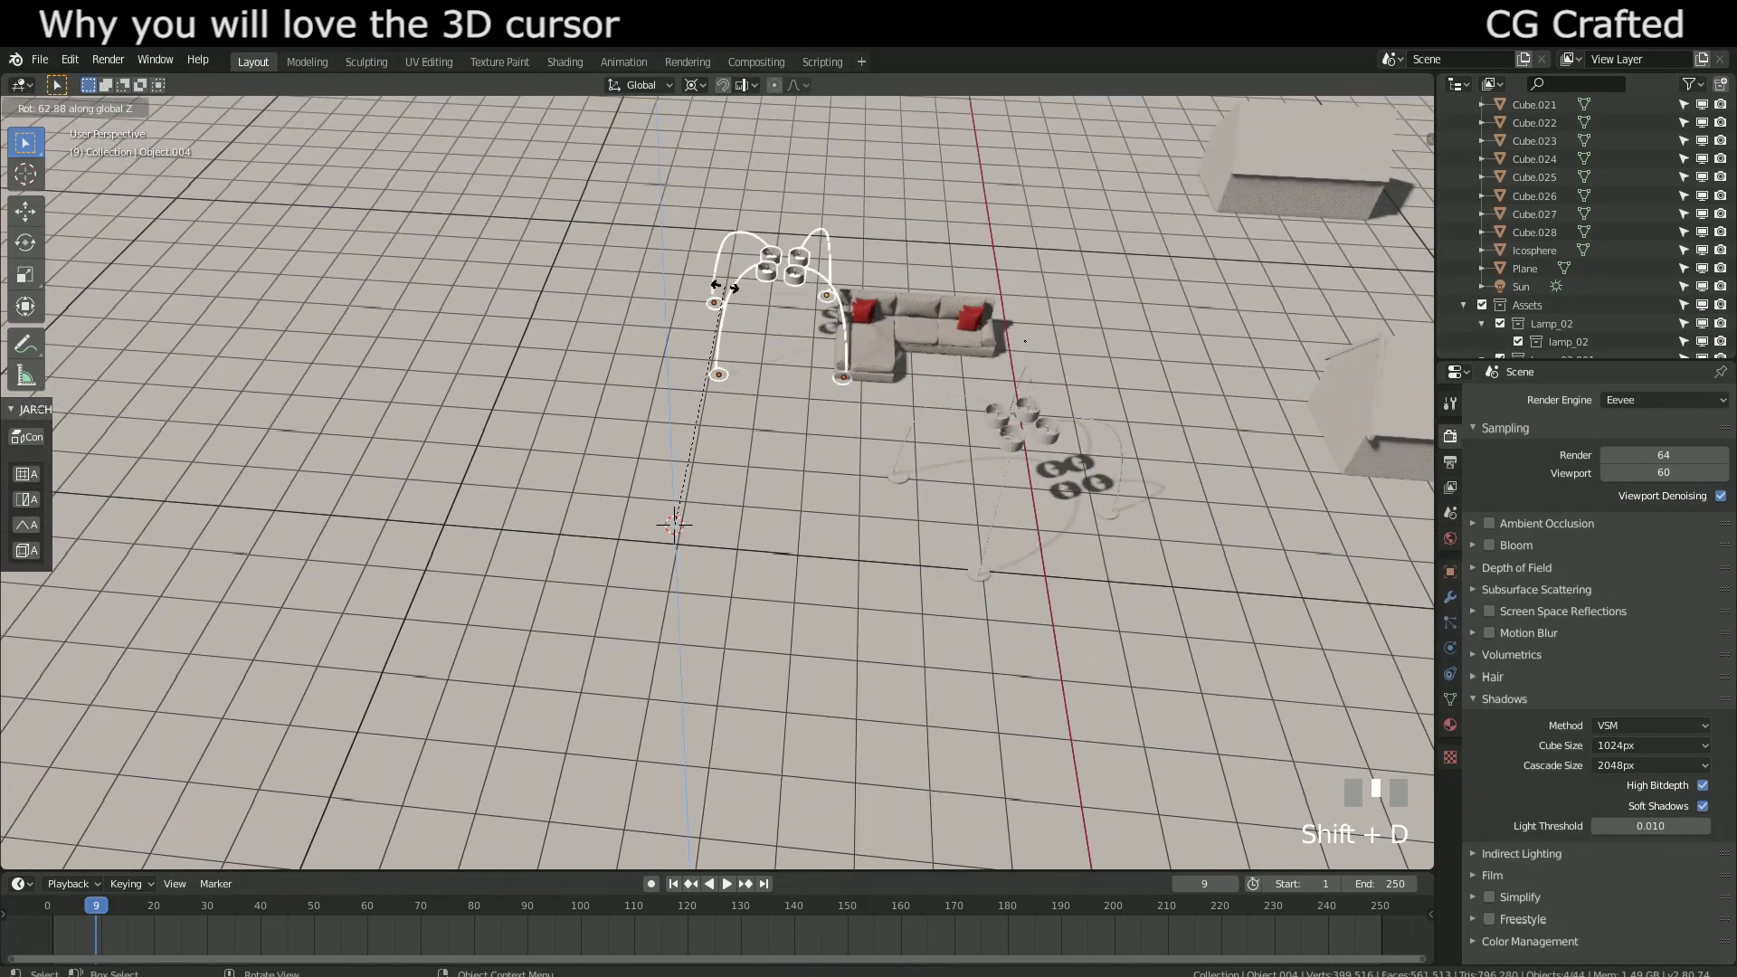
{"action": "left_click", "coordinate": [704, 291]}
{"action": "key", "text": "shift+d"}
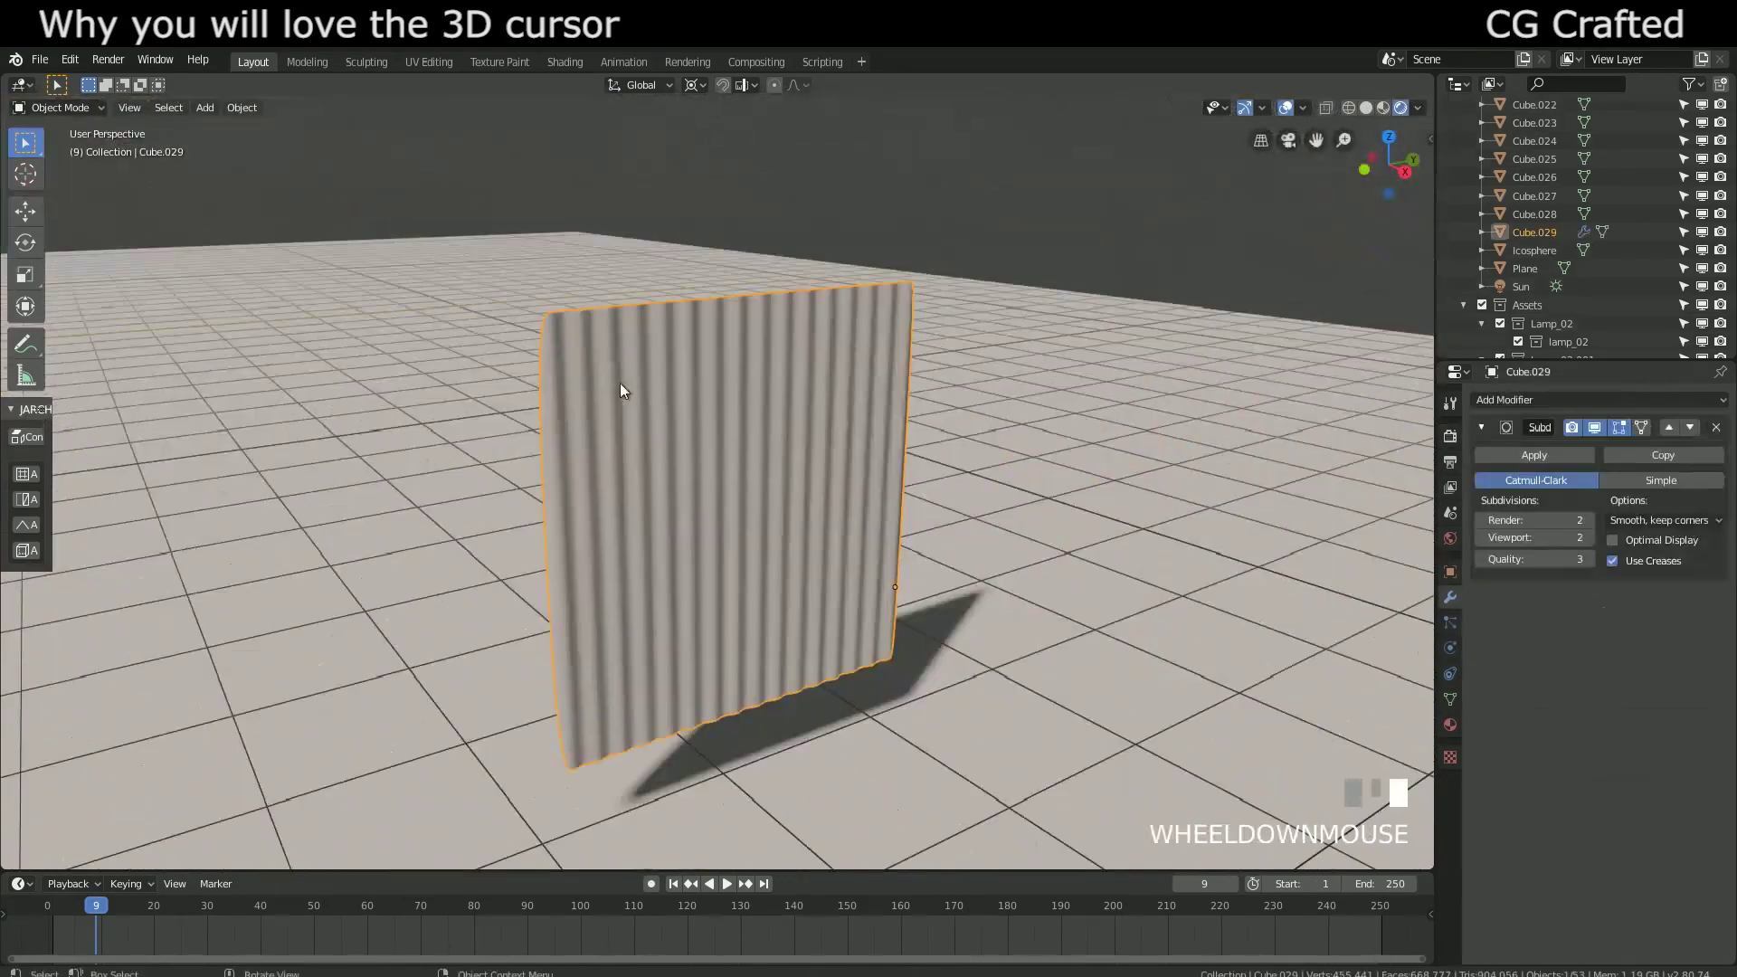
Step: Place the 3D cursor at the middle of the curtain's upper edge and add a cube there
{"action": "key", "text": "Escape"}
{"action": "right_click", "coordinate": [731, 303], "text": "shift"}
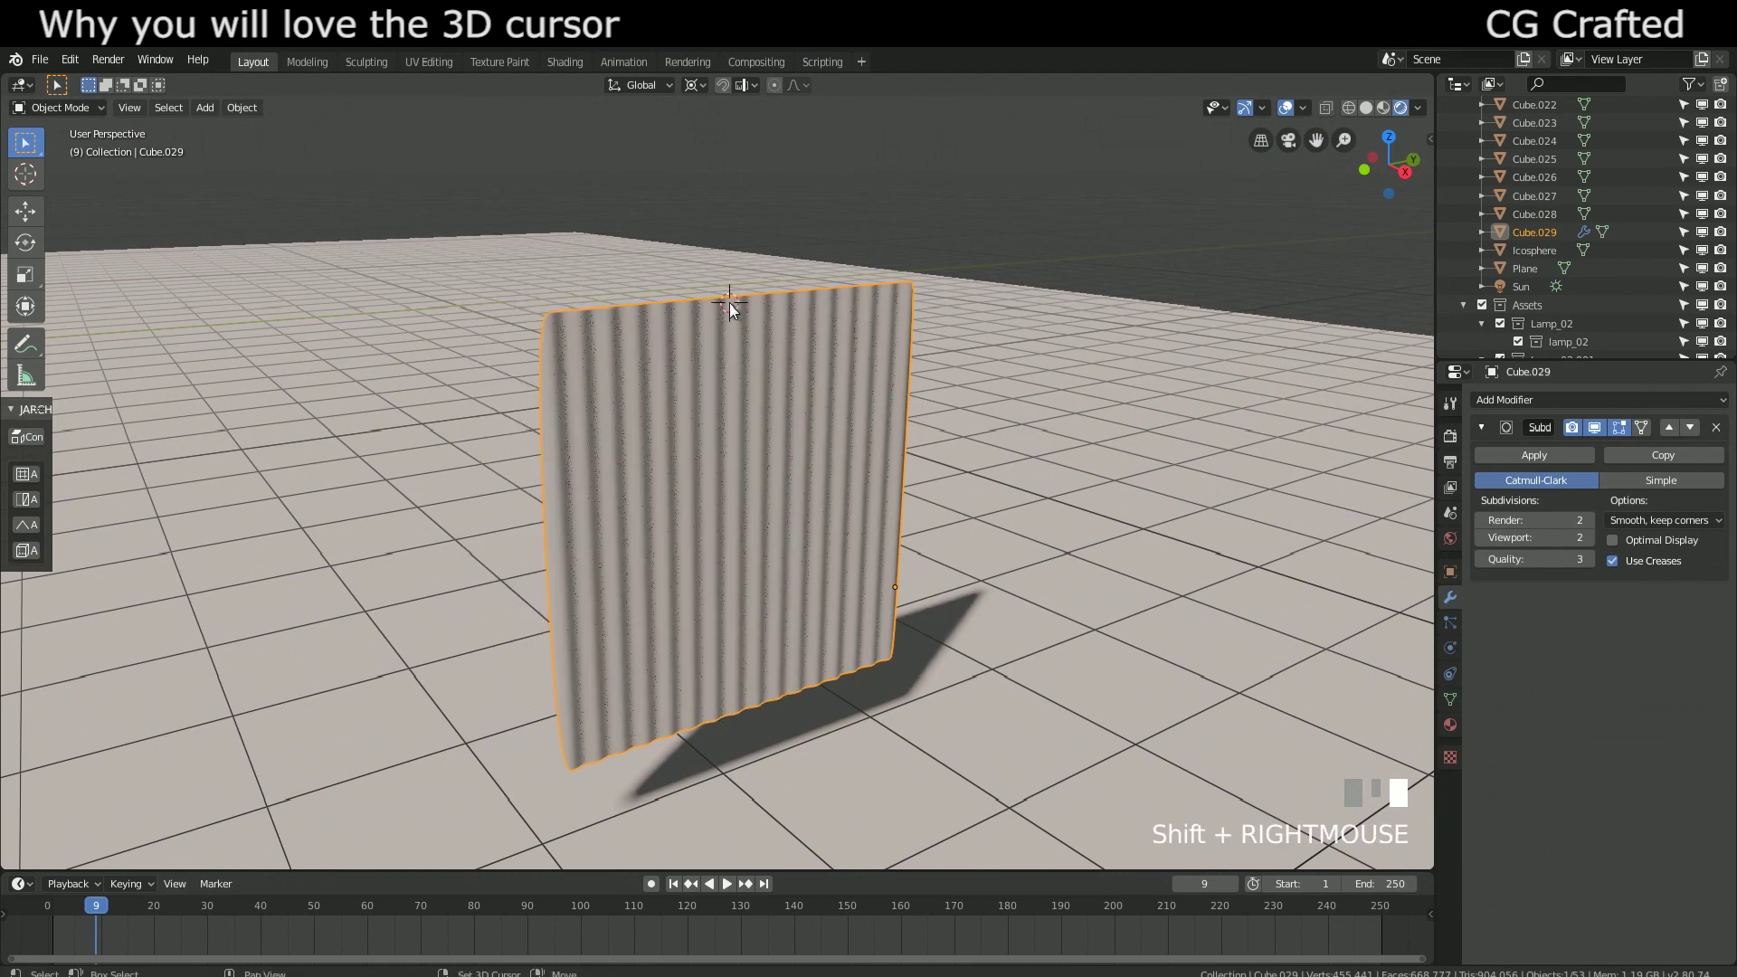
{"action": "key", "text": "shift+a"}
{"action": "mouse_move", "coordinate": [742, 304]}
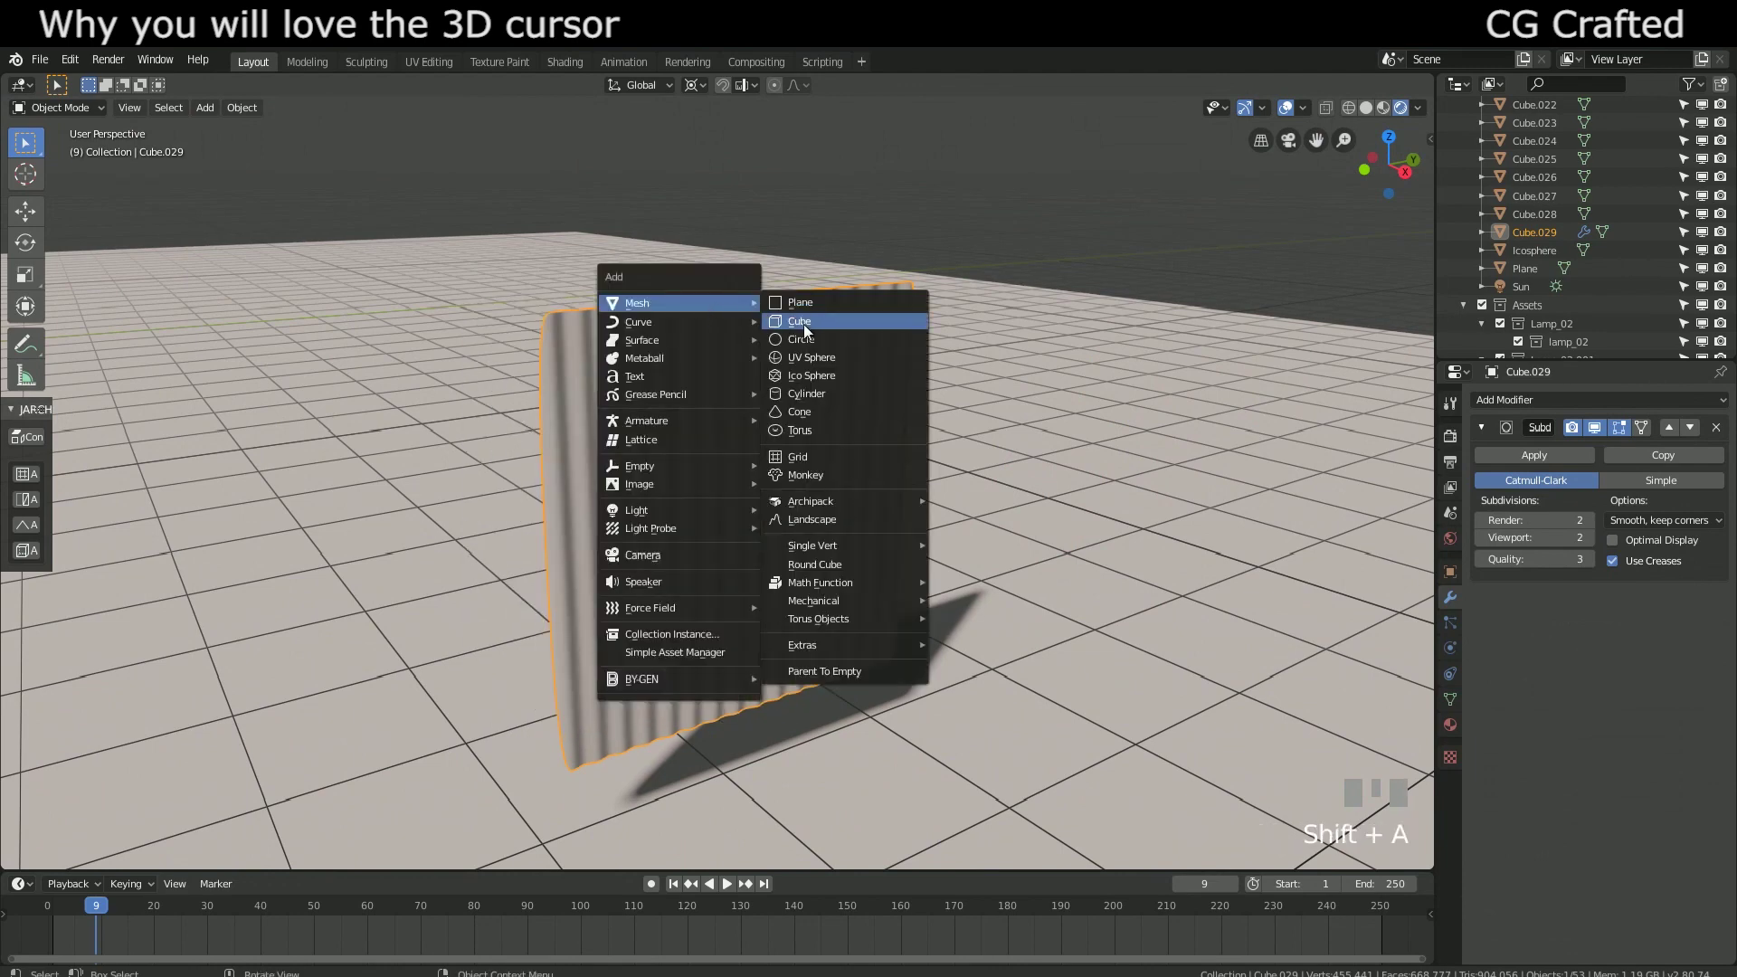
{"action": "left_click", "coordinate": [803, 323]}
Step: Shape the cube into a long thin rail along the Y axis and position it over the curtain's upper edge
{"action": "key", "text": "s"}
{"action": "key", "text": "y"}
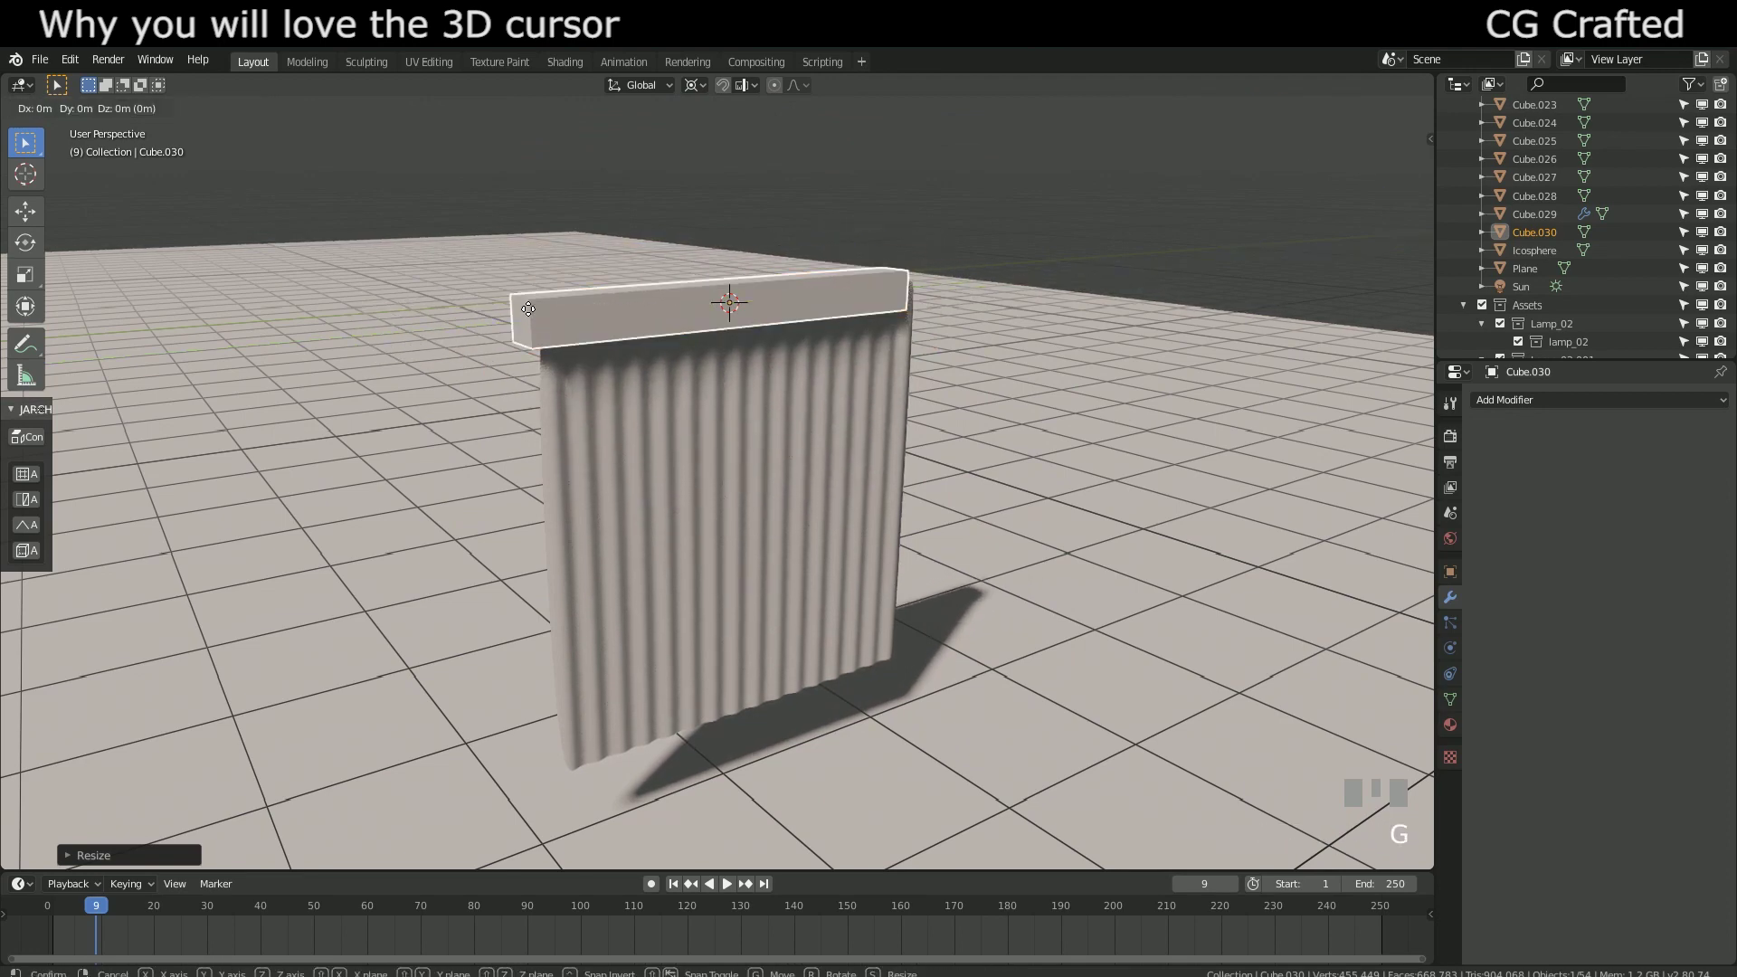
{"action": "key", "text": "y"}
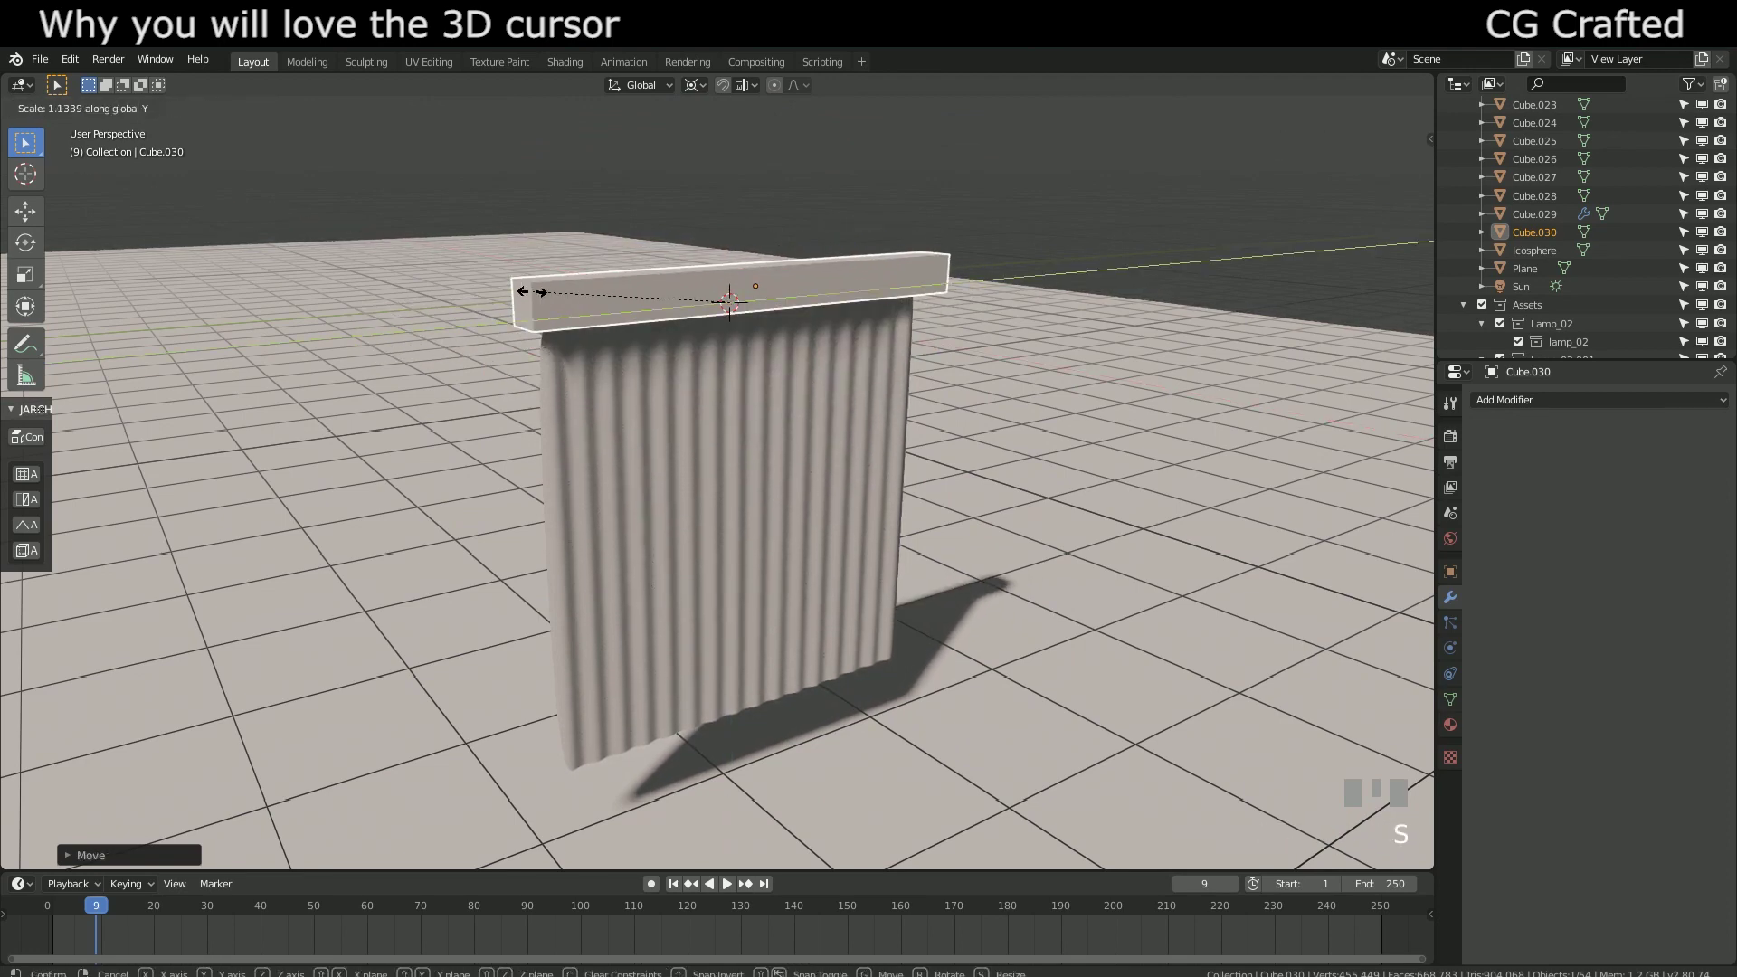
{"action": "left_click", "coordinate": [573, 365]}
Step: Scale the curtain along the global Z axis by about 1.17 around the 3D cursor at its upper edge
{"action": "left_click", "coordinate": [580, 393]}
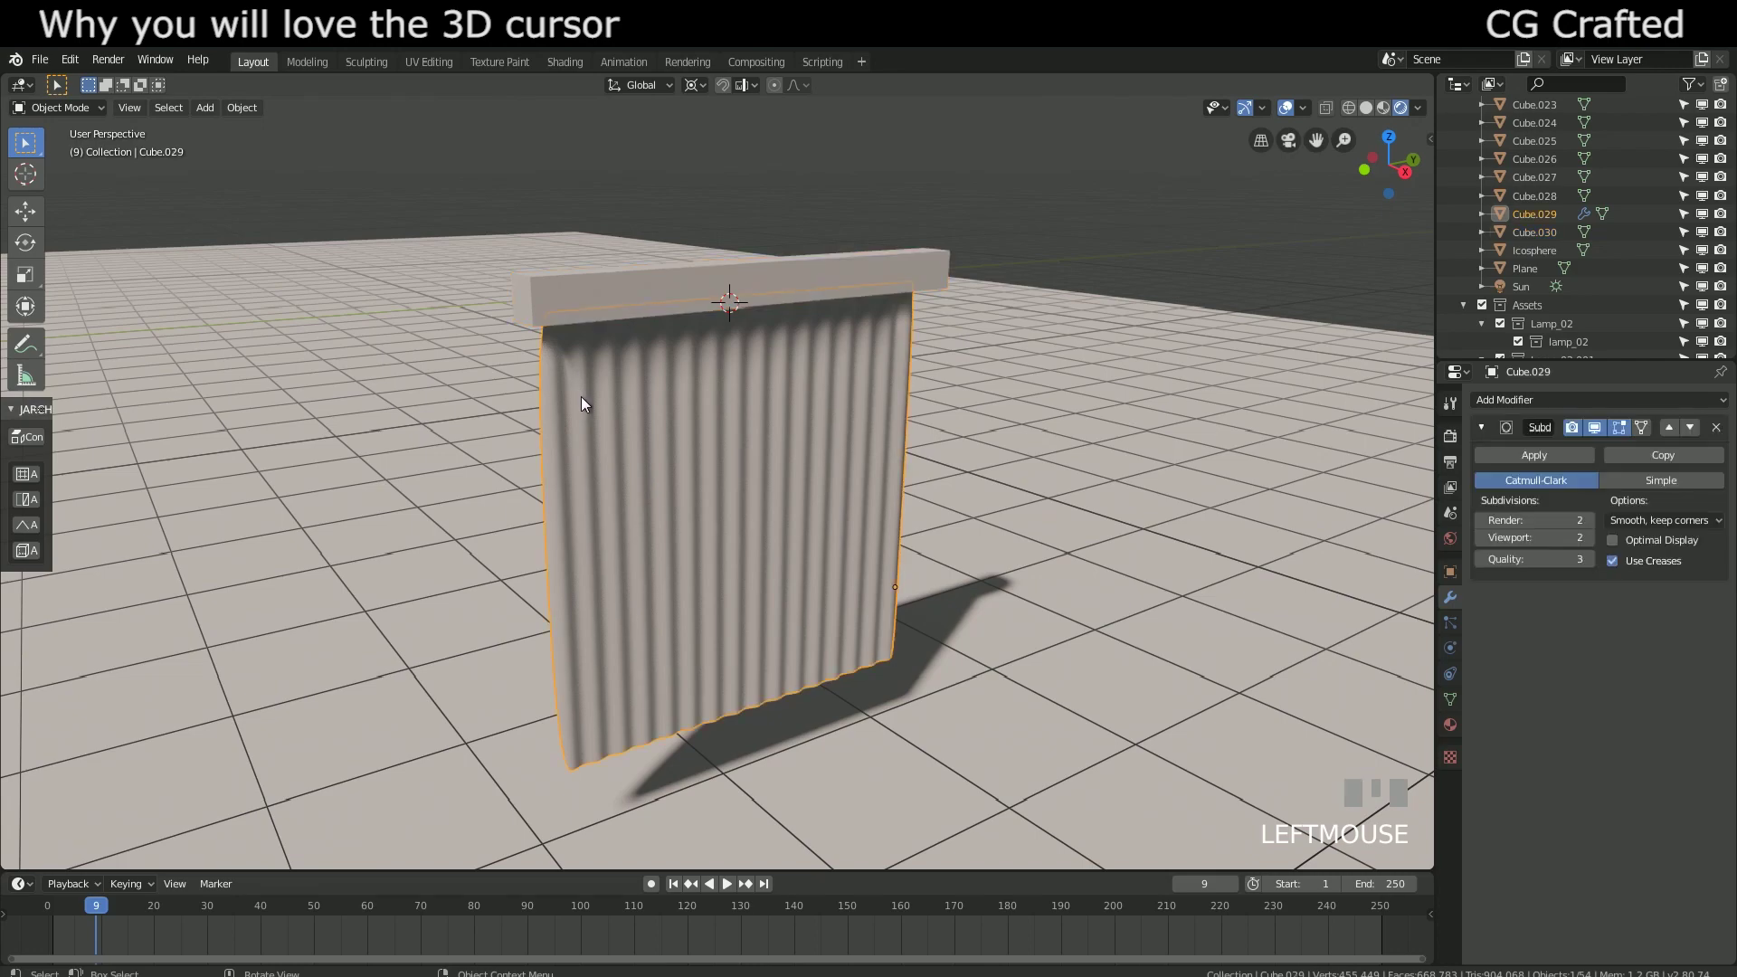
{"action": "mouse_move", "coordinate": [581, 396]}
{"action": "middle_mouse_down"}
{"action": "mouse_move", "coordinate": [477, 388]}
{"action": "mouse_move", "coordinate": [561, 398]}
{"action": "middle_mouse_up"}
{"action": "left_click", "coordinate": [694, 85]}
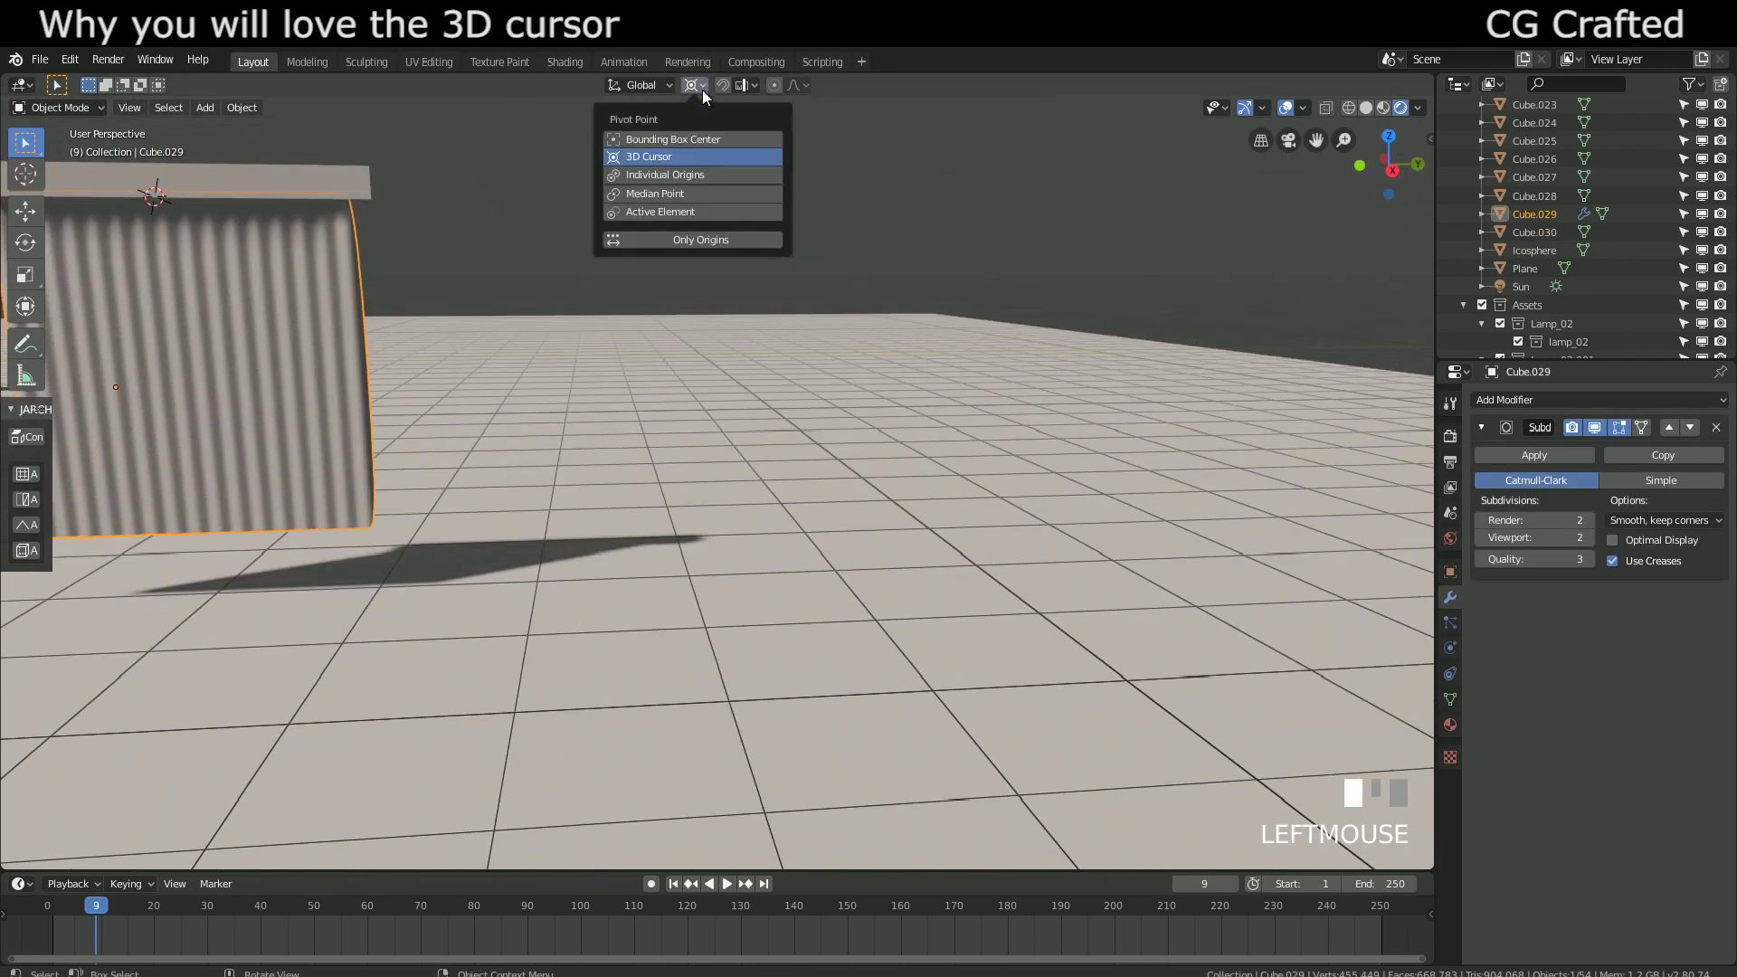
{"action": "key", "text": "Escape"}
{"action": "middle_click_drag", "start_coordinate": [519, 242], "coordinate": [572, 243], "text": "shift"}
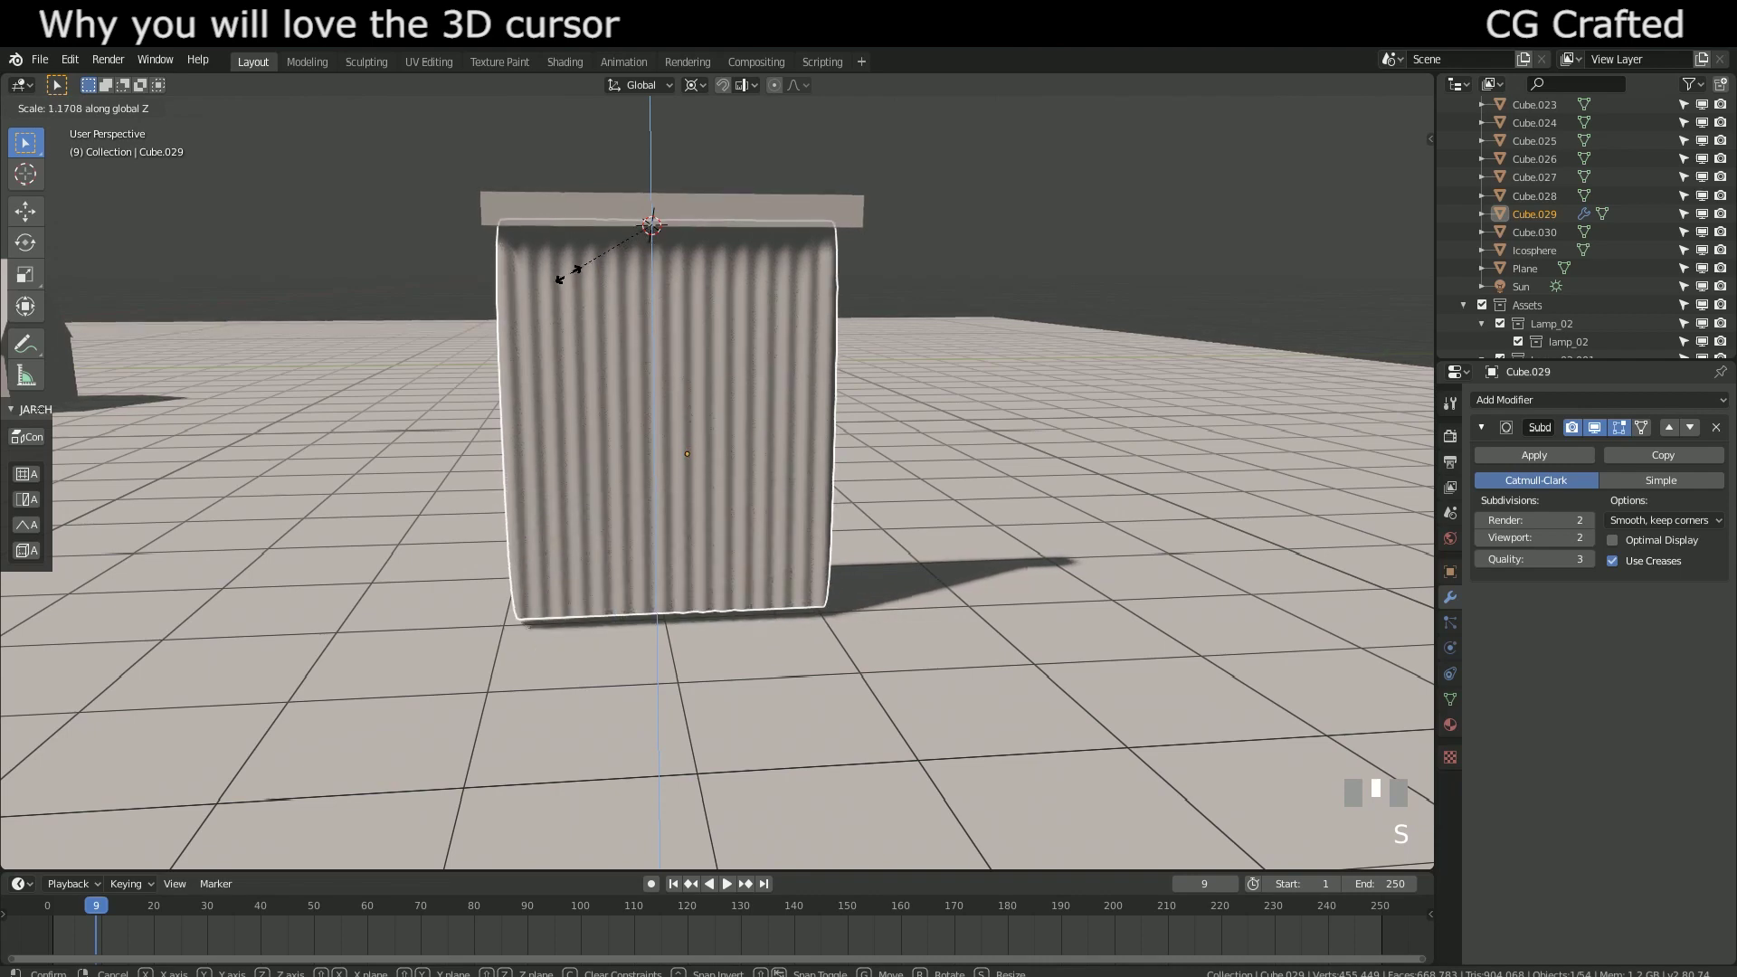
{"action": "left_click", "coordinate": [561, 269]}
Step: Place the 3D cursor at the curtain's upper left corner and narrow the curtain along the Y axis towards it
{"action": "middle_click_drag", "start_coordinate": [556, 264], "coordinate": [599, 252], "text": "shift"}
{"action": "scroll", "coordinate": [589, 252], "scroll_direction": "up", "scroll_amount": 3}
{"action": "right_click", "coordinate": [583, 243], "text": "shift"}
{"action": "scroll", "coordinate": [583, 242], "scroll_direction": "down", "scroll_amount": 4}
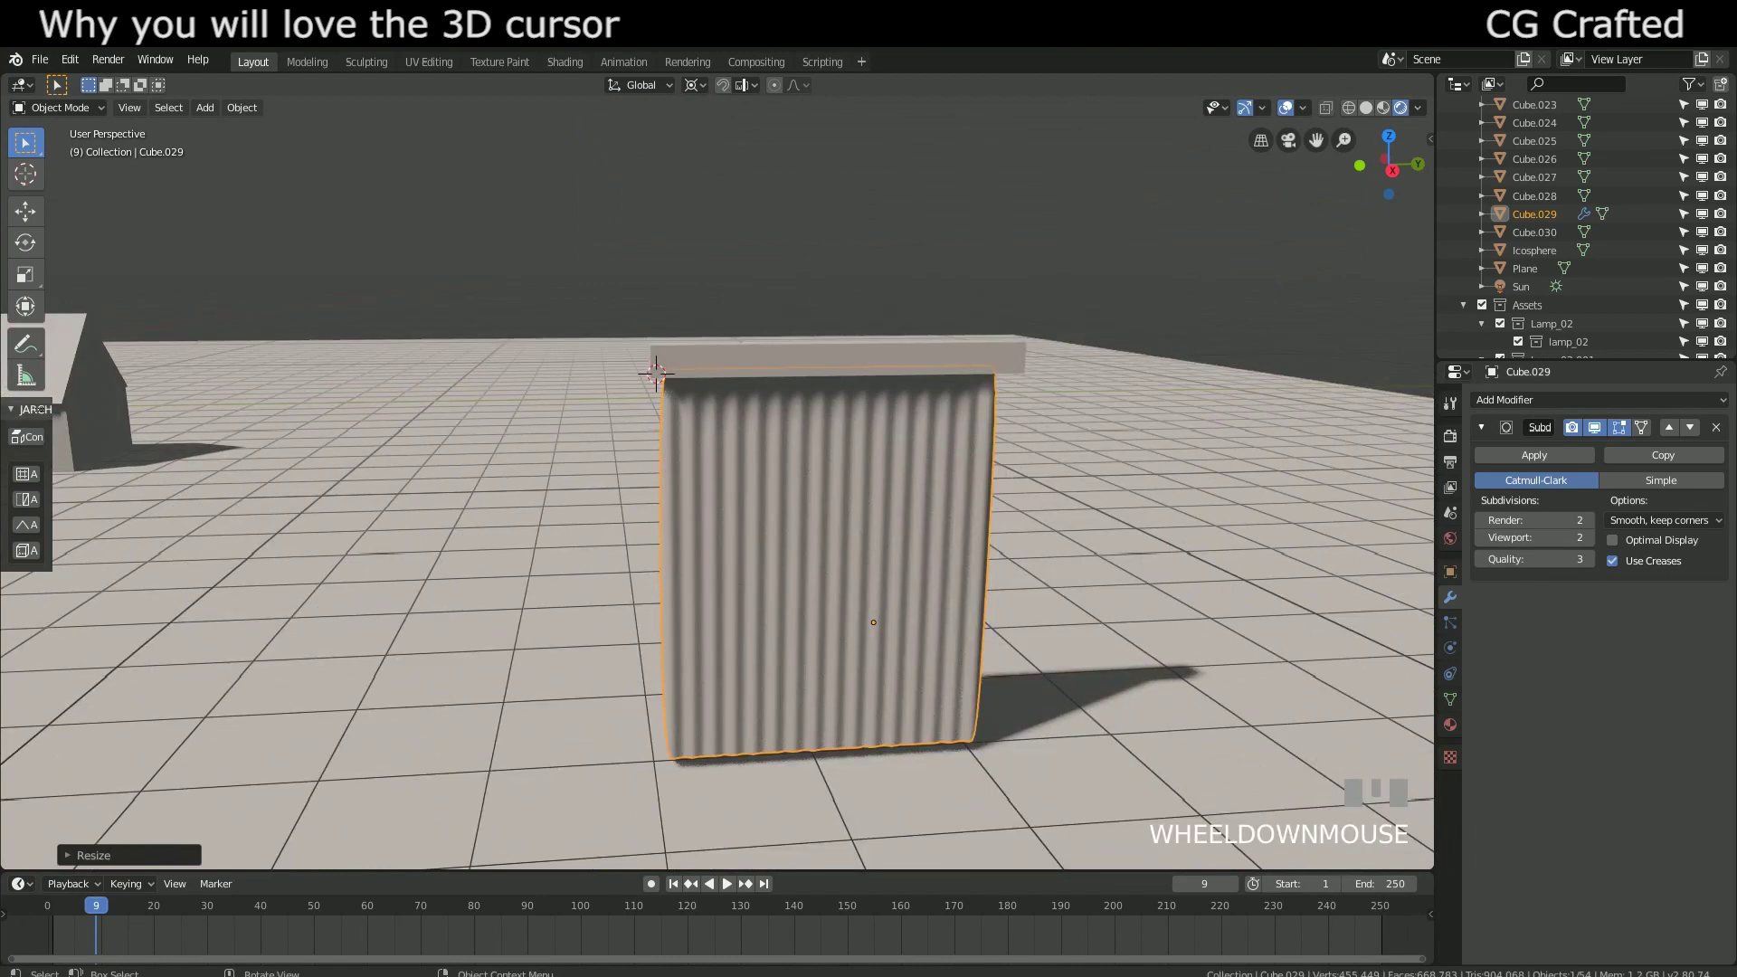
{"action": "key", "text": "s"}
{"action": "key", "text": "y"}
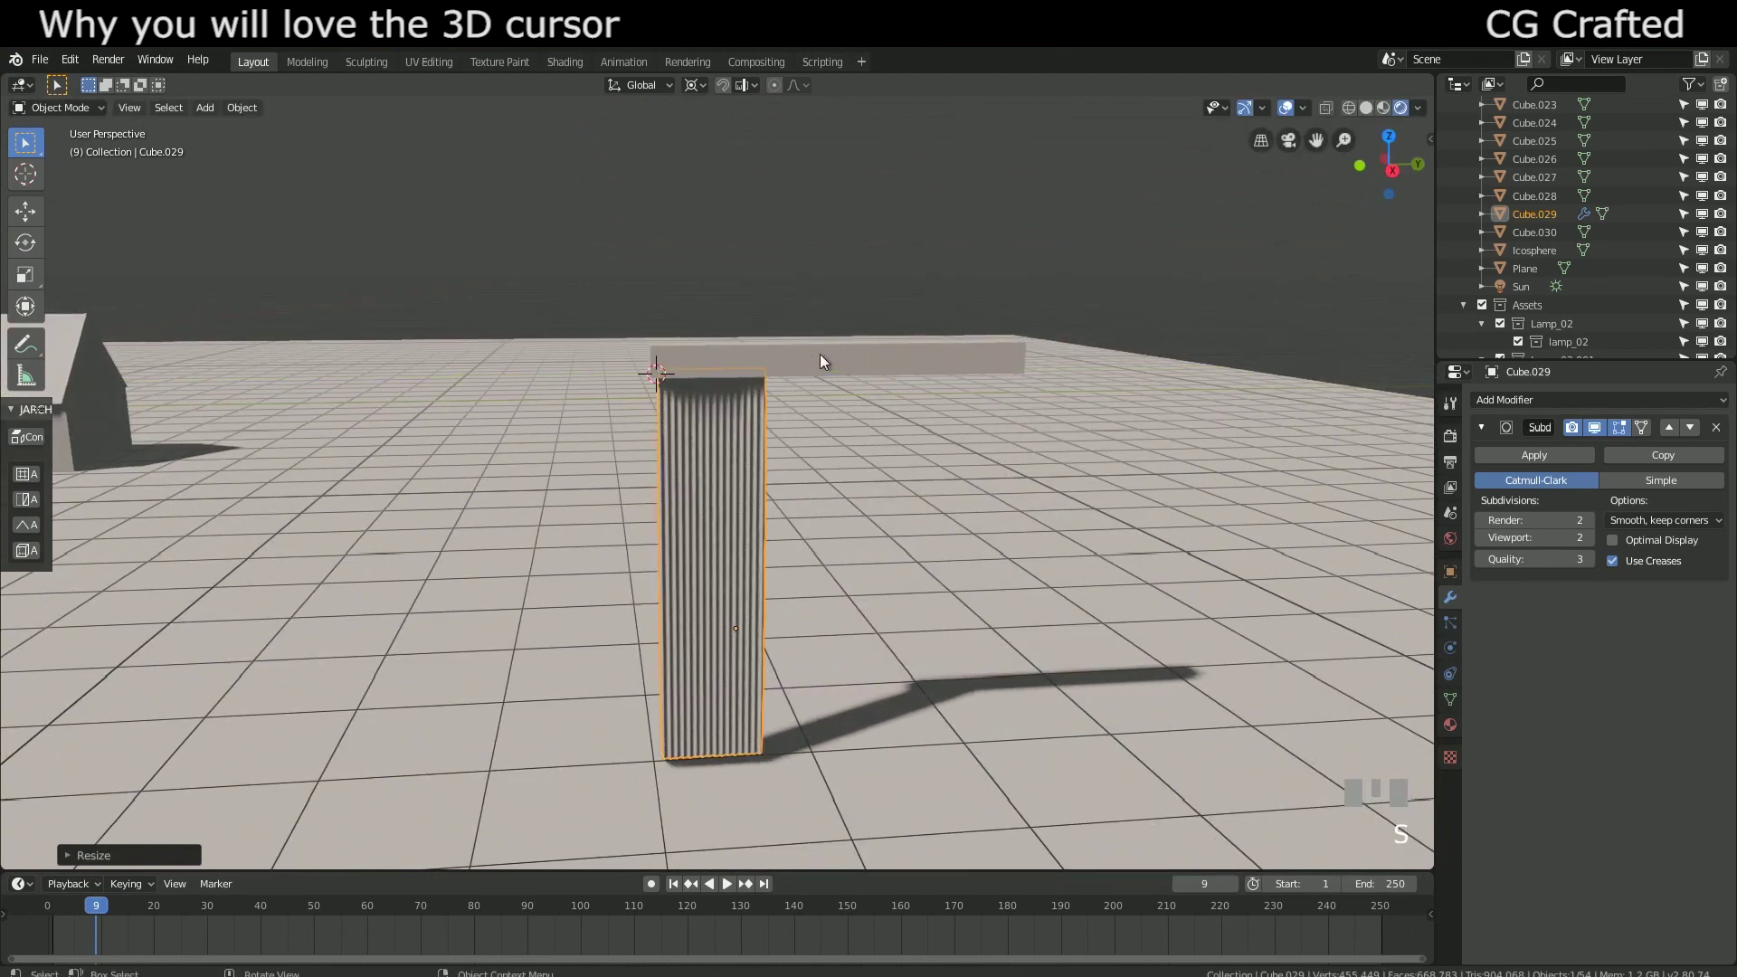
Step: Duplicate the curtain to the rail's right end and narrow the copy along Y around a 3D cursor placed there
{"action": "key", "text": "shift+d"}
{"action": "left_click", "coordinate": [1013, 378]}
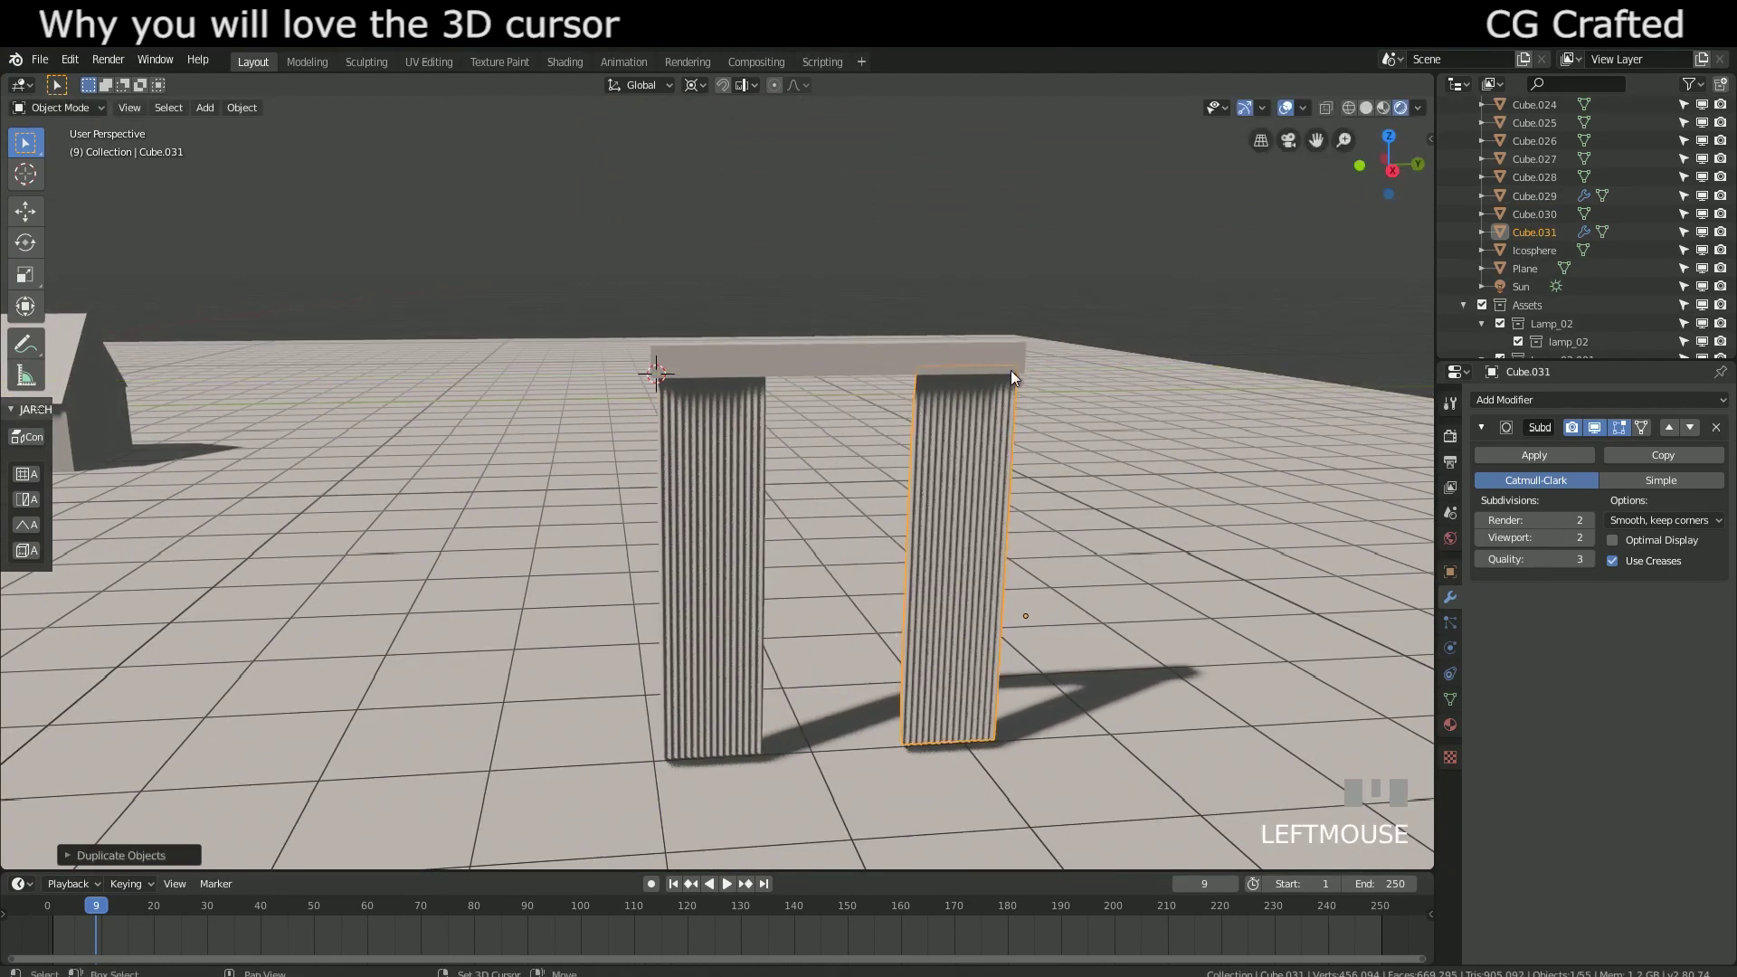
{"action": "key", "text": "s"}
{"action": "key", "text": "x"}
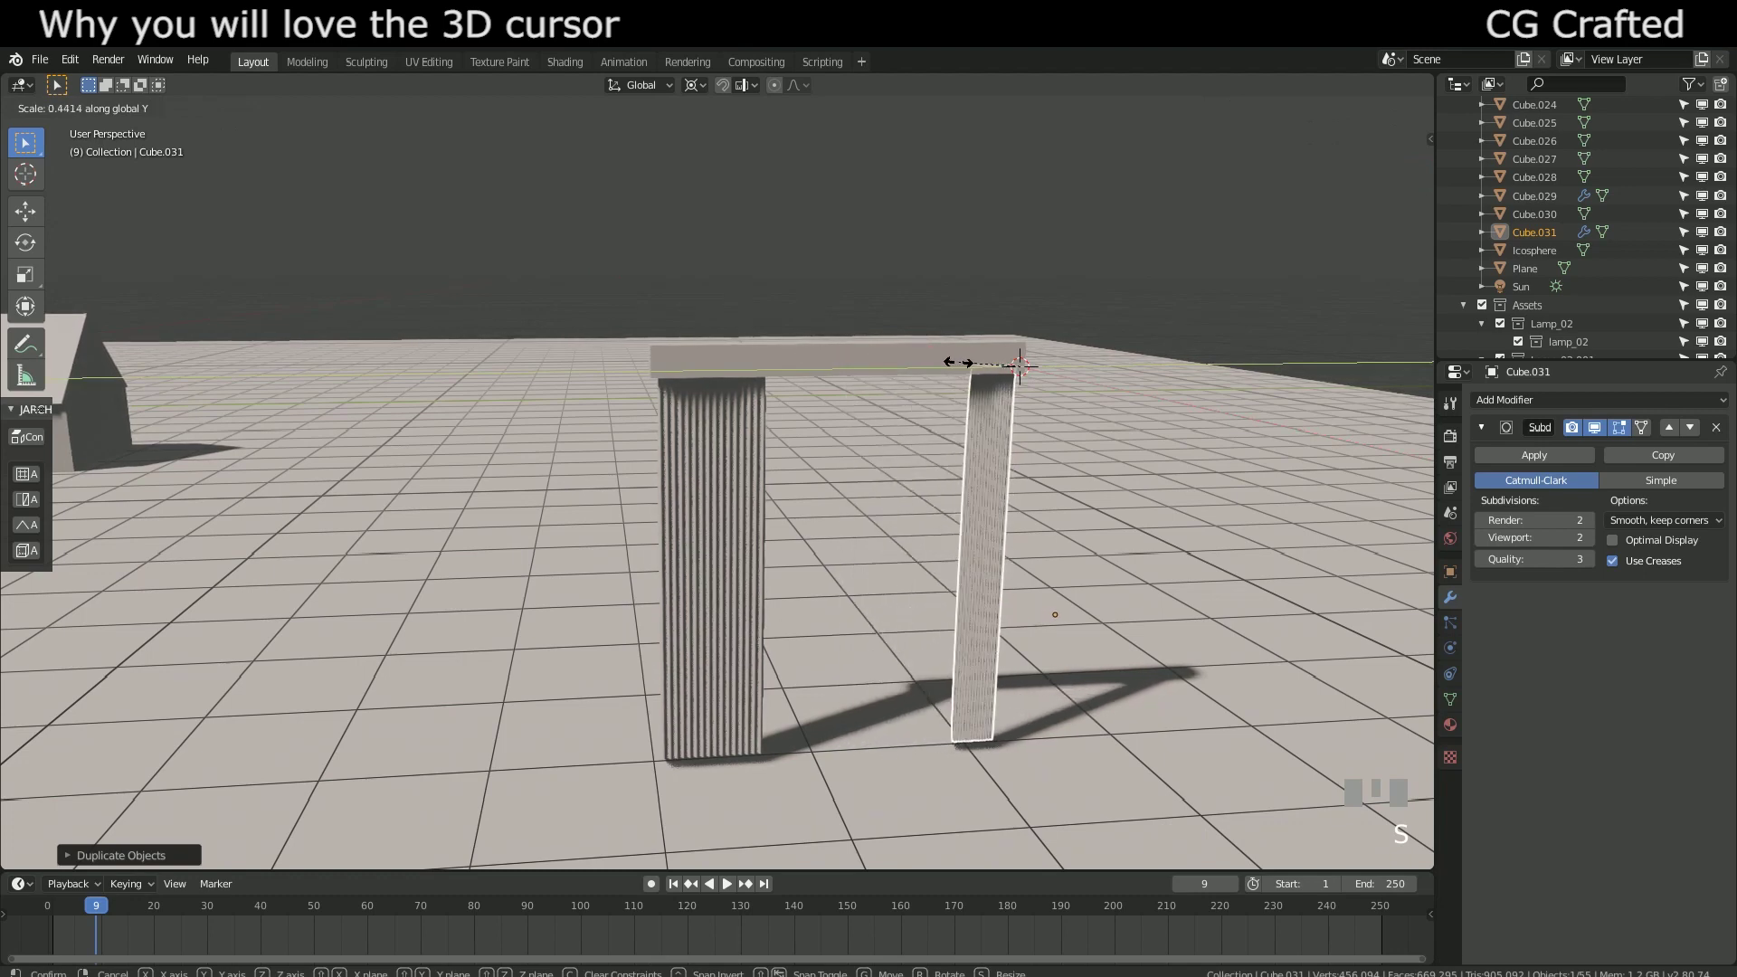
{"action": "left_click", "coordinate": [941, 367]}
Step: Return the 3D cursor to the left curtain's upper outer corner and scale that curtain along Y around it
{"action": "left_click", "coordinate": [749, 407]}
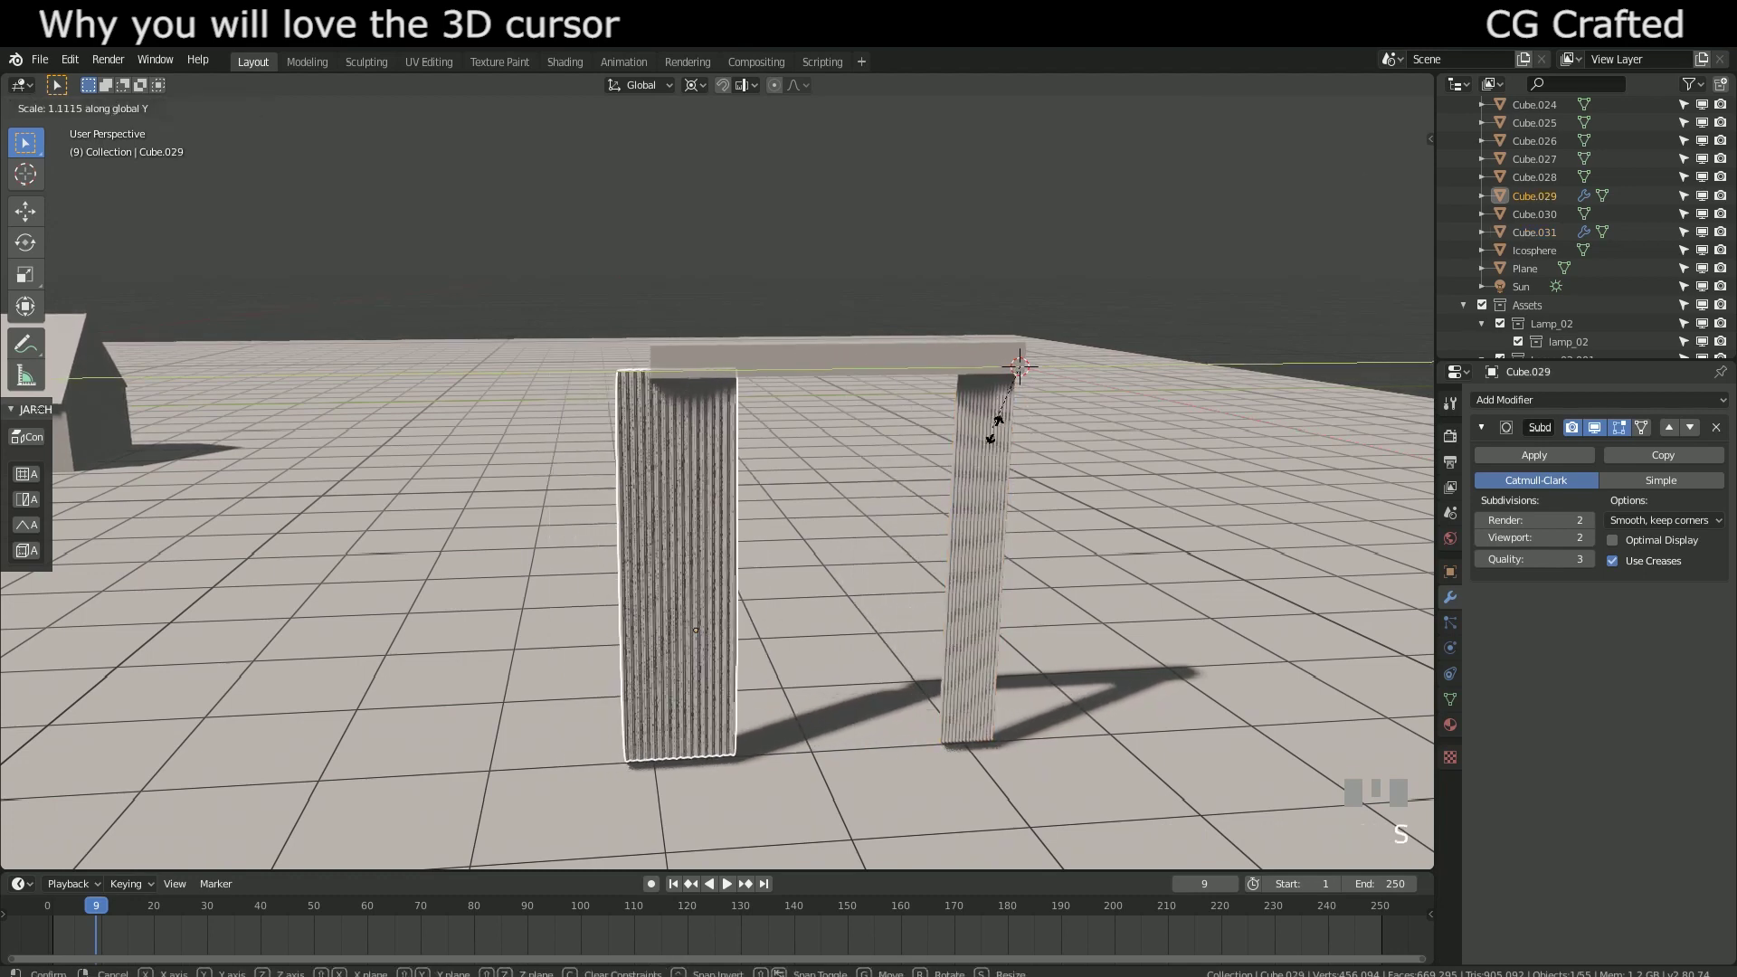
{"action": "right_click", "coordinate": [655, 371], "text": "shift"}
{"action": "key", "text": "s"}
{"action": "key", "text": "x"}
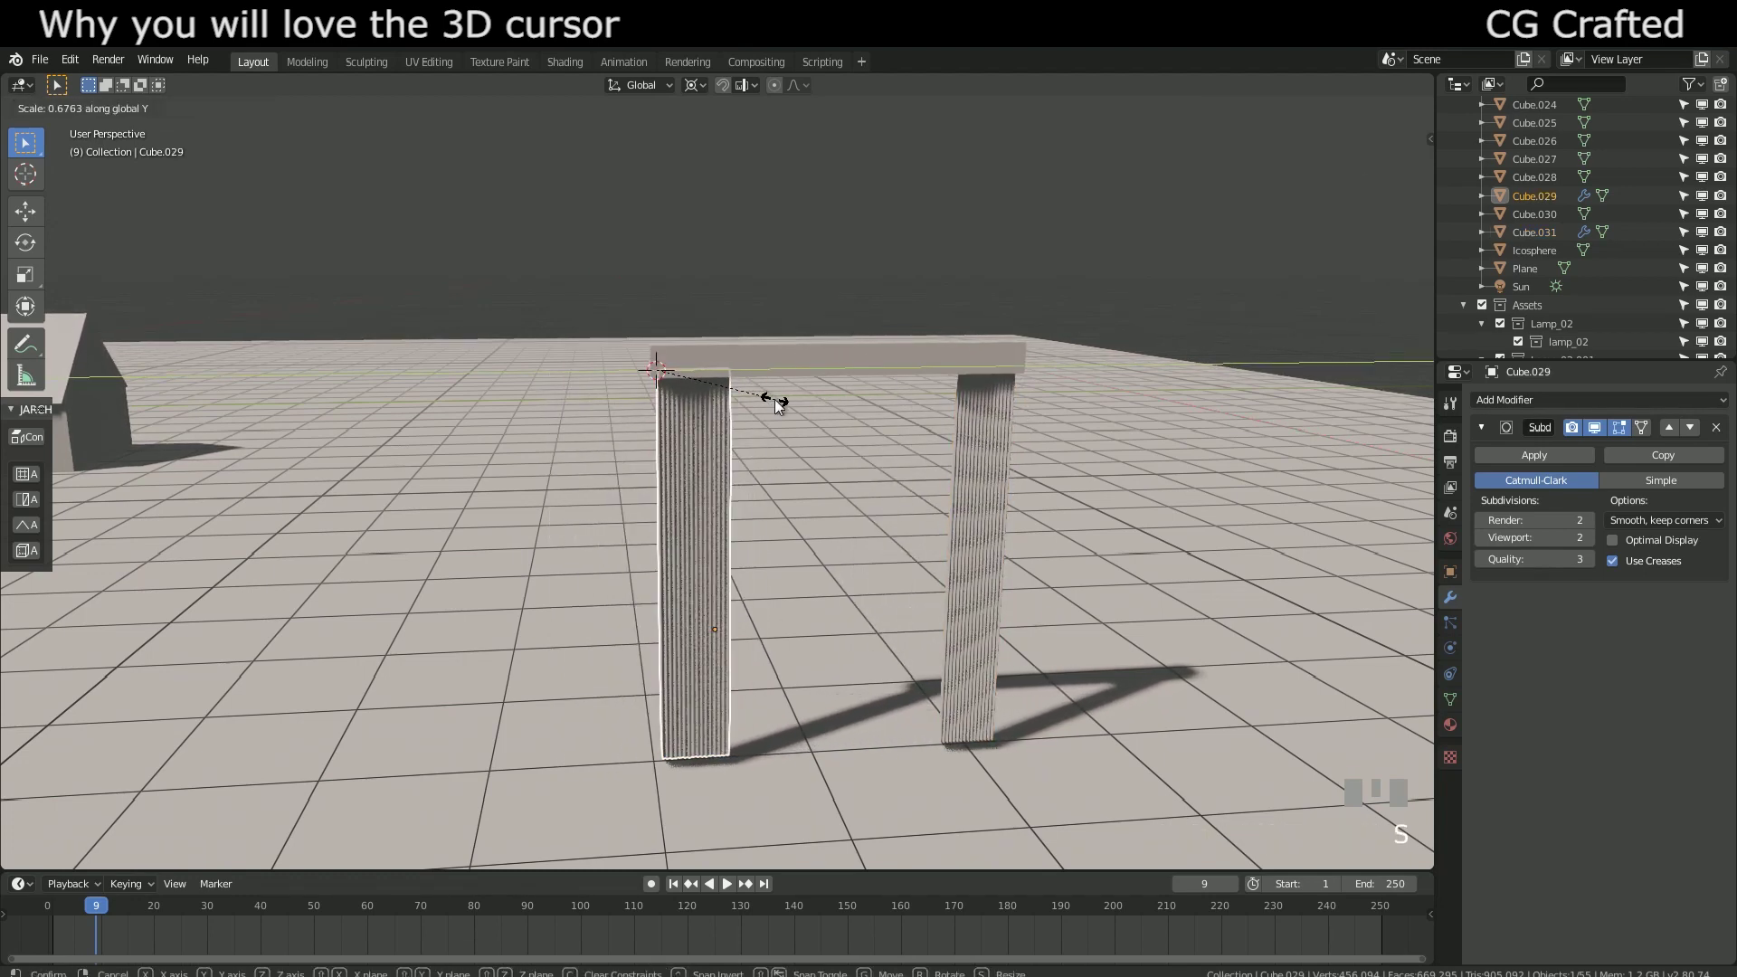
{"action": "left_click", "coordinate": [690, 455]}
{"action": "key", "text": "s"}
{"action": "key", "text": "y"}
{"action": "left_click", "coordinate": [827, 439]}
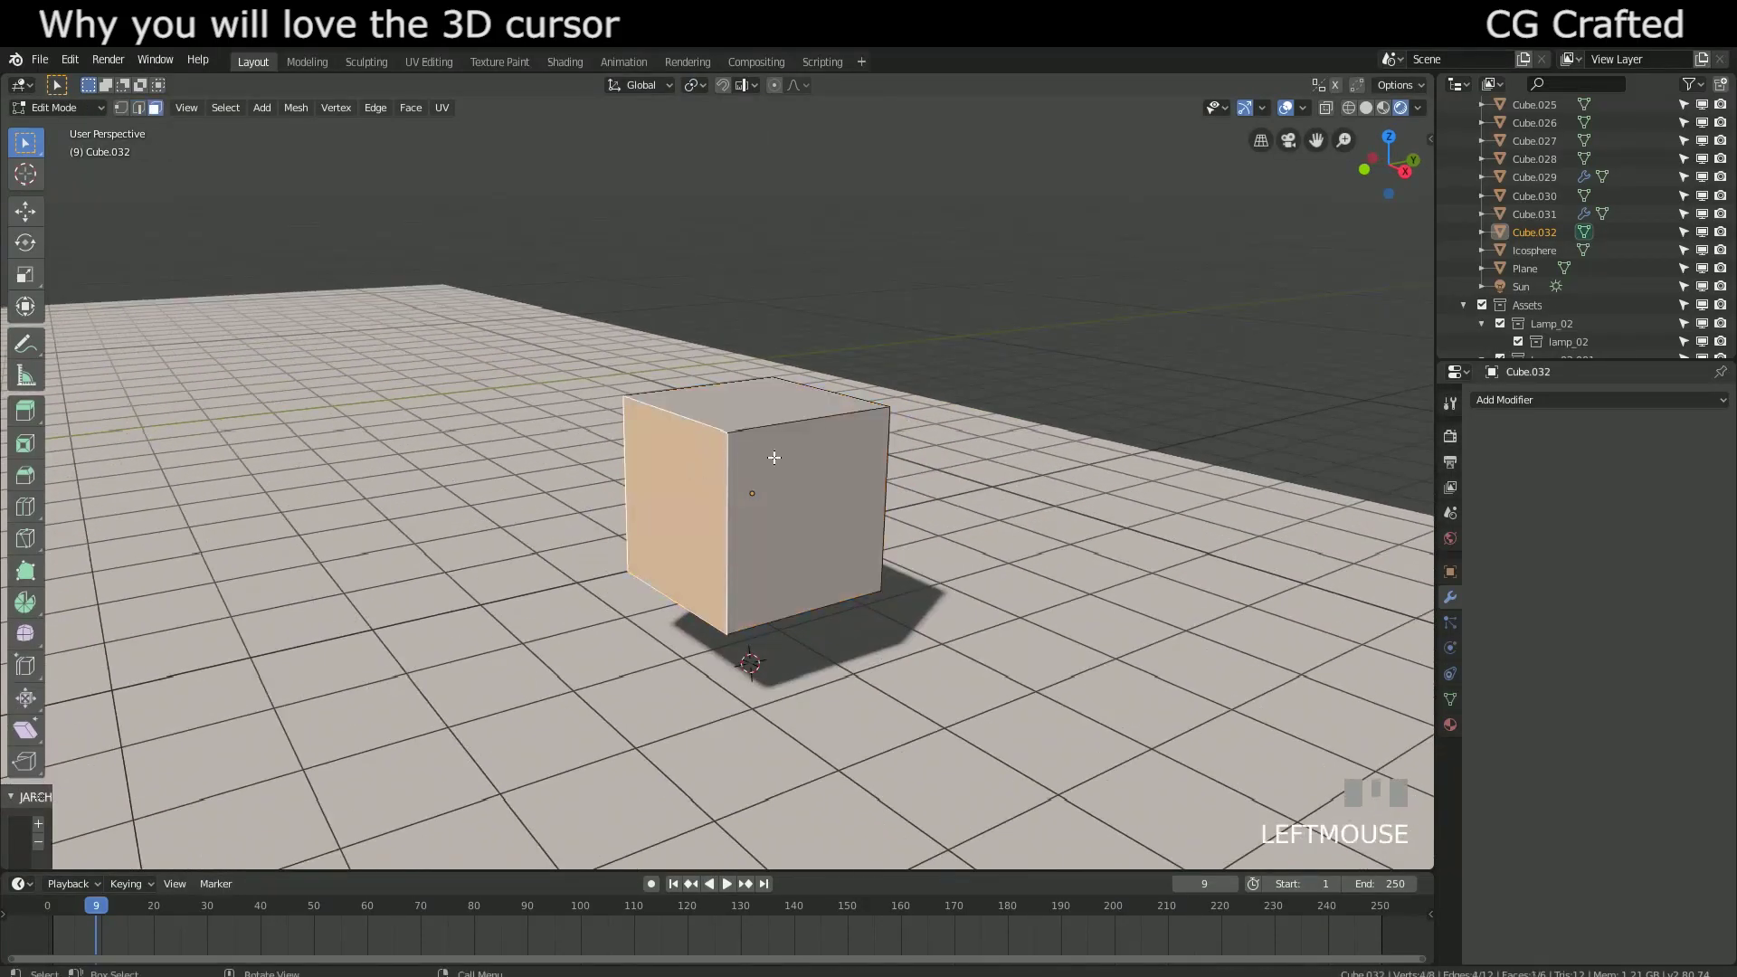
Step: Inset and extrude the cube's side face to build a stepped block with two smaller sections
{"action": "right_click", "coordinate": [839, 451]}
{"action": "left_click", "coordinate": [840, 453]}
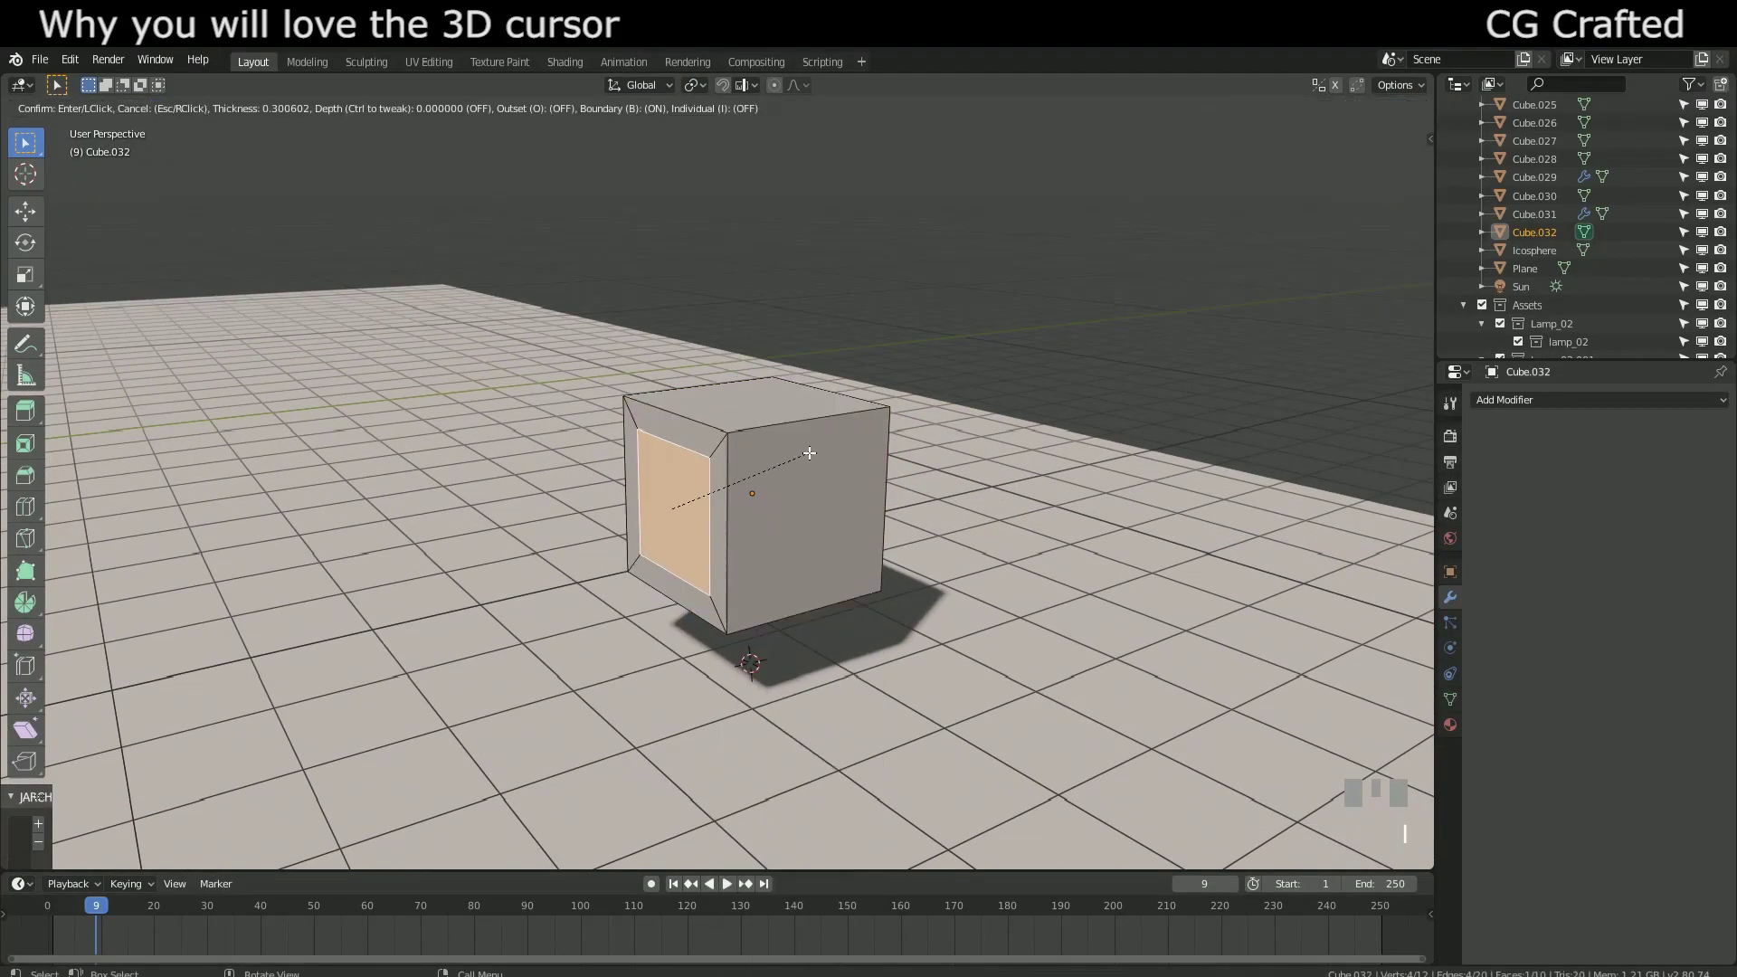
{"action": "left_click", "coordinate": [683, 474]}
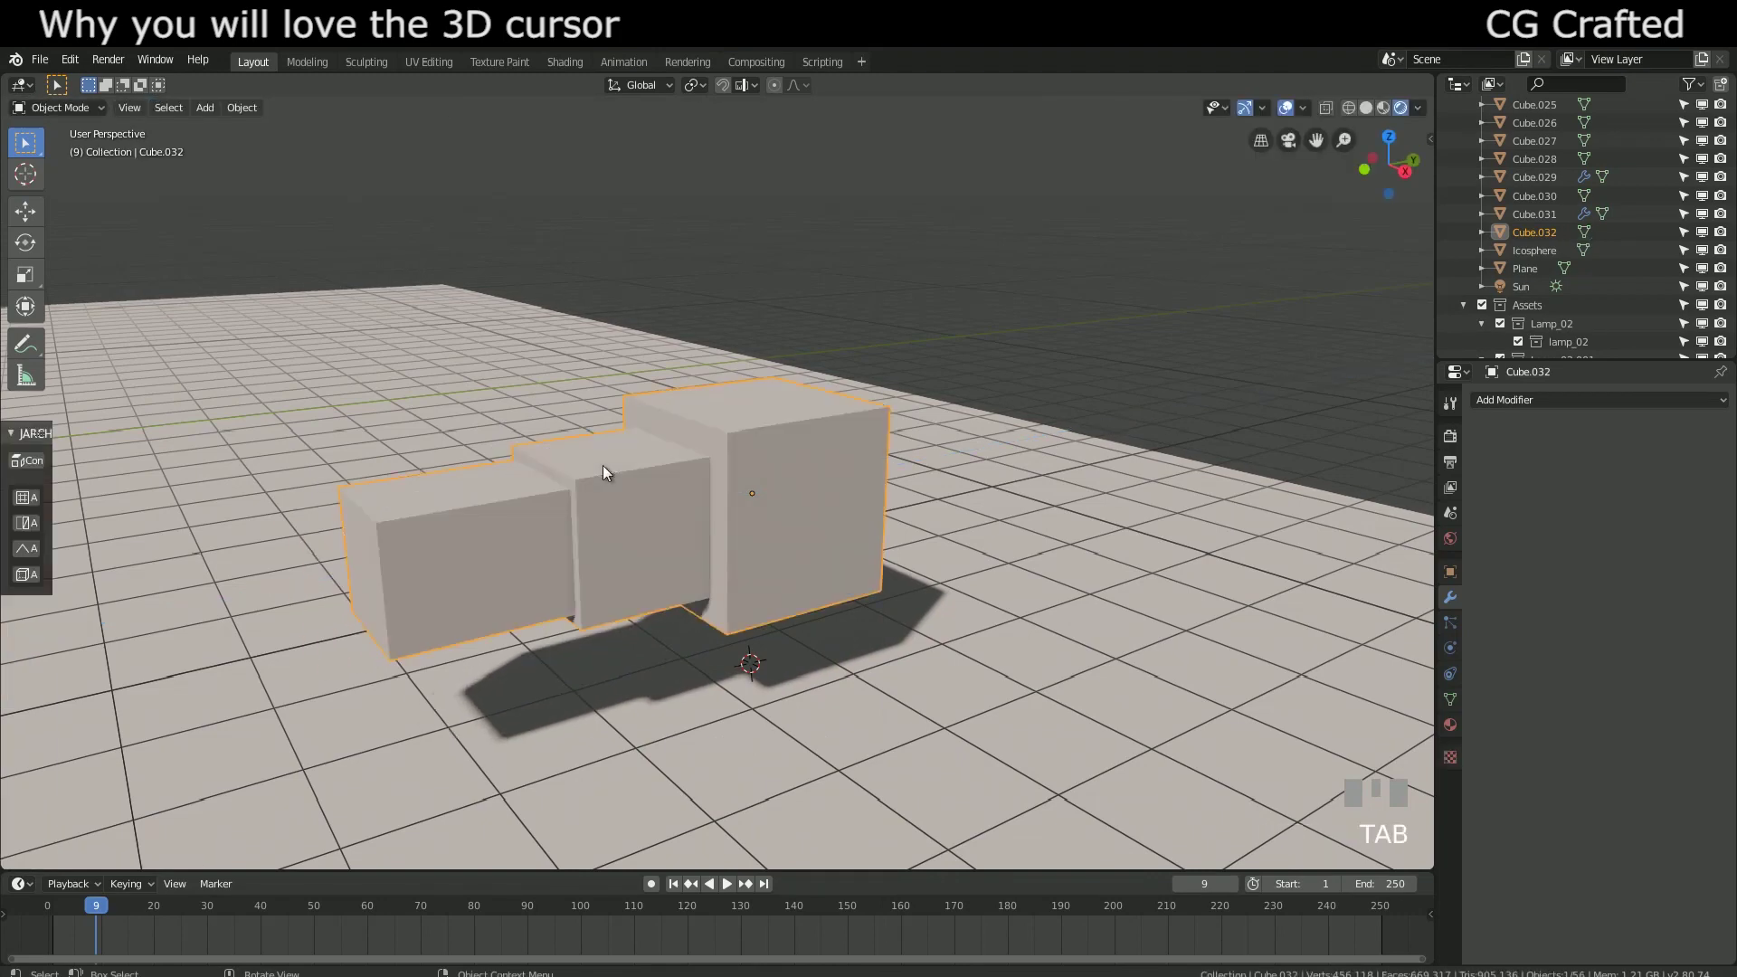
Step: Select the stepped block's whole mesh and rotate it about the global Y axis so it sits tilted
{"action": "key", "text": "a"}
{"action": "key", "text": "r"}
{"action": "key", "text": "y"}
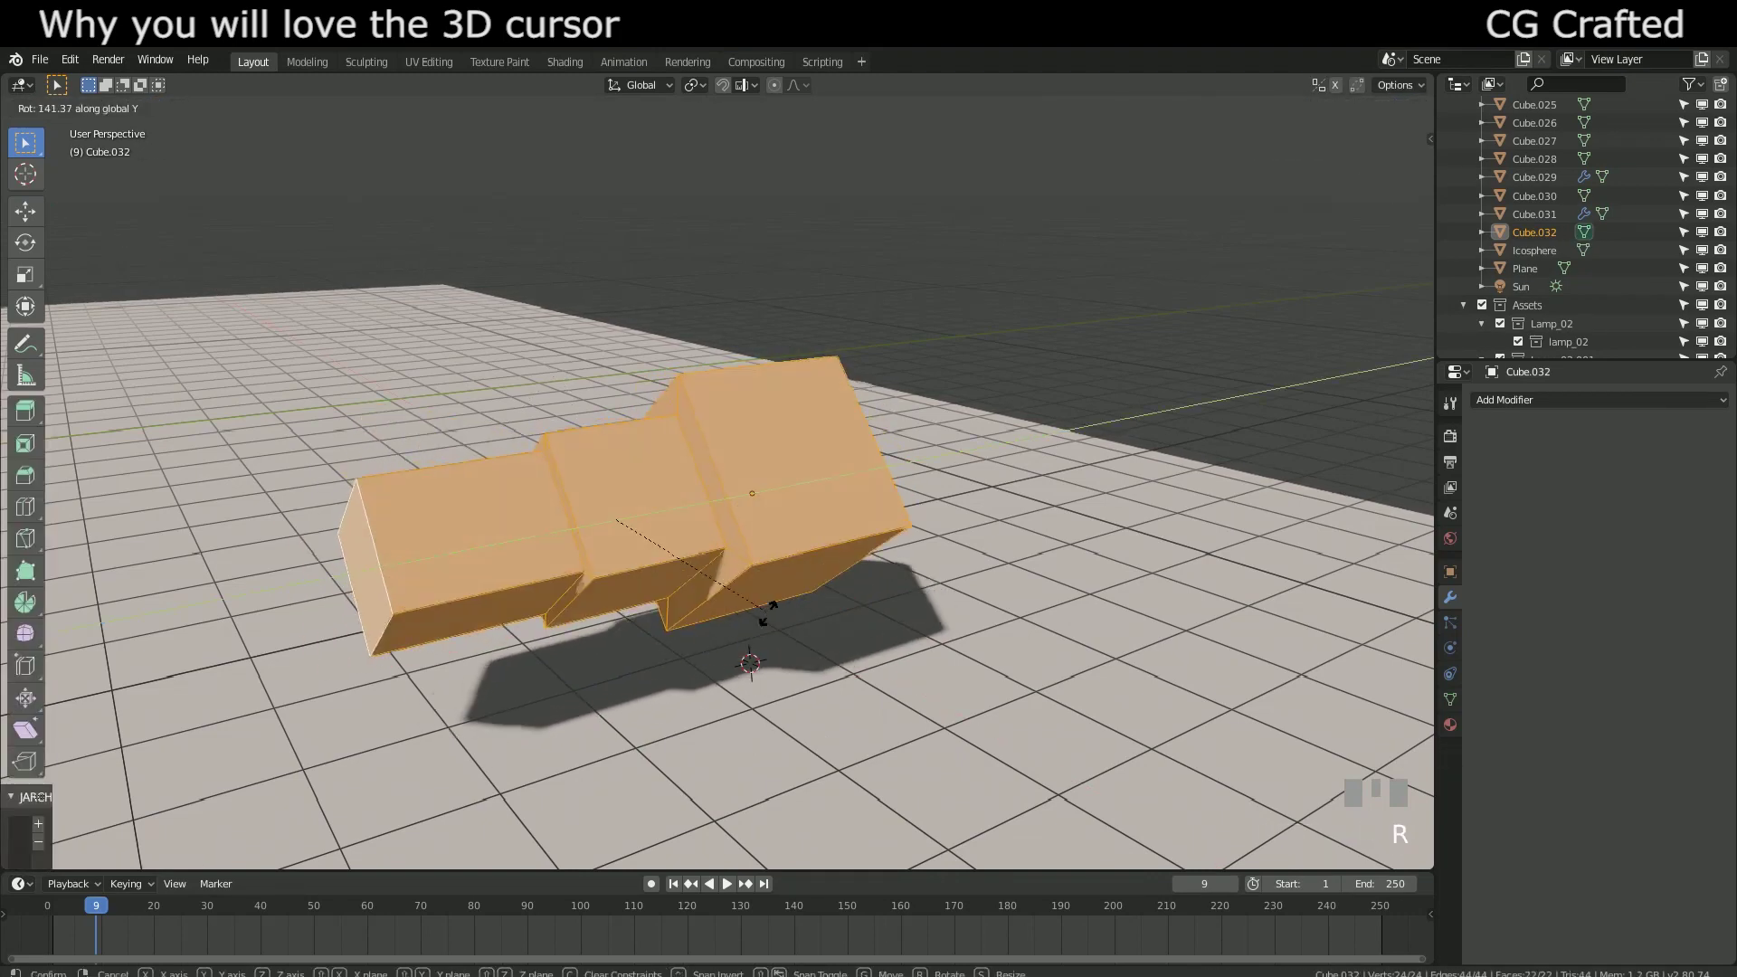
{"action": "left_click", "coordinate": [644, 453]}
Step: Set the Cursor tool's orientation to Geometry and place the 3D cursor on the tilted block's upper face
{"action": "middle_click_drag", "start_coordinate": [644, 452], "coordinate": [790, 435], "text": "shift"}
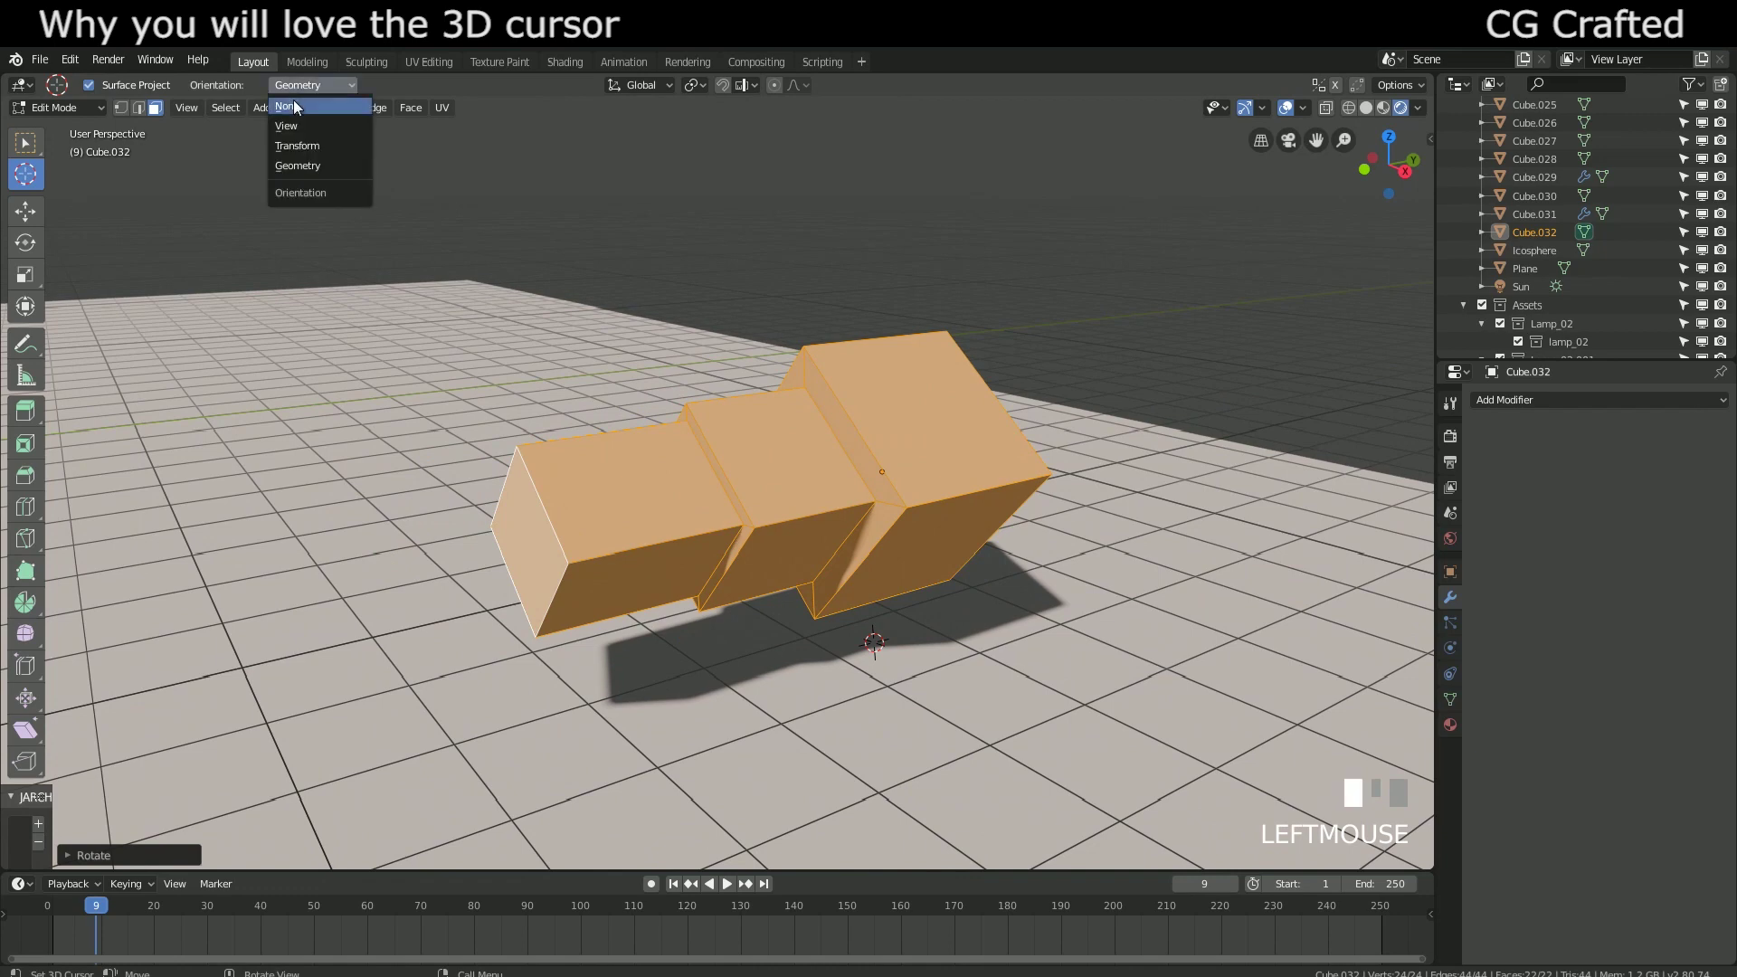
{"action": "left_click", "coordinate": [309, 166]}
{"action": "scroll", "coordinate": [589, 520], "scroll_direction": "up", "scroll_amount": 5}
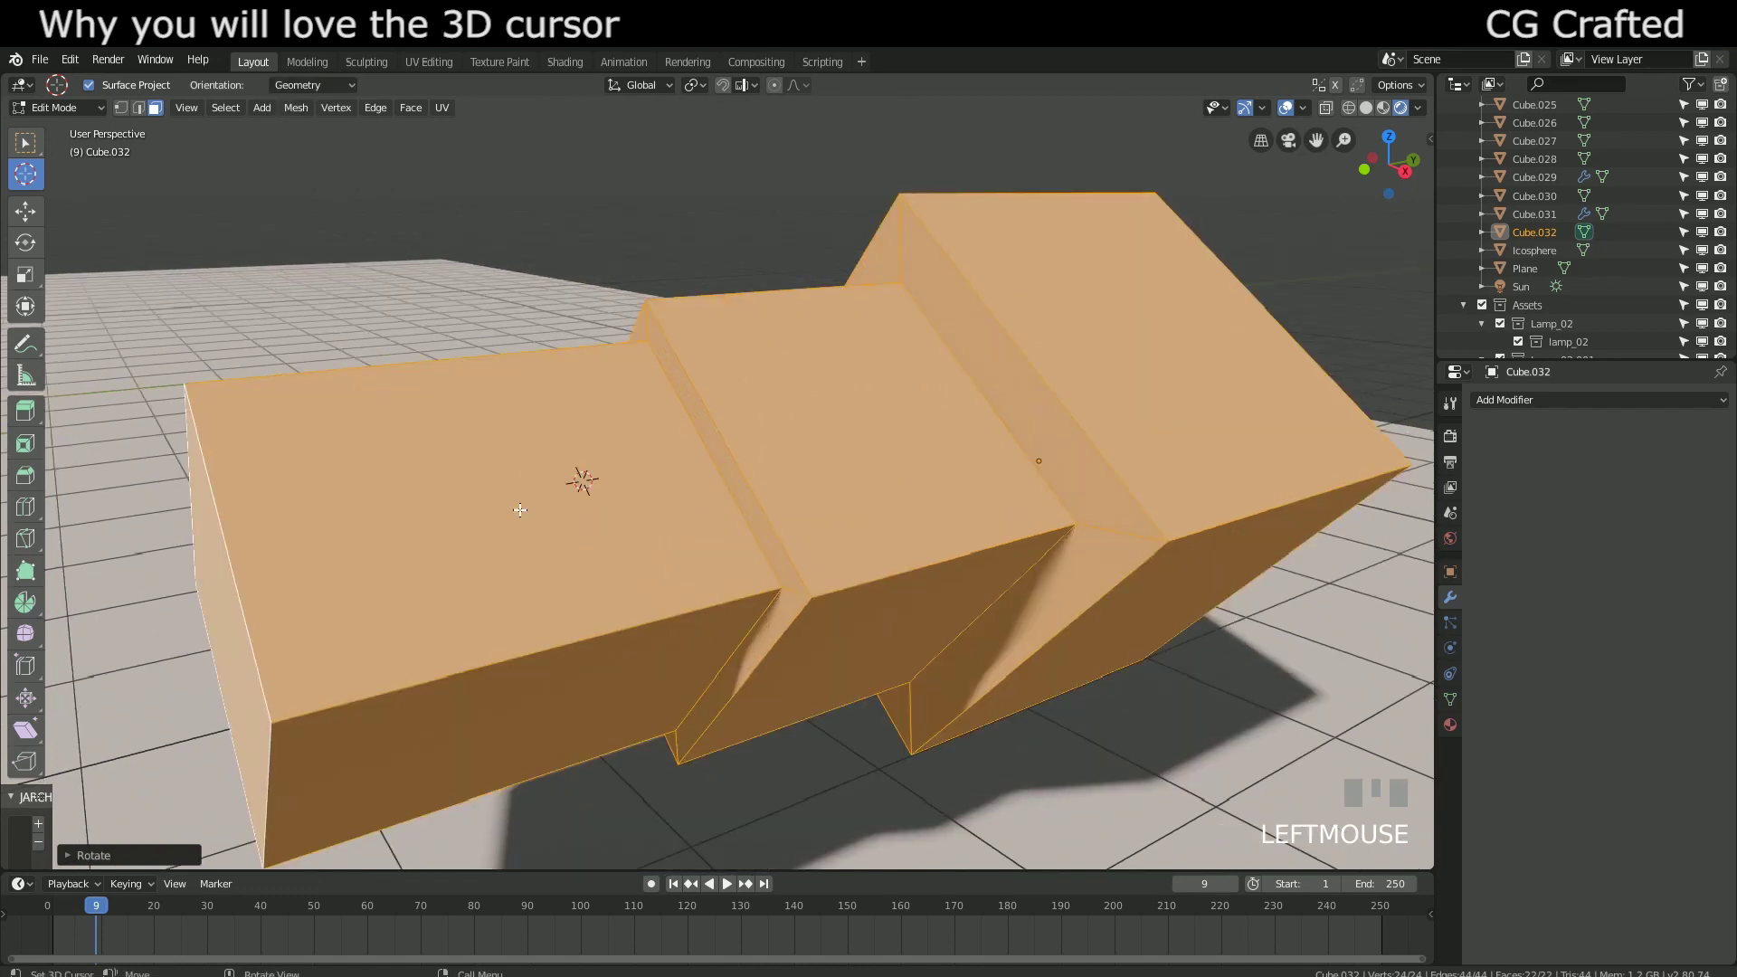
{"action": "scroll", "coordinate": [601, 475], "scroll_direction": "down", "scroll_amount": 5}
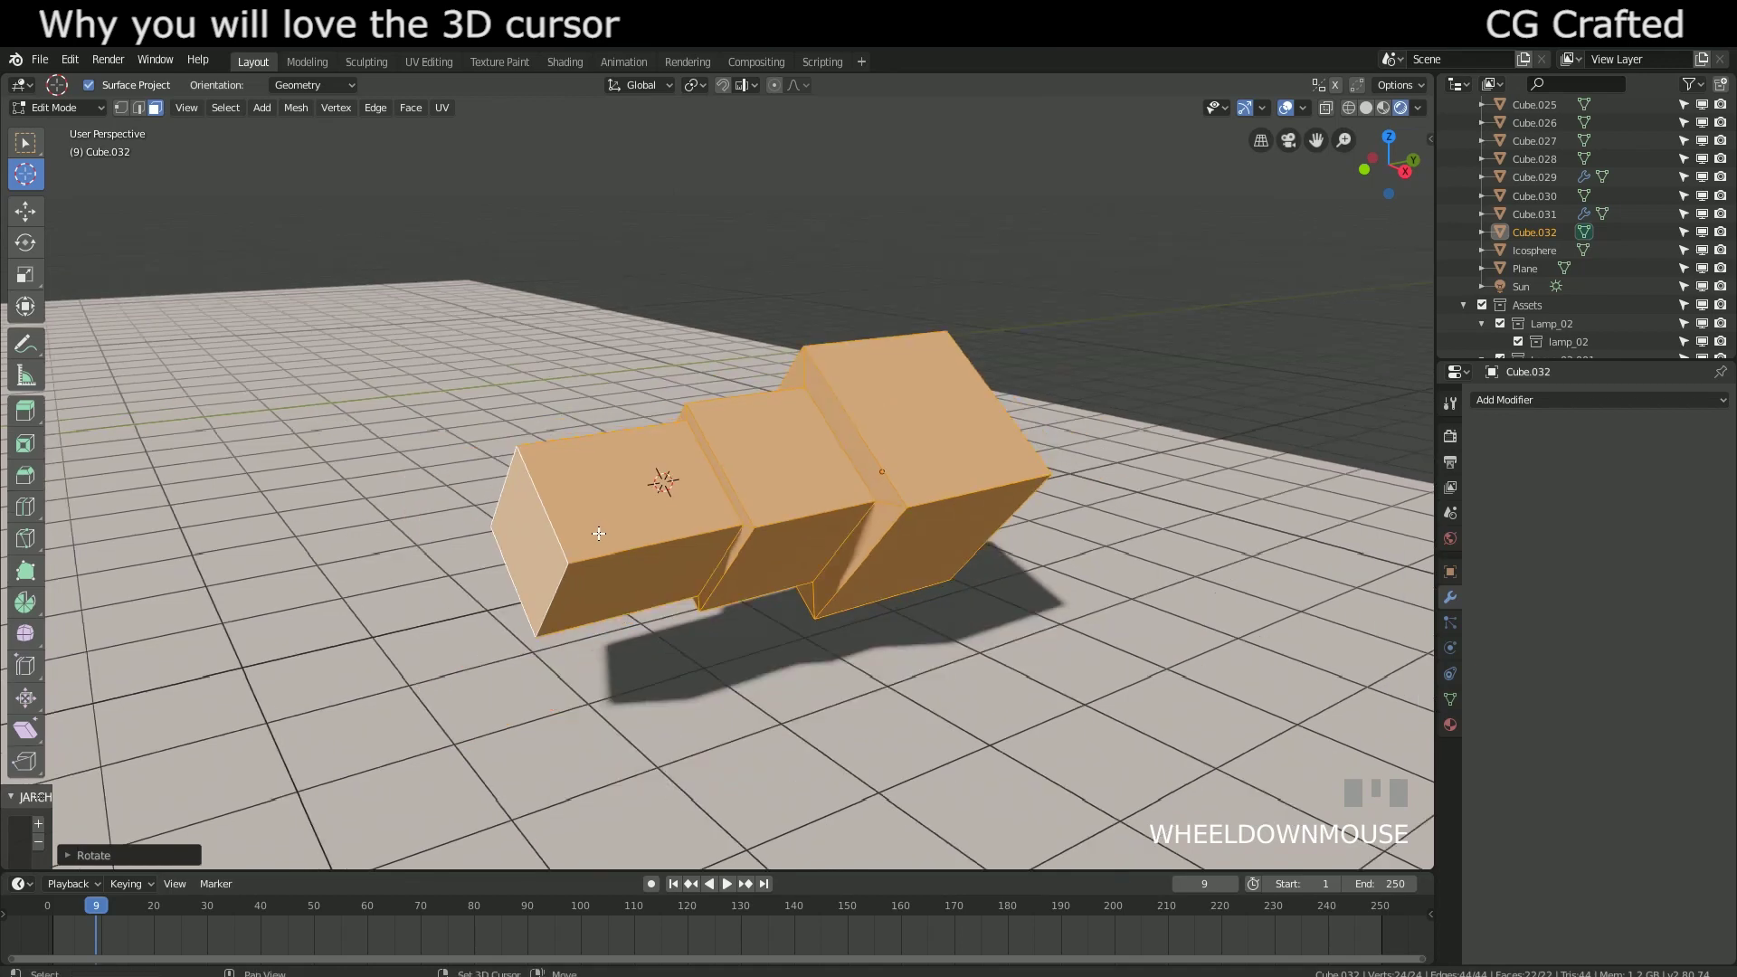
Step: Try duplicating the tilted block along the global Y and Z axes, and delete the copy
{"action": "key", "text": "shift+d"}
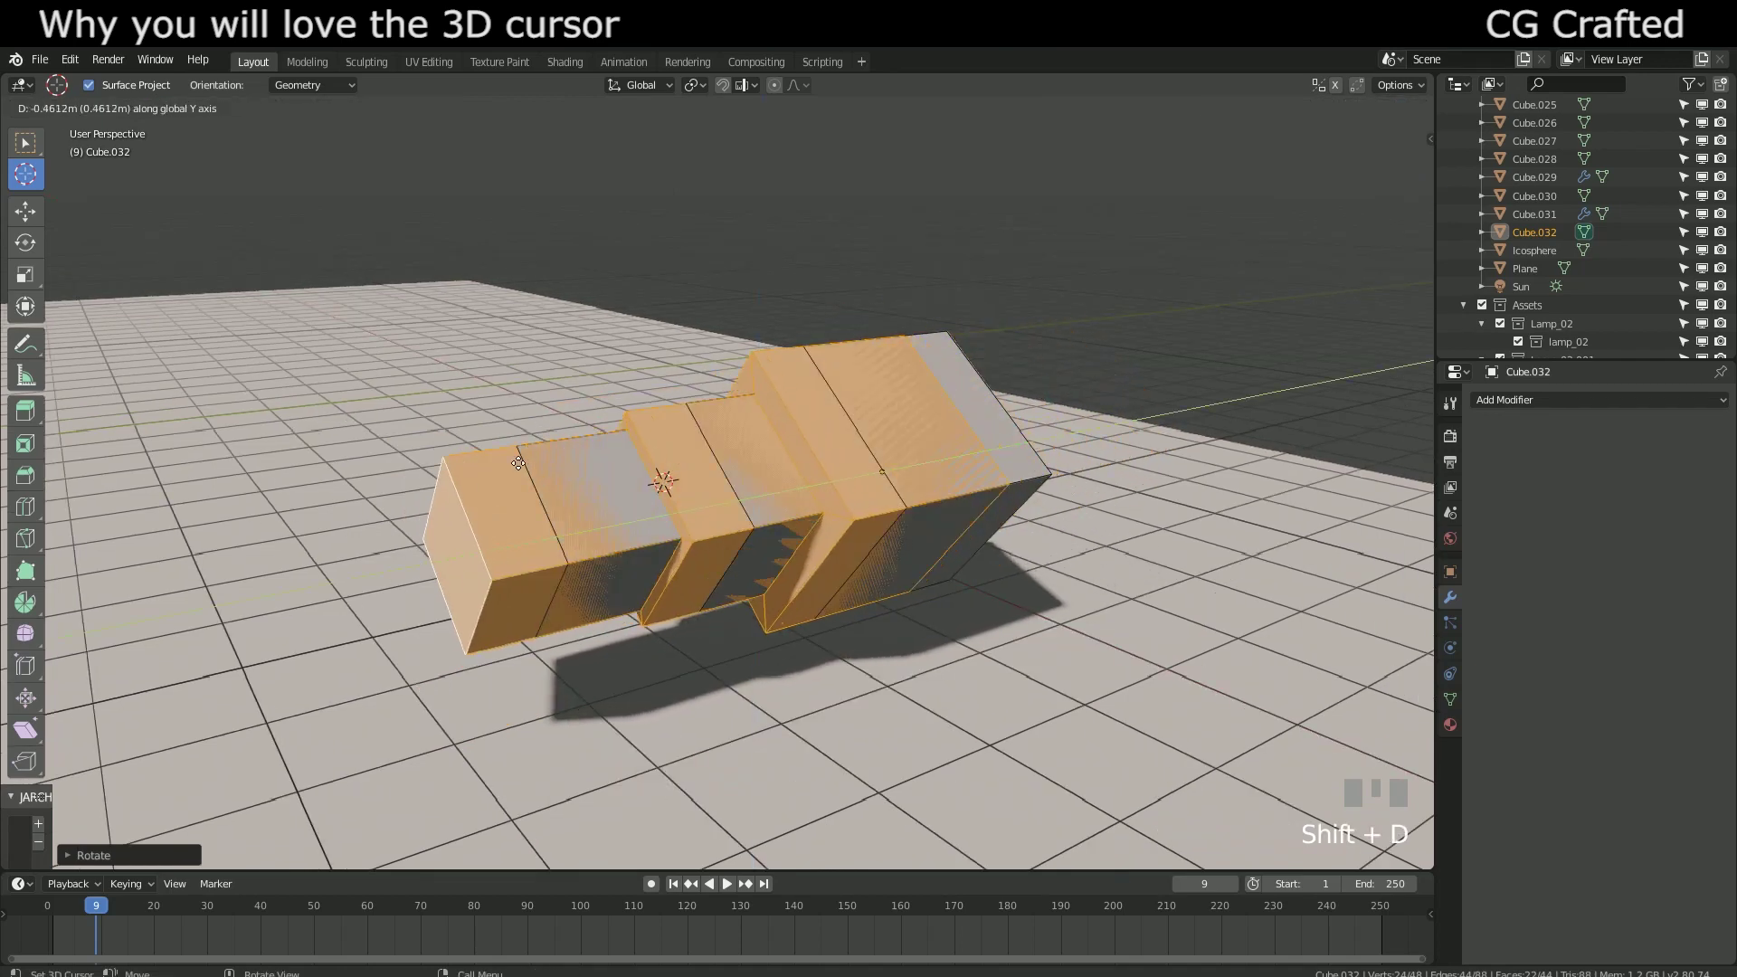
{"action": "key", "text": "z"}
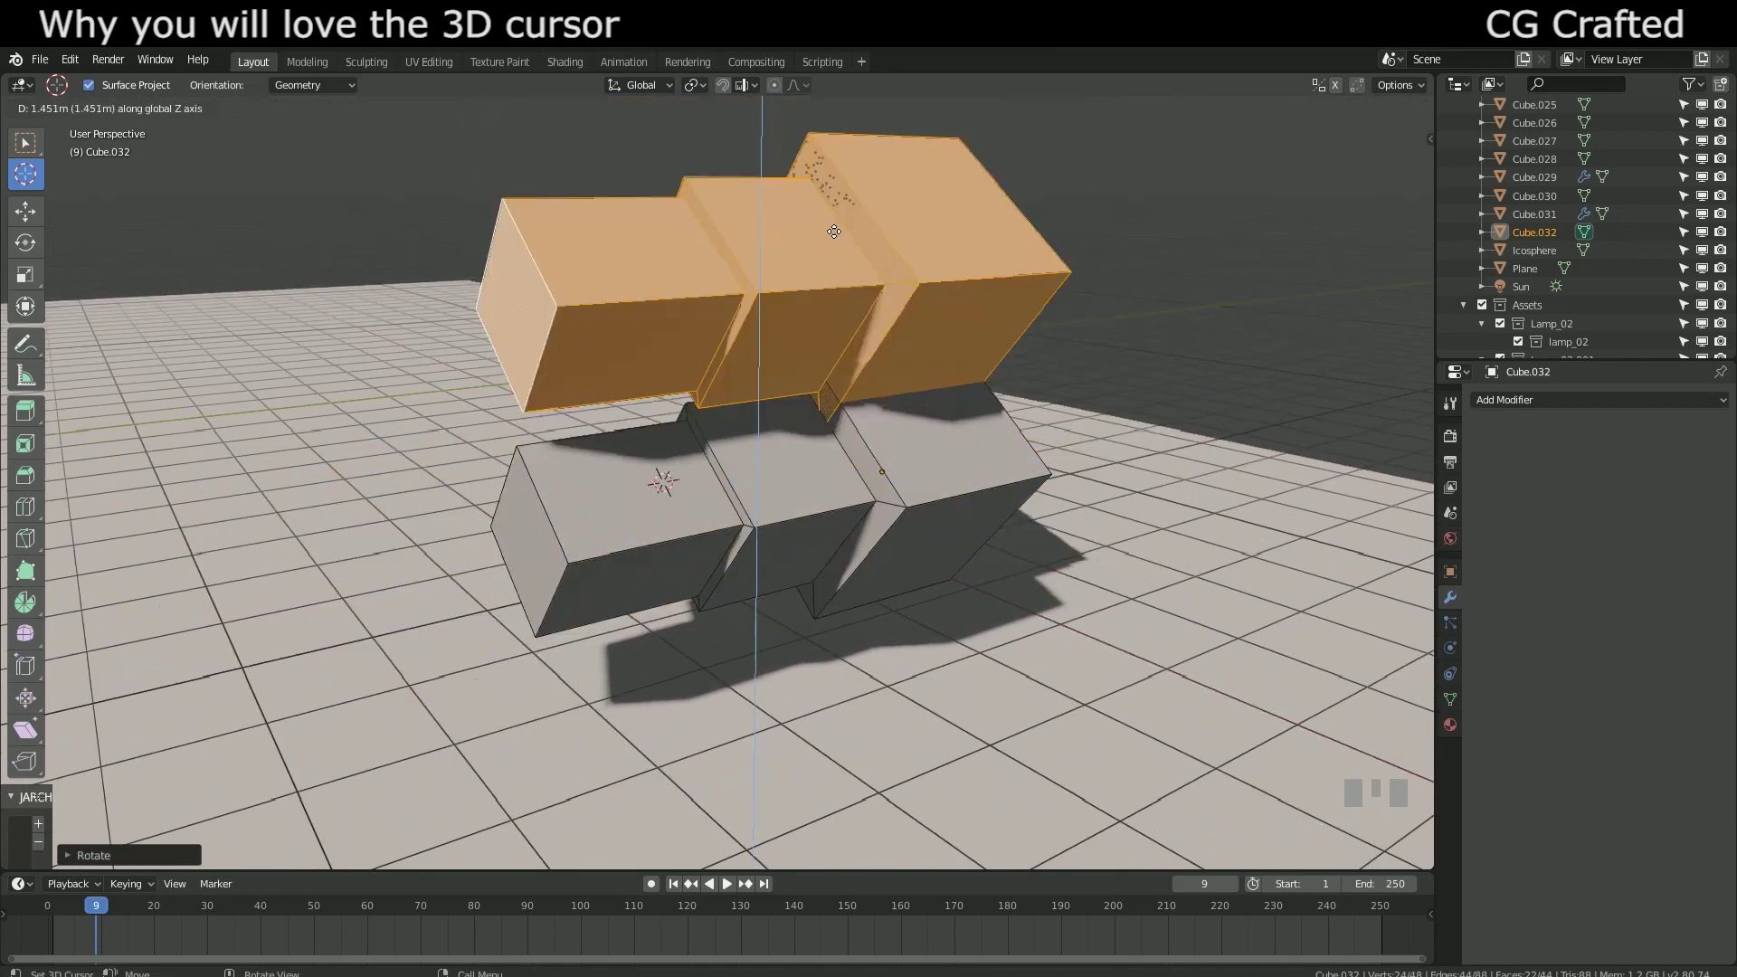
{"action": "right_click", "coordinate": [835, 232]}
{"action": "key", "text": "x"}
{"action": "left_click", "coordinate": [844, 284]}
Step: Set the transform orientation to Cursor and duplicate the tilted block into a slanted row of four
{"action": "key", "text": "l"}
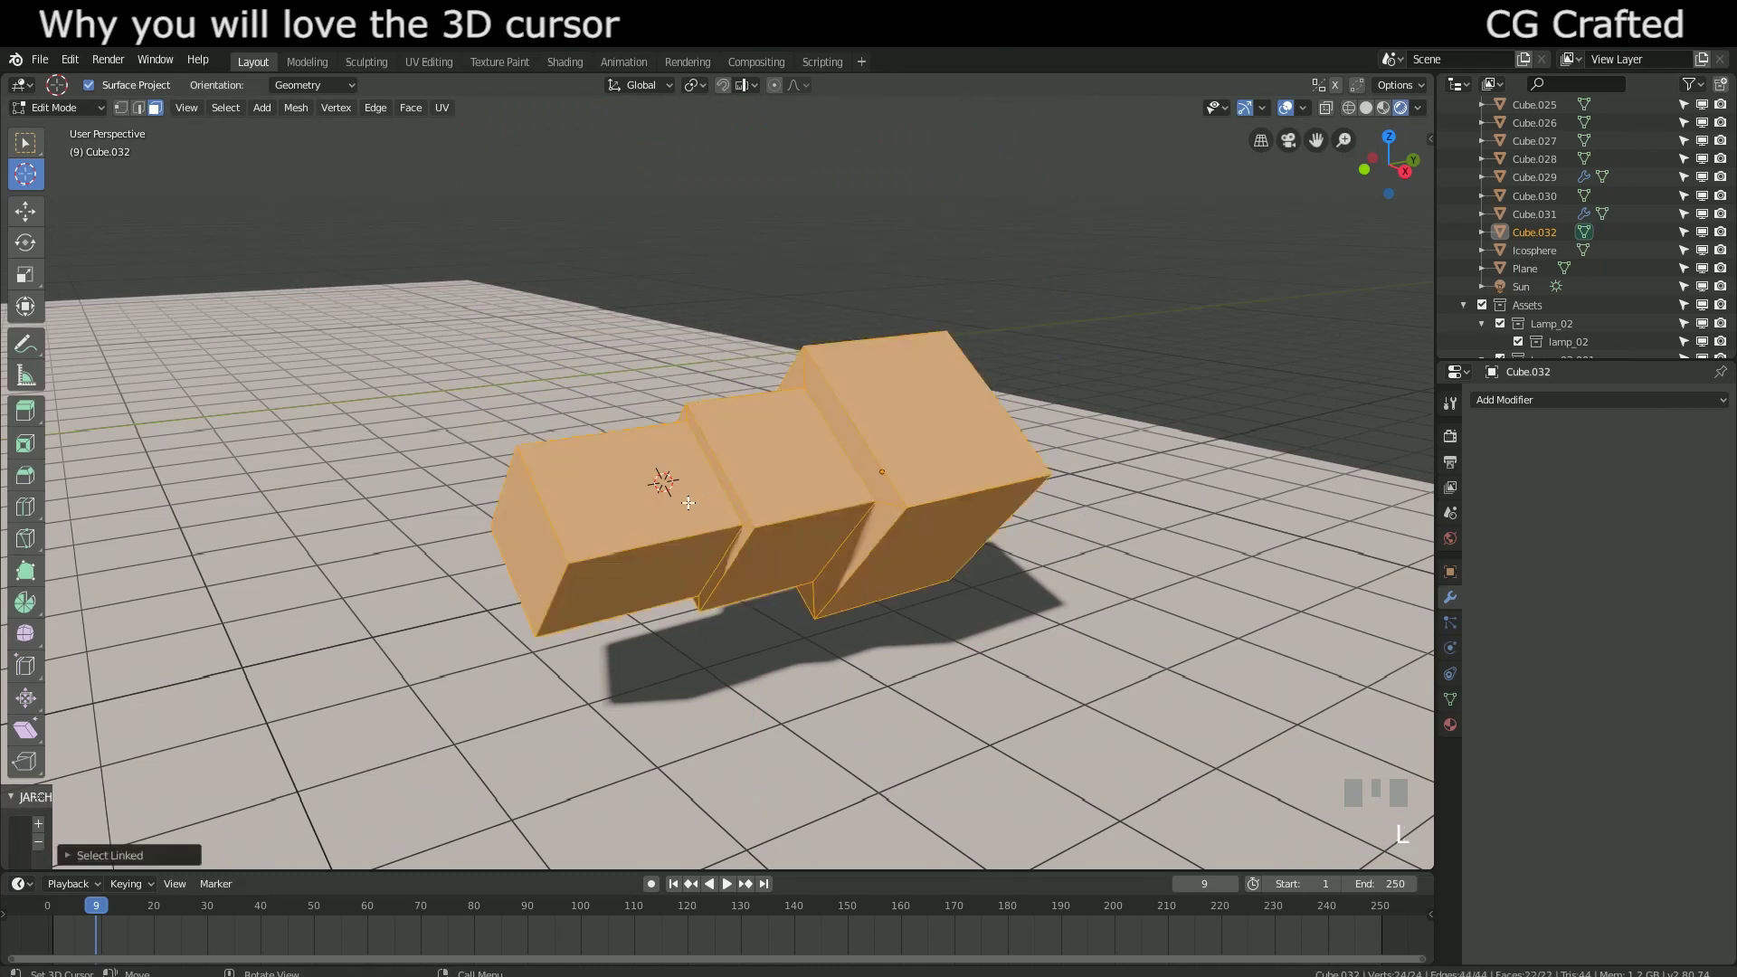
{"action": "left_click", "coordinate": [633, 85]}
{"action": "left_click", "coordinate": [594, 232]}
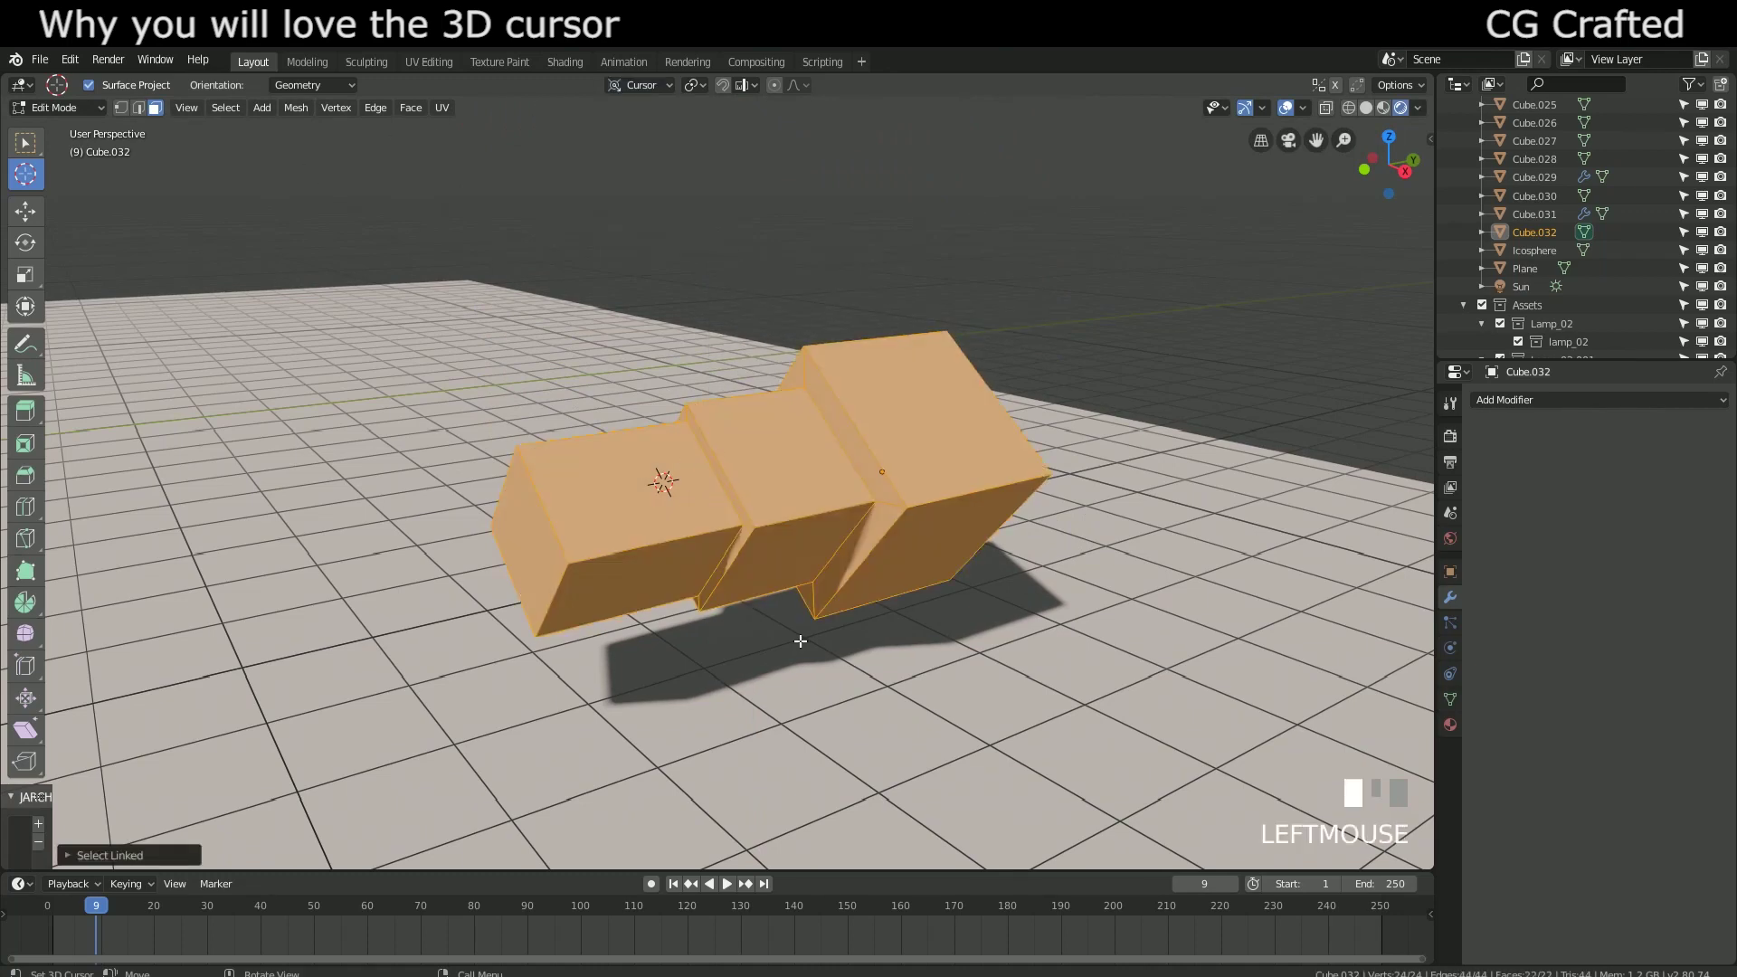
{"action": "key", "text": "shift+d"}
{"action": "middle_click_drag", "start_coordinate": [841, 399], "coordinate": [882, 415], "text": "shift"}
{"action": "scroll", "coordinate": [855, 404], "scroll_direction": "down", "scroll_amount": 3}
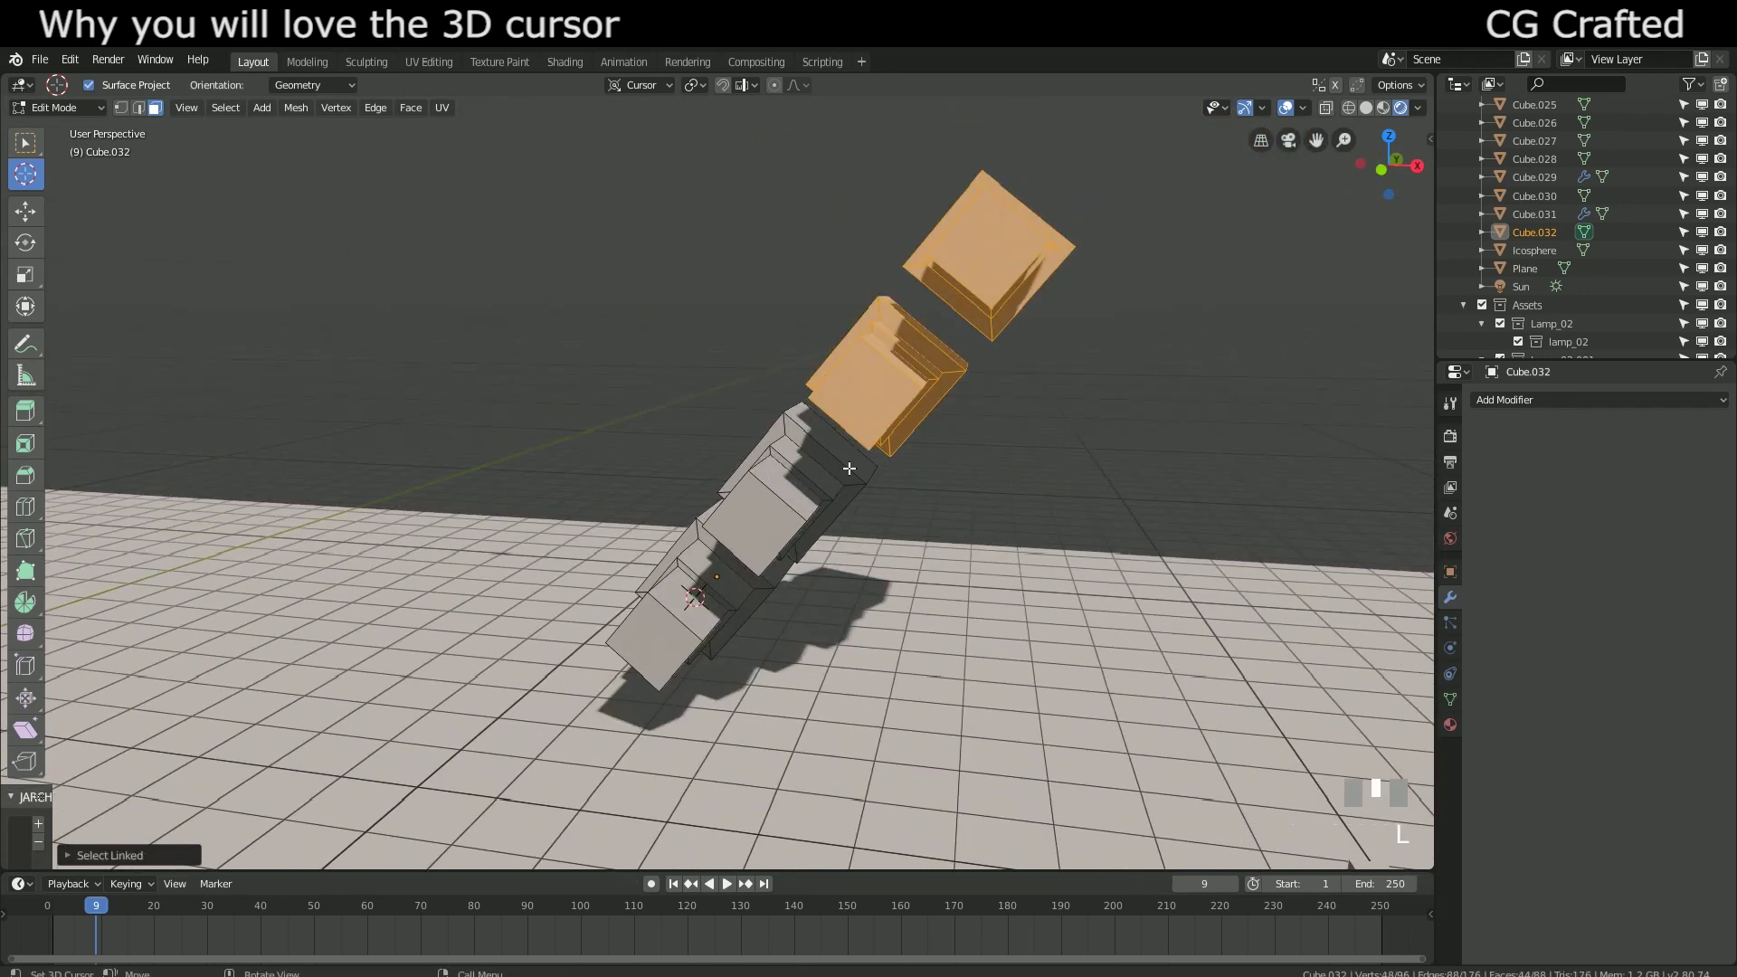
Step: Duplicate the upper three blocks into additional parallel rows, offsetting the last copy about 2.2 m along the cursor's Y axis
{"action": "key", "text": "shift+d"}
{"action": "key", "text": "x"}
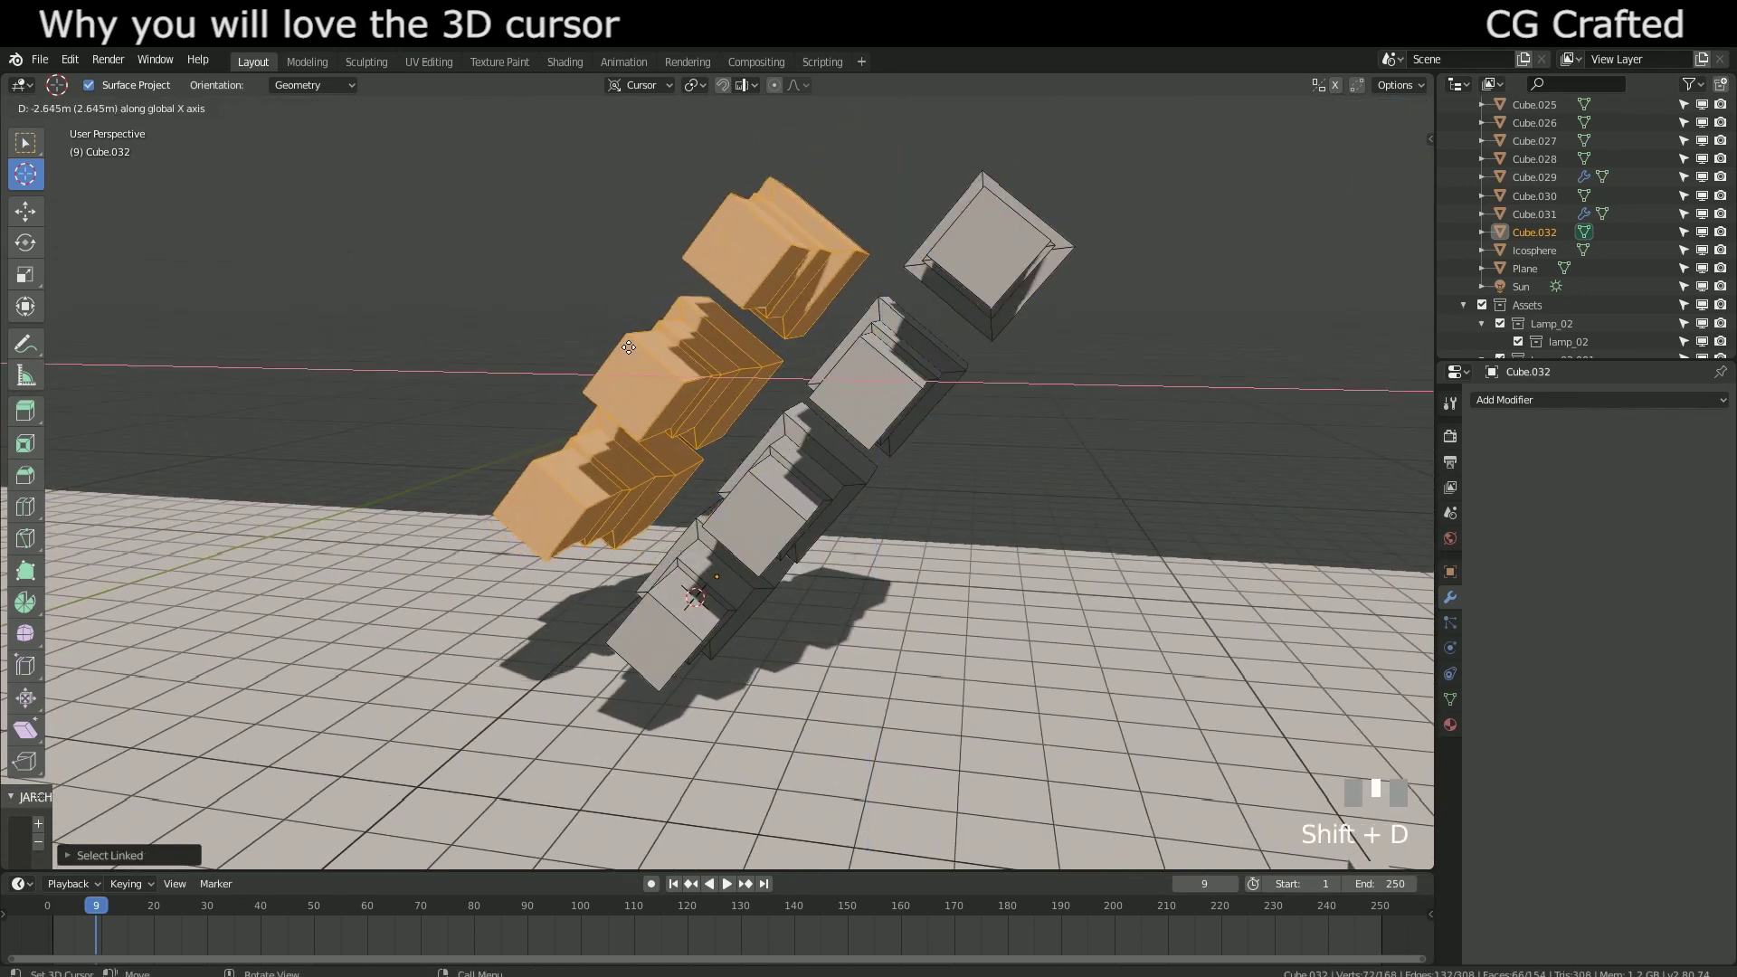
{"action": "left_click", "coordinate": [625, 353]}
{"action": "middle_click_drag", "start_coordinate": [625, 353], "coordinate": [688, 380]}
{"action": "key", "text": "shift+d"}
{"action": "key", "text": "x"}
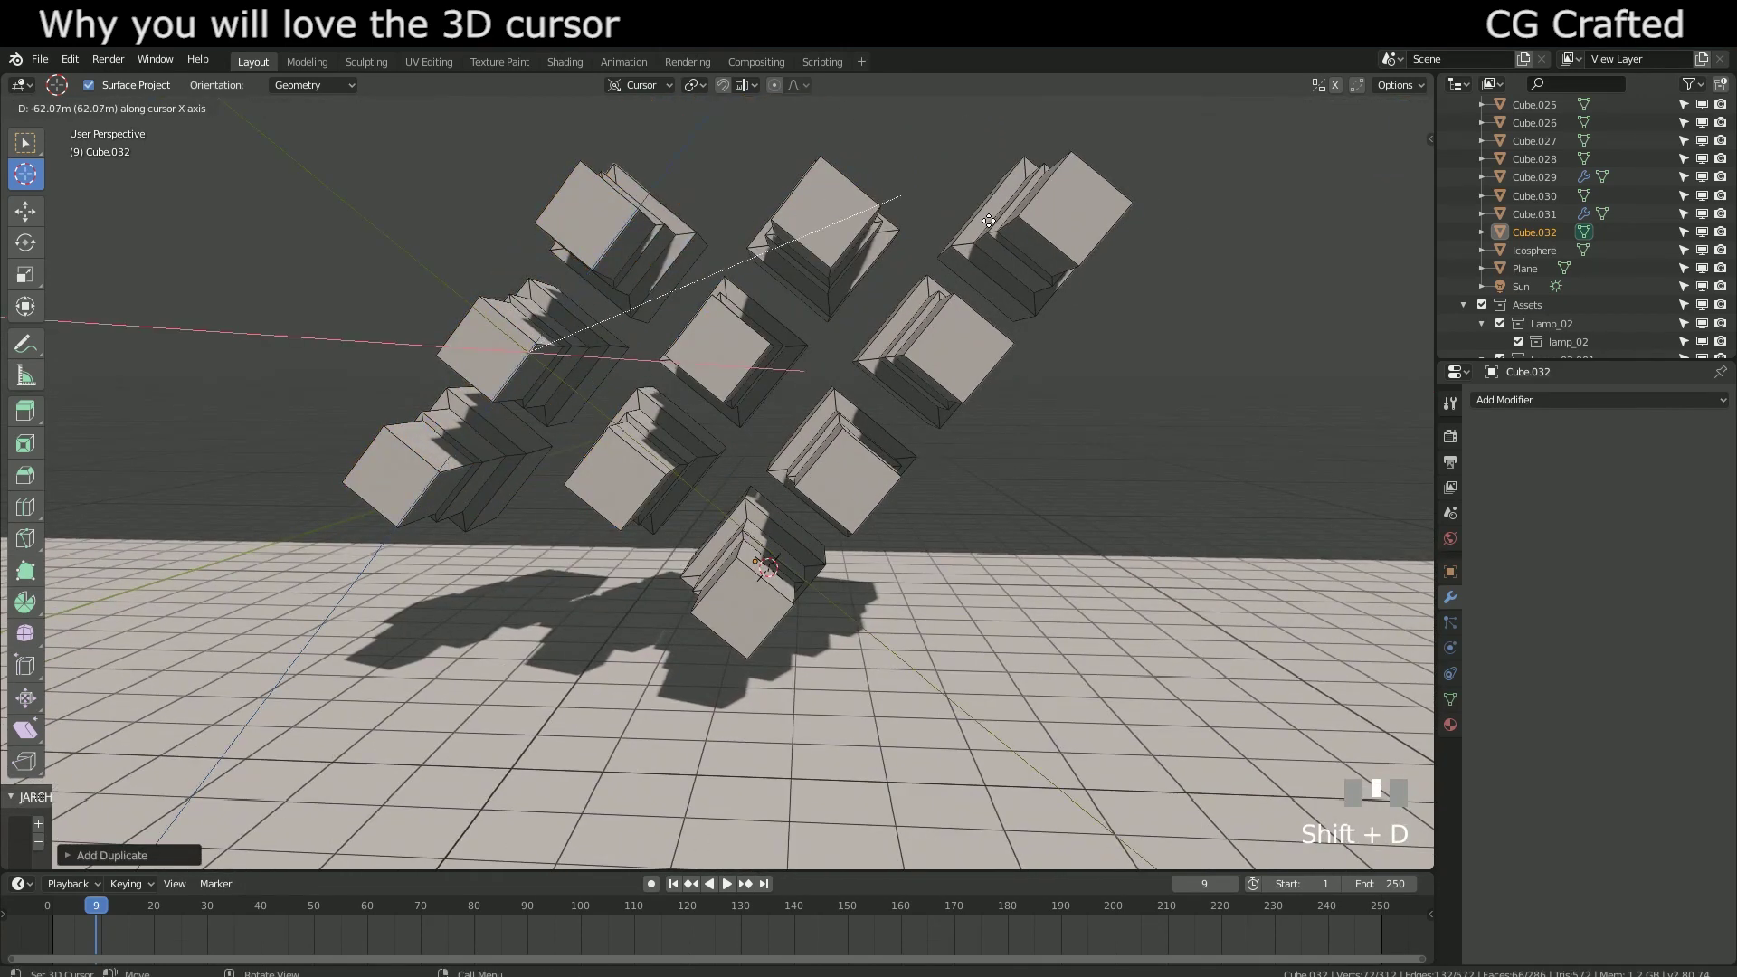
{"action": "key", "text": "y"}
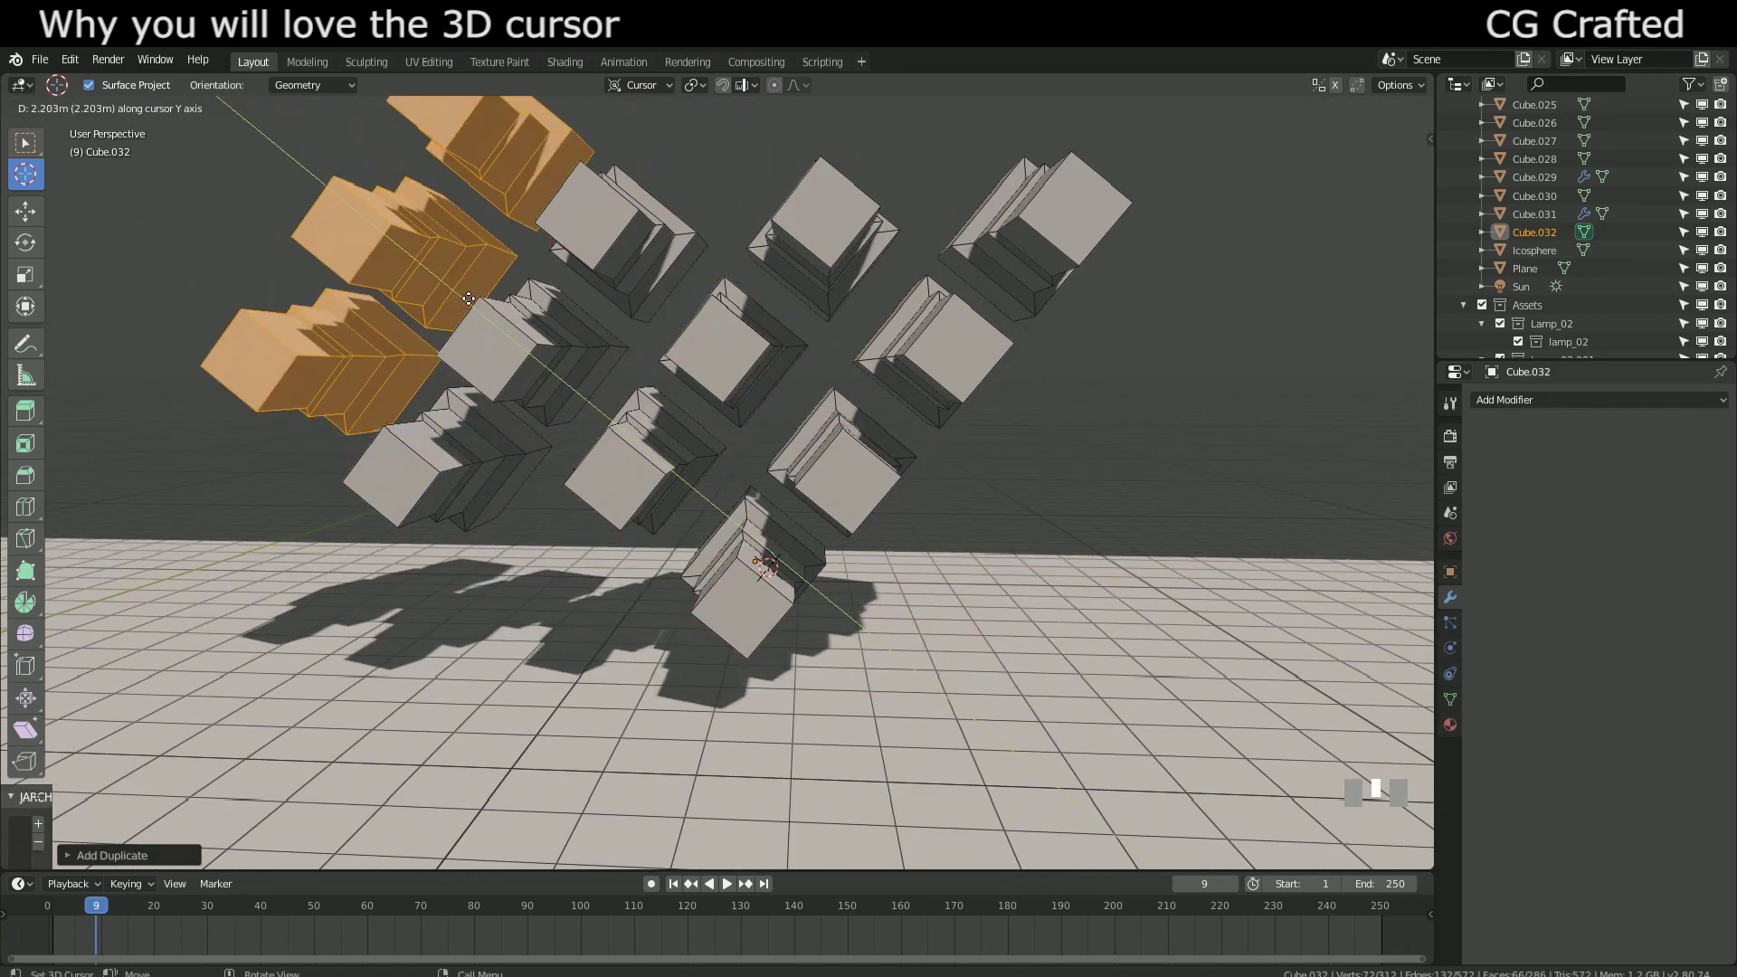
{"action": "left_click", "coordinate": [469, 298]}
Step: Leave Edit Mode, duplicate the whole block array as an object and move the copy away from the original
{"action": "scroll", "coordinate": [470, 299], "scroll_direction": "up", "scroll_amount": 3}
{"action": "middle_click_drag", "start_coordinate": [471, 299], "coordinate": [498, 388]}
{"action": "key", "text": "Tab"}
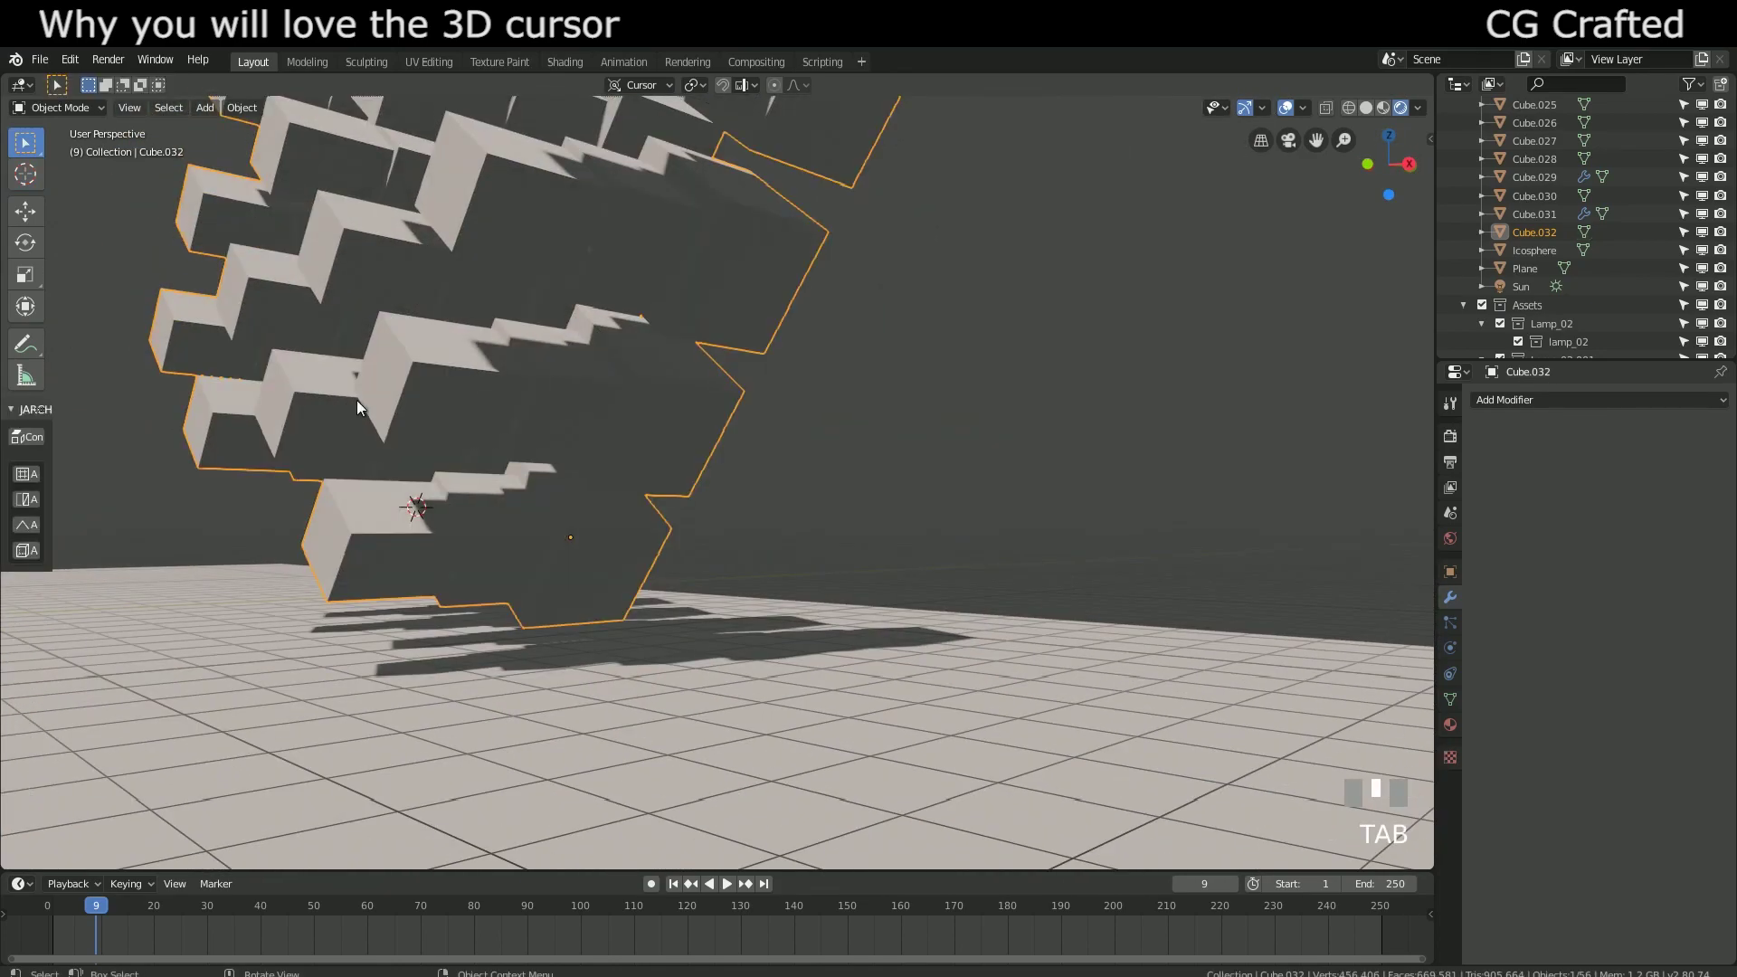
{"action": "key", "text": "shift+d"}
{"action": "left_click", "coordinate": [787, 498]}
{"action": "middle_click_drag", "start_coordinate": [787, 498], "coordinate": [206, 525]}
{"action": "scroll", "coordinate": [207, 525], "scroll_direction": "down", "scroll_amount": 3}
{"action": "scroll", "coordinate": [319, 476], "scroll_direction": "up", "scroll_amount": 3}
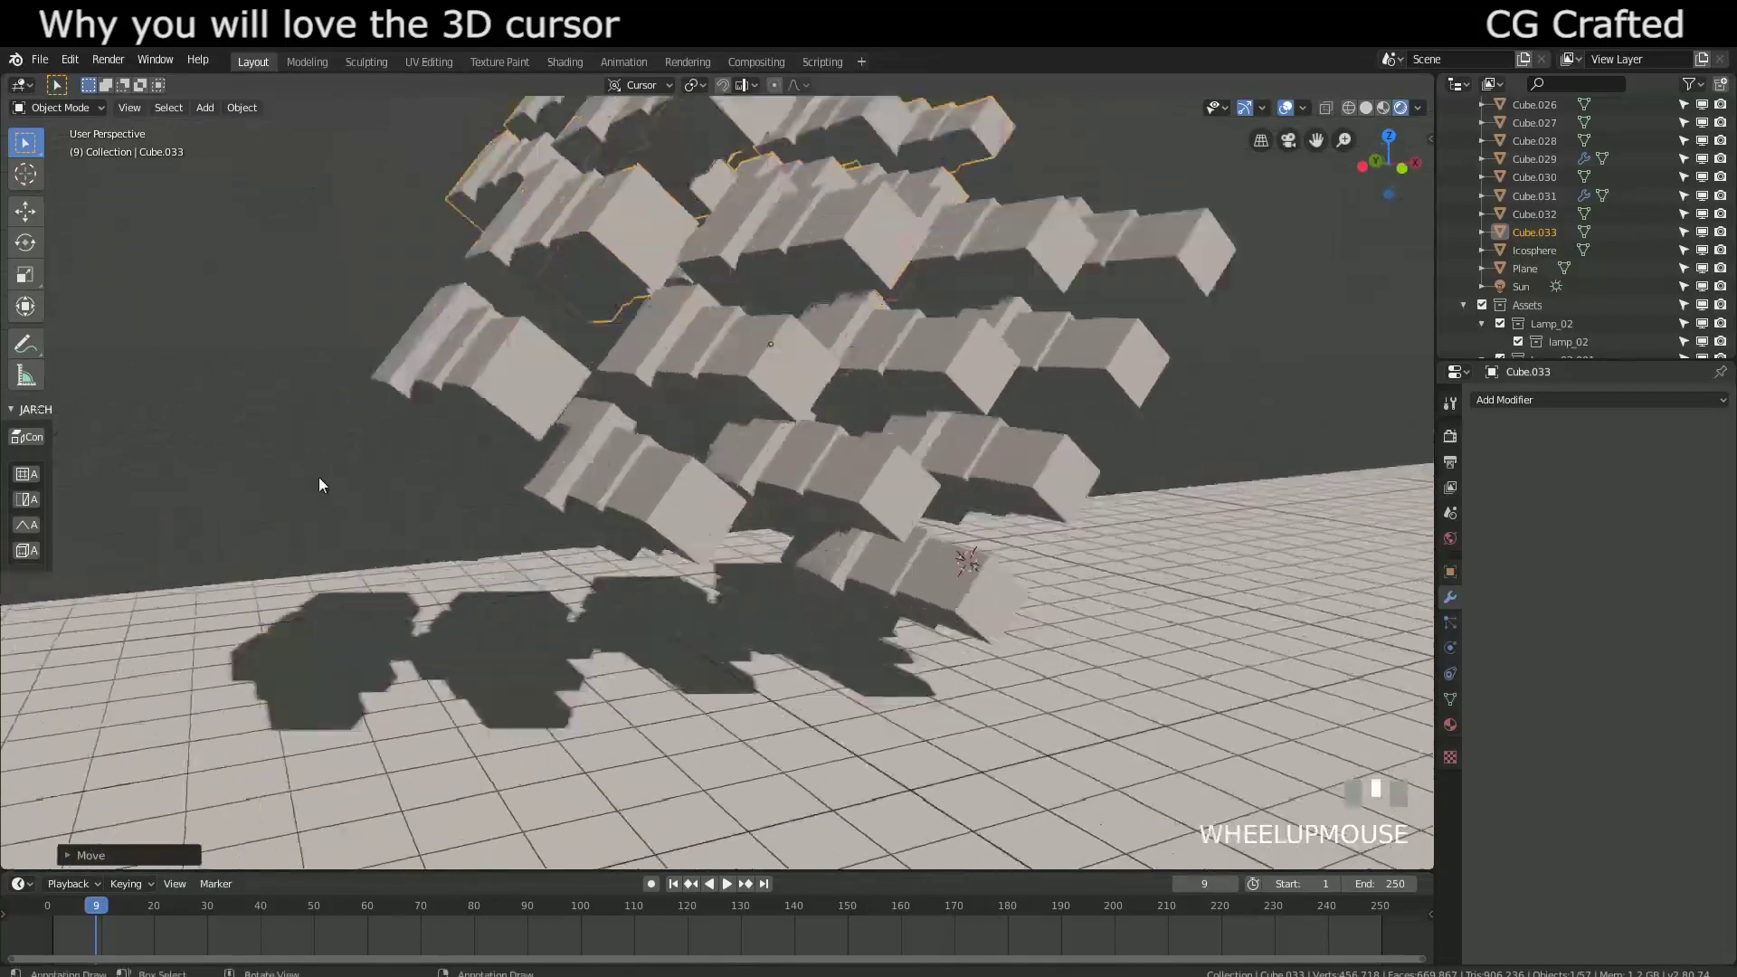
{"action": "middle_click_drag", "start_coordinate": [319, 476], "coordinate": [455, 617]}
{"action": "scroll", "coordinate": [525, 584], "scroll_direction": "up", "scroll_amount": 3}
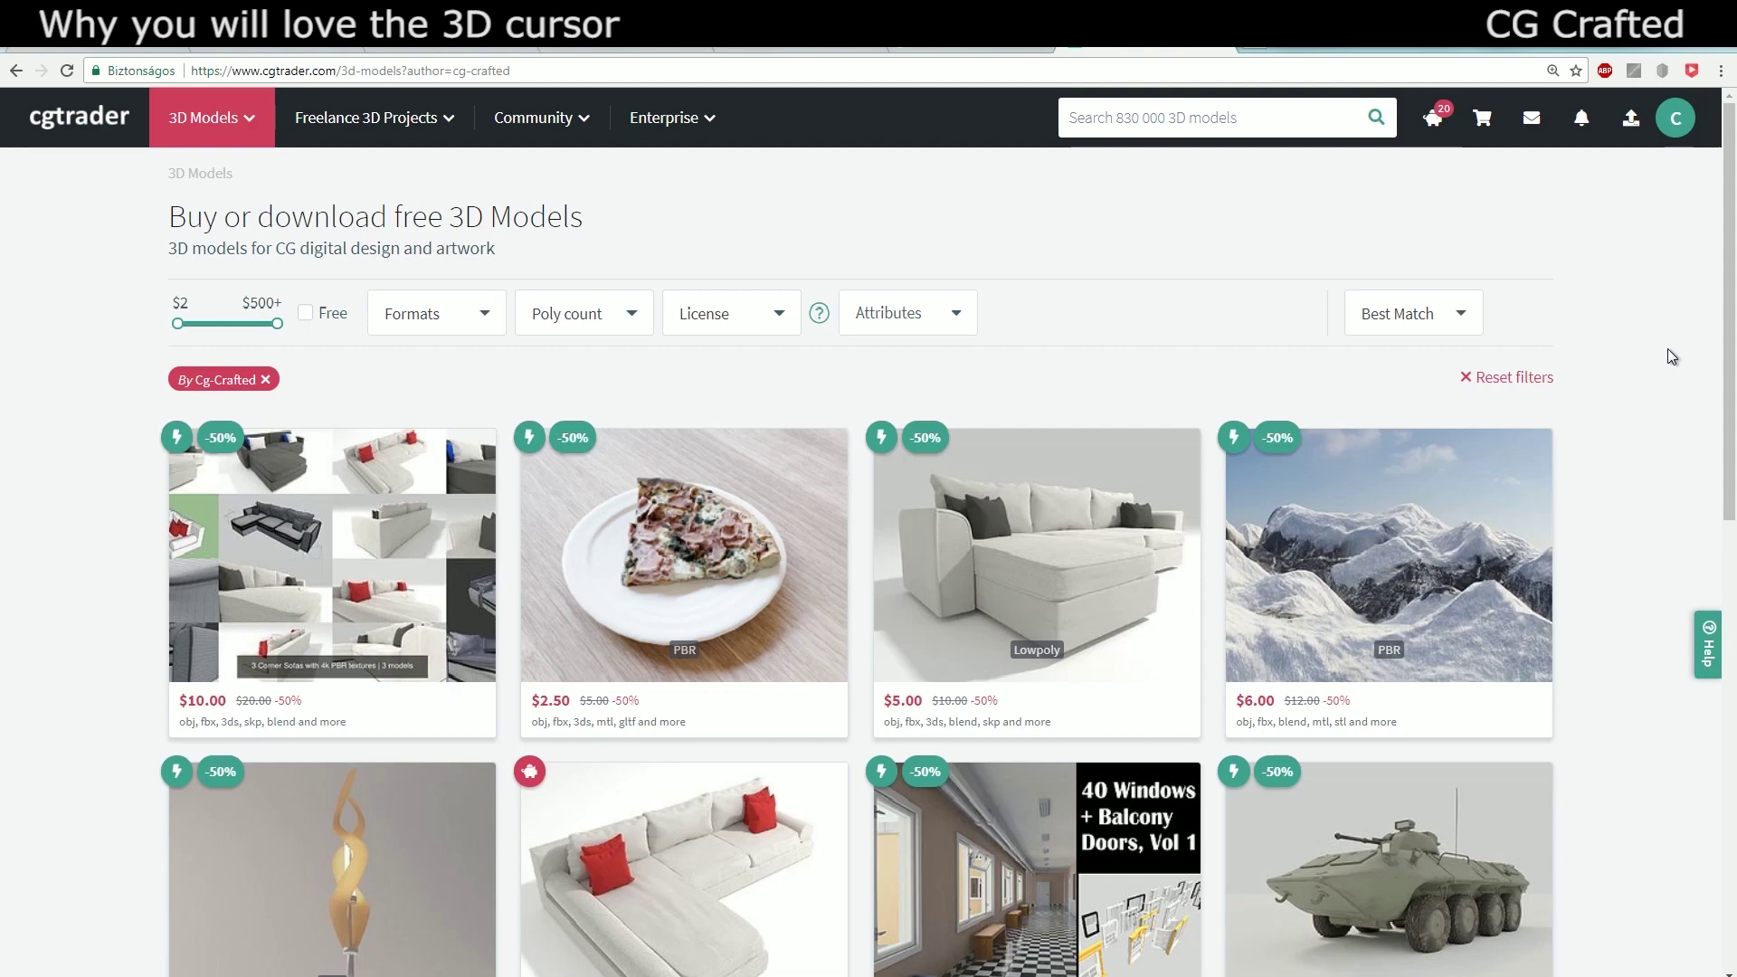
Step: Switch to the browser and look through the CG-Crafted model listing on CGTrader
{"action": "scroll", "coordinate": [1669, 350], "scroll_direction": "down", "scroll_amount": 2}
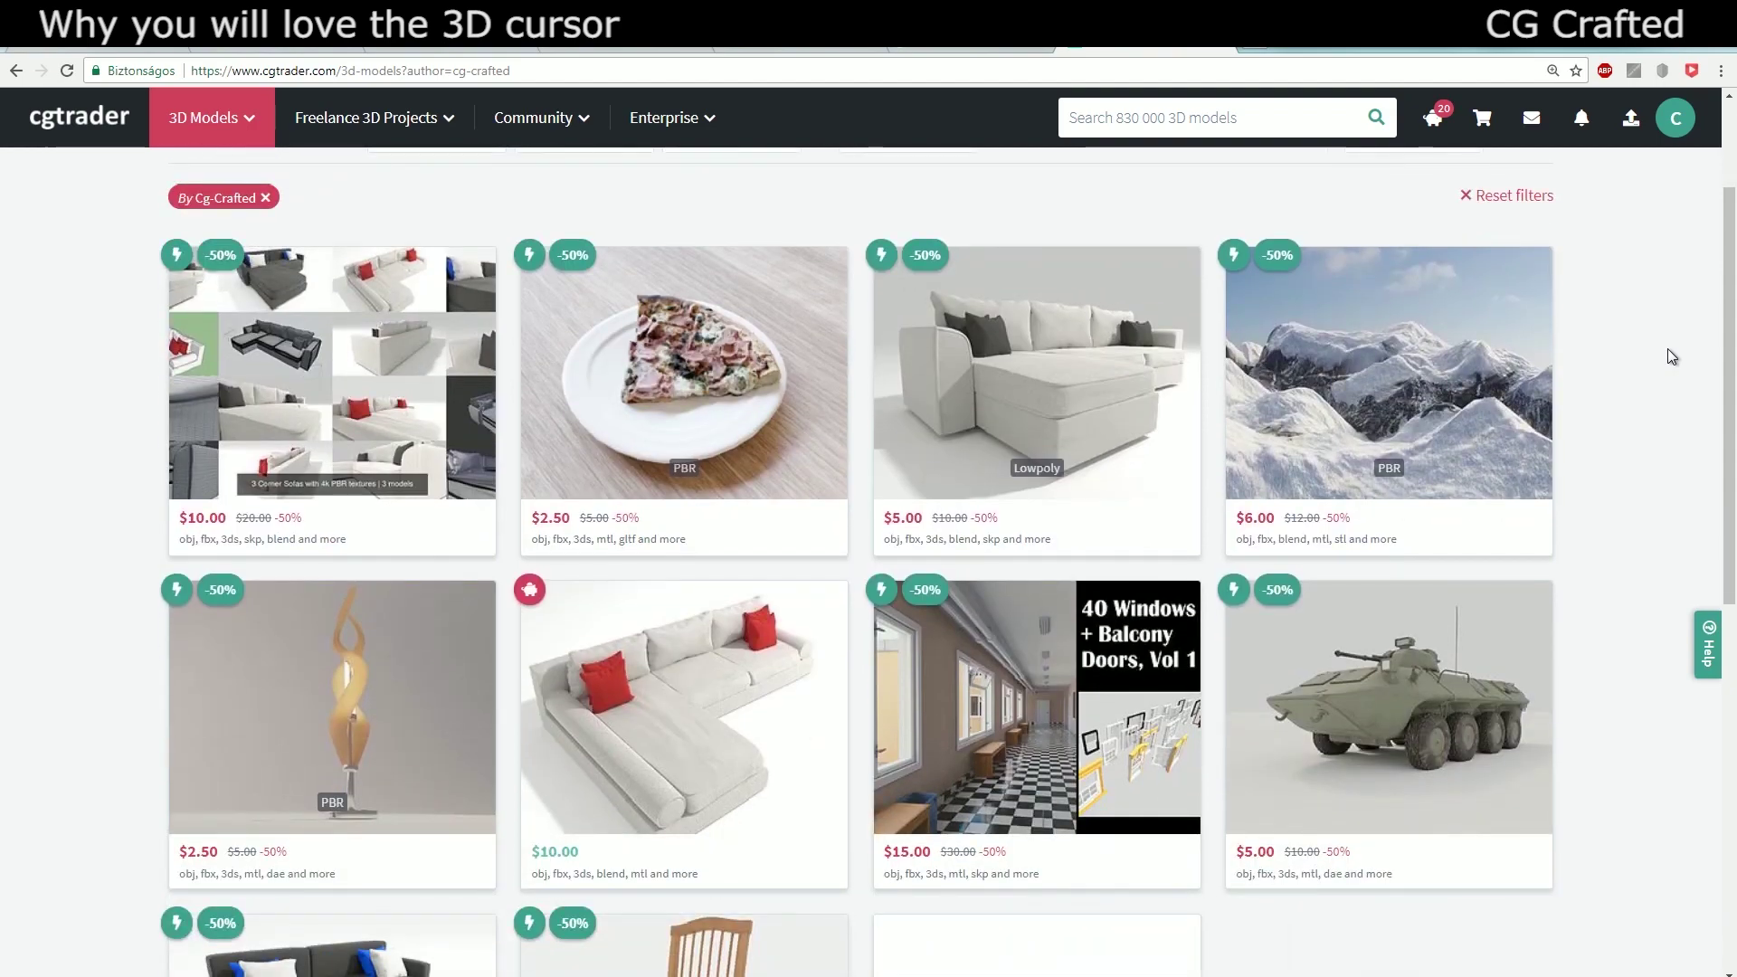